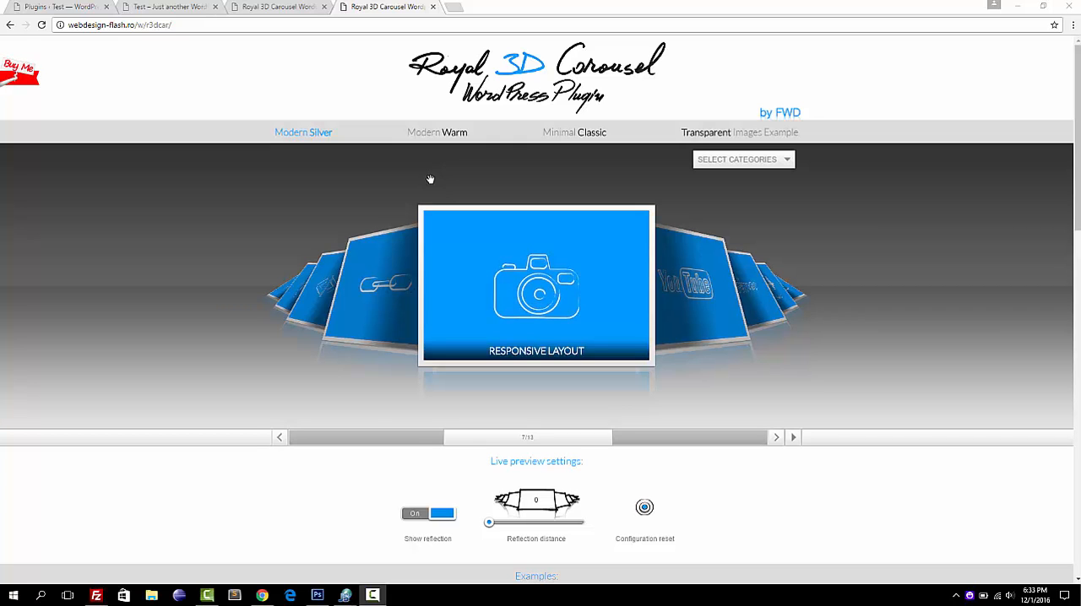
Rotate the 3D carousel forward and back, ending with the Track 1 thumbnail in the center.
left_click_drag(399, 284, 33, 282)
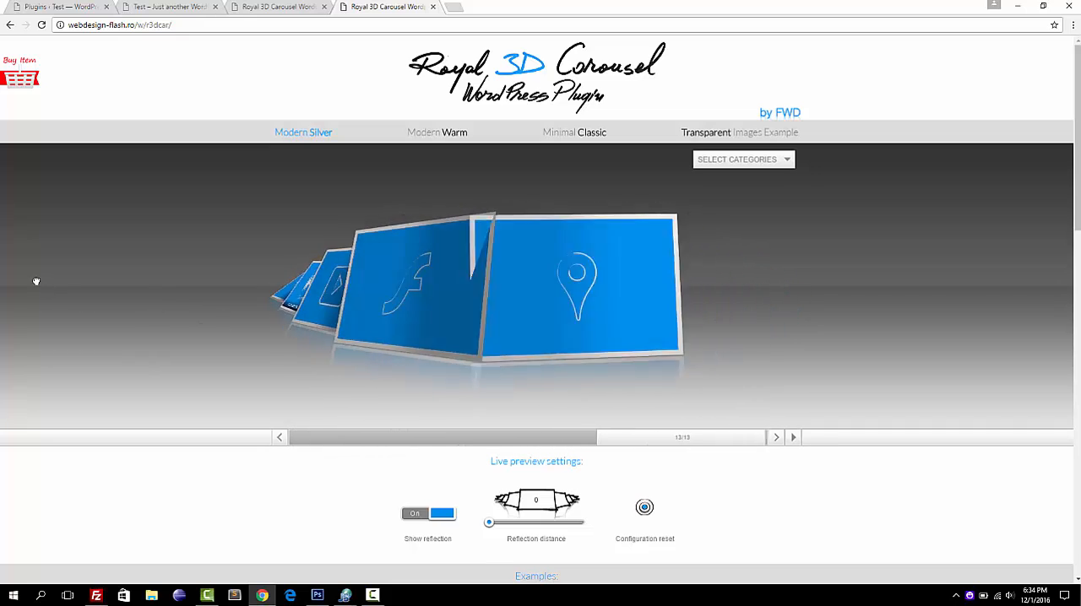
left_click_drag(198, 330, 362, 329)
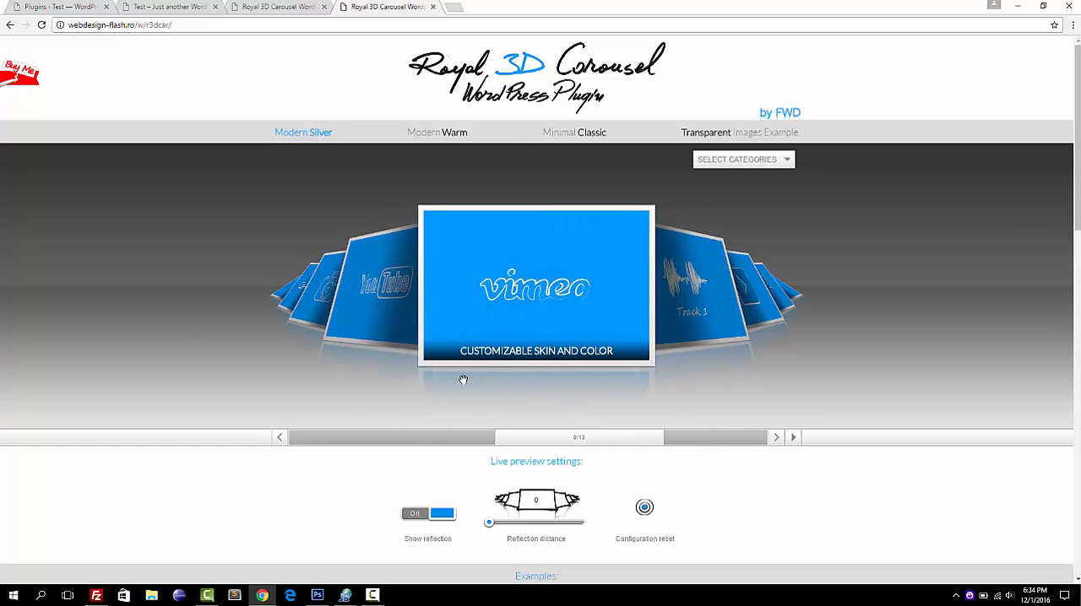
left_click(407, 296)
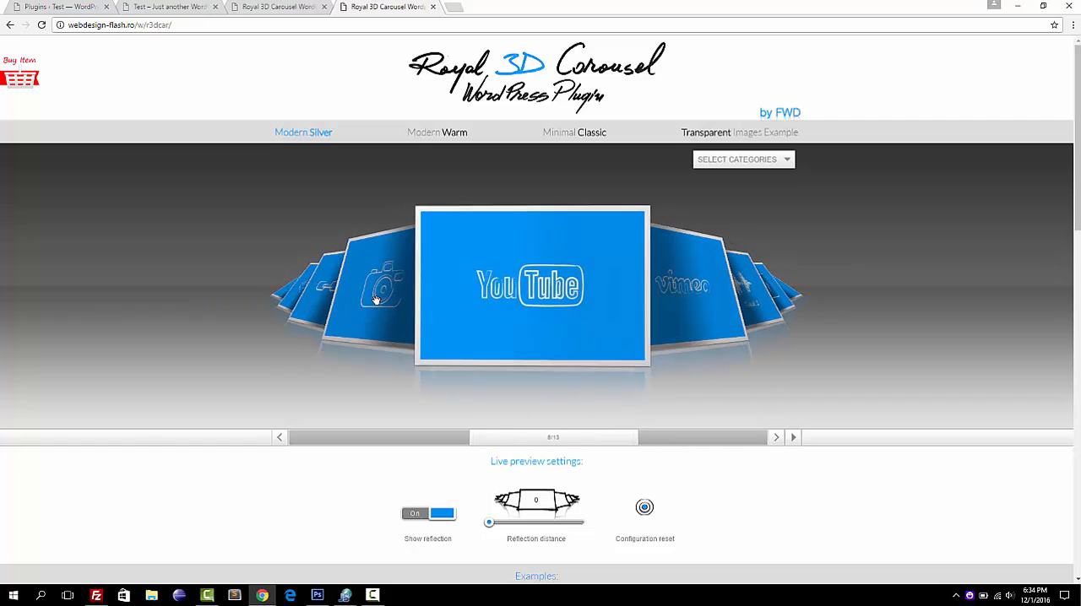
left_click(378, 311)
left_click(377, 313)
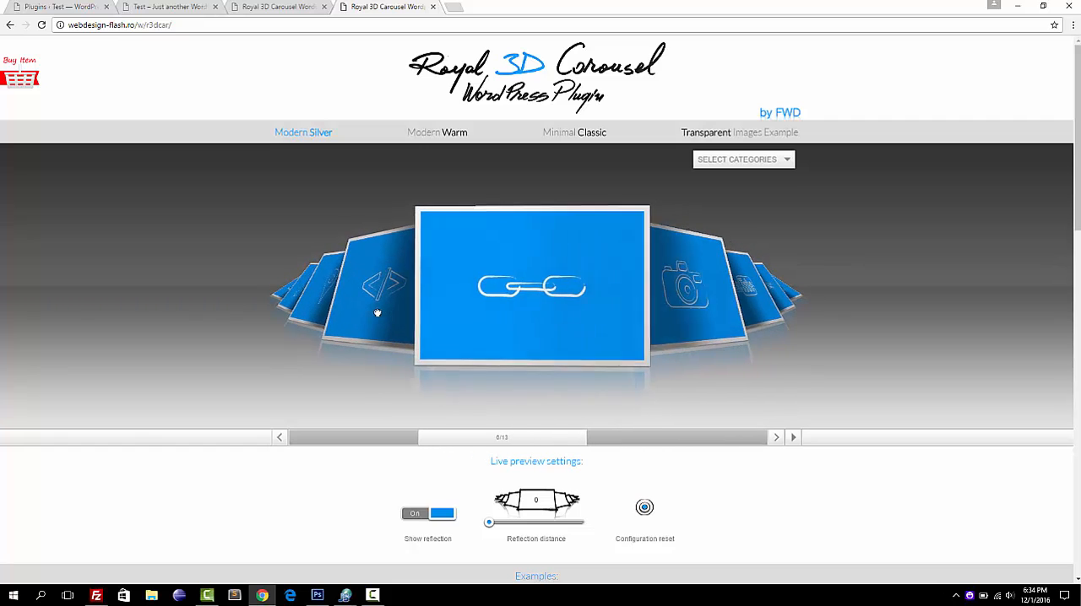
left_click(378, 313)
left_click(377, 313)
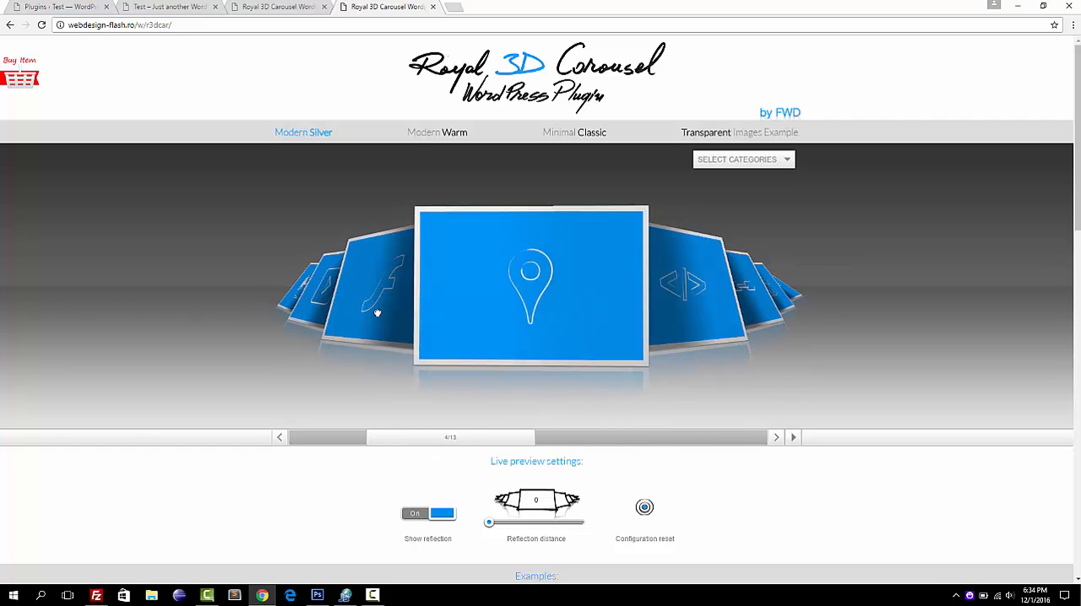
left_click(377, 313)
left_click(377, 312)
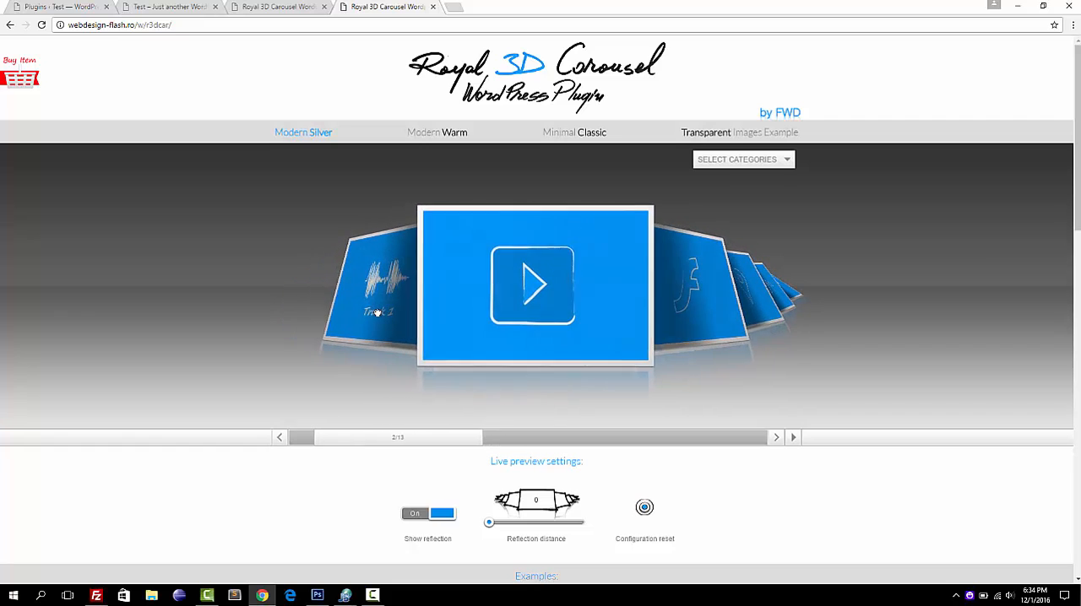
left_click(377, 312)
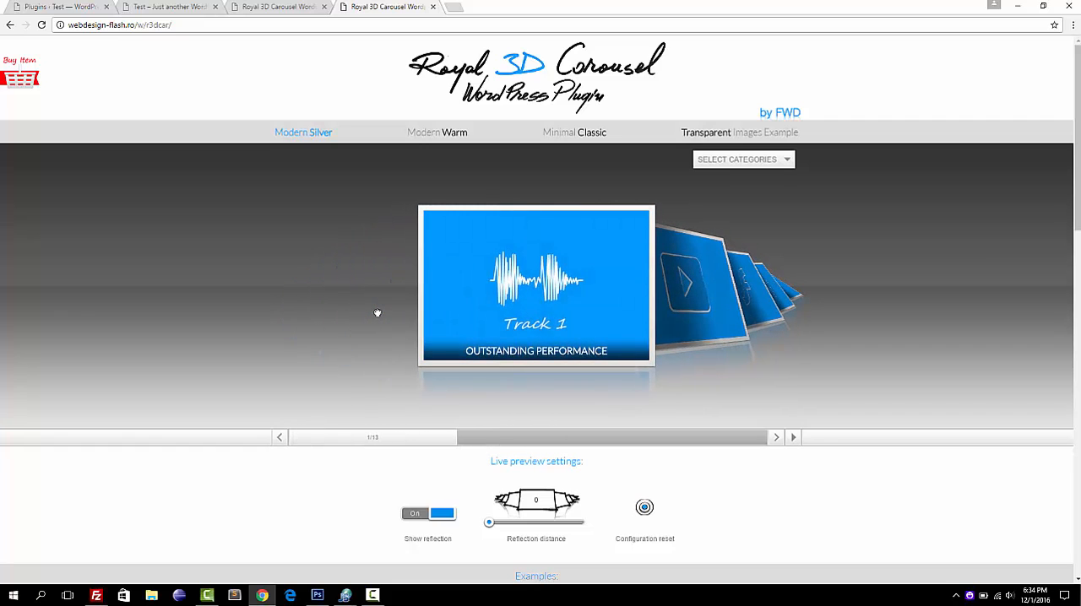
Center the Revolution Lightbox Included thumbnail and view the carousel's available categories.
left_click(690, 313)
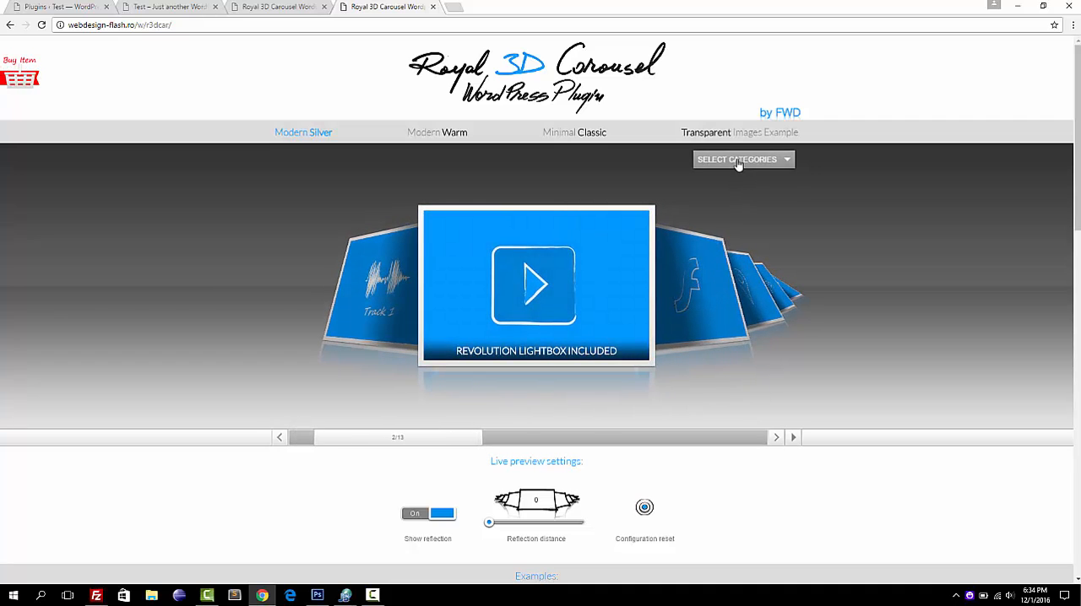
left_click(737, 161)
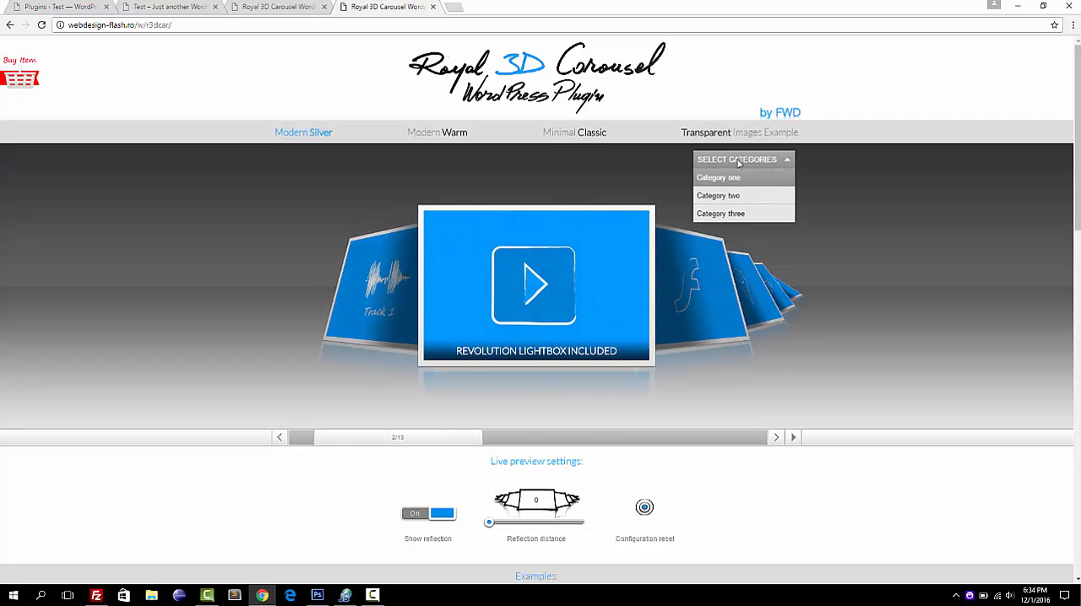
left_click(747, 216)
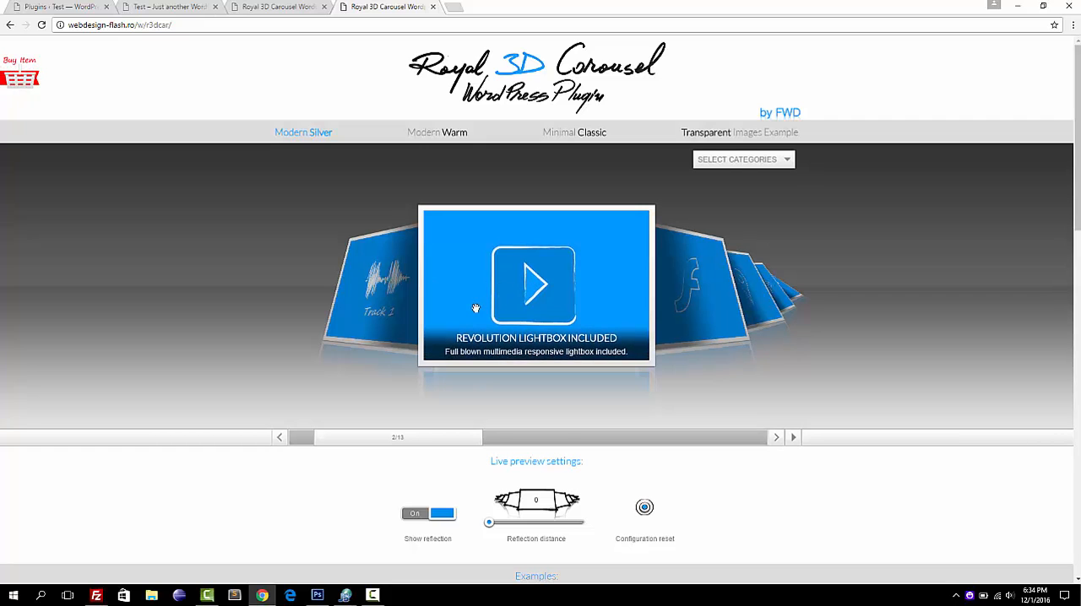
Bring the Track 1 thumbnail to the center, open its audio in the lightbox, and close the lightbox.
left_click(363, 290)
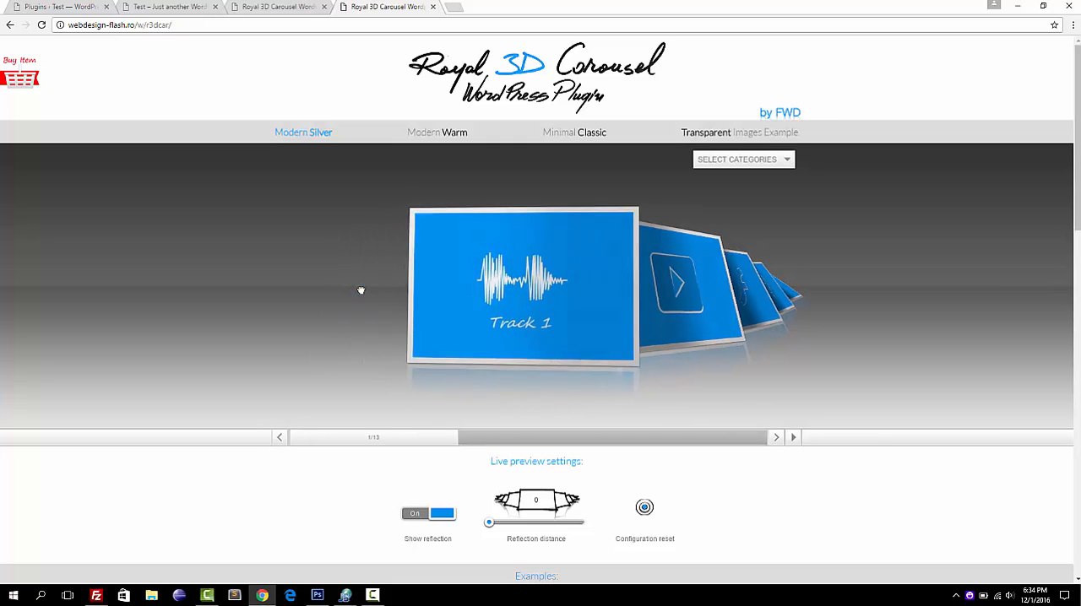
left_click(532, 306)
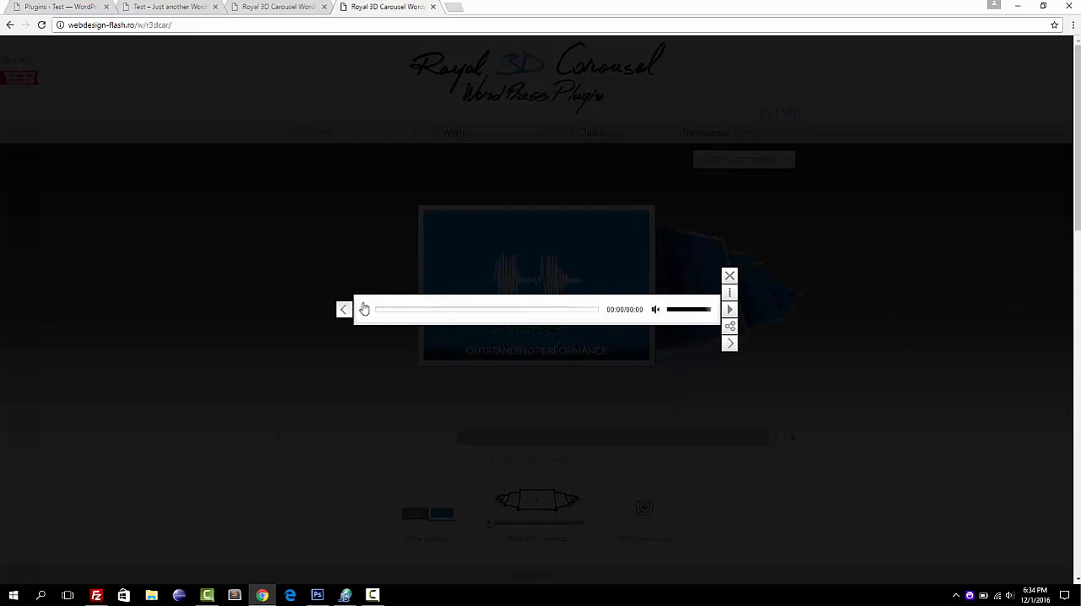
left_click(561, 230)
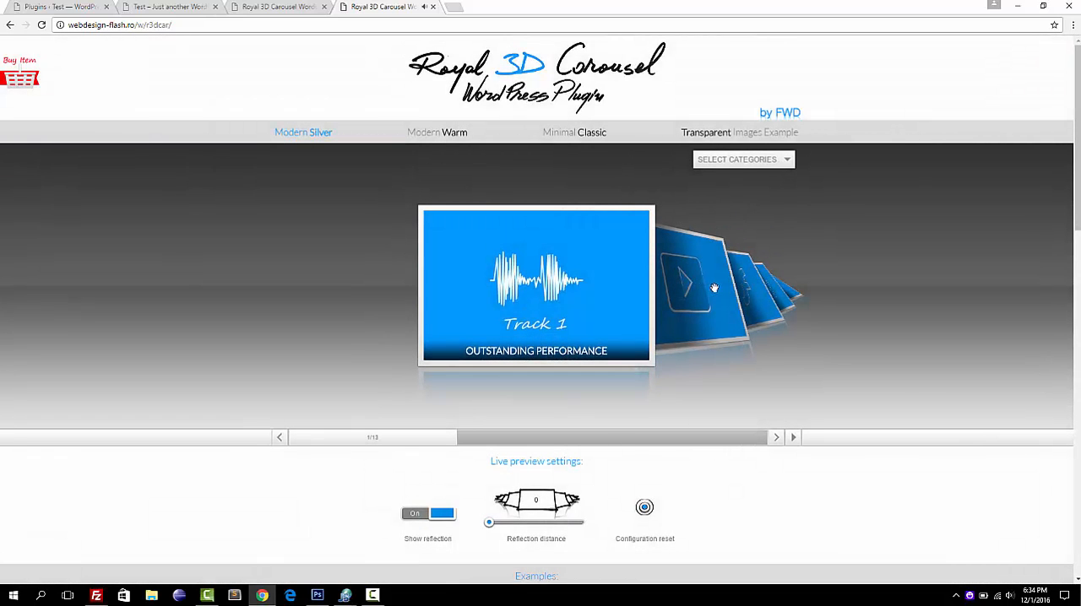
Open the play-icon thumbnail's video in the lightbox, play it, and close the lightbox.
left_click(714, 288)
left_click(543, 289)
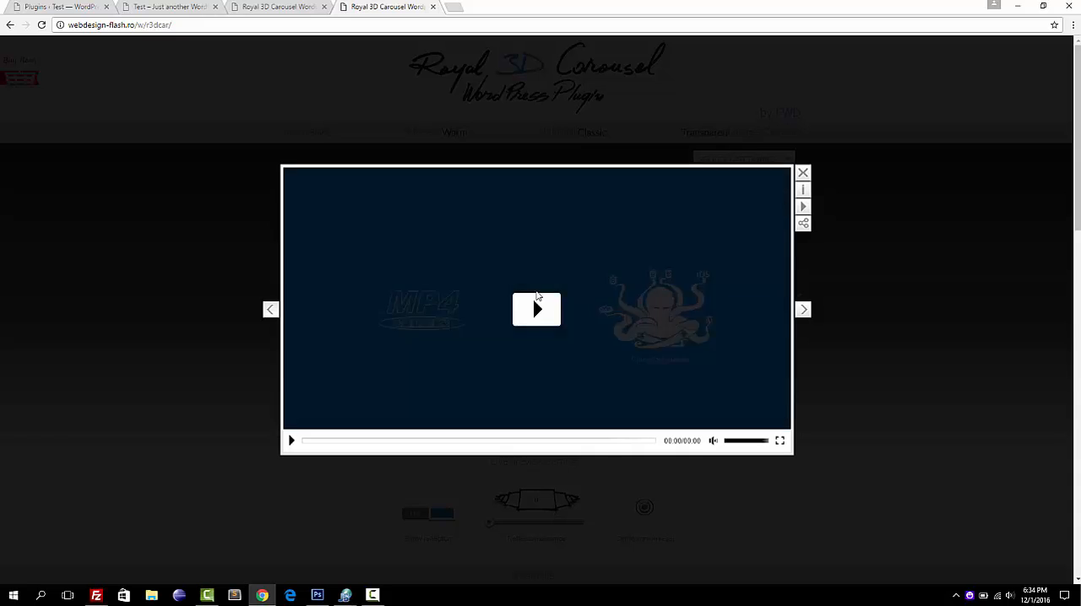
left_click(536, 300)
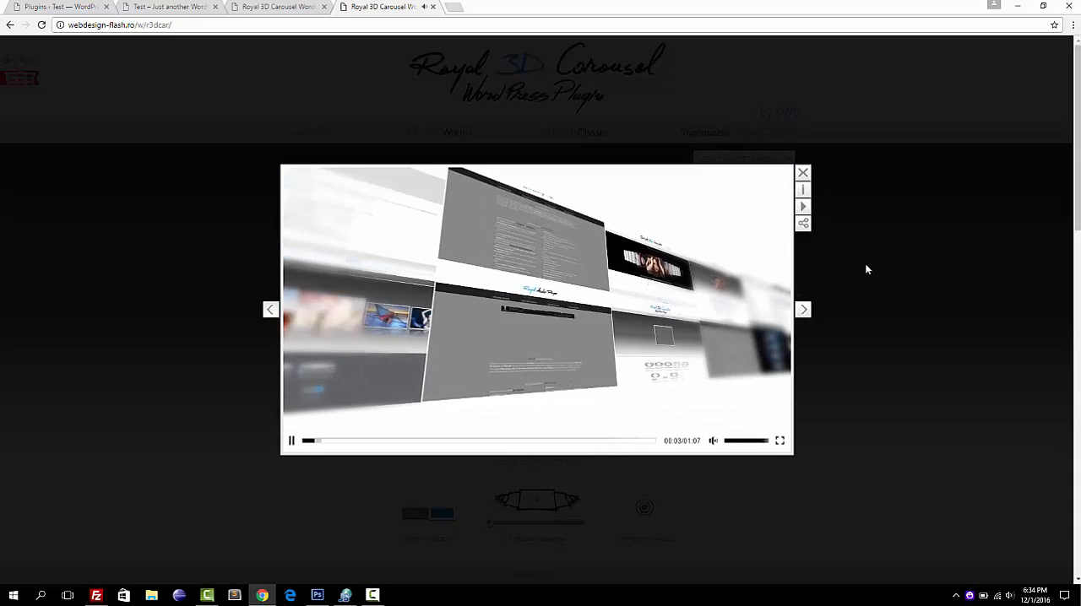
left_click(866, 269)
Advance to the Custom Click Thumbnail Action item, open its link, and close the Google page it opens.
left_click(704, 253)
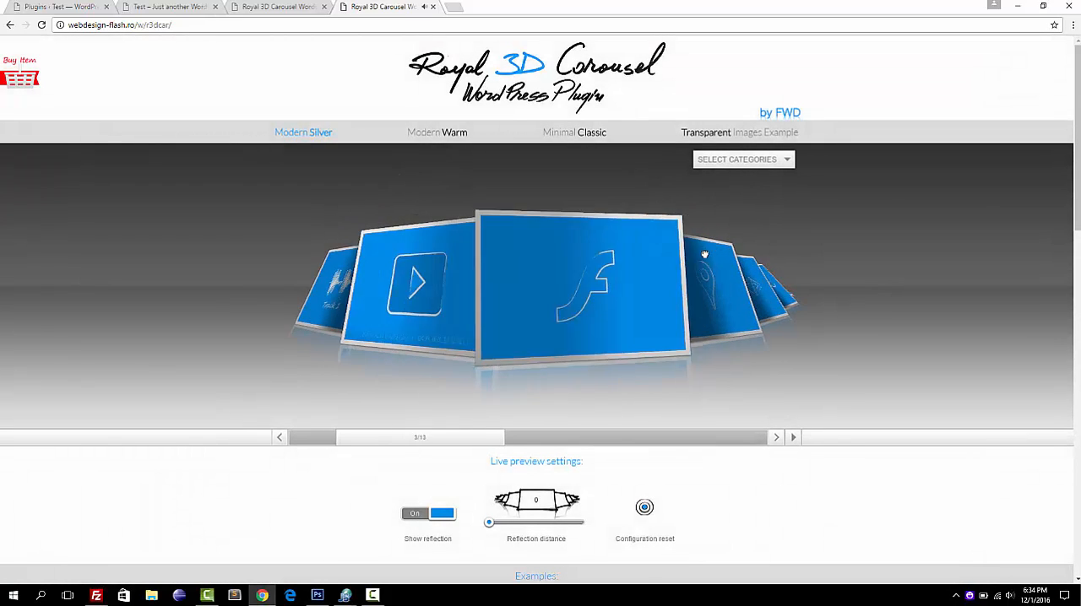
left_click(682, 285)
left_click(679, 288)
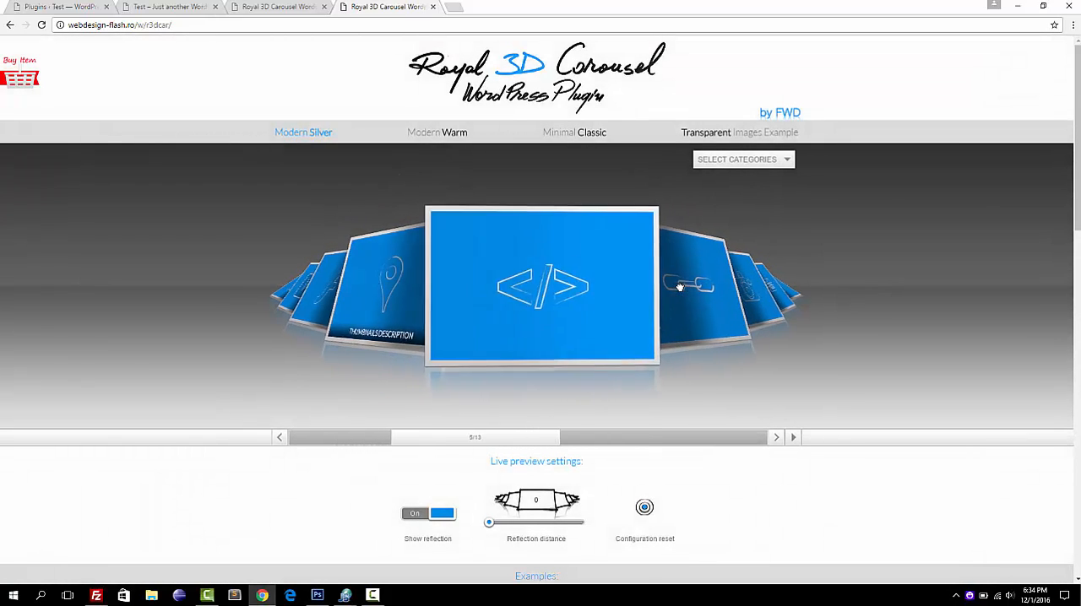
left_click(682, 285)
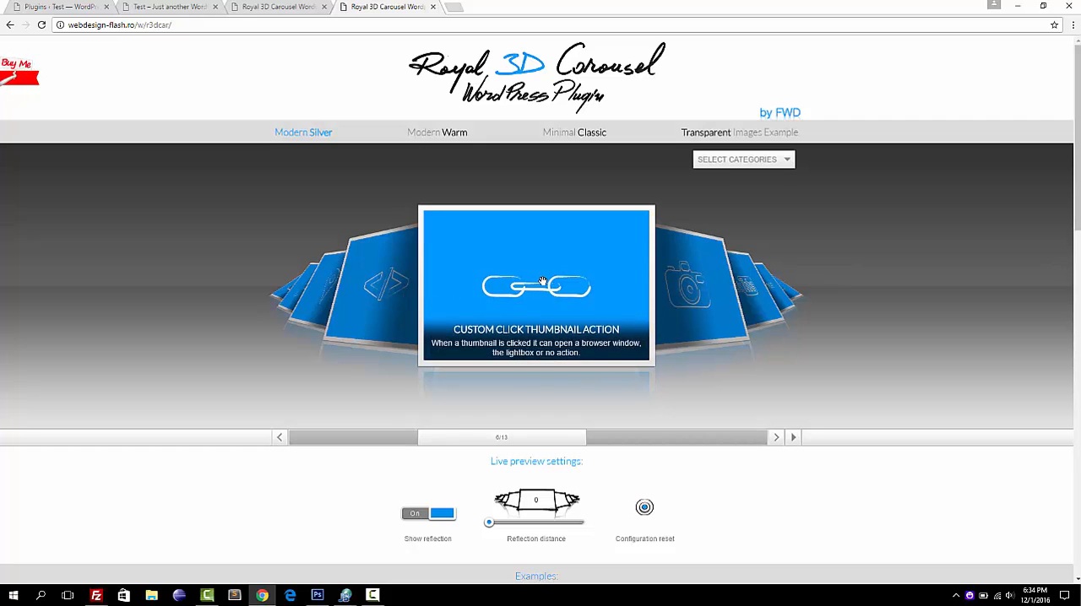
left_click(542, 281)
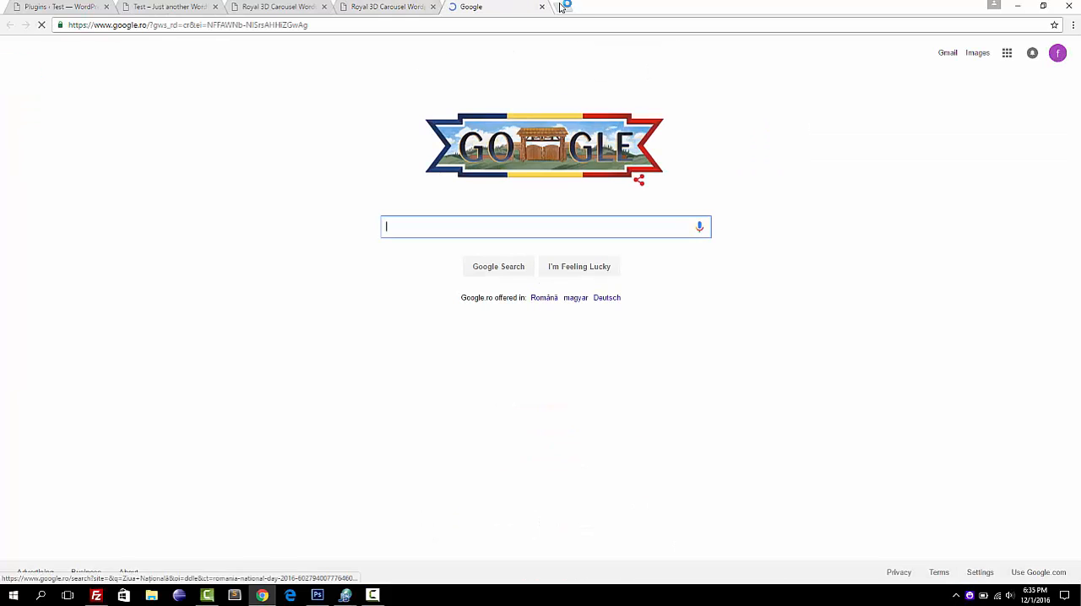
left_click(542, 7)
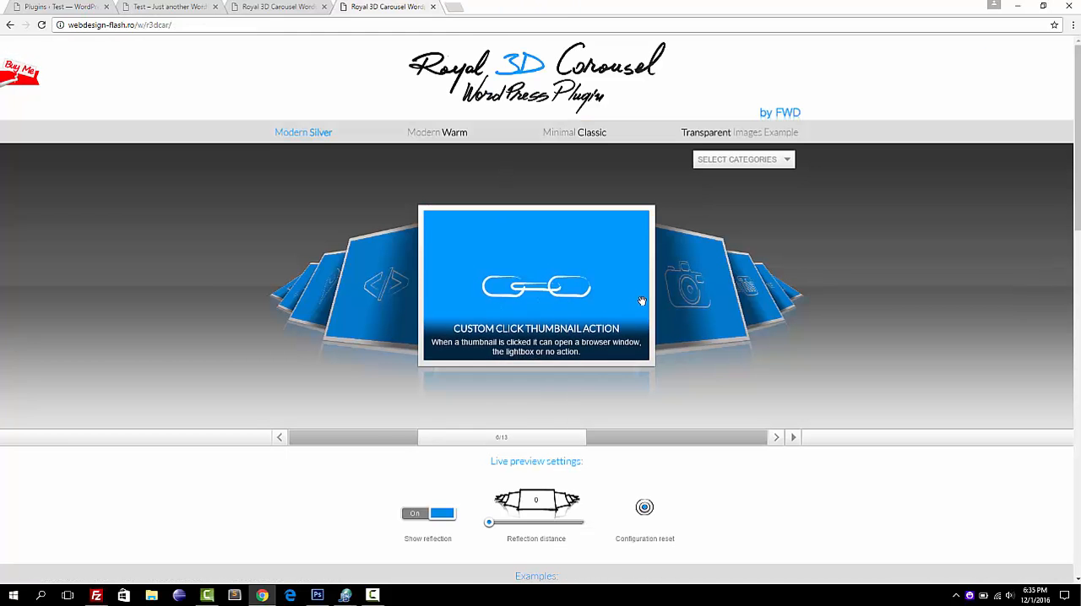
Advance the carousel to the Vimeo thumbnail titled Customizable Skin and Color.
left_click(691, 301)
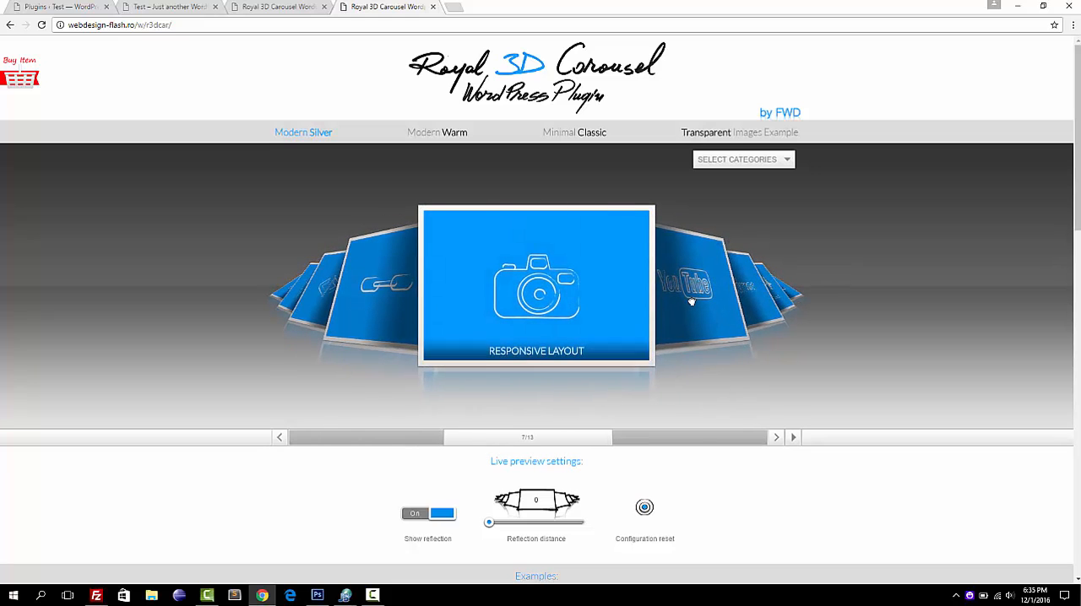
left_click(691, 301)
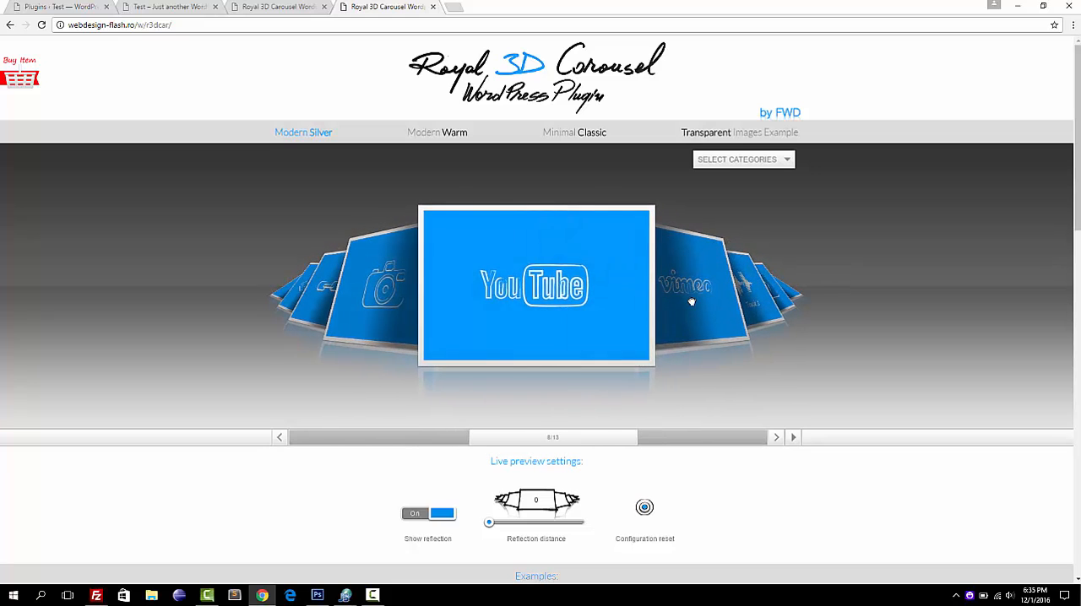
left_click(690, 301)
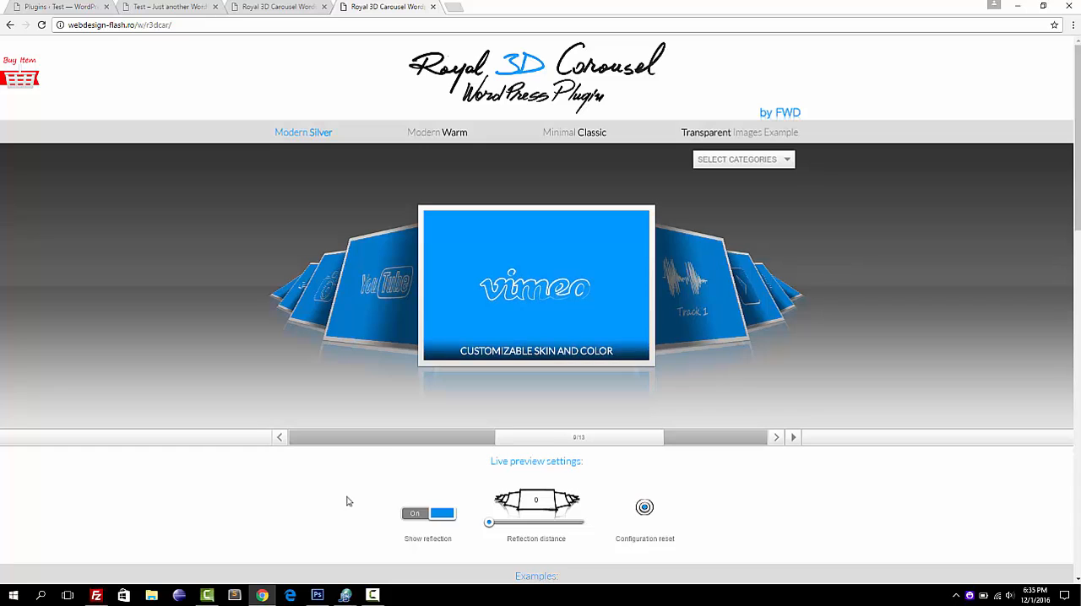
Review the page's plugin features, video demo and special notes, and move the carousel back to the third thumbnail.
scroll(344, 503, "down", 3)
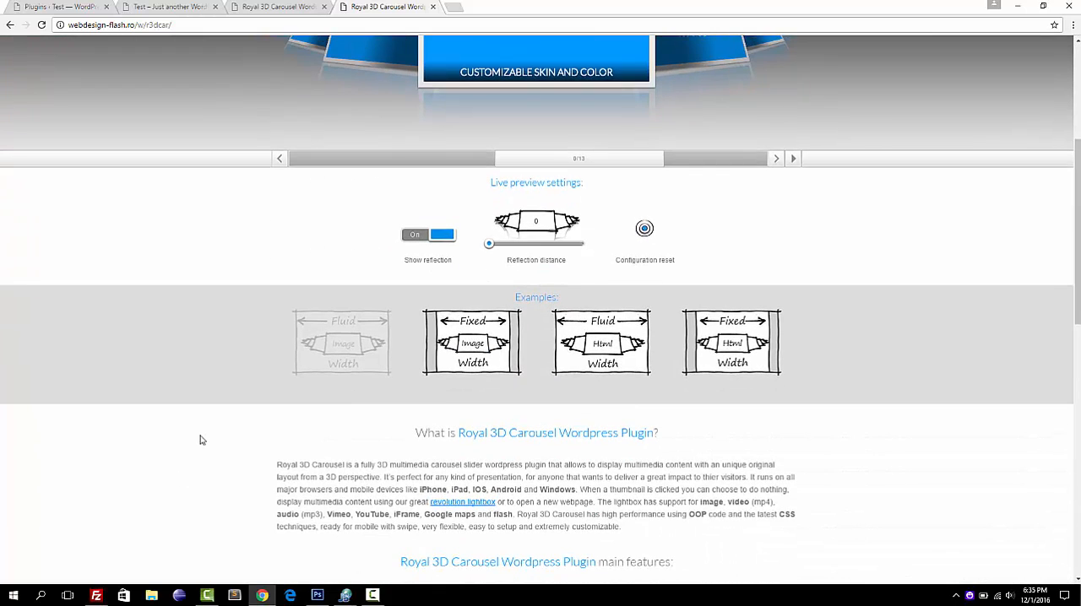
scroll(201, 439, "down", 7)
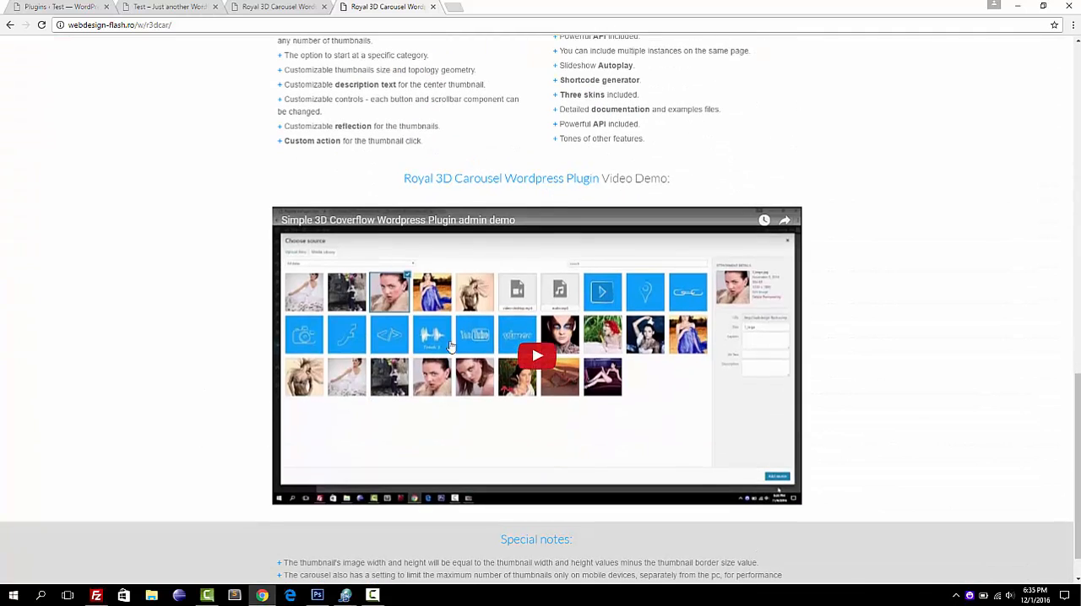
scroll(186, 348, "down", 1)
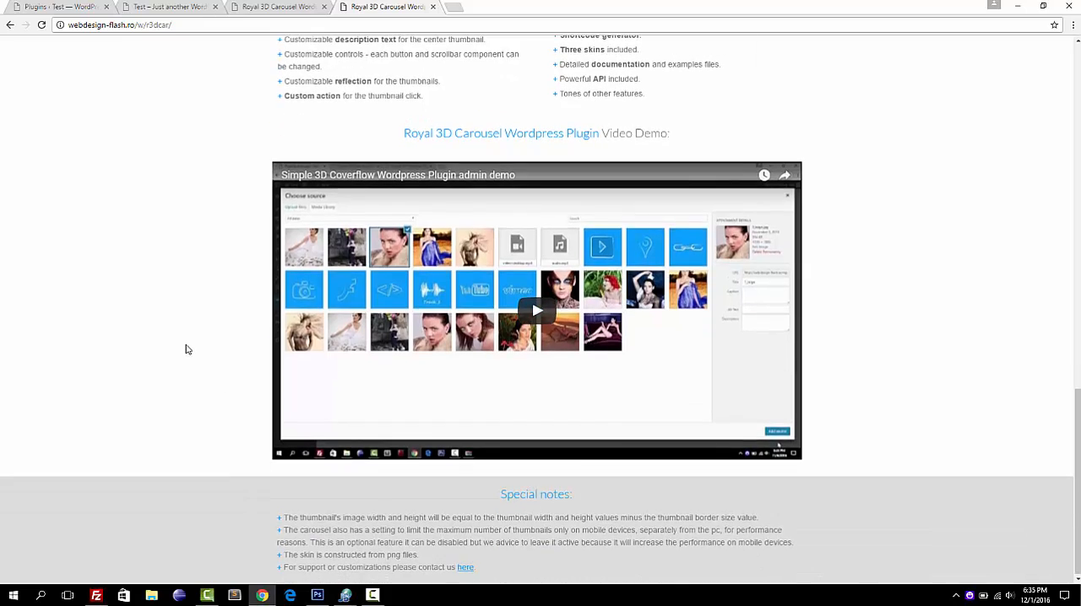
scroll(187, 349, "up", 4)
scroll(187, 348, "up", 7)
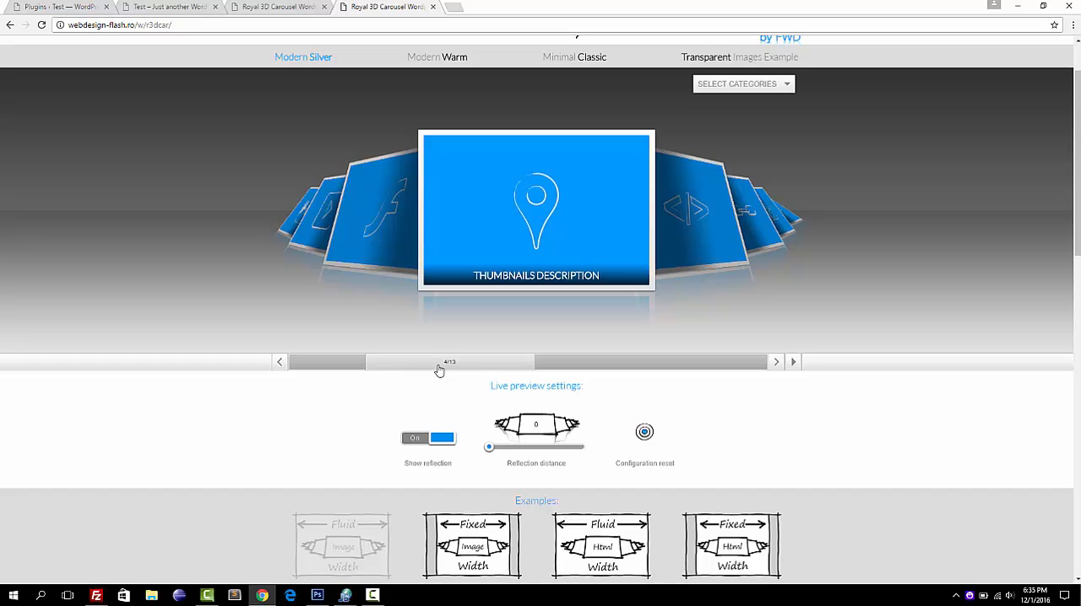
left_click_drag(439, 370, 412, 381)
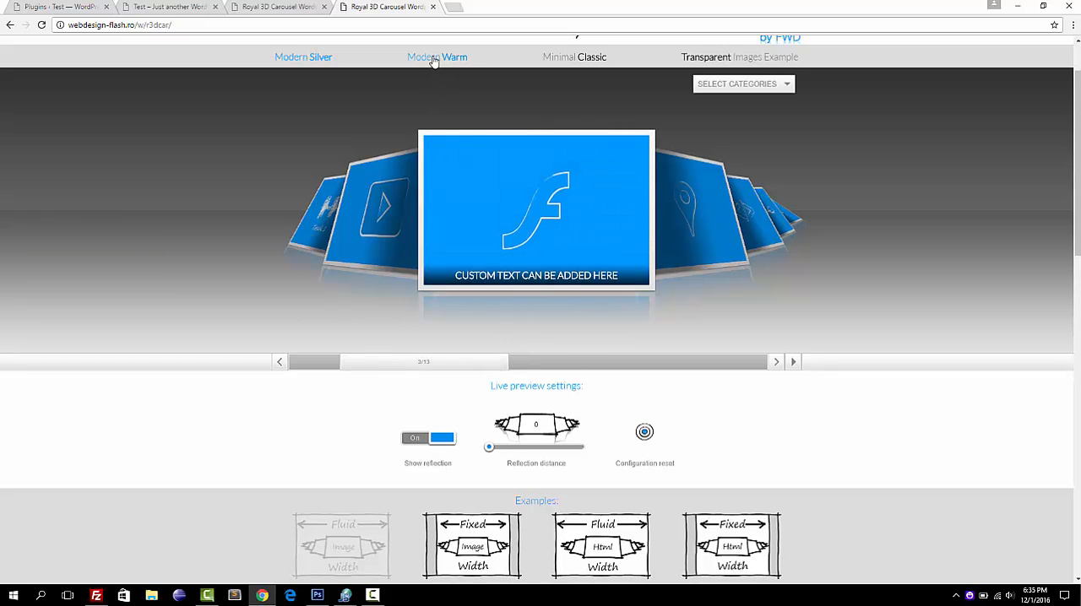
Open the Modern Warm example, go back to its first slide, and advance to the HTML content support slide.
mouse_move(480, 200)
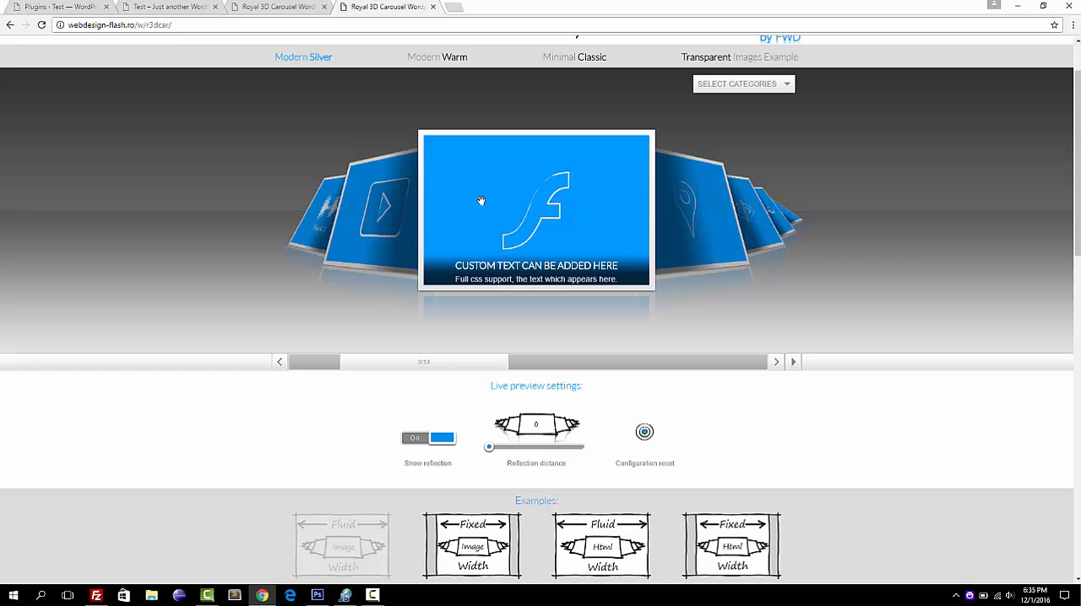
left_click(681, 210)
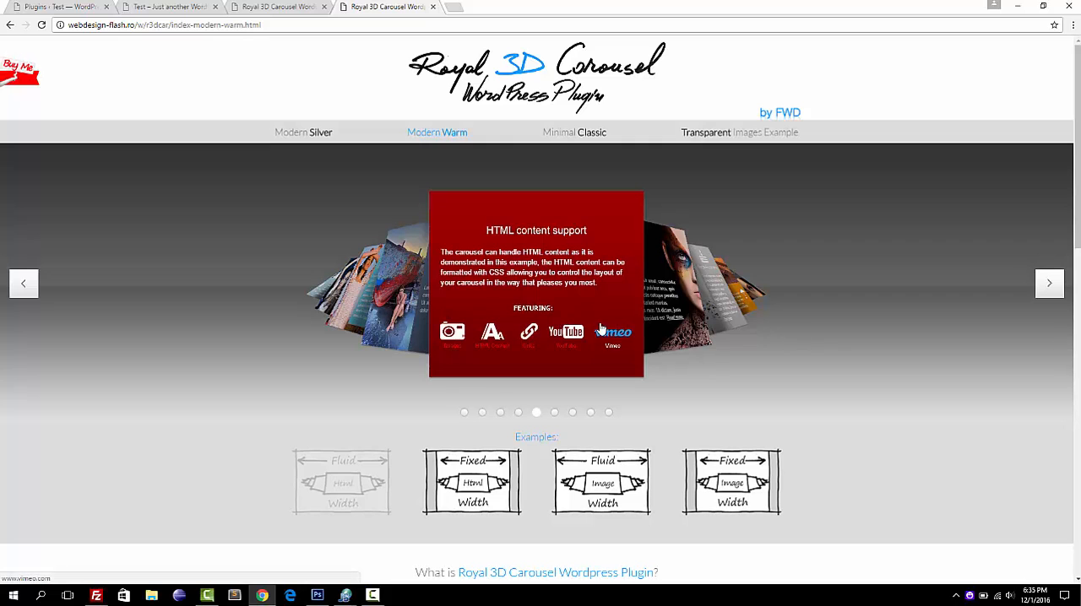
left_click(519, 414)
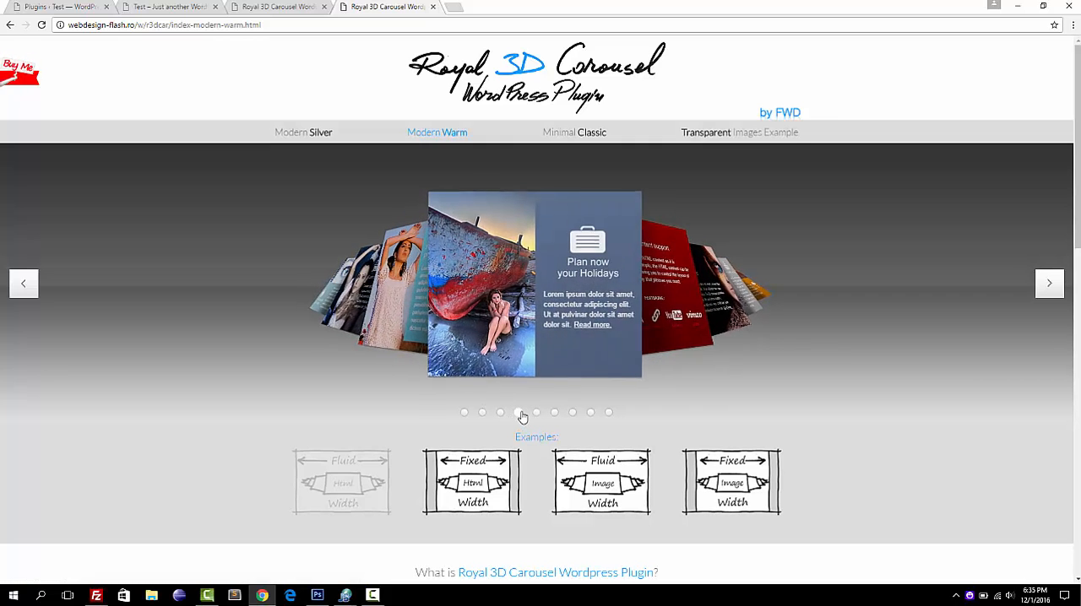
left_click(501, 413)
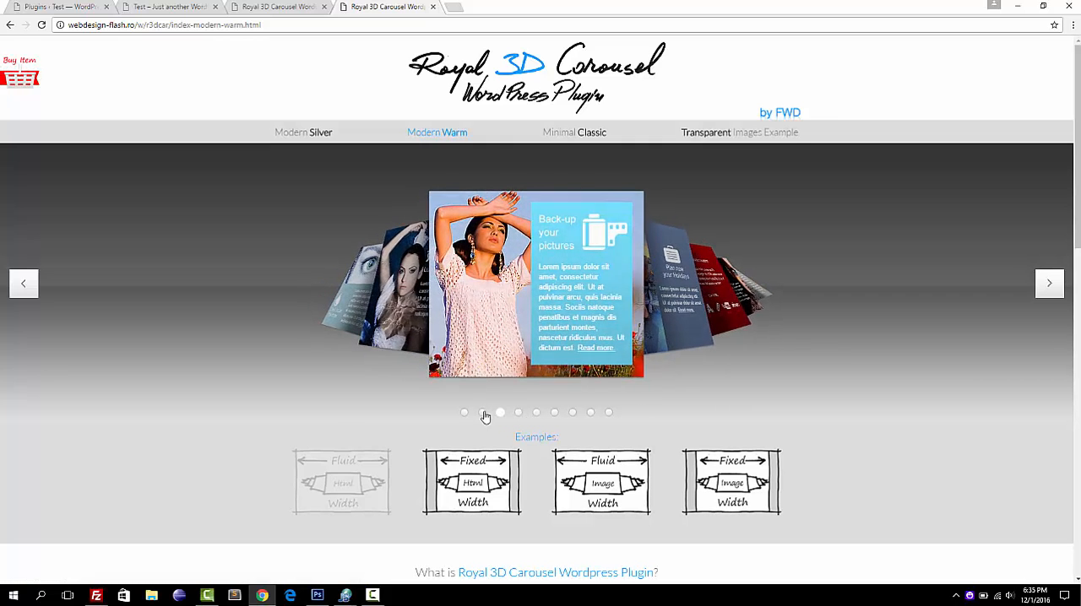
left_click(484, 414)
left_click(464, 414)
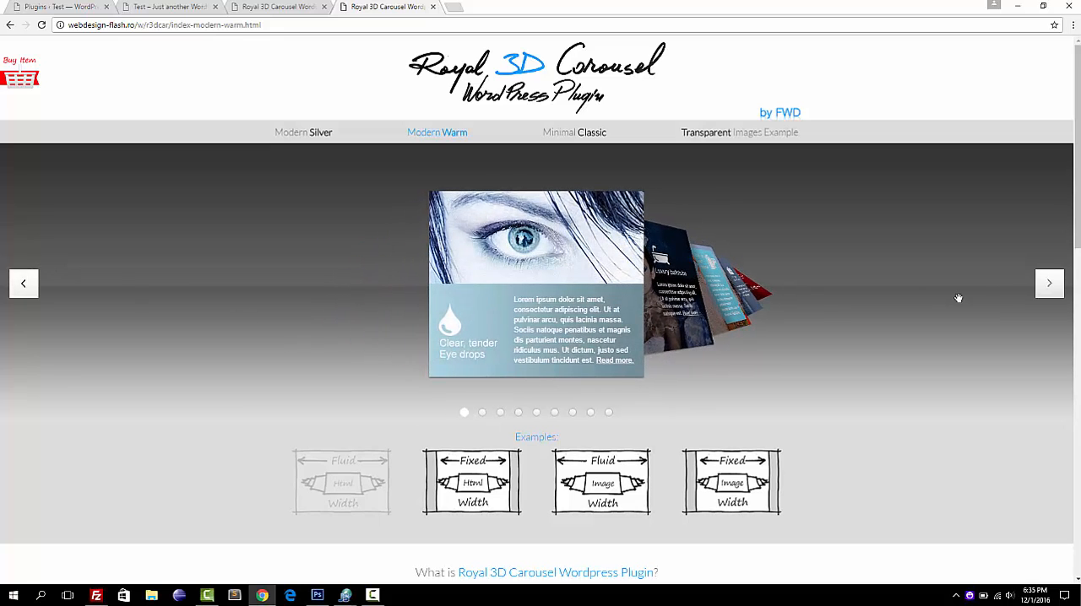
left_click(1053, 285)
left_click(1053, 285)
left_click(1053, 285)
left_click(1053, 285)
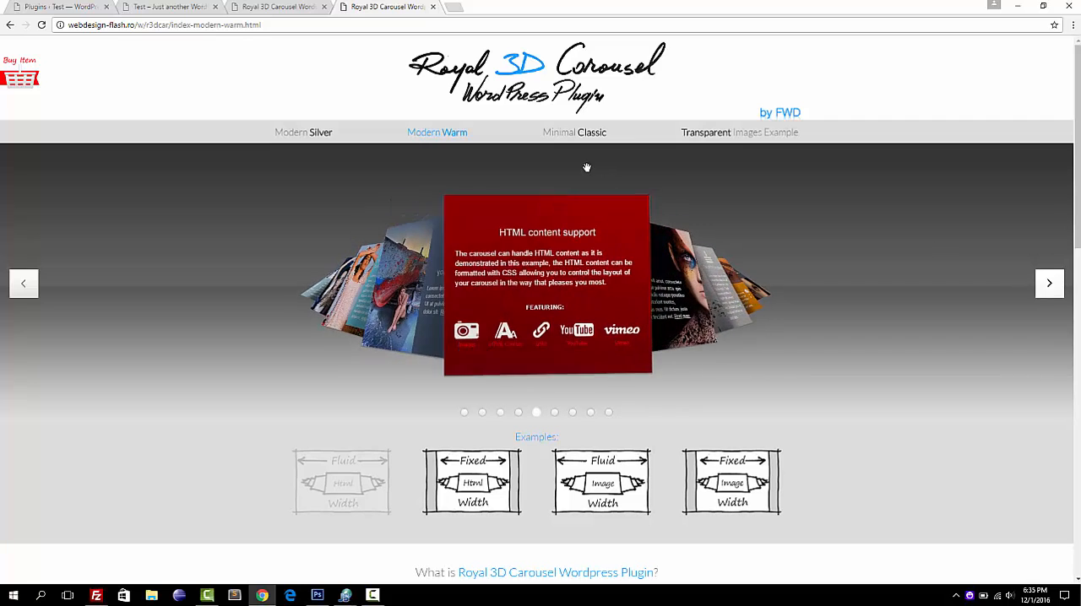
Return to the Modern Silver example and open the Transparent Images Example.
left_click(312, 135)
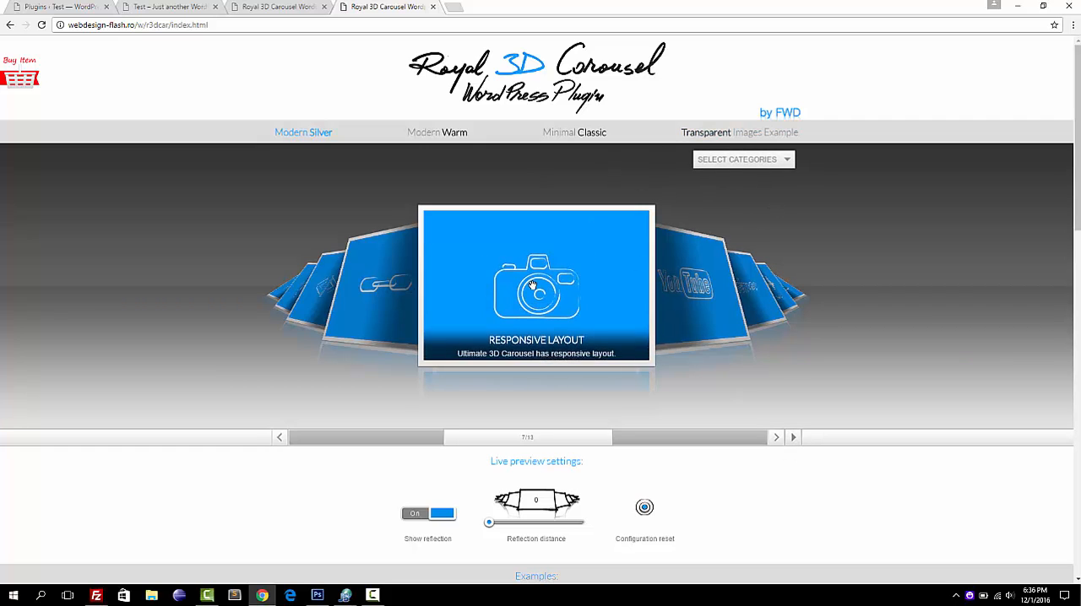
left_click(693, 133)
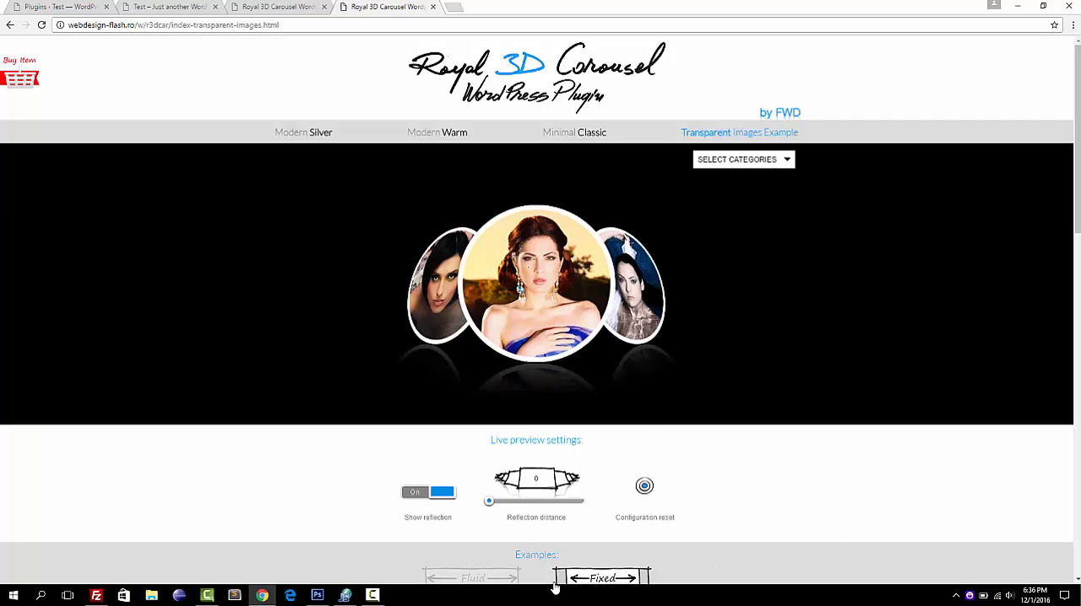
Move the transparent images carousel one thumbnail back and two forward, and return to the Modern Silver example.
left_click(372, 595)
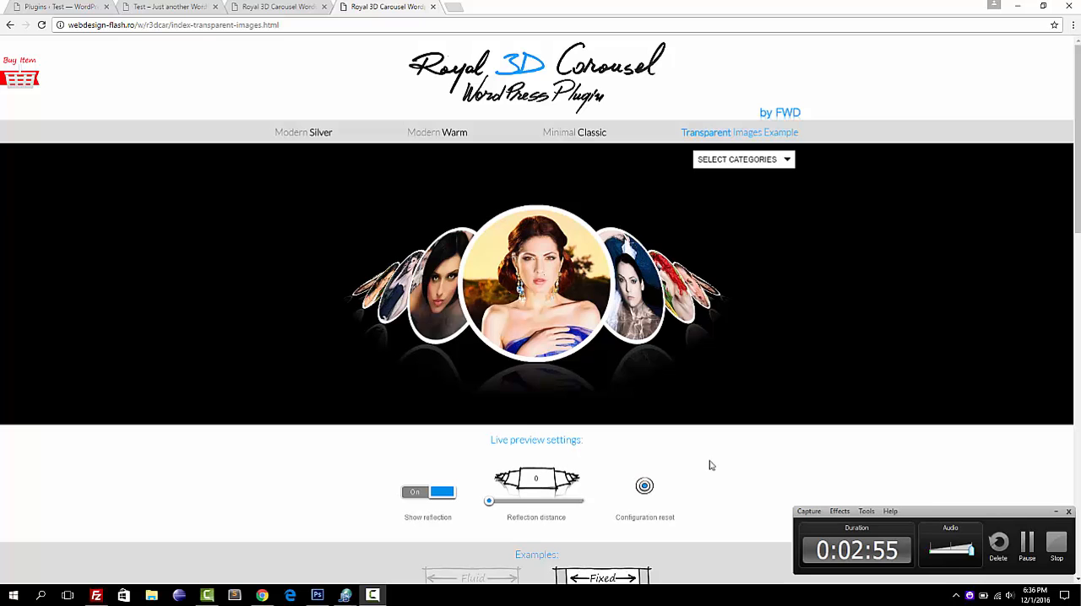
left_click(422, 284)
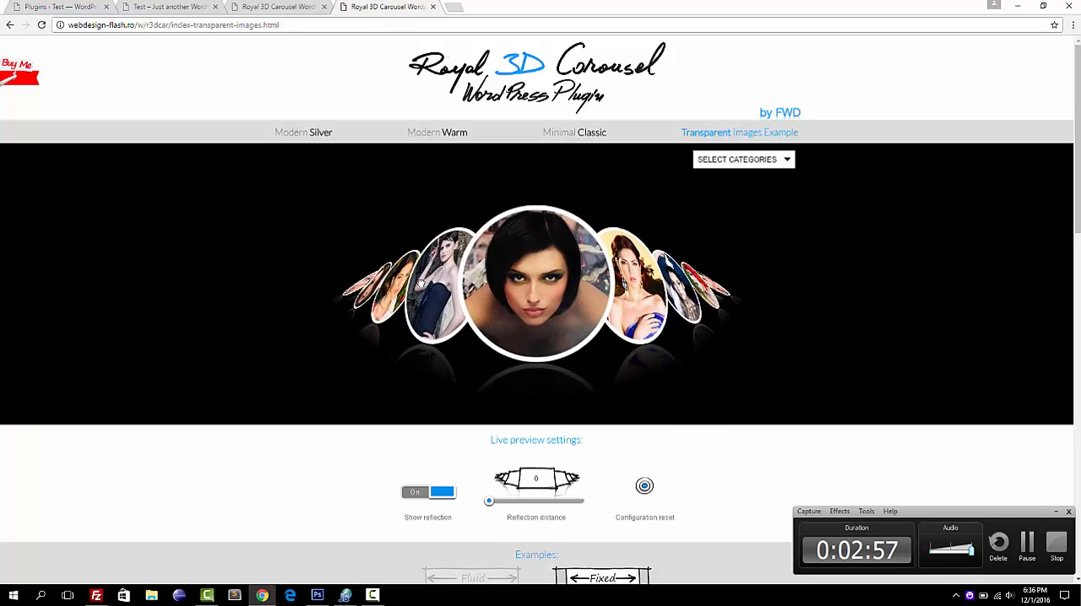
left_click(421, 284)
left_click(635, 291)
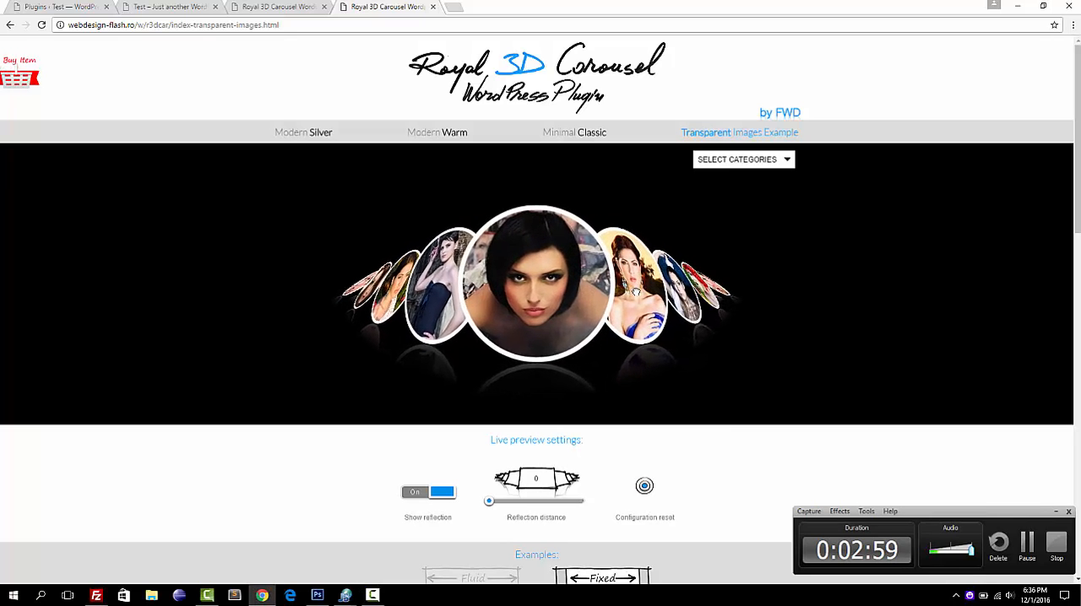
left_click(635, 291)
left_click(635, 291)
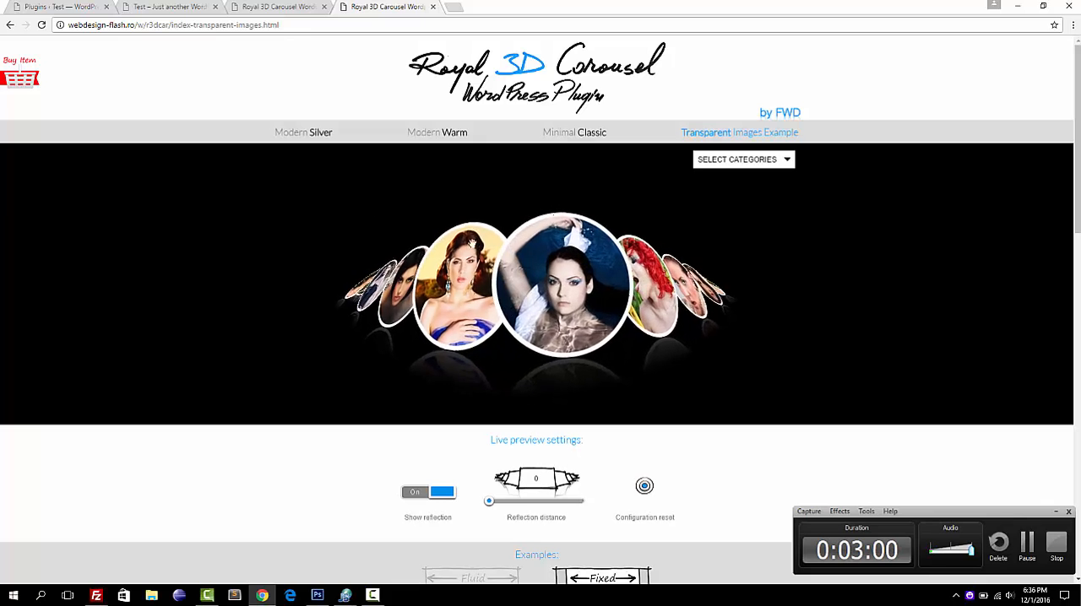
left_click(301, 133)
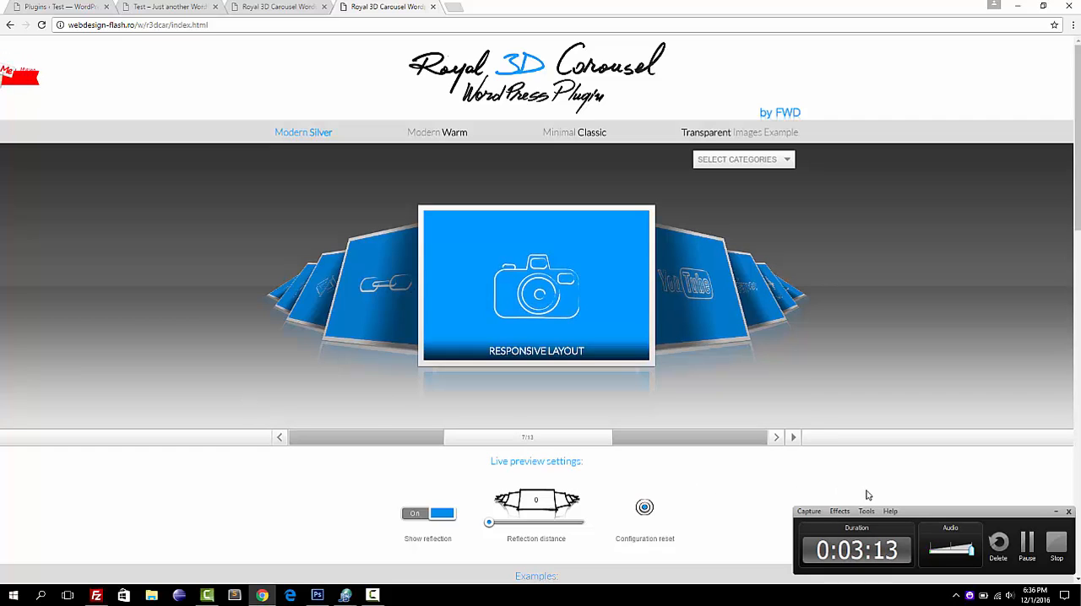
left_click(1055, 513)
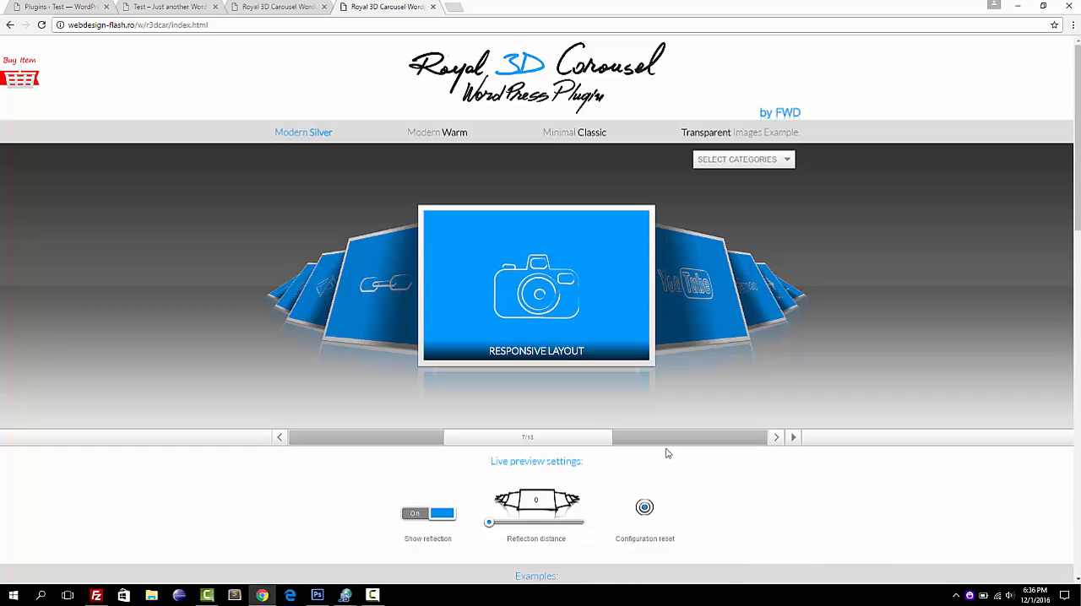
Delete the FWD Royal 3D Carousel plugin and its data from the WordPress site's installed plugins.
left_click(59, 7)
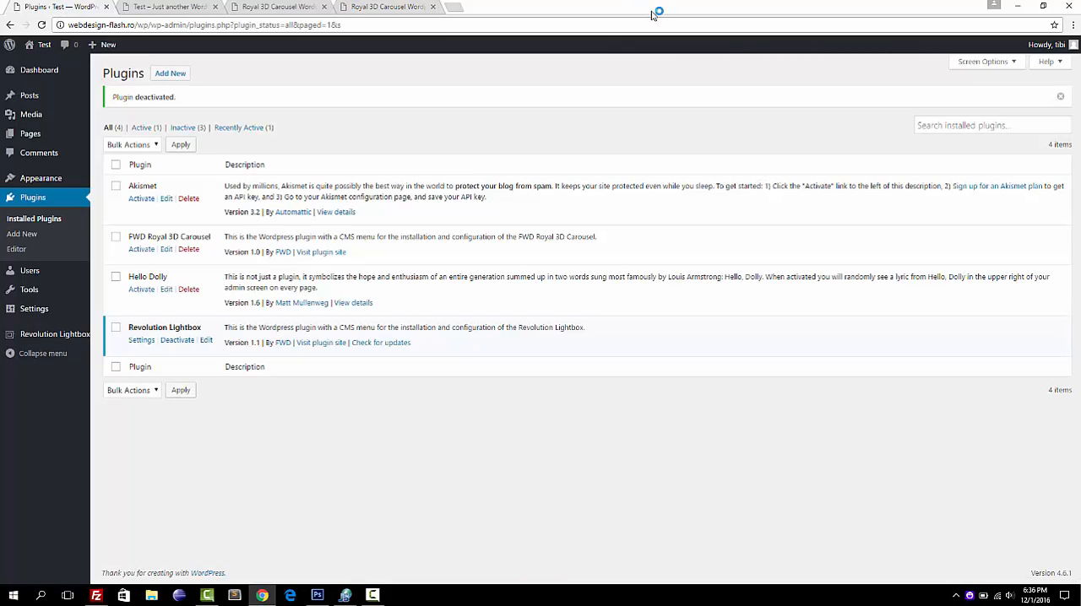
left_click(191, 251)
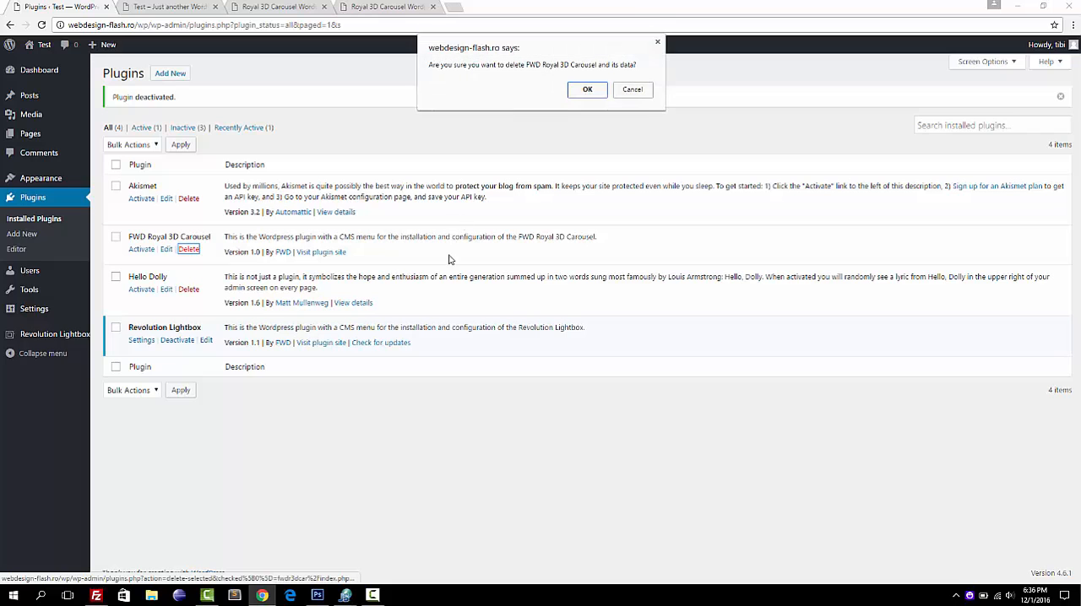
left_click(587, 90)
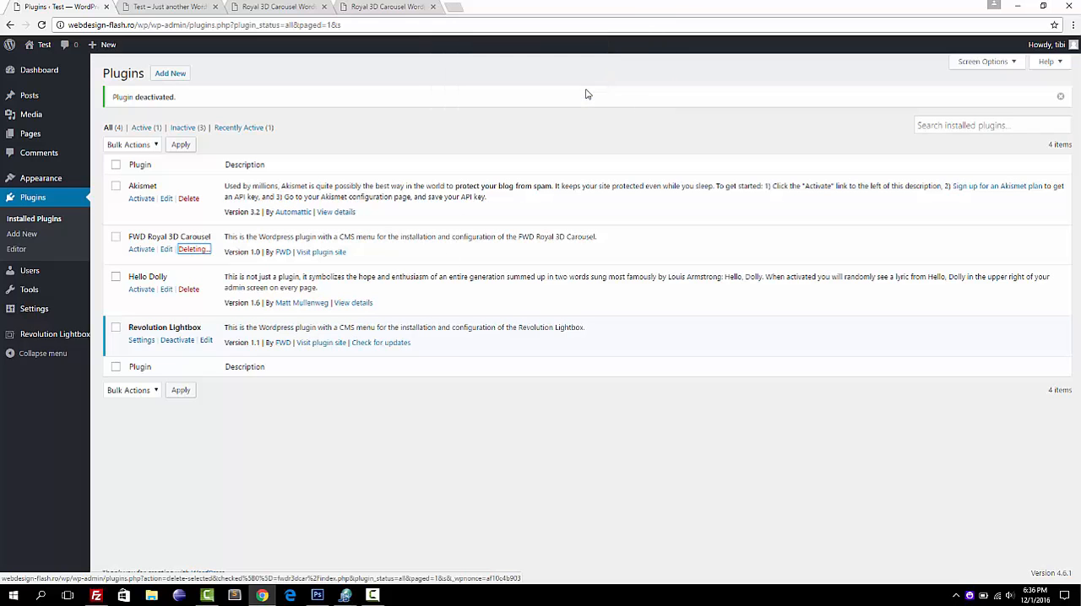
Open the desktop archive fwdr3dcar-wp.zip in WinRAR, inspect its help folder, and return to the archive's root.
double_click(542, 5)
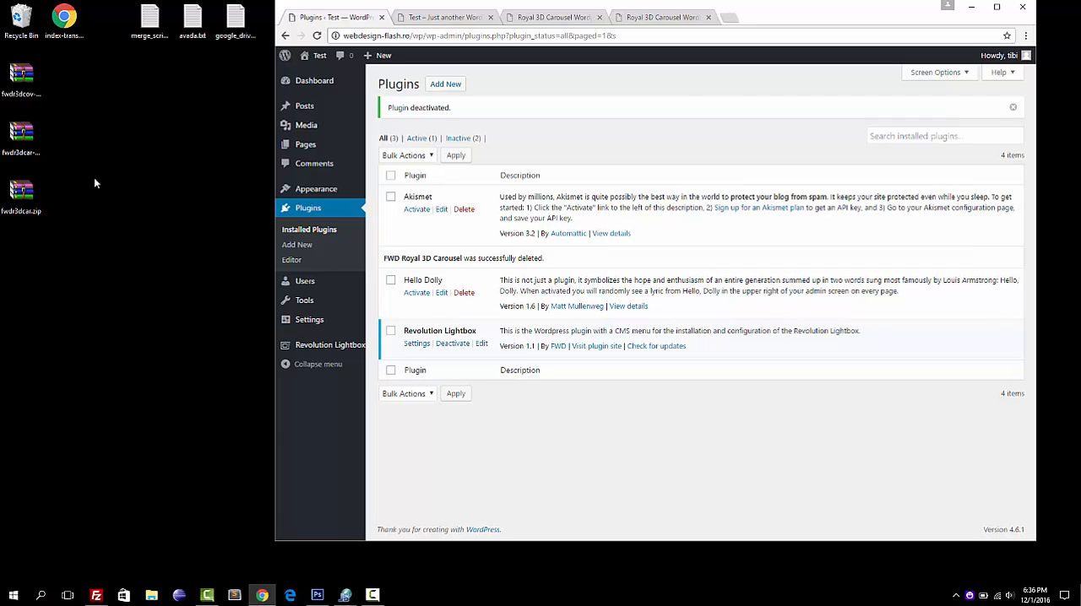
double_click(33, 135)
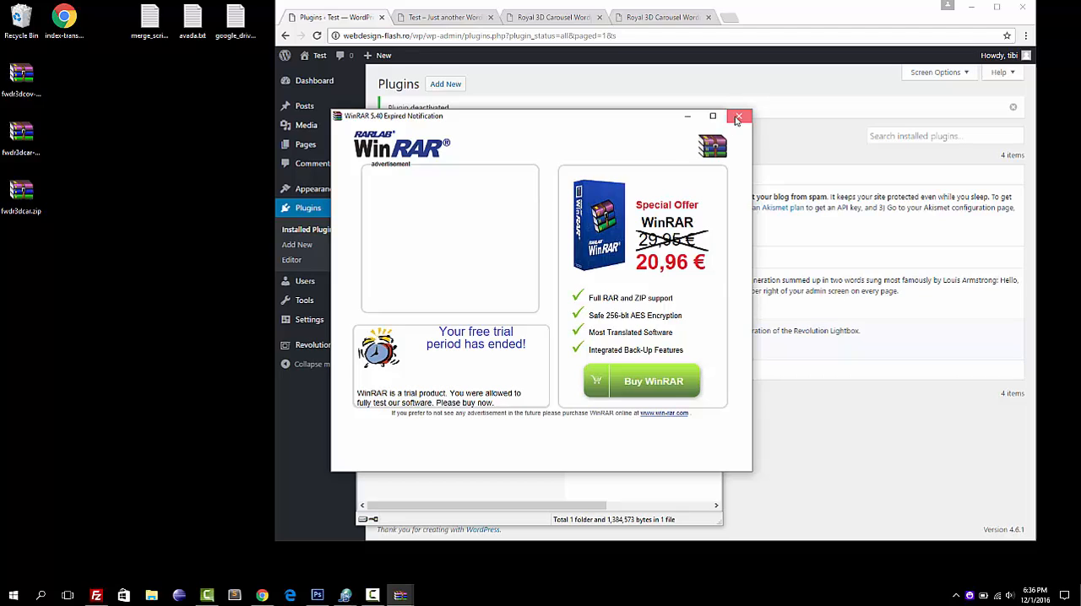
left_click(738, 116)
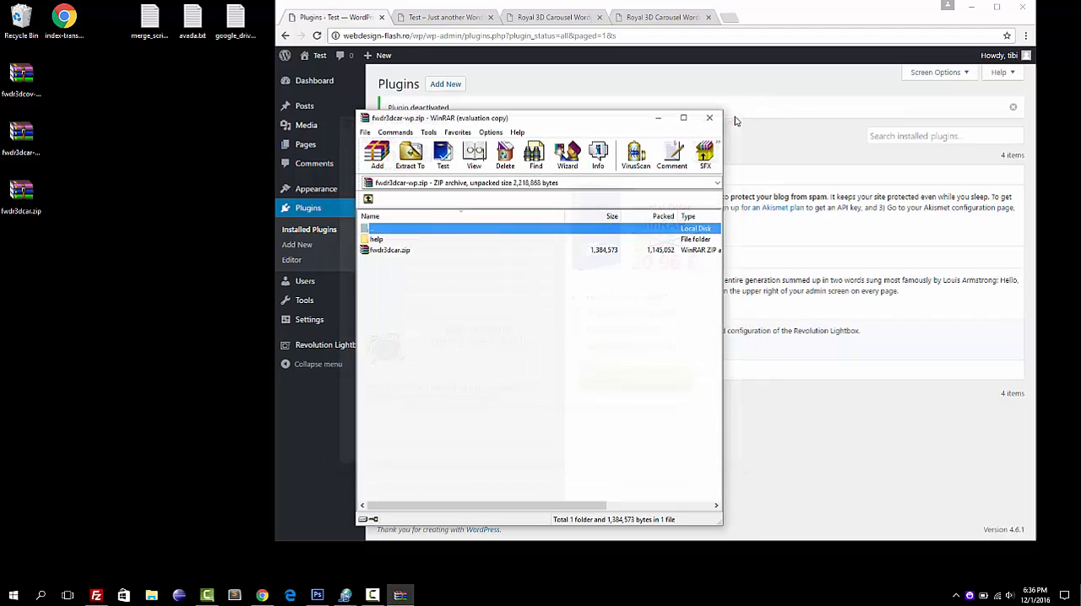
left_click(379, 240)
double_click(379, 241)
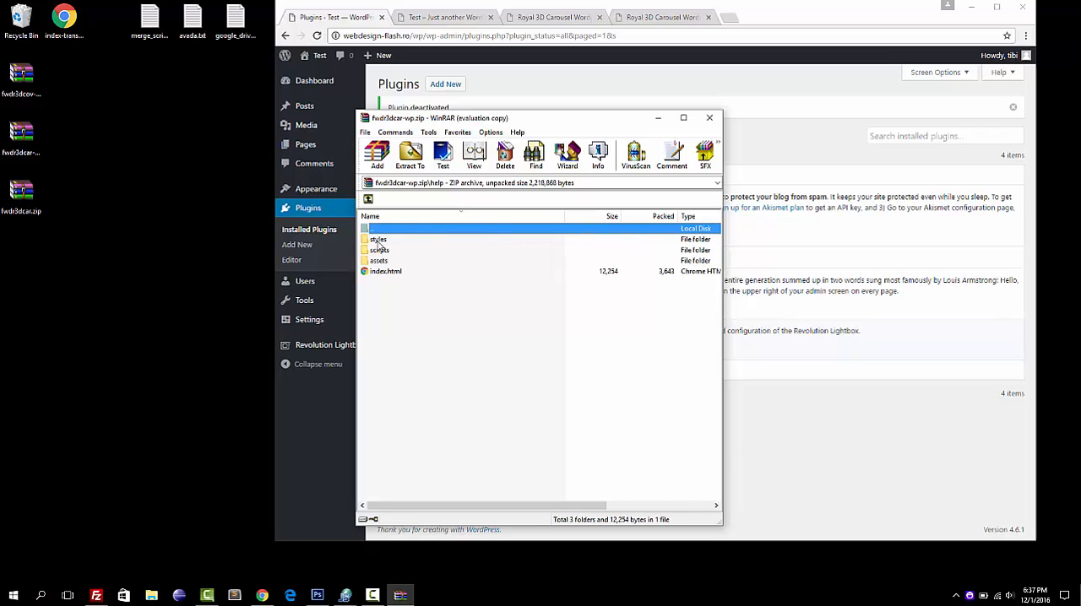
double_click(372, 231)
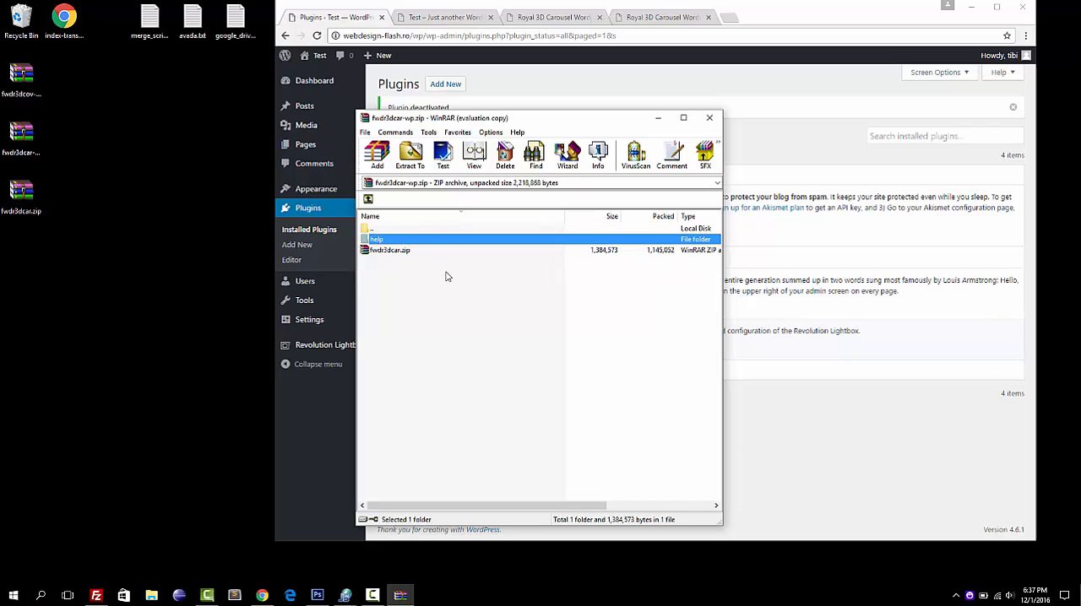
Review the Royal 3D Carousel help file in Chrome, from the important notes through the API specifications and credits.
left_click(571, 20)
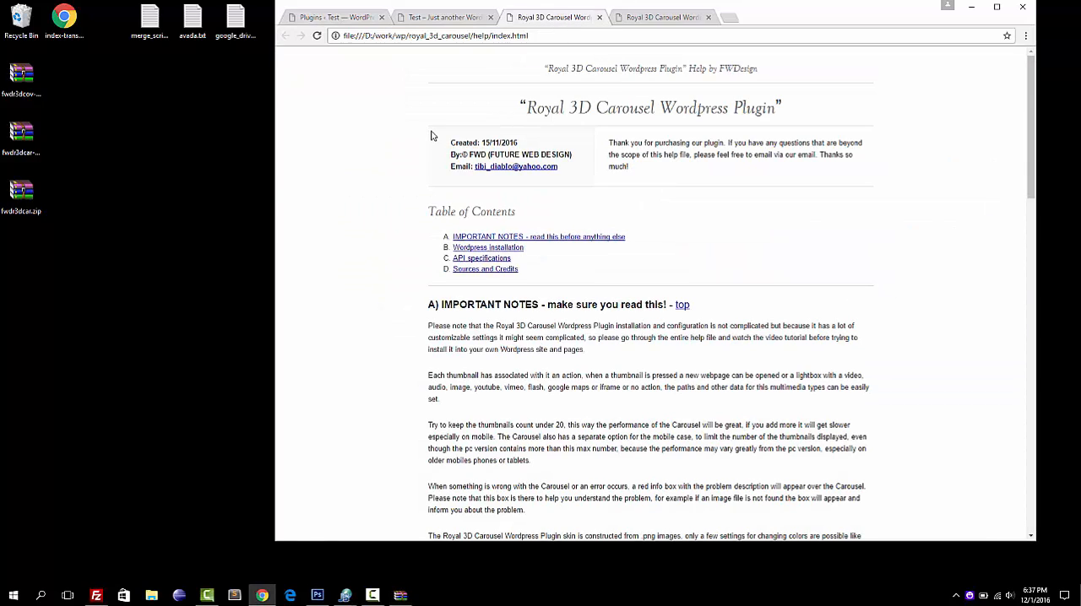
scroll(431, 135, "down", 5)
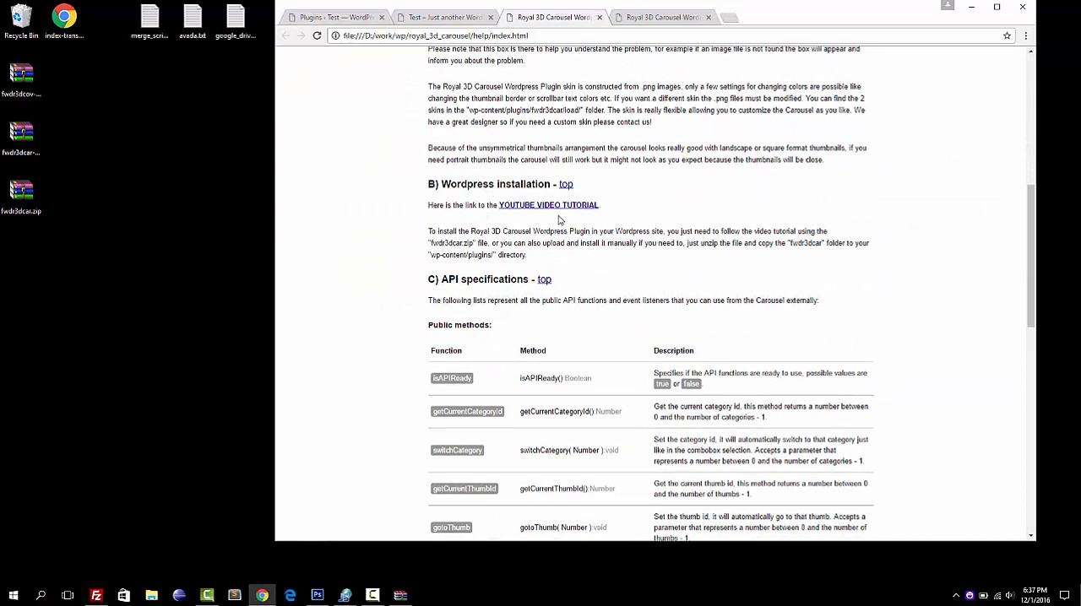
scroll(361, 239, "down", 10)
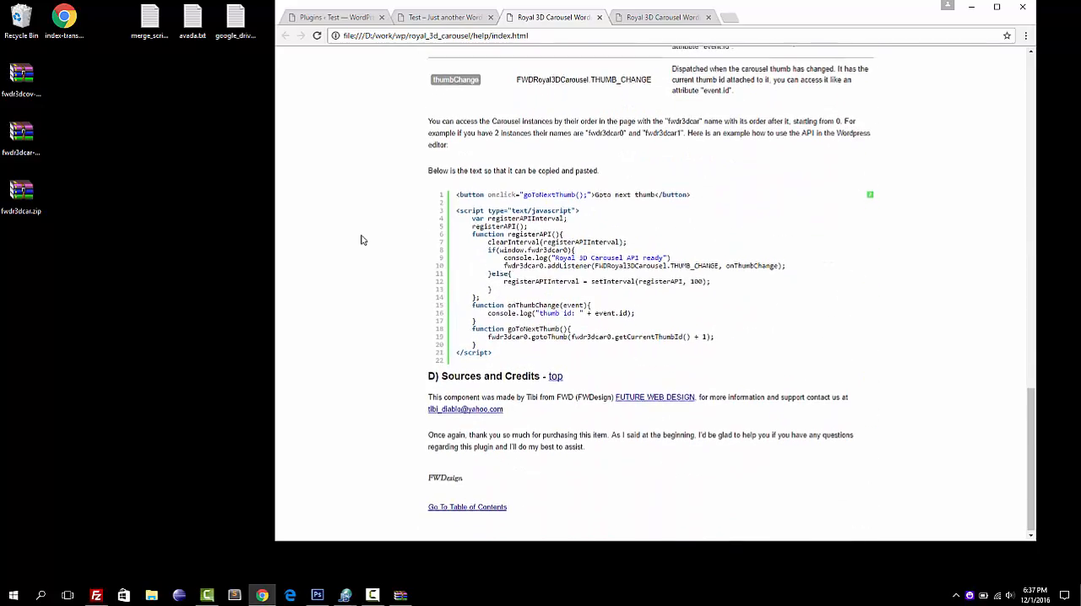
scroll(361, 240, "up", 15)
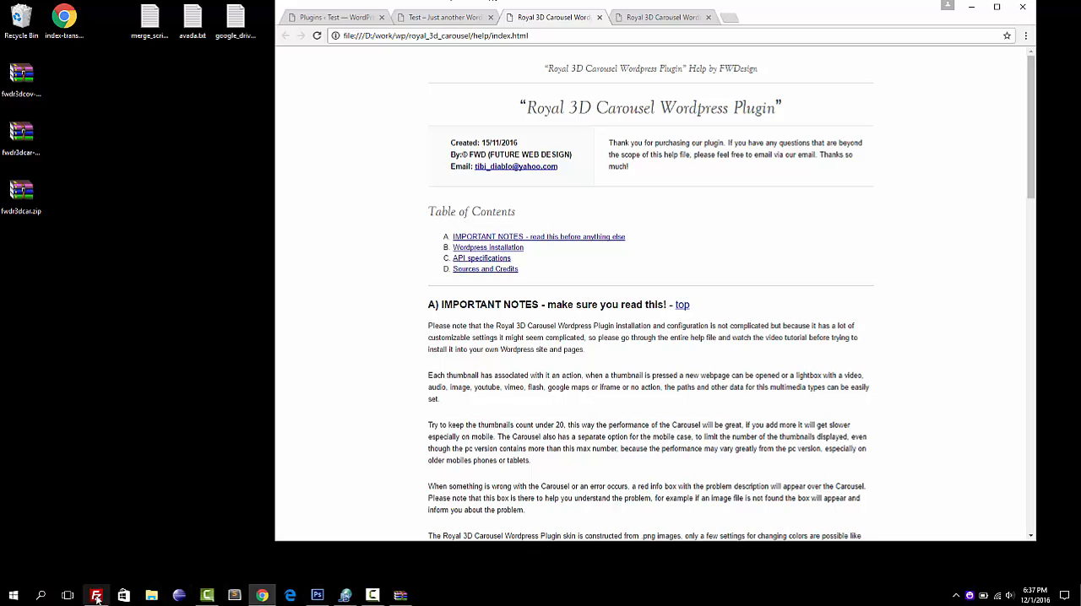
Point out the plugin file fwdr3dcar.zip inside the WinRAR archive and close the archive.
mouse_move(400, 595)
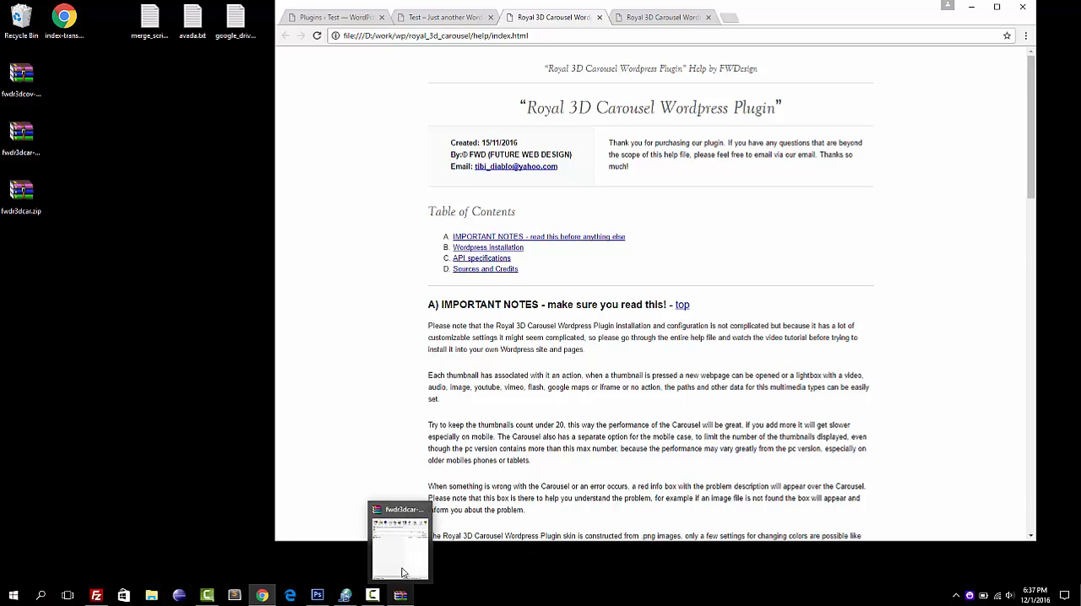
left_click(407, 560)
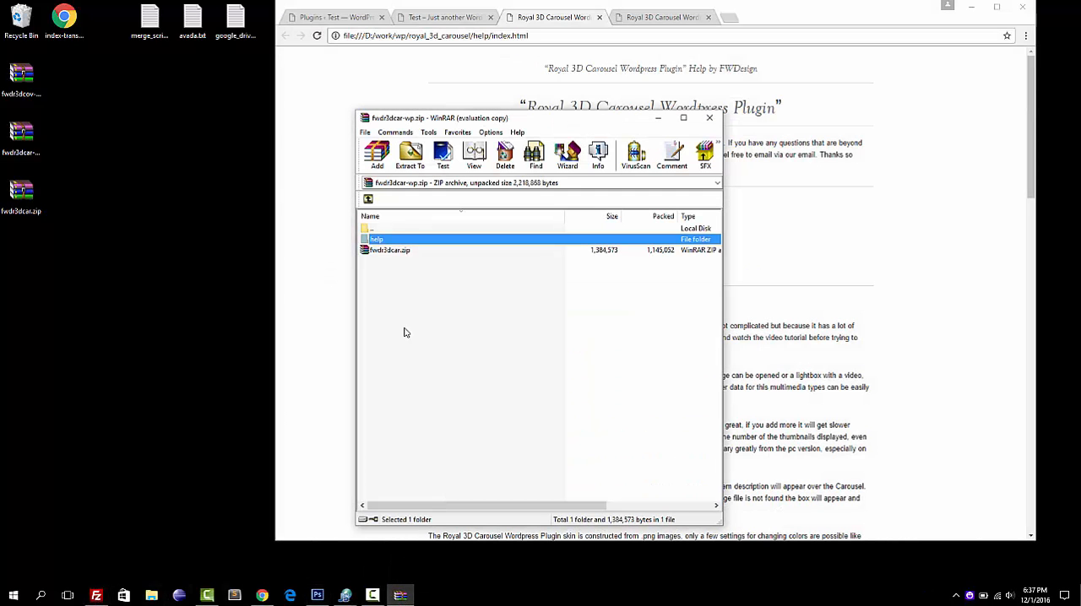
left_click(377, 255)
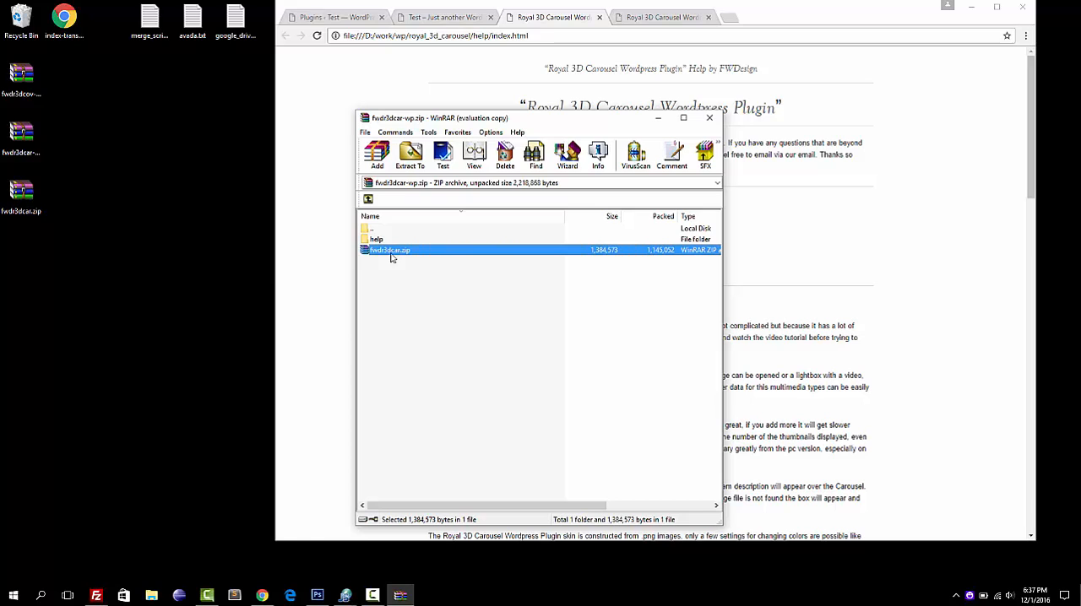
left_click(706, 119)
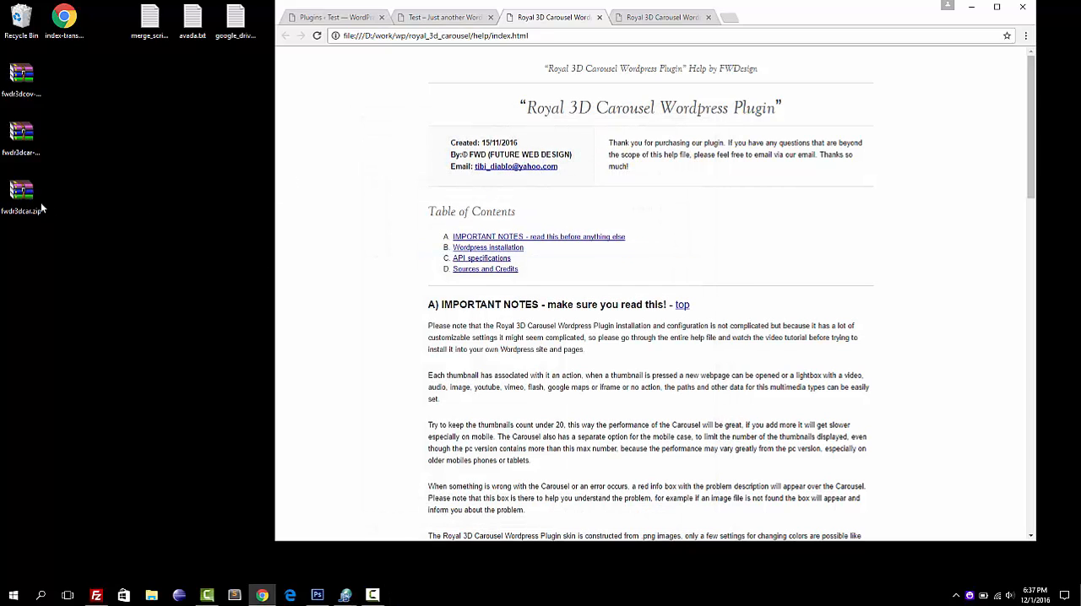
Maximize the Chrome window and open the plugin upload form in the WordPress admin.
double_click(777, 9)
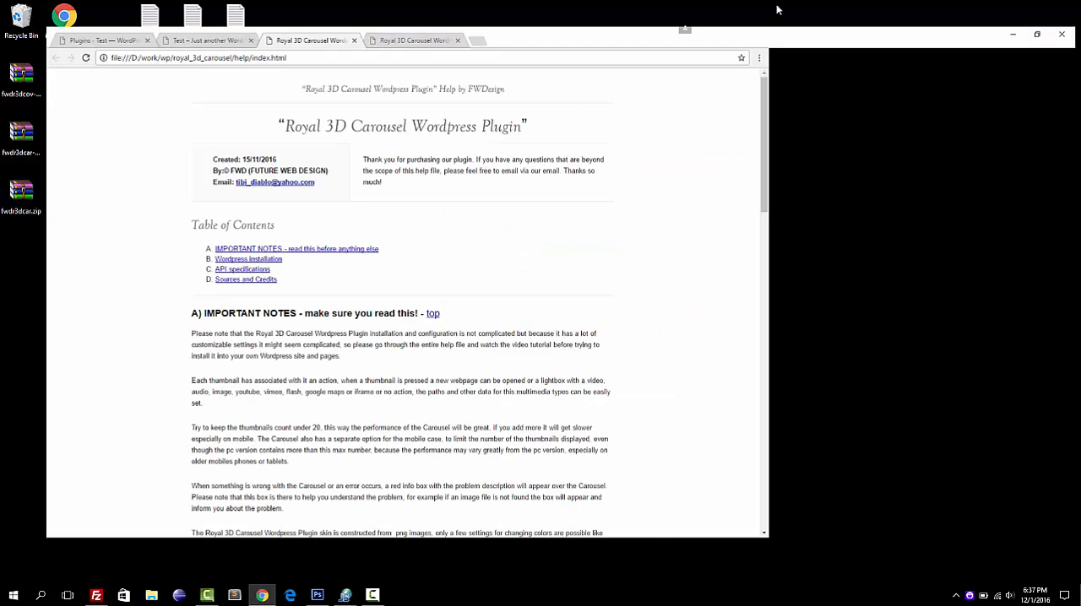
left_click(82, 8)
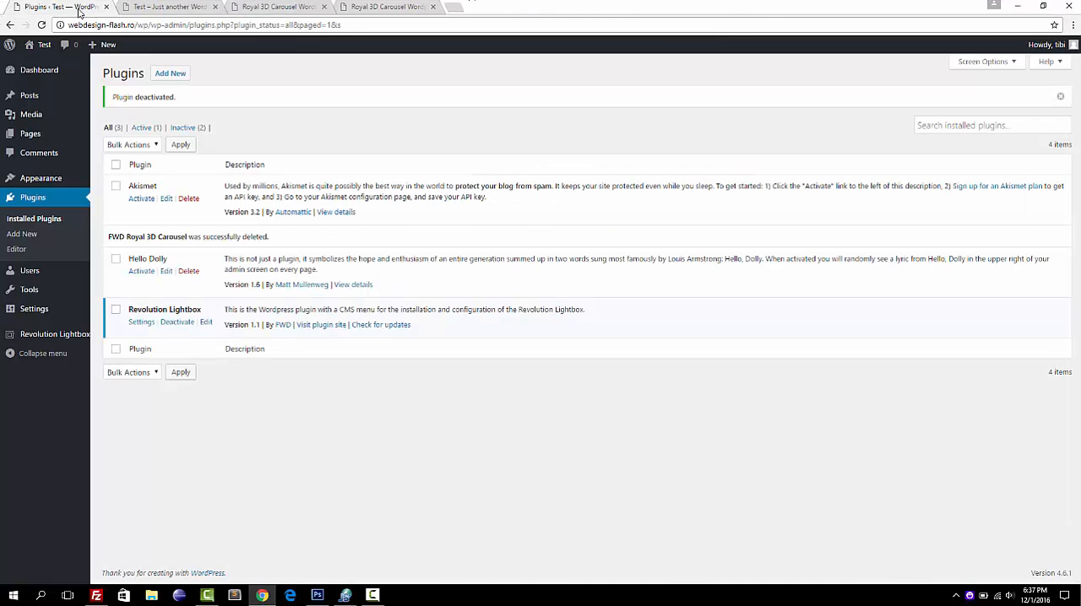
mouse_move(42, 188)
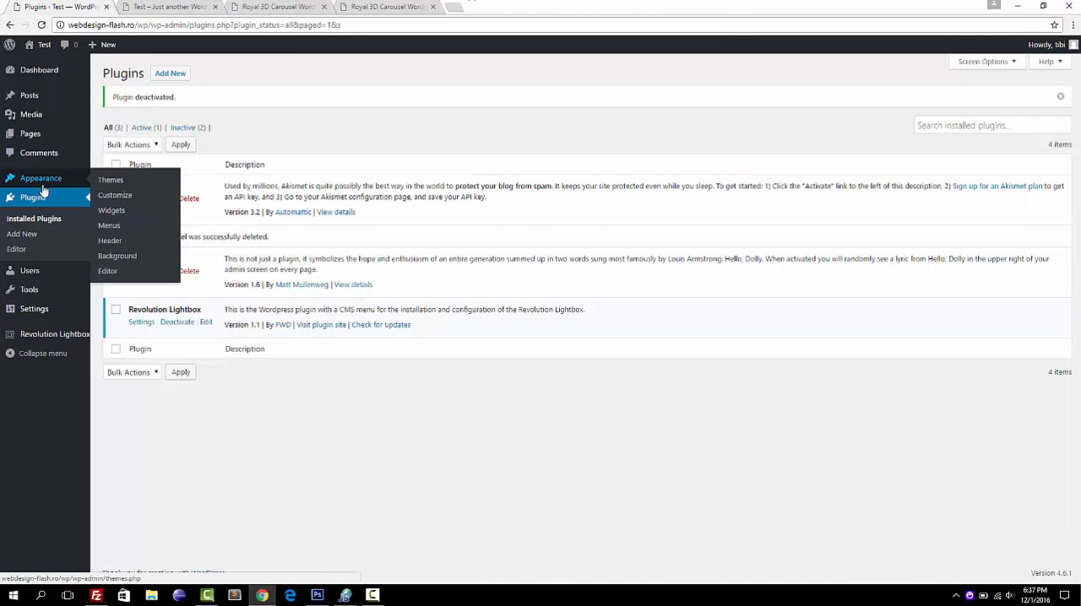
left_click(169, 74)
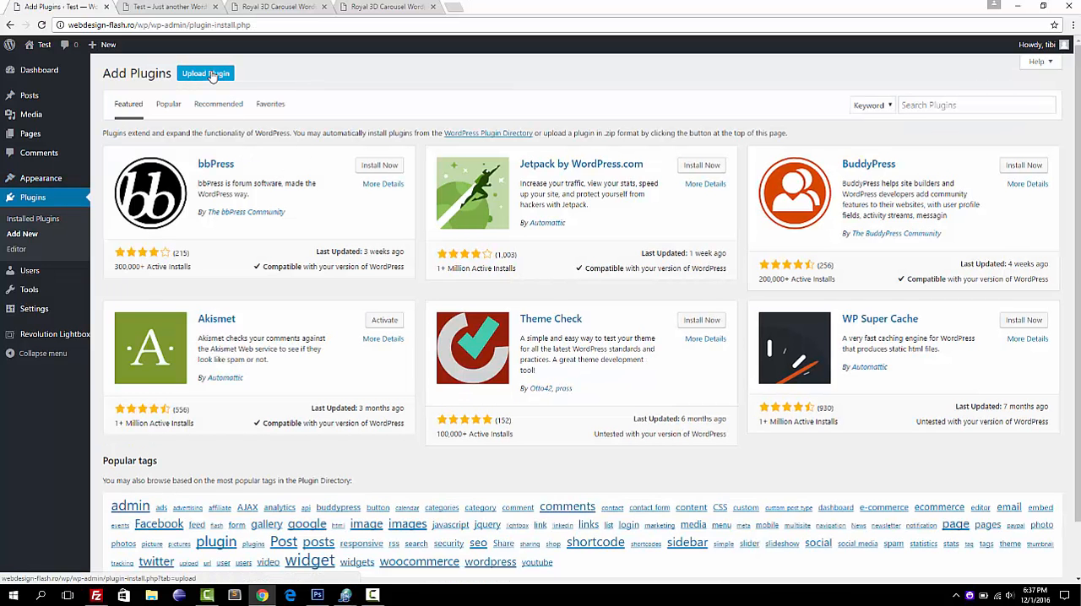
left_click(210, 75)
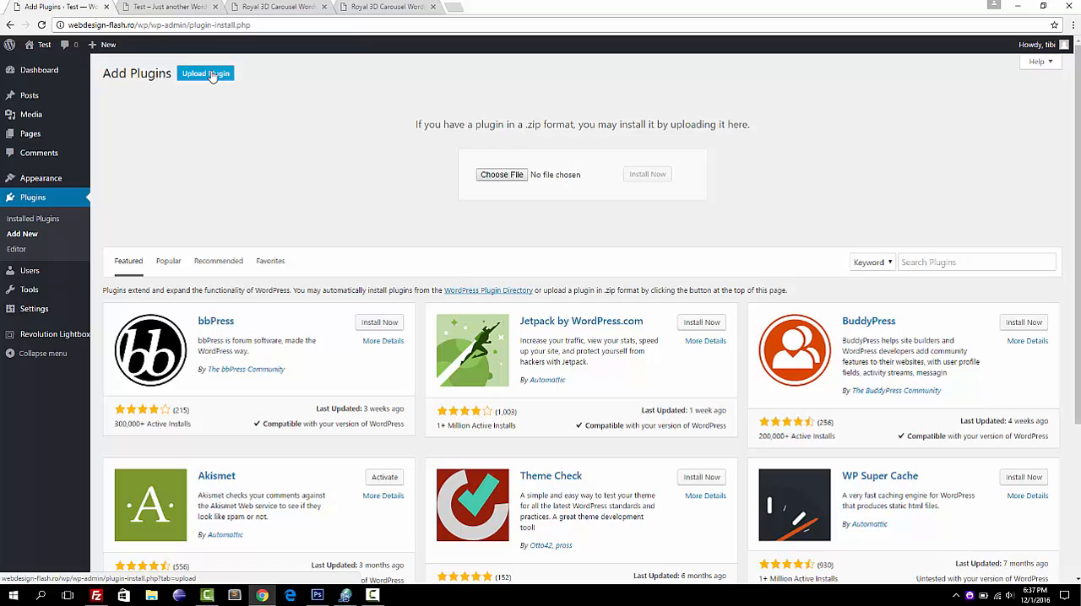
Install the plugin from the desktop file fwdr3dcar.zip and activate it.
left_click(499, 176)
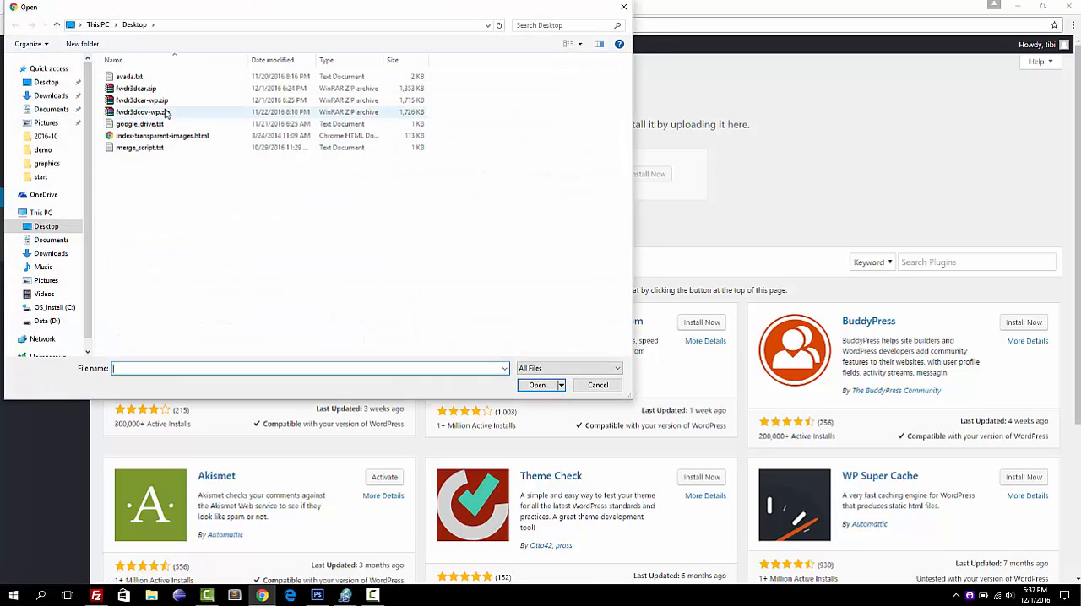
double_click(165, 89)
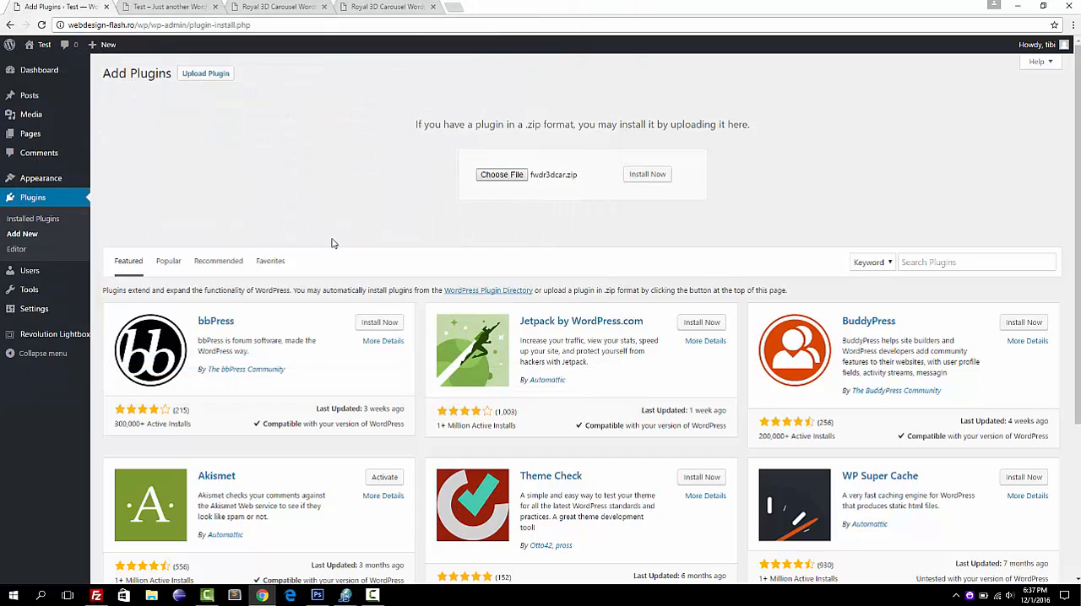
left_click(646, 179)
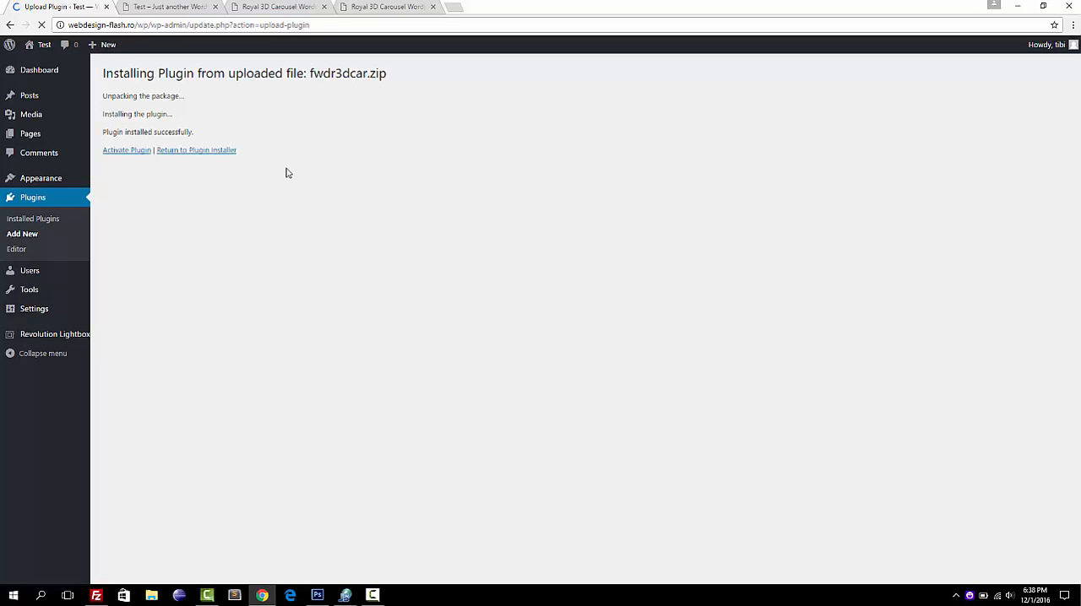
left_click(126, 152)
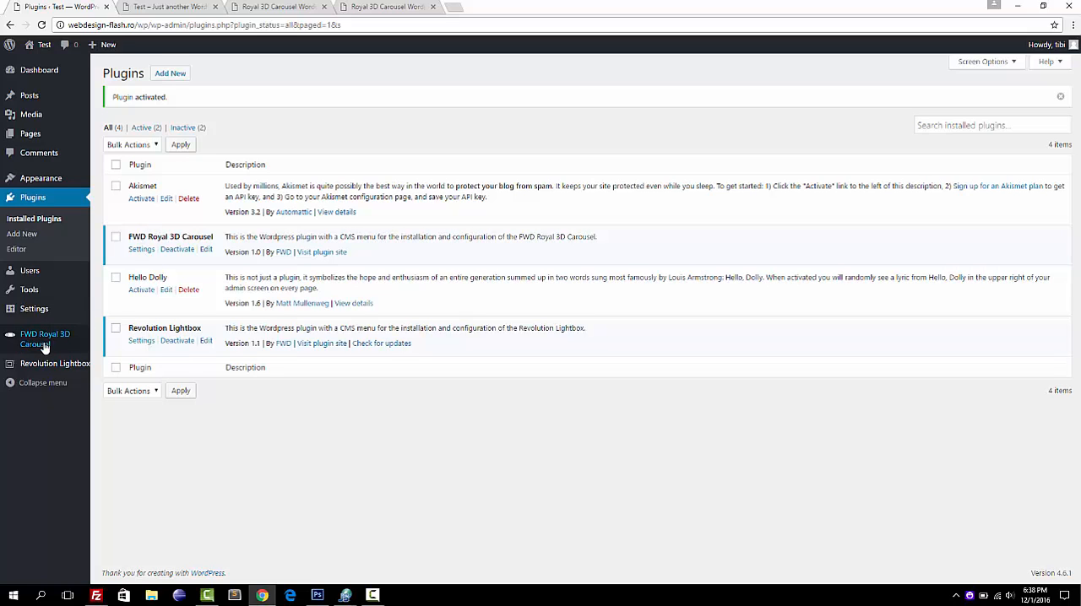
Open the FWD Royal 3D Carousel general settings, view the Modern Silver live example for comparison, and return to the settings.
mouse_move(43, 343)
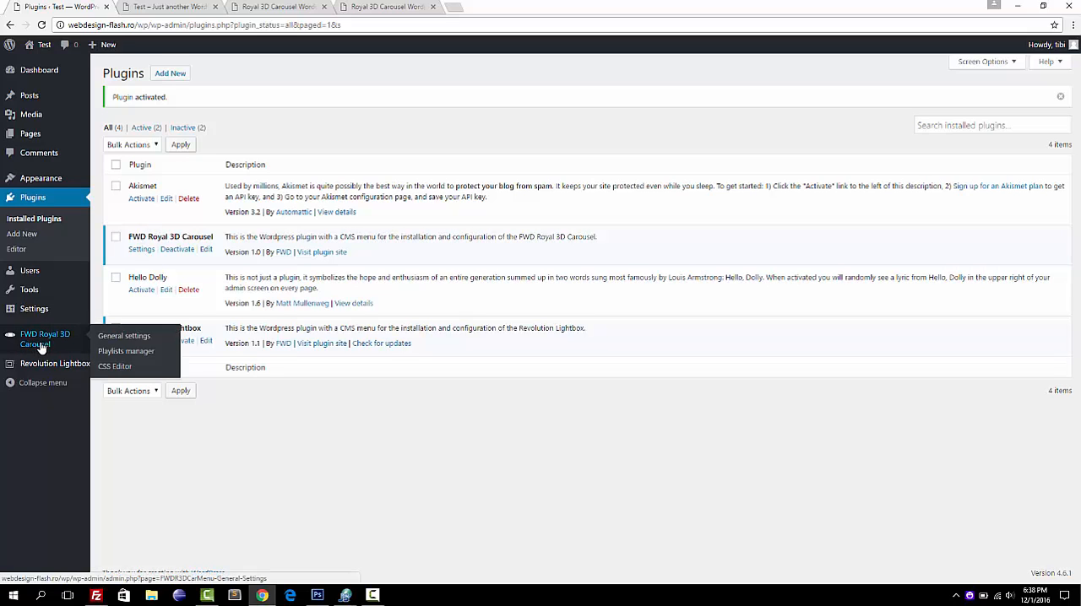
left_click(131, 343)
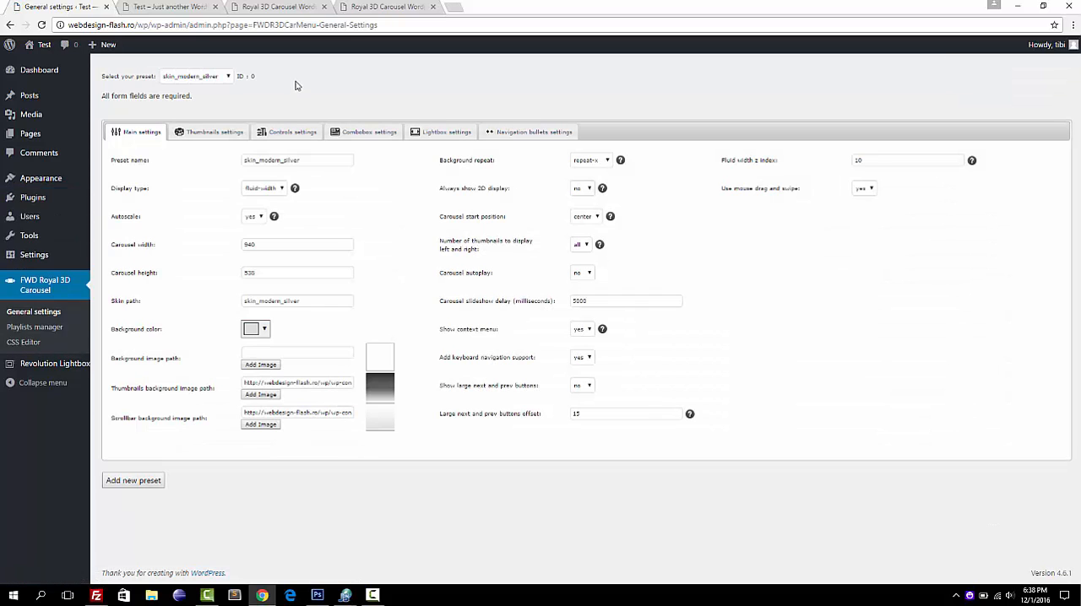
left_click(370, 8)
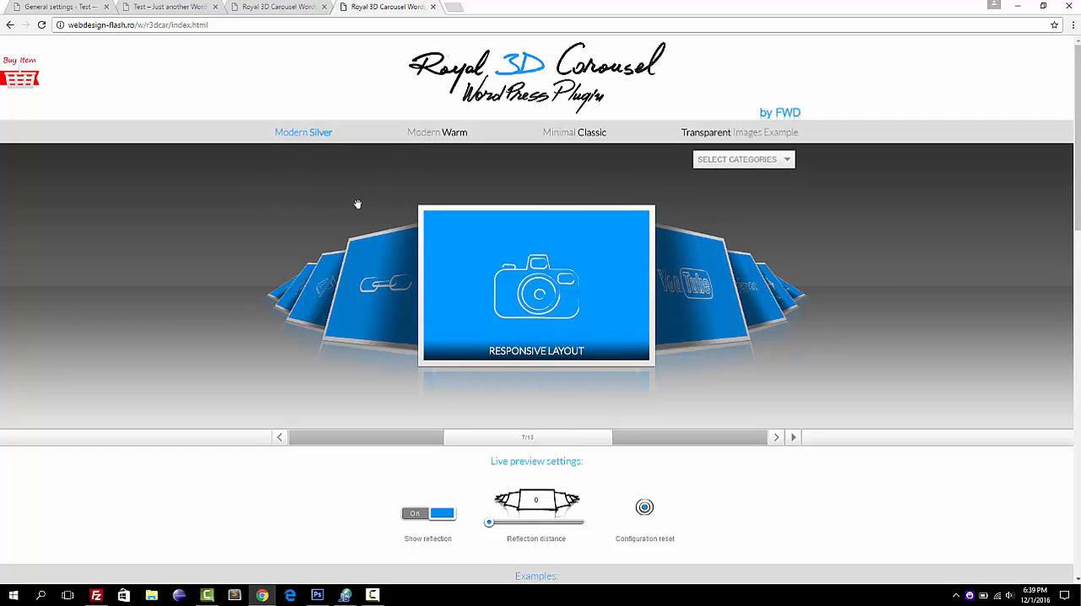
left_click(69, 7)
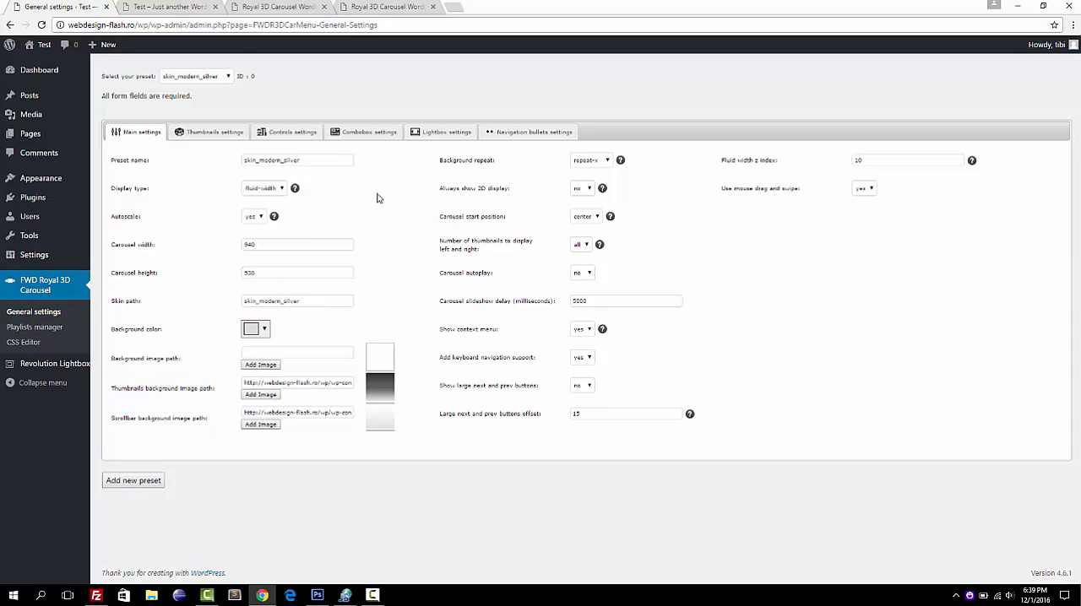
Compare the available skin presets with the Modern Silver, Modern Warm and Minimal Classic live examples, and return to the general settings.
left_click(229, 76)
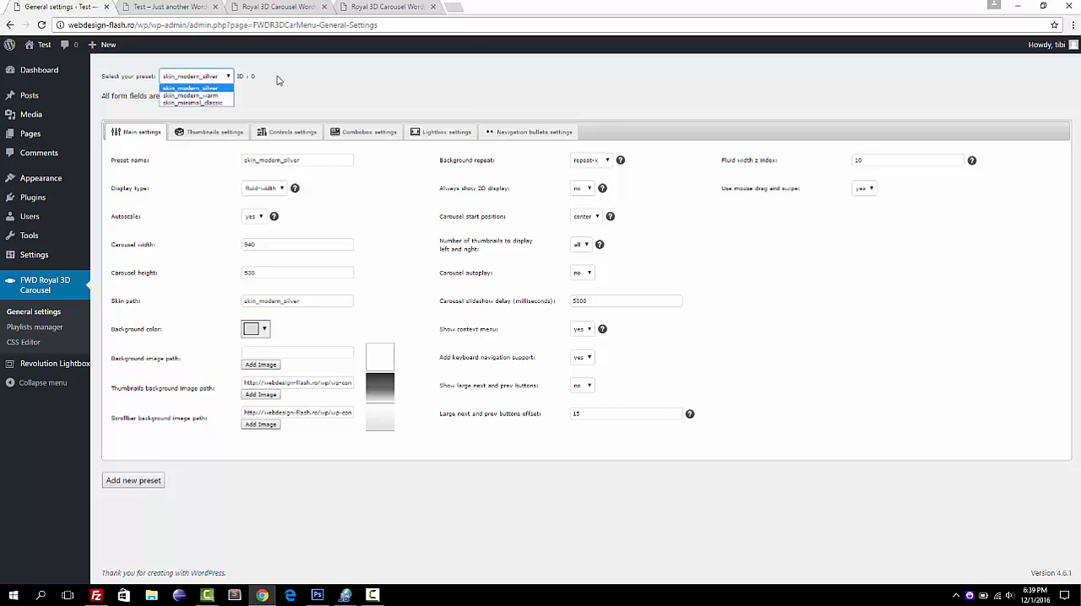
left_click(370, 7)
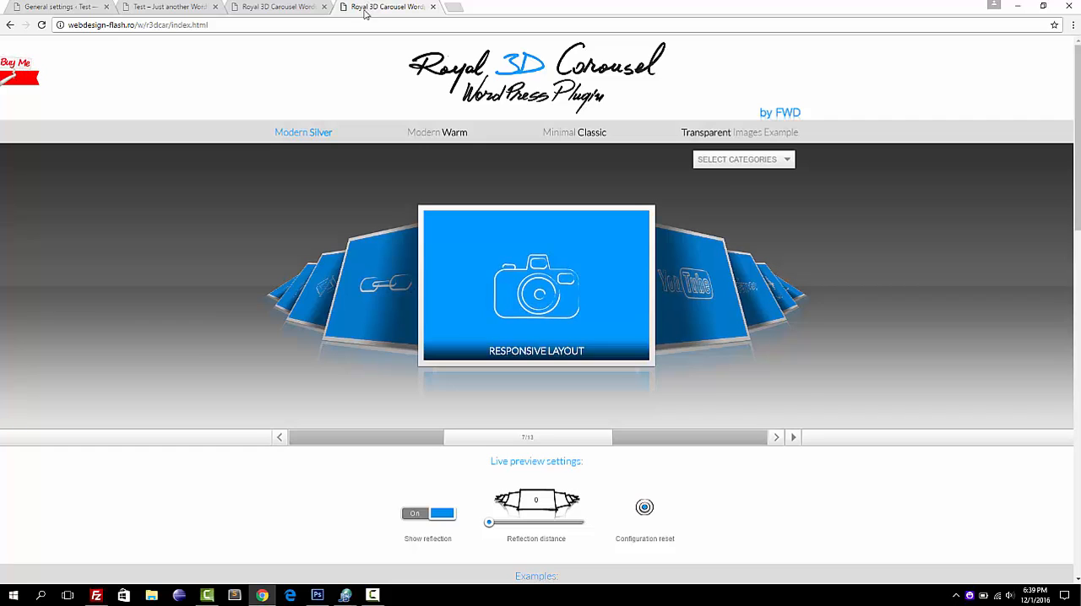
left_click(81, 9)
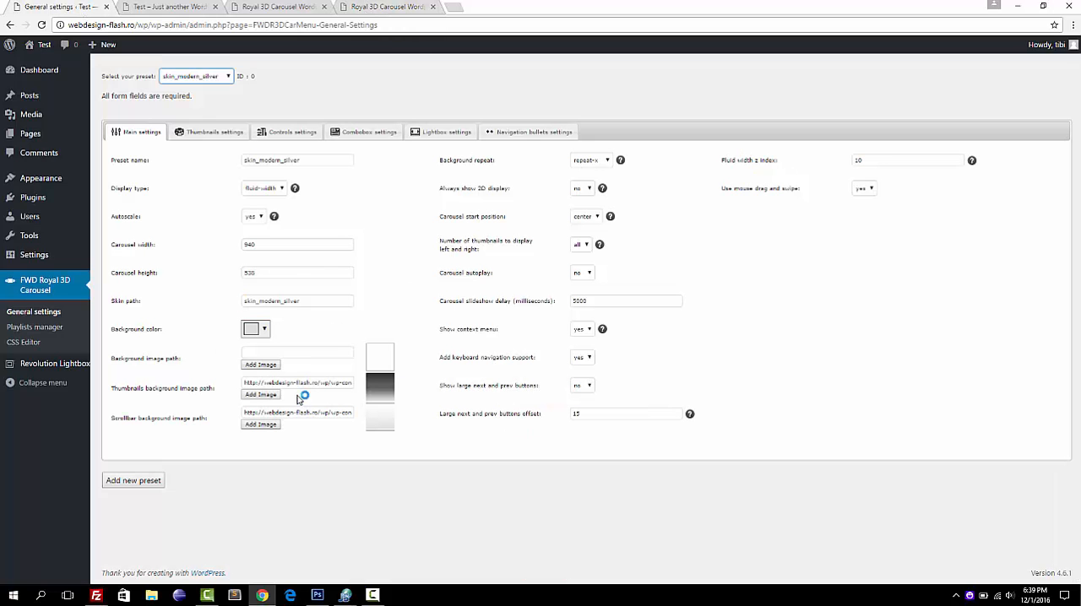
left_click(228, 77)
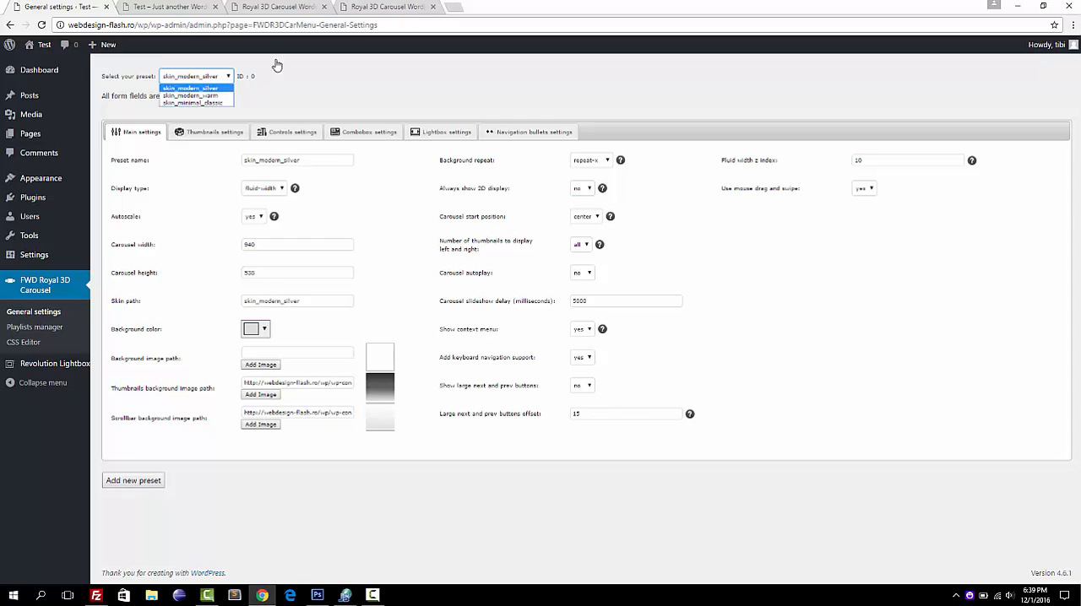
left_click(418, 10)
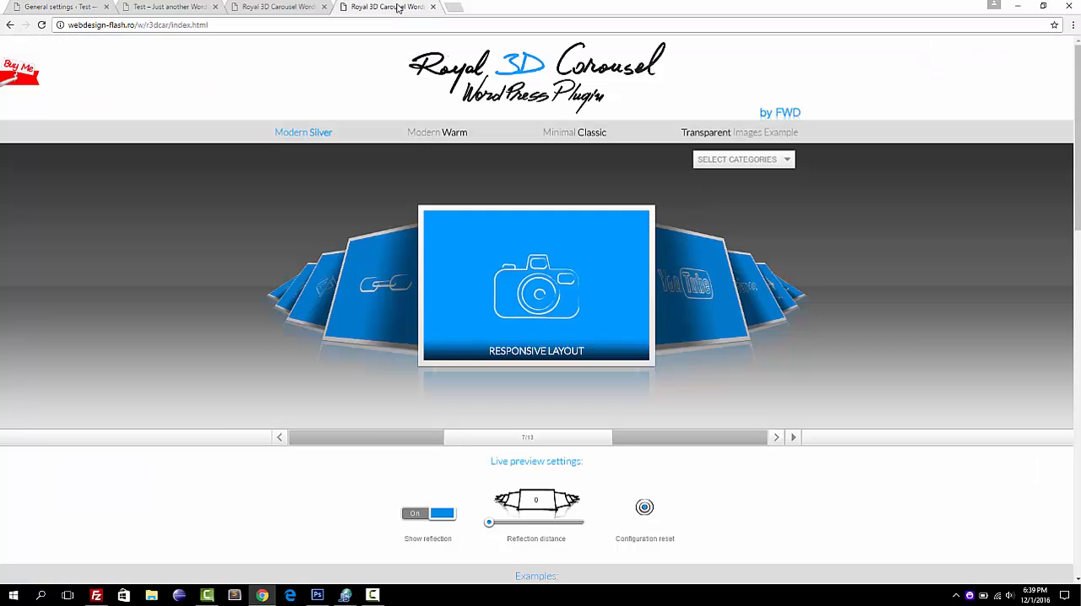
left_click(439, 137)
left_click(591, 135)
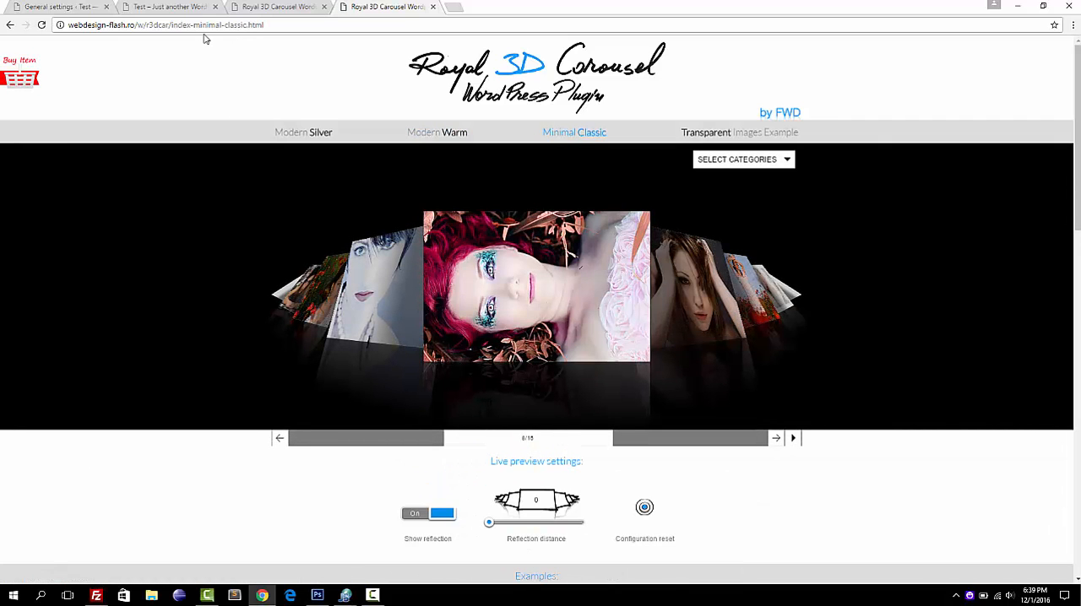
left_click(70, 6)
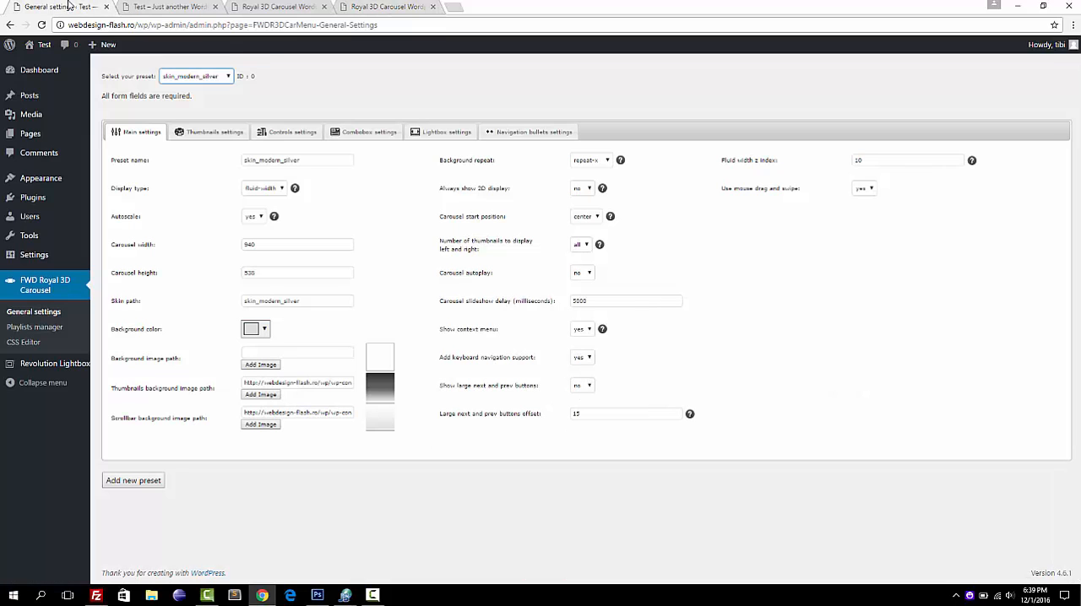
Examine the main settings of the skin_modern_silver preset, including carousel width, carousel height and the always-show-2D-display options.
left_click(268, 247)
left_click(254, 273)
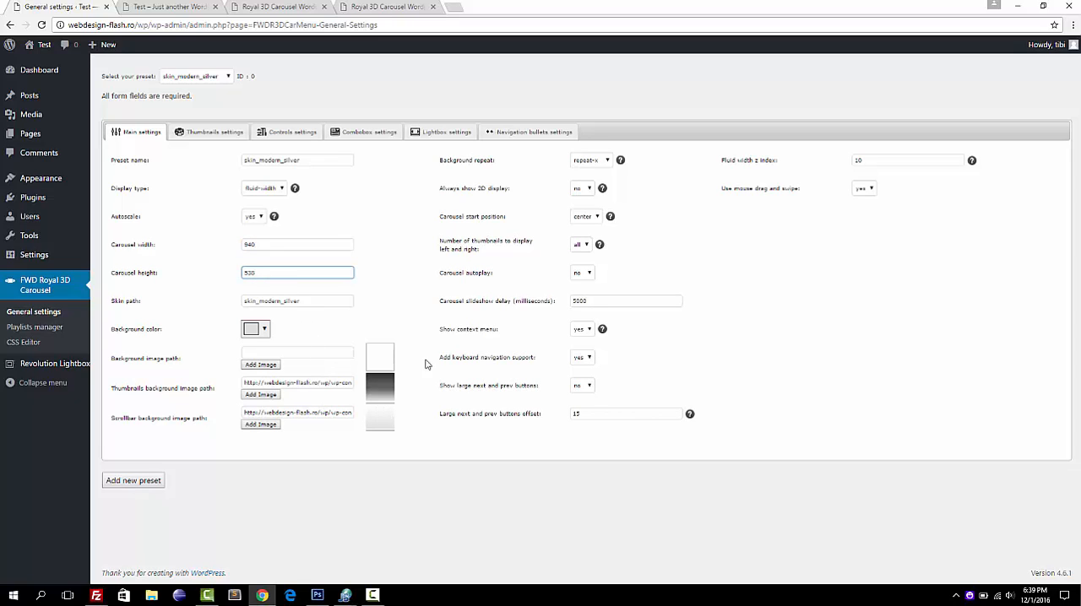
left_click(589, 189)
left_click(761, 274)
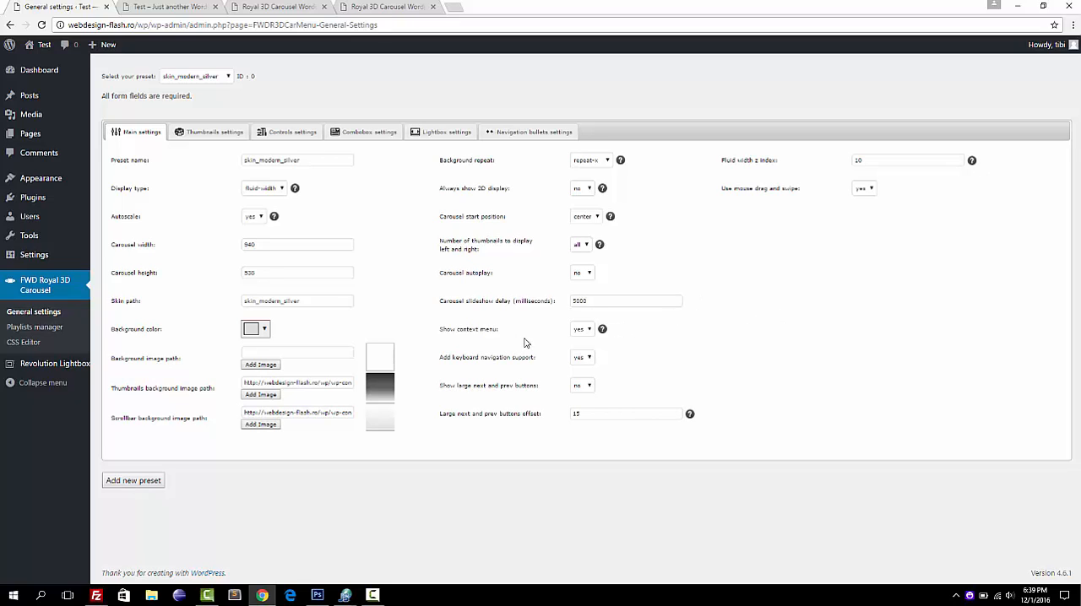
Review the thumbnails and controls settings, compare the controls in the Minimal Classic and Modern Warm live examples, and return to the settings.
left_click(218, 138)
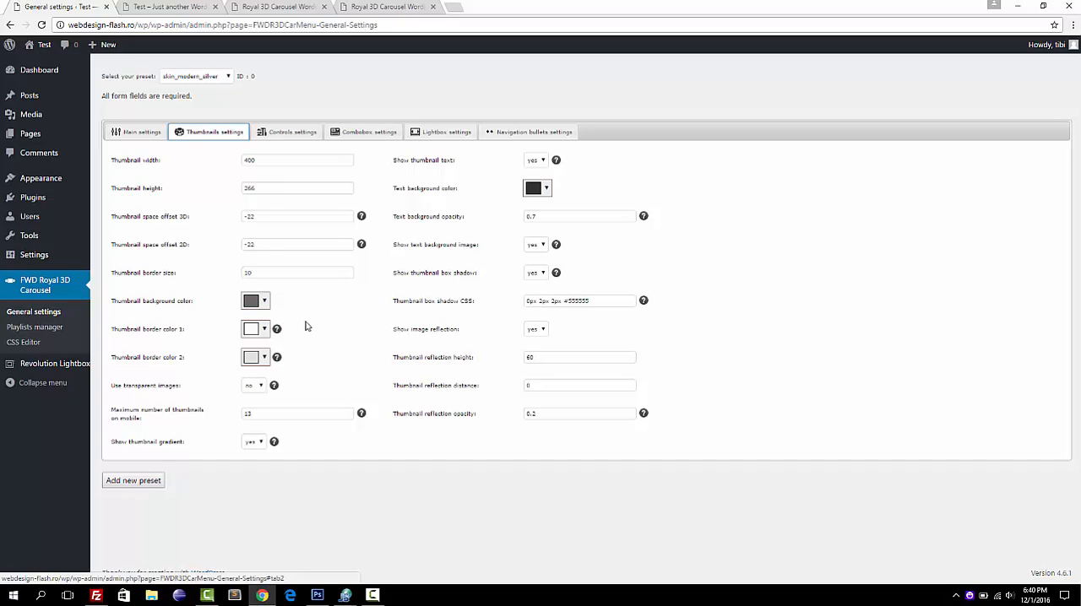
left_click(296, 135)
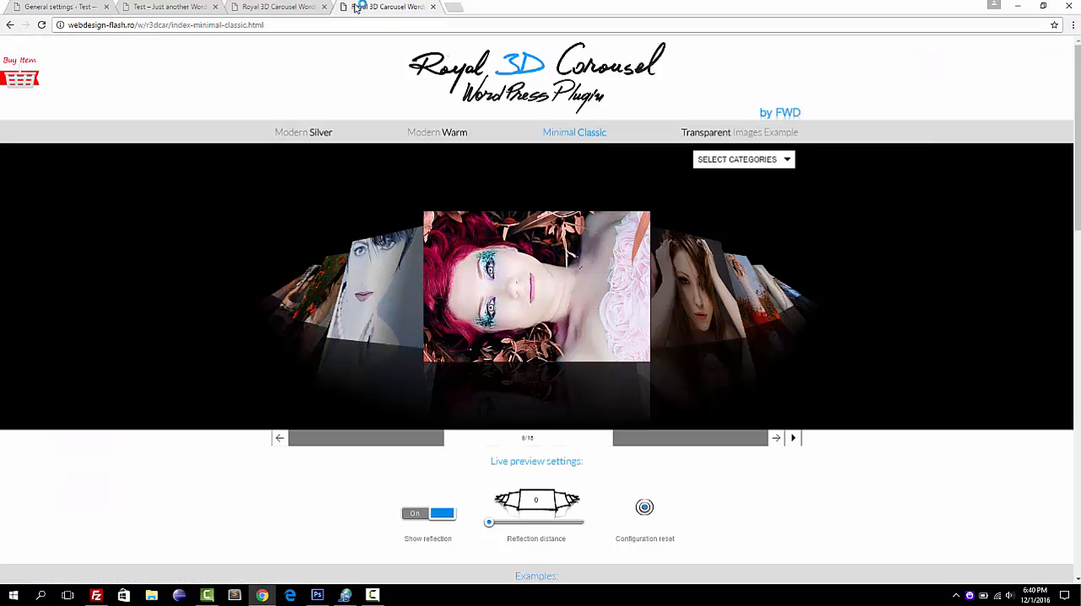
left_click(359, 6)
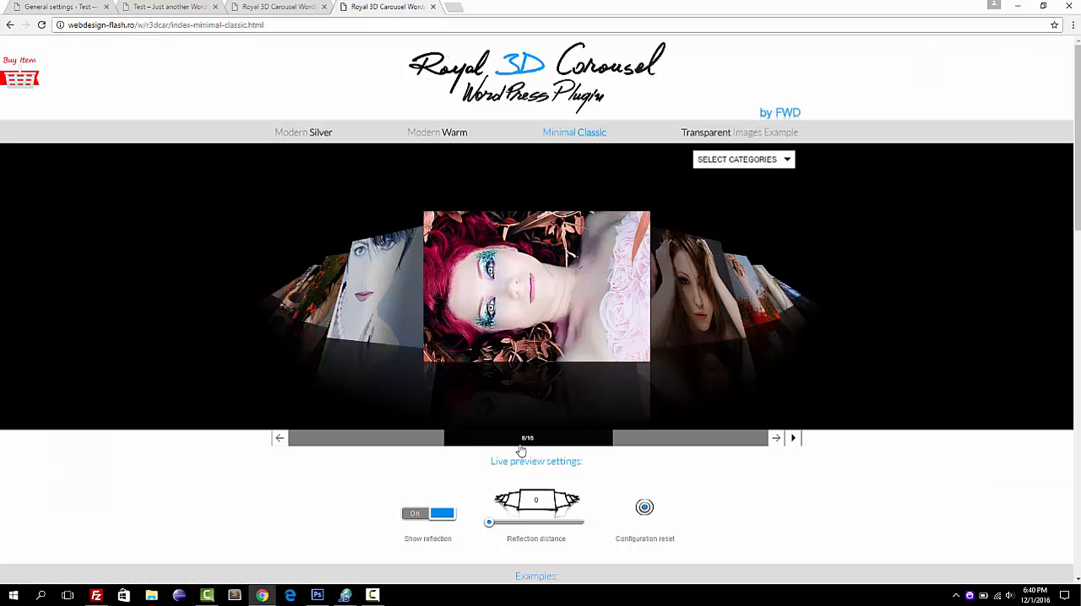
left_click(439, 133)
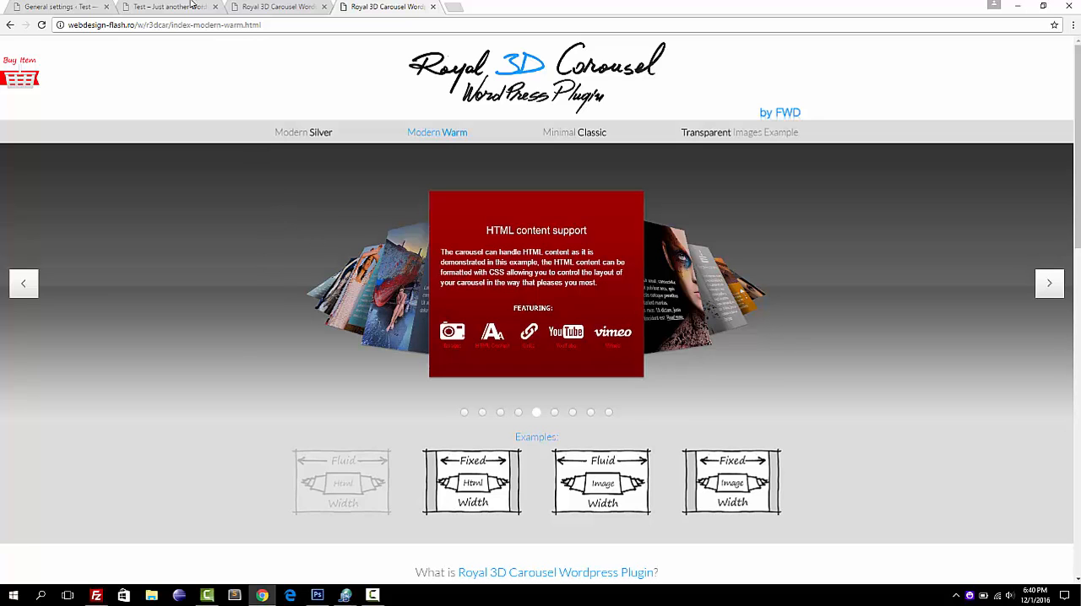
left_click(61, 7)
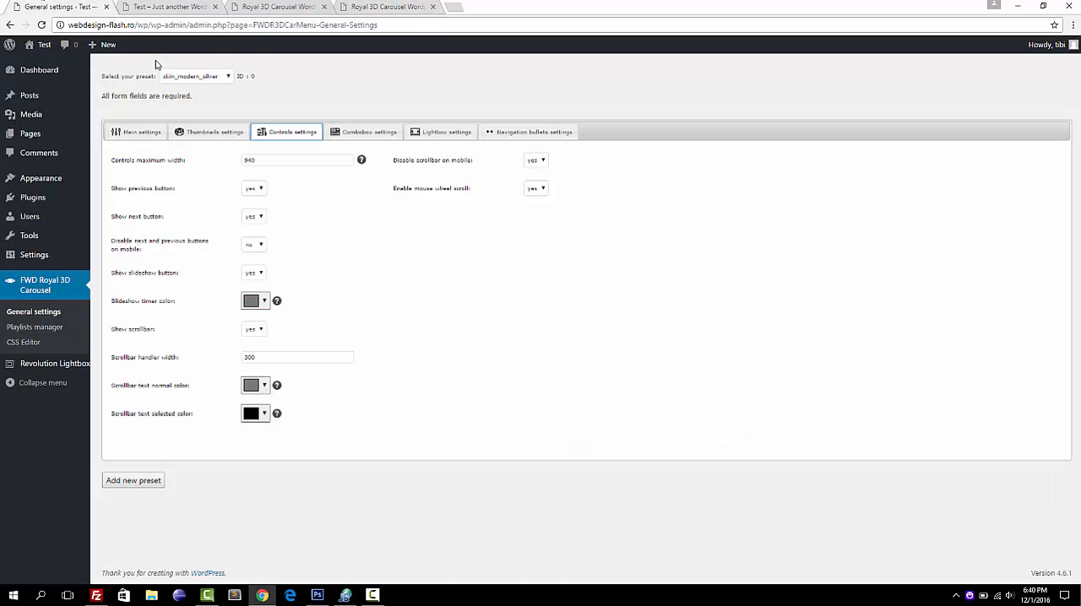
View the combobox settings, expand the category selector in the Modern Silver live example for comparison, and return to the settings.
left_click(361, 133)
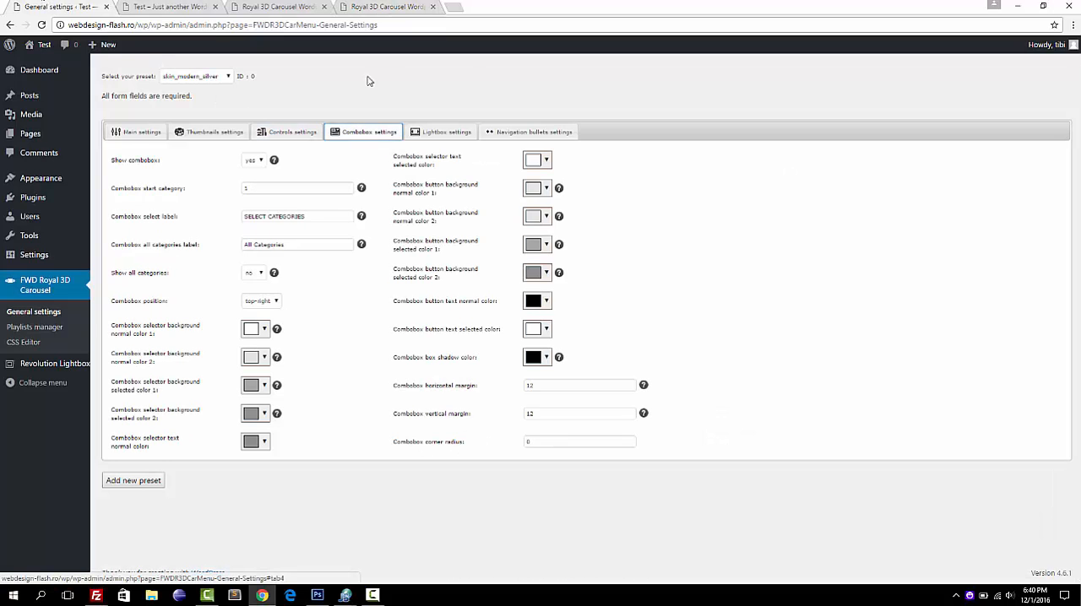
left_click(363, 7)
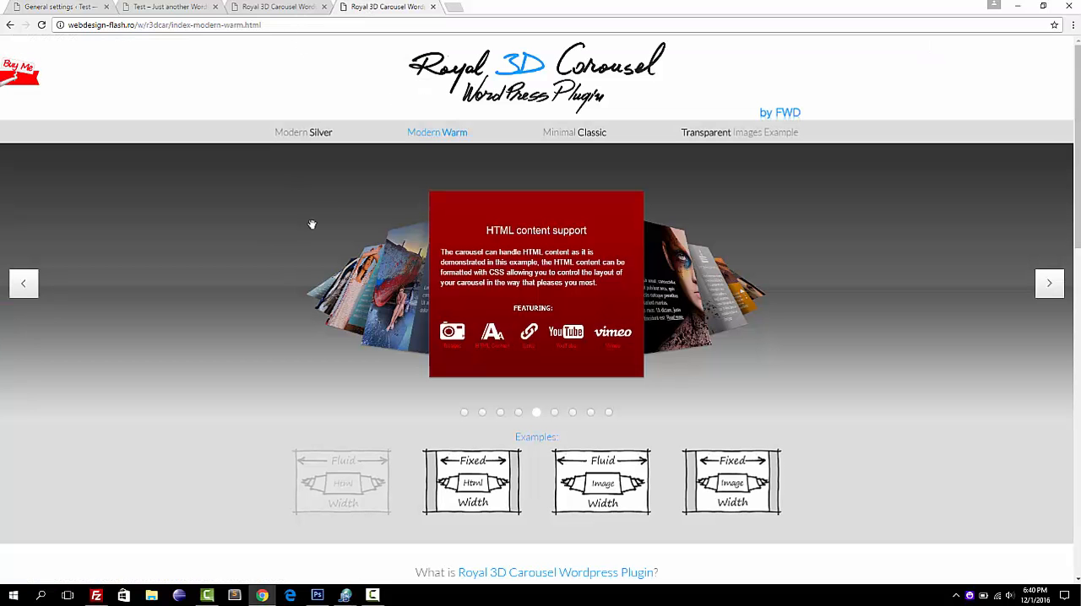
left_click(305, 133)
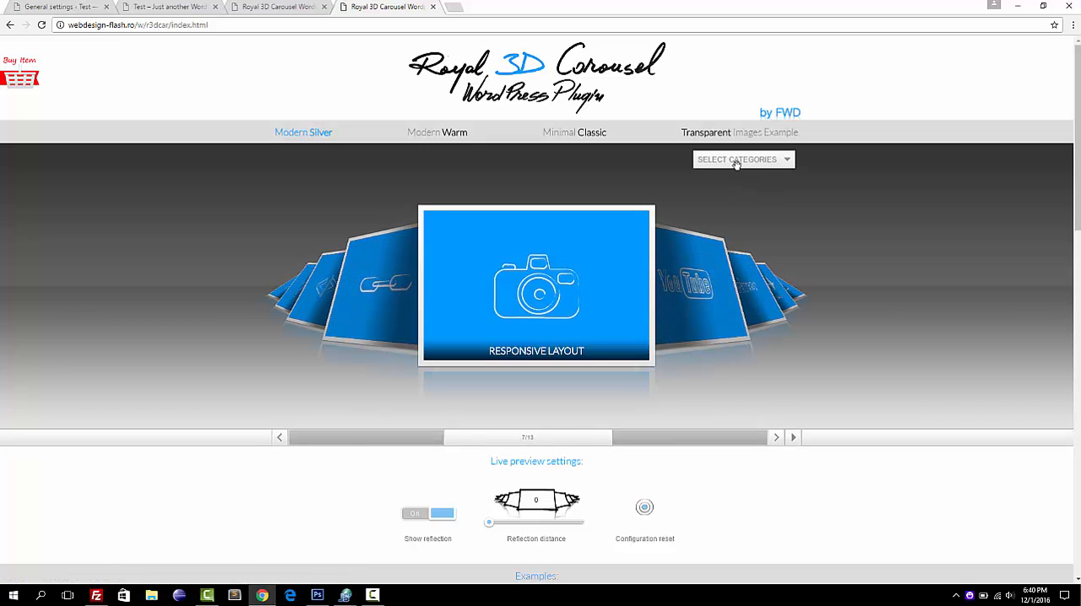
left_click(742, 161)
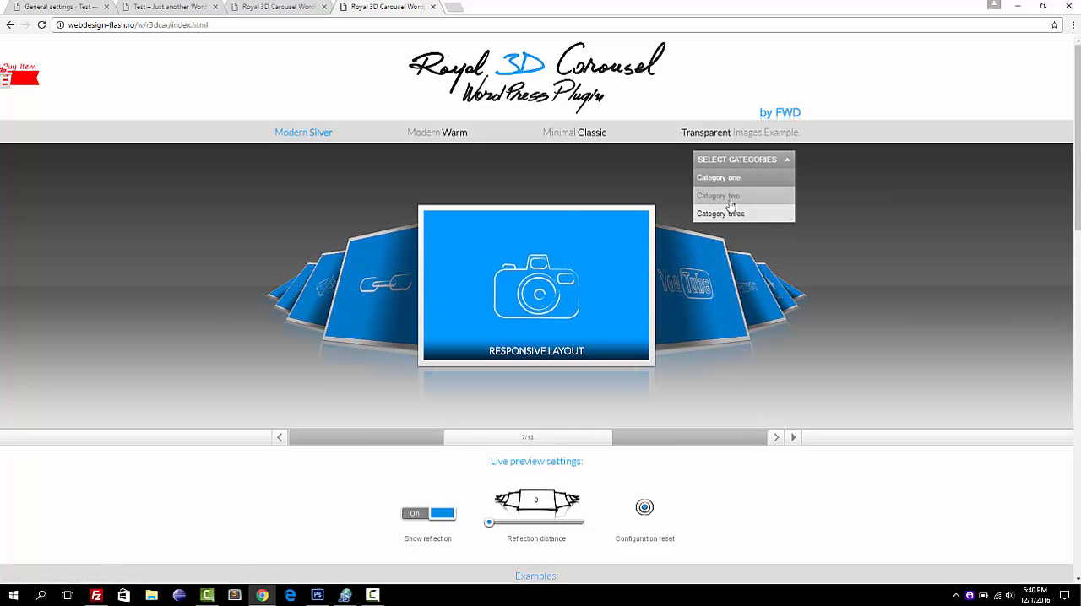
left_click(51, 6)
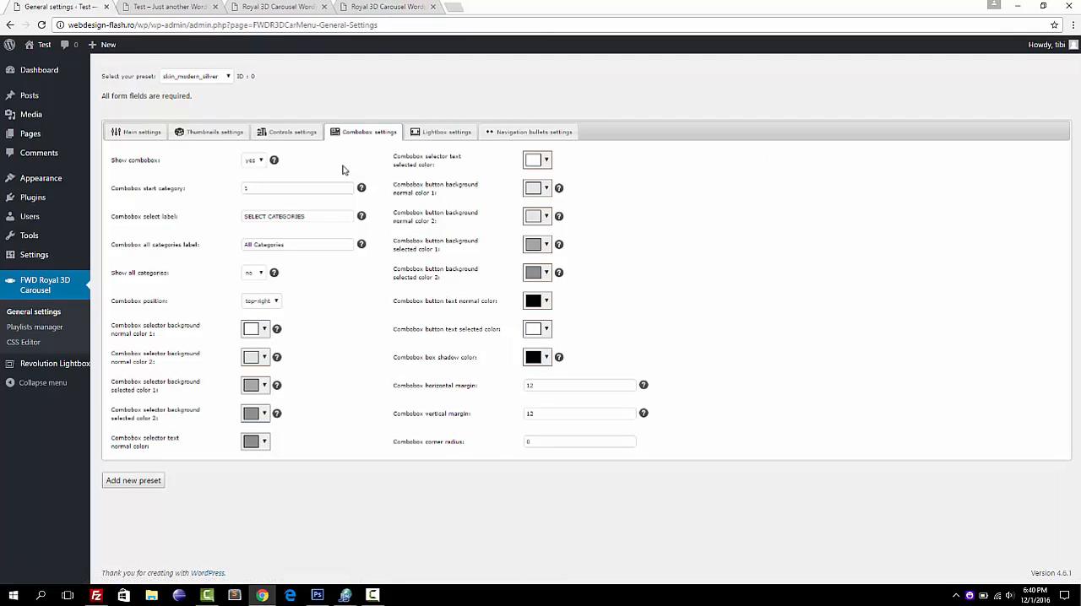
View the lightbox settings, inspect the share options and description of the Modern Silver example's lightbox, and return to the settings.
left_click(448, 133)
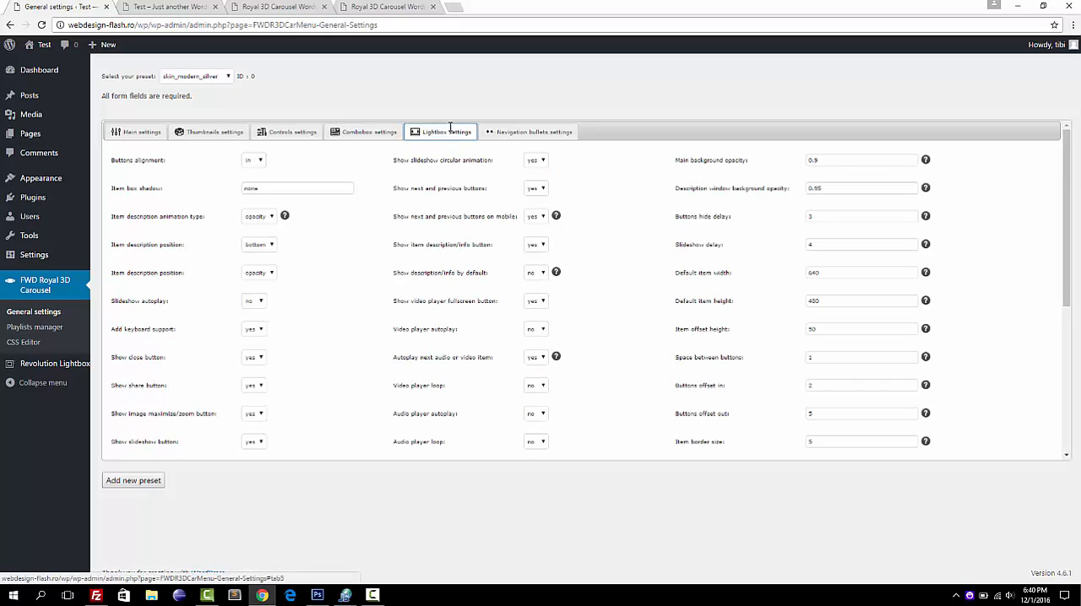
left_click(384, 6)
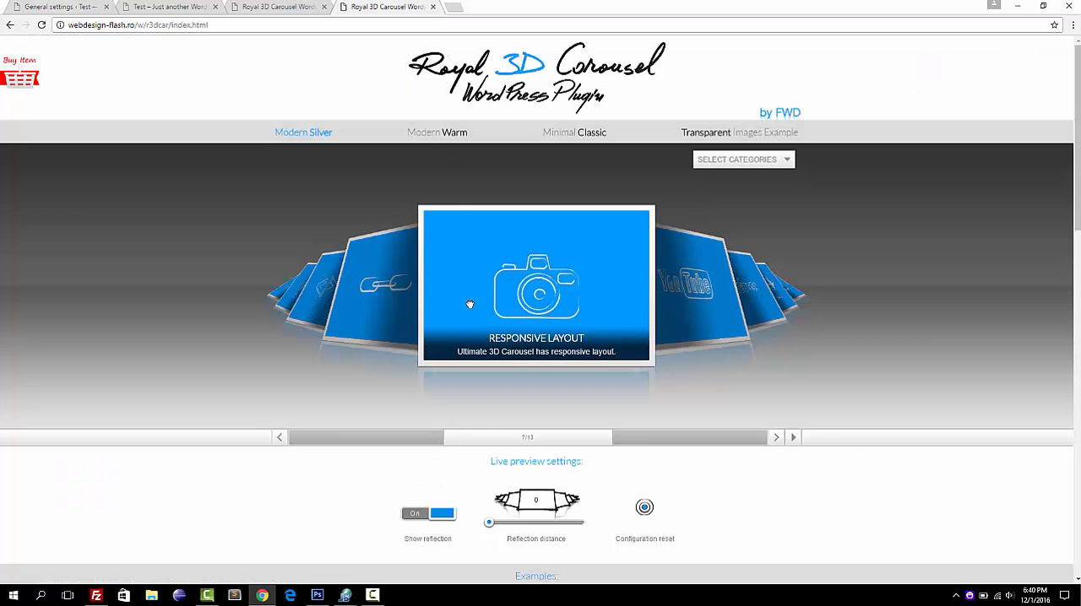
left_click(470, 304)
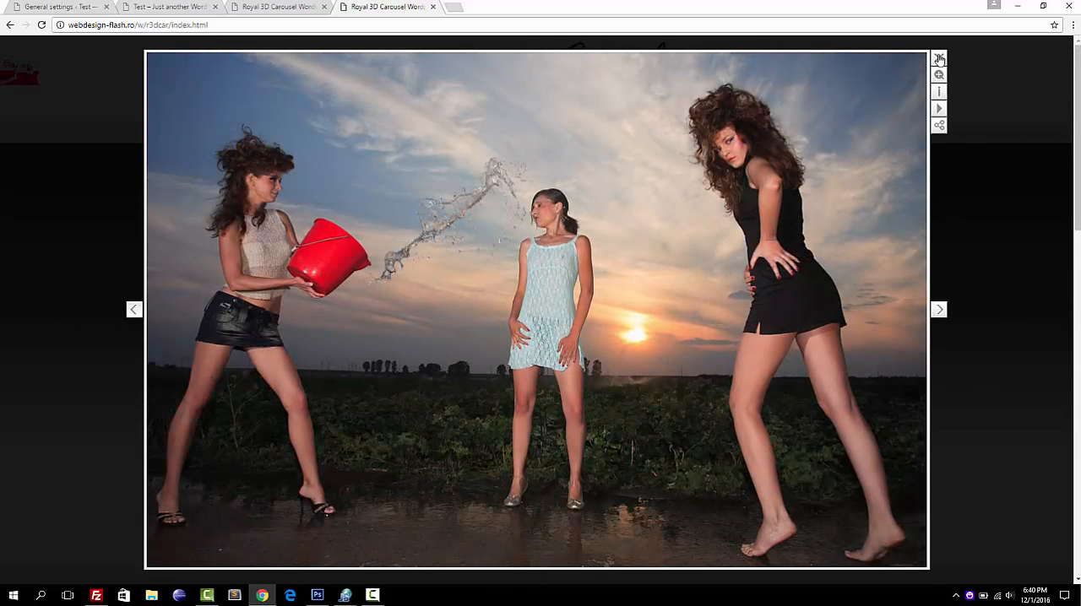
left_click(937, 134)
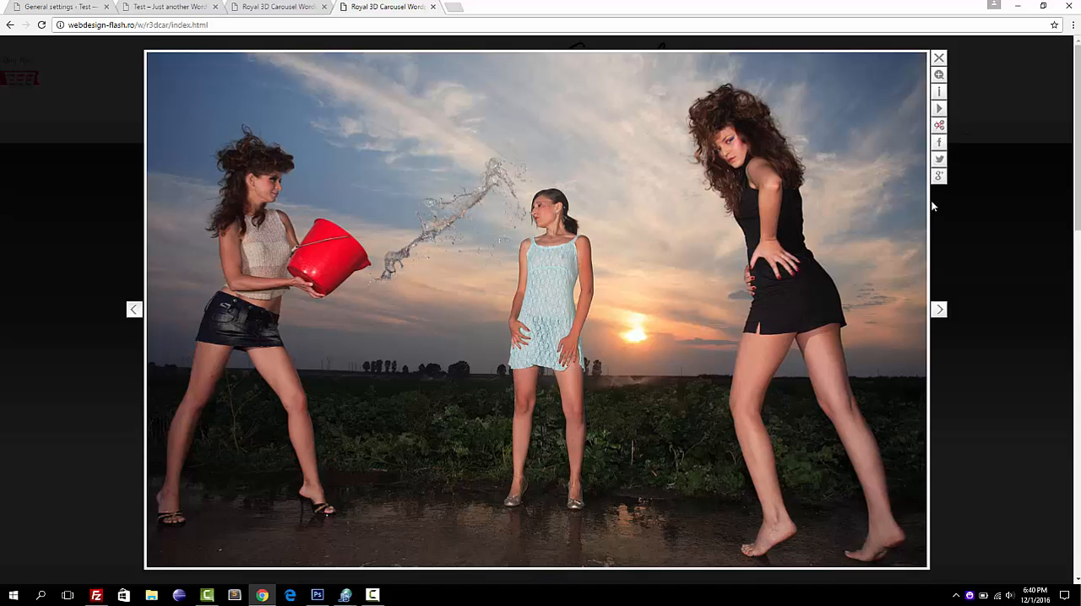
left_click(938, 92)
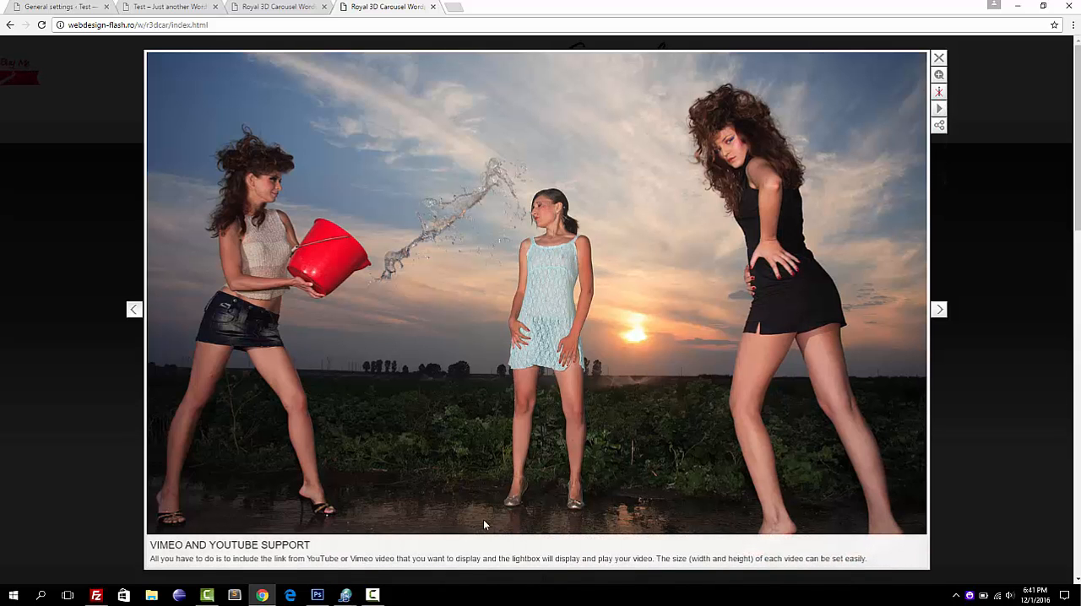
left_click(1006, 431)
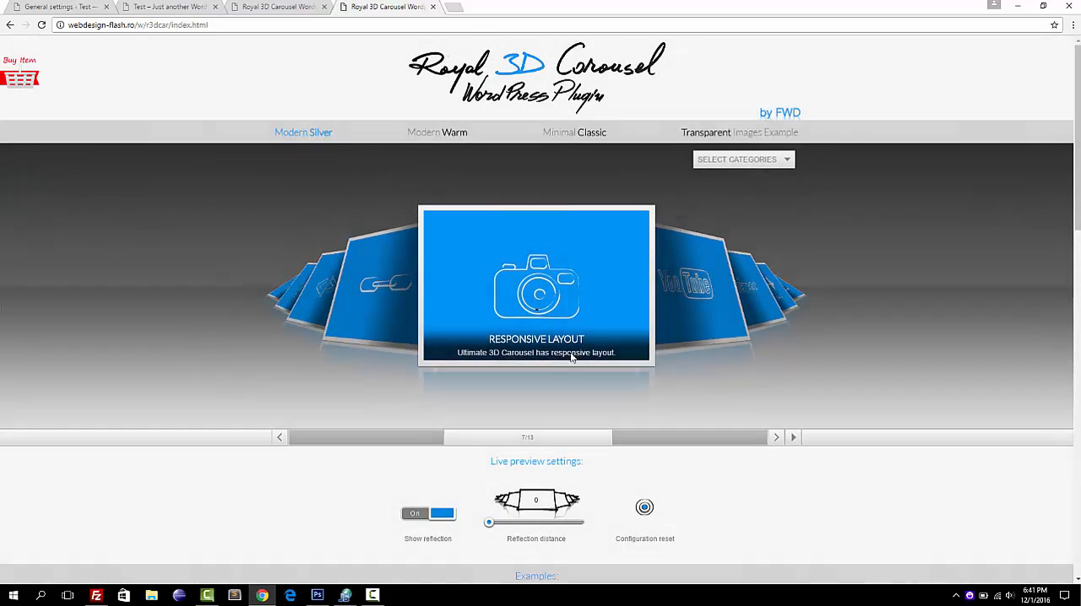
left_click(68, 10)
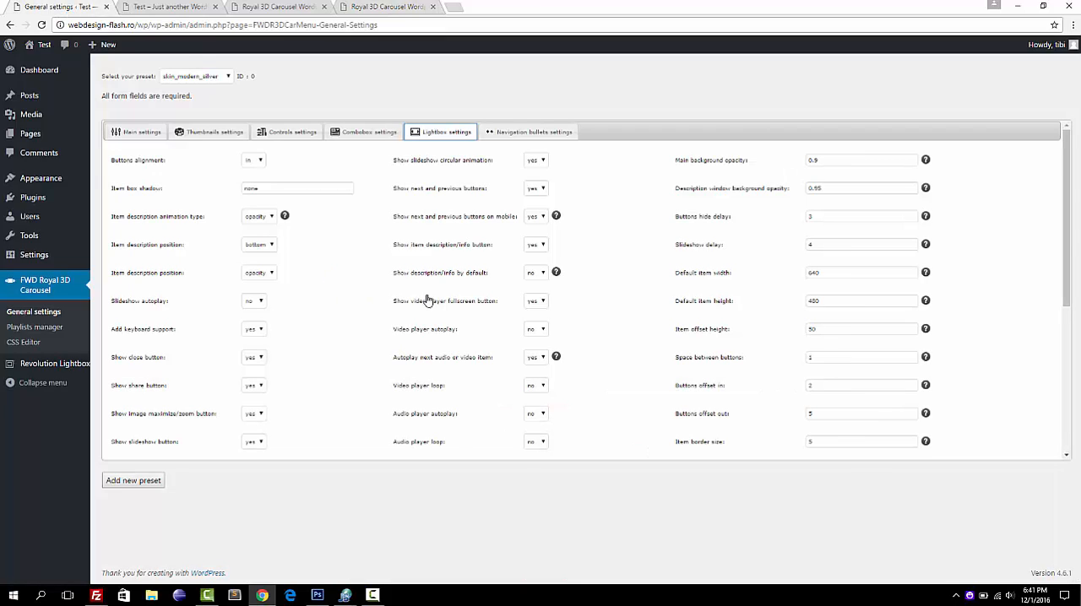
View the navigation bullets settings, compare them with the bullets in the Modern Warm live example, and return to the settings.
left_click(519, 133)
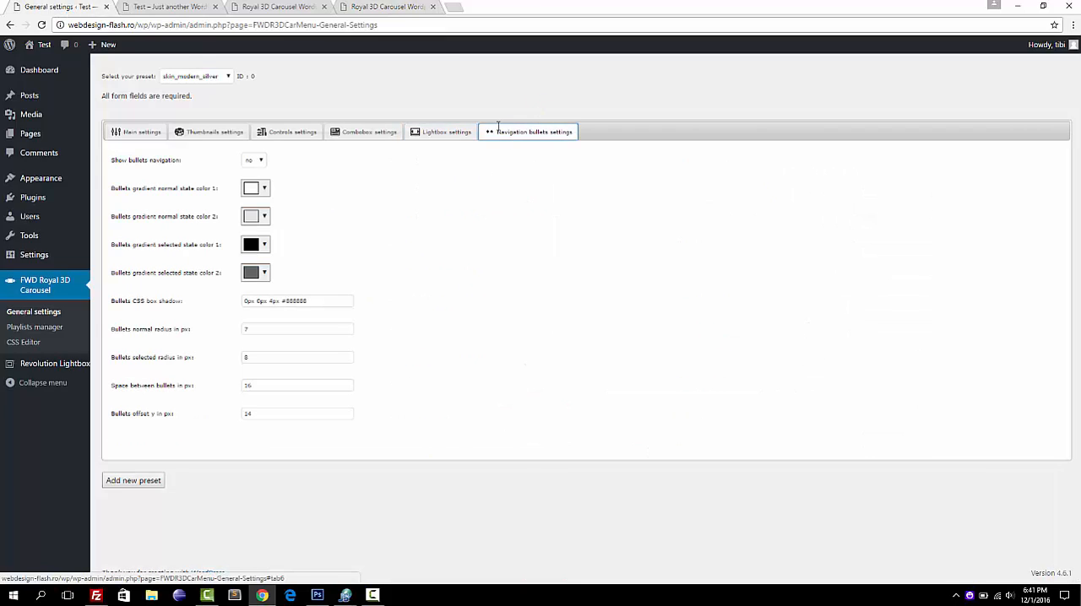
left_click(399, 7)
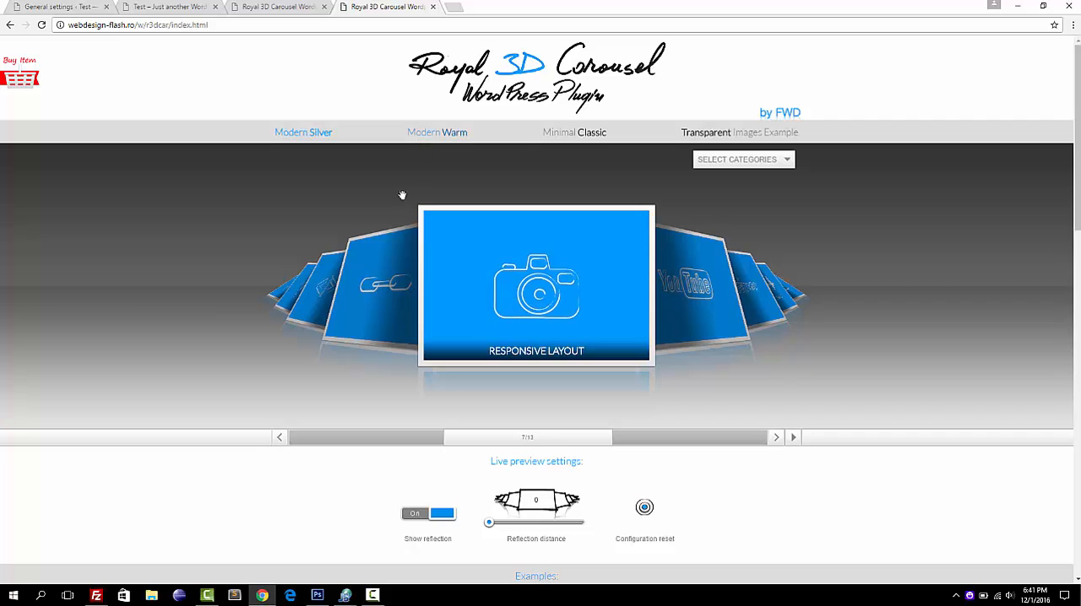
left_click(450, 133)
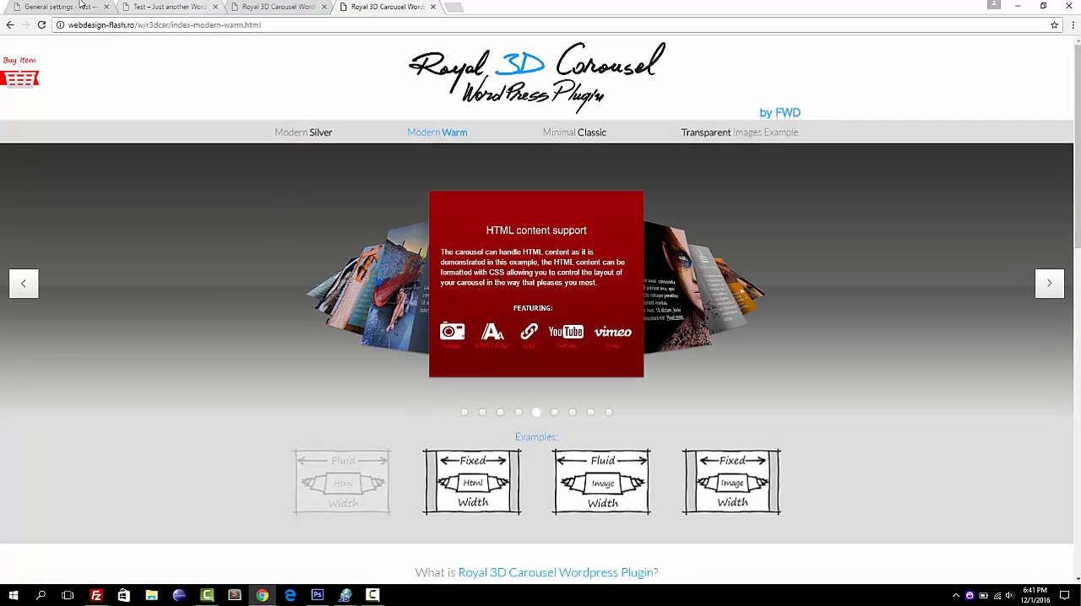
left_click(64, 5)
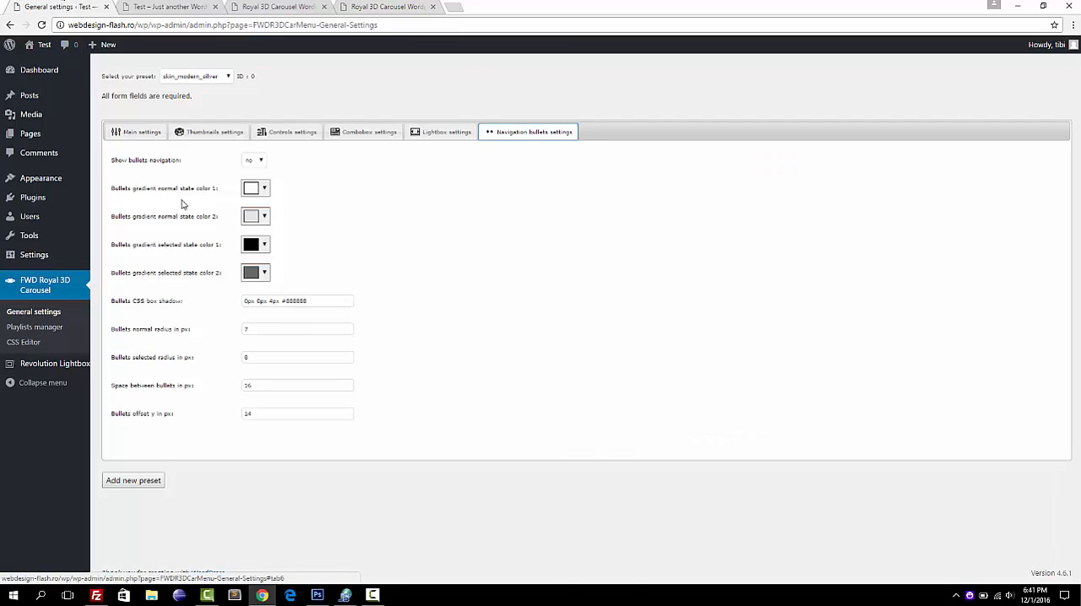
Look through the full list of lightbox settings for the skin_modern_silver preset again.
left_click(434, 135)
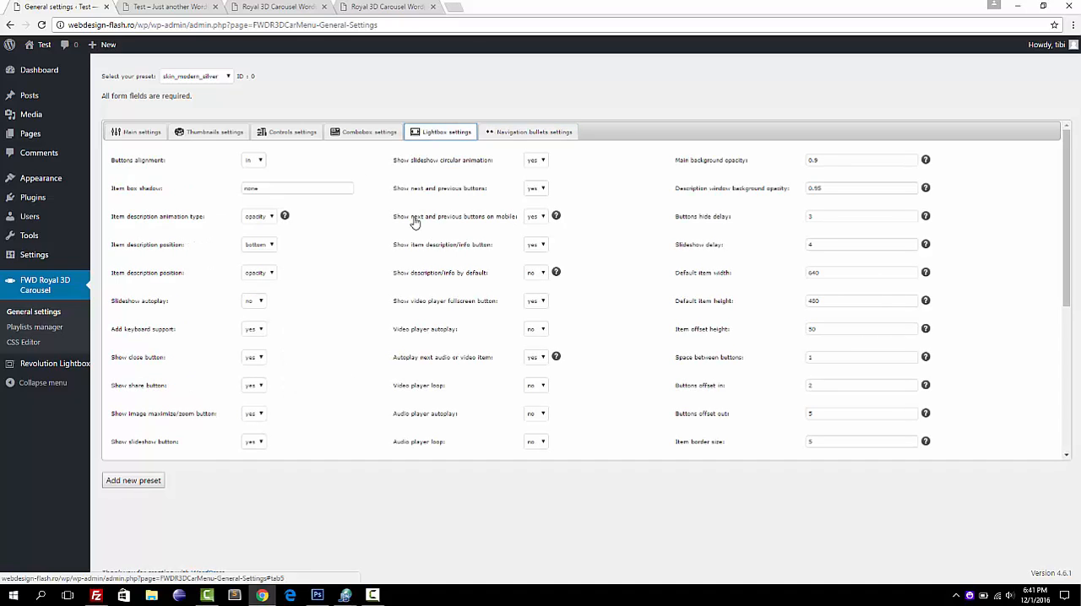
scroll(345, 250, "down", 4)
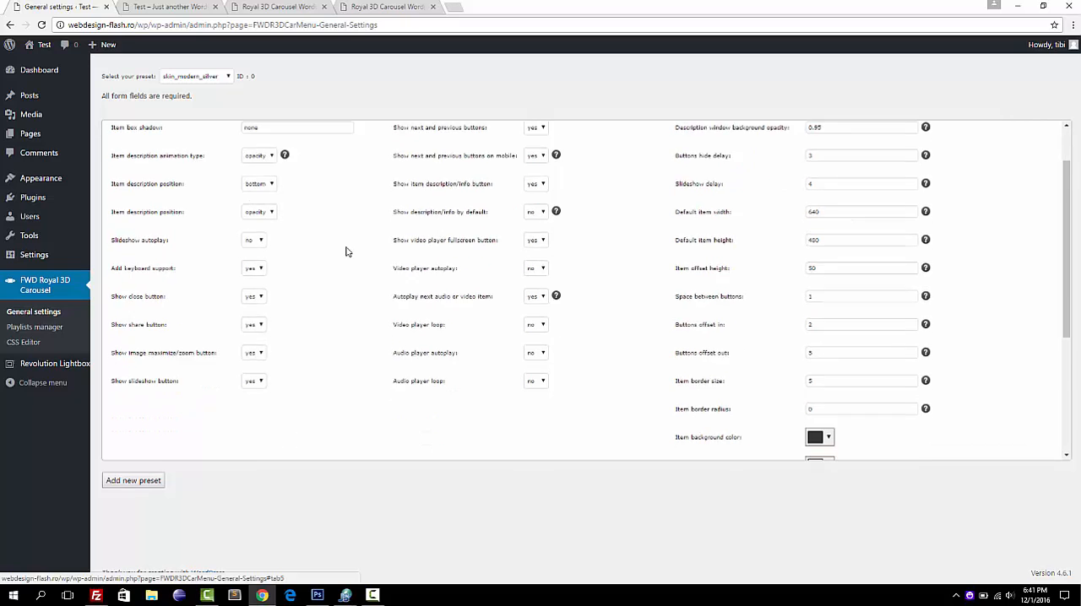
scroll(345, 250, "up", 4)
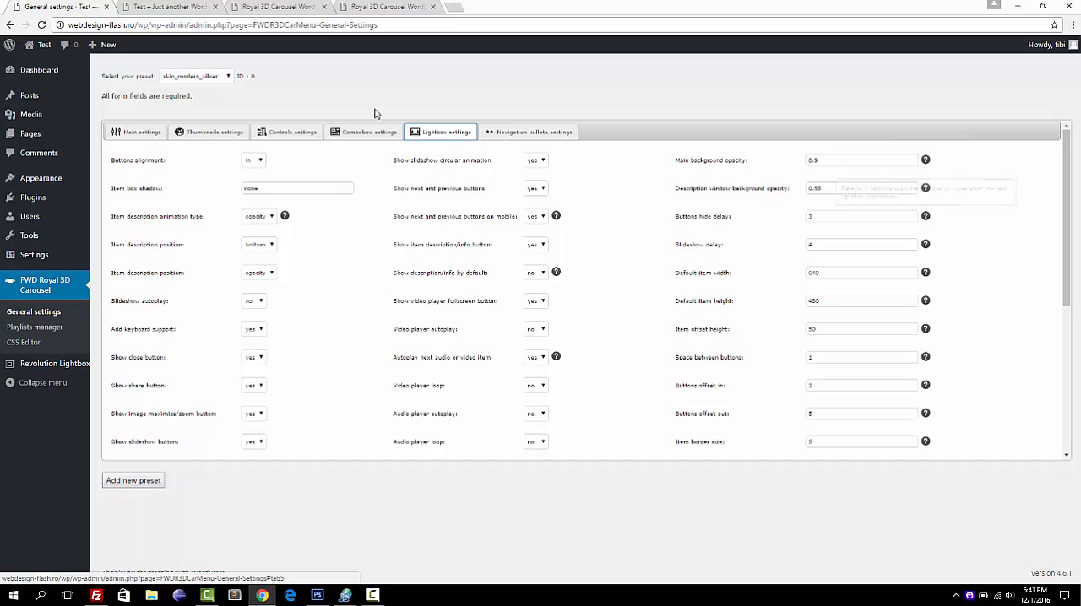
Open the plugin's CSS editor and look through the carousel's main CSS file, including the thumbnail label styles.
left_click(28, 345)
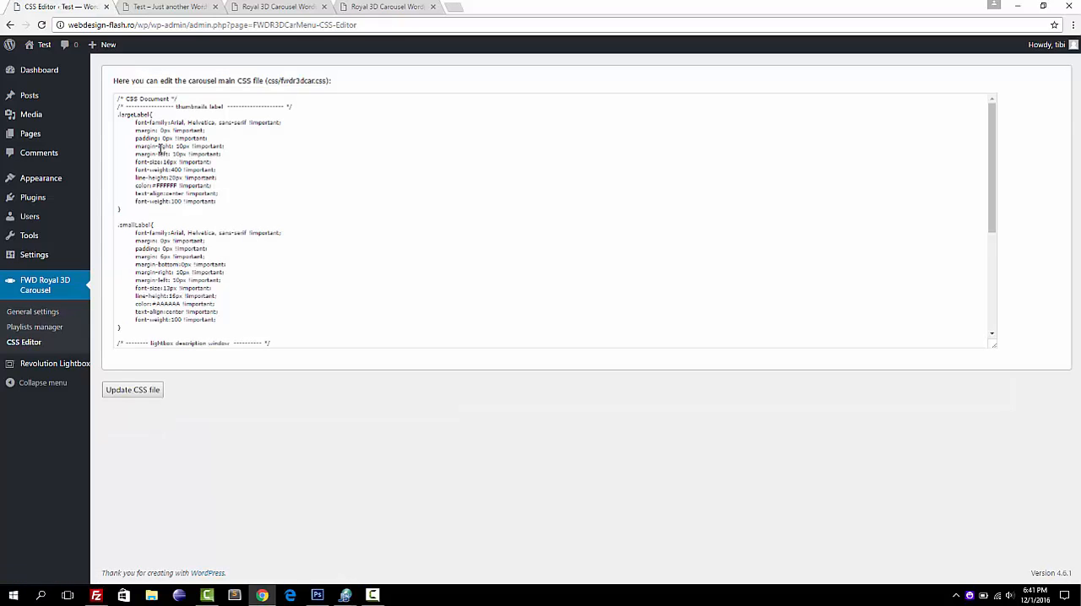
scroll(192, 193, "down", 5)
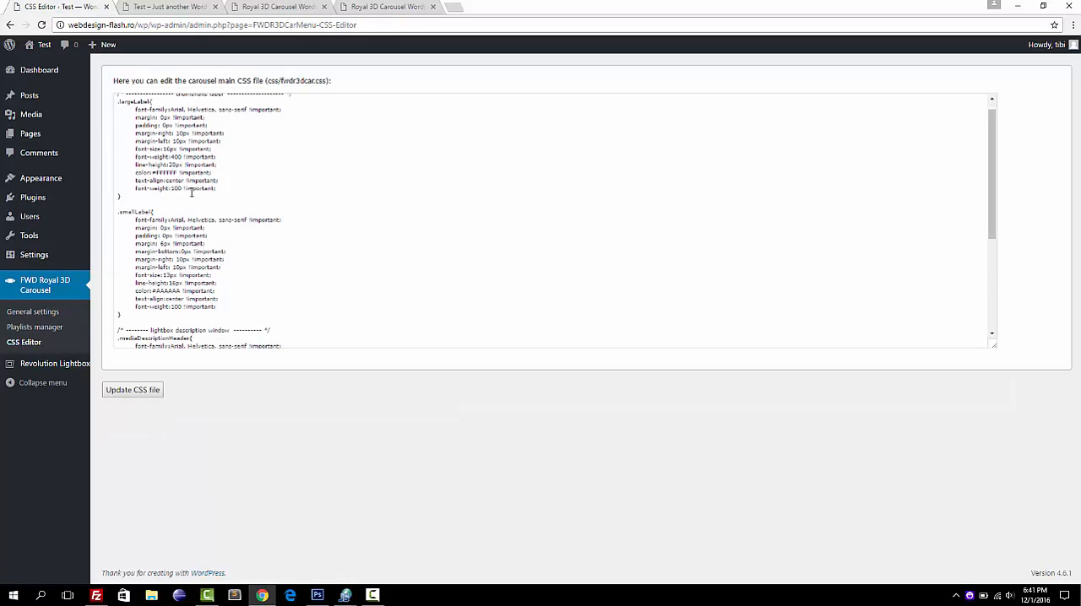
scroll(191, 193, "up", 5)
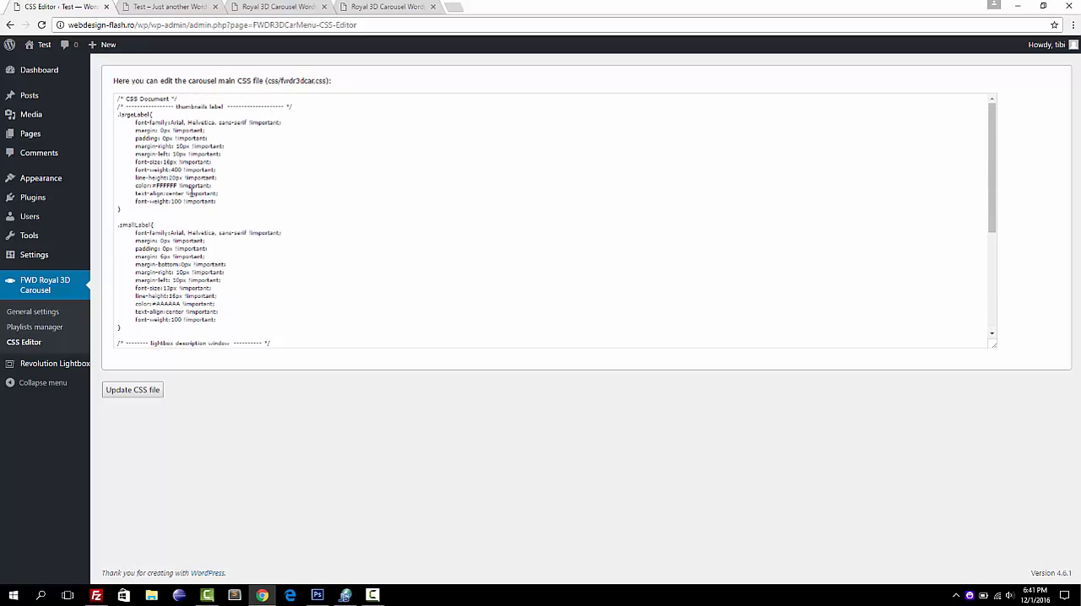
Open the front thumbnail of the Modern Silver live example in the lightbox, inspect its description, and close the lightbox.
left_click(379, 7)
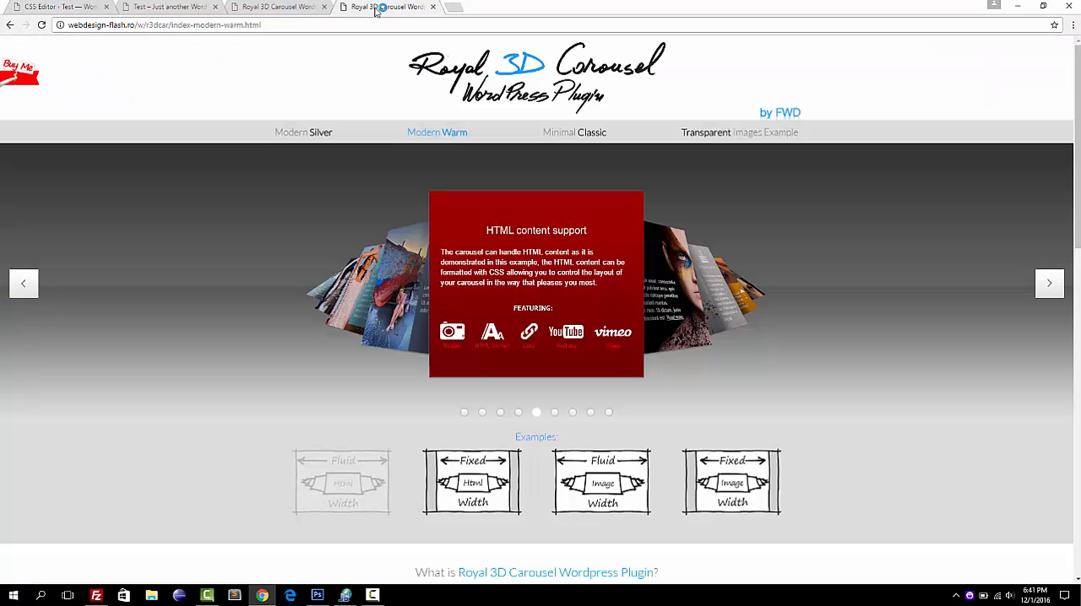
left_click(309, 135)
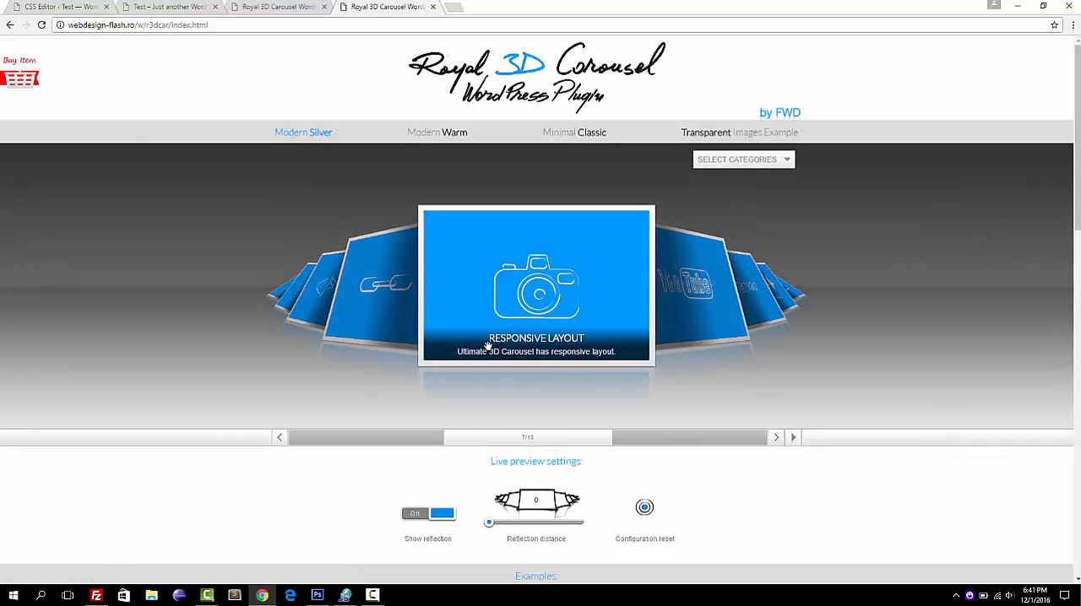
left_click(518, 291)
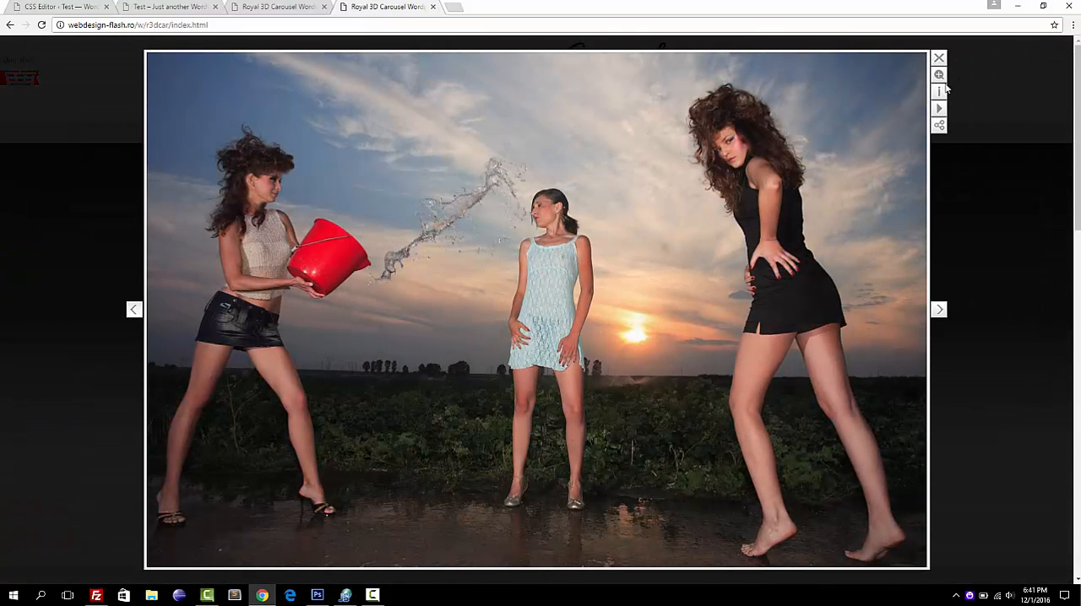
left_click(939, 90)
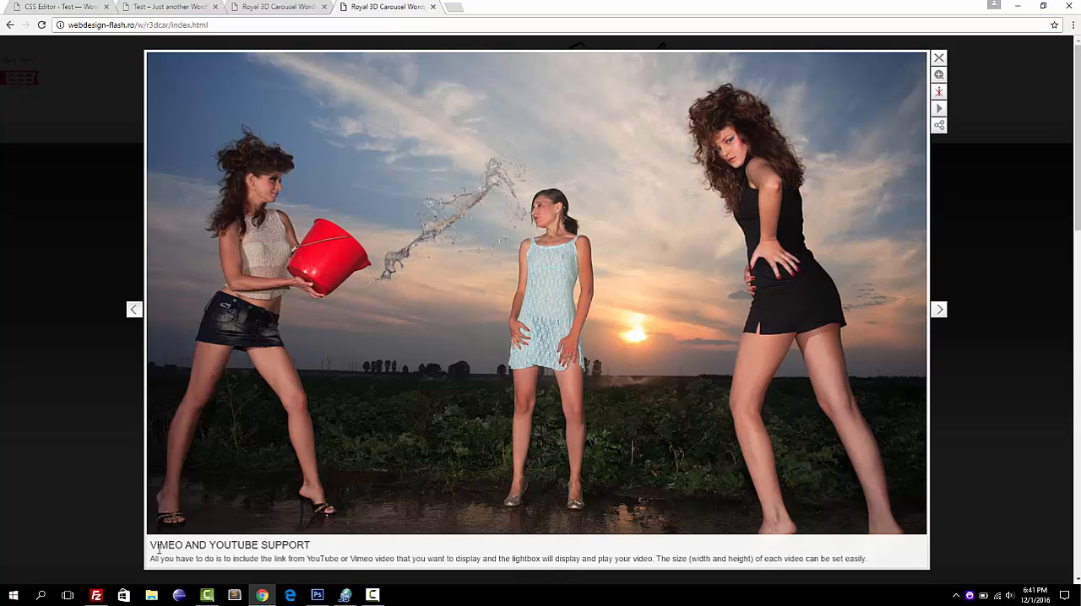
left_click(939, 90)
left_click(992, 172)
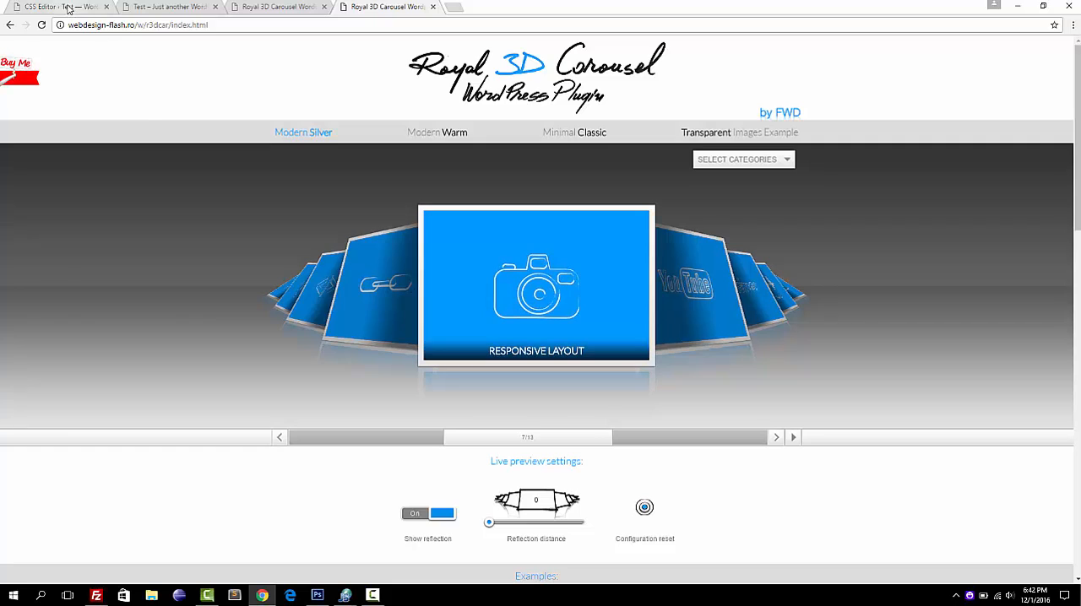
Expand the Category 1 playlist in the playlists manager and compare it with the Modern Silver and Modern Warm live examples.
left_click(61, 7)
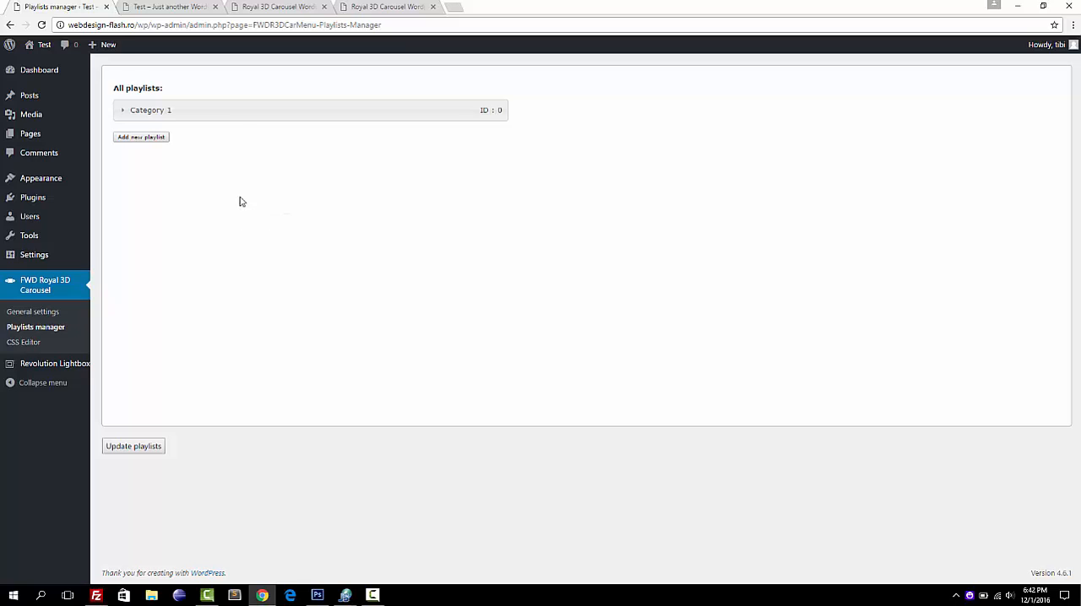
left_click(233, 115)
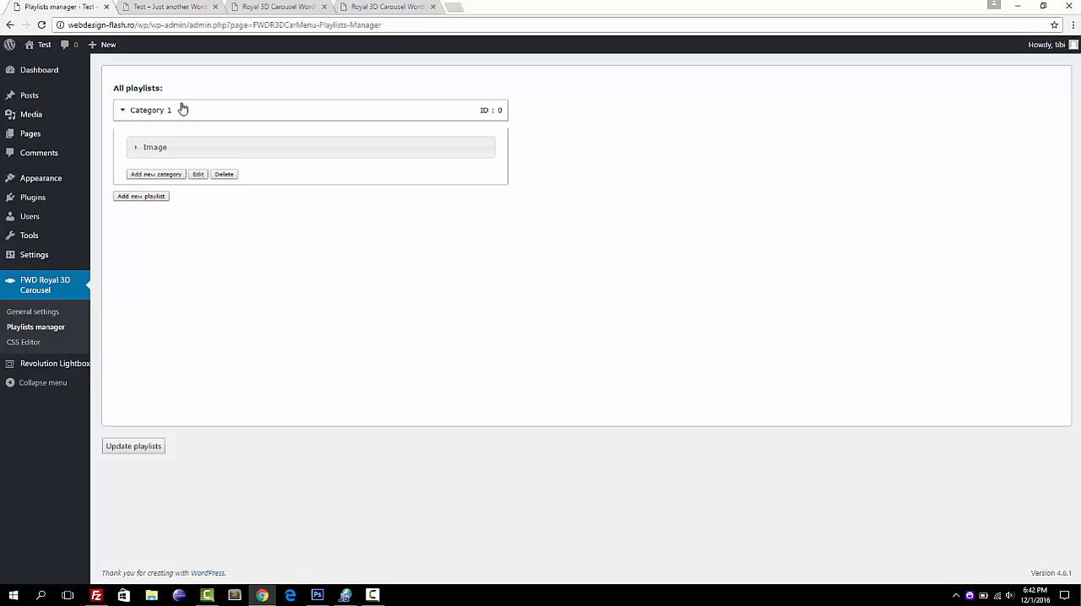
left_click(382, 7)
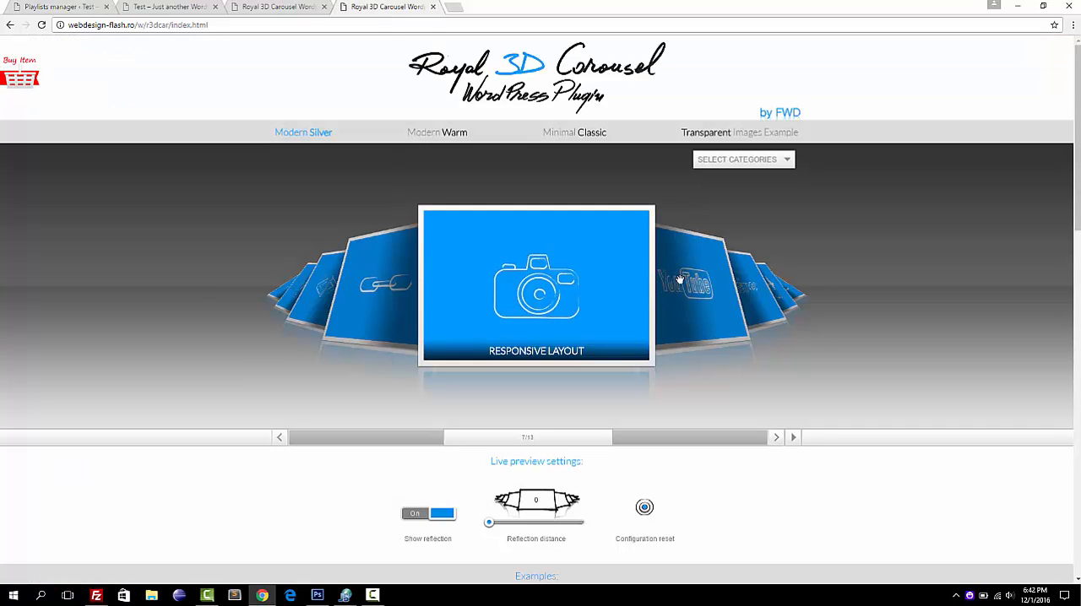
mouse_move(451, 309)
left_click(392, 299)
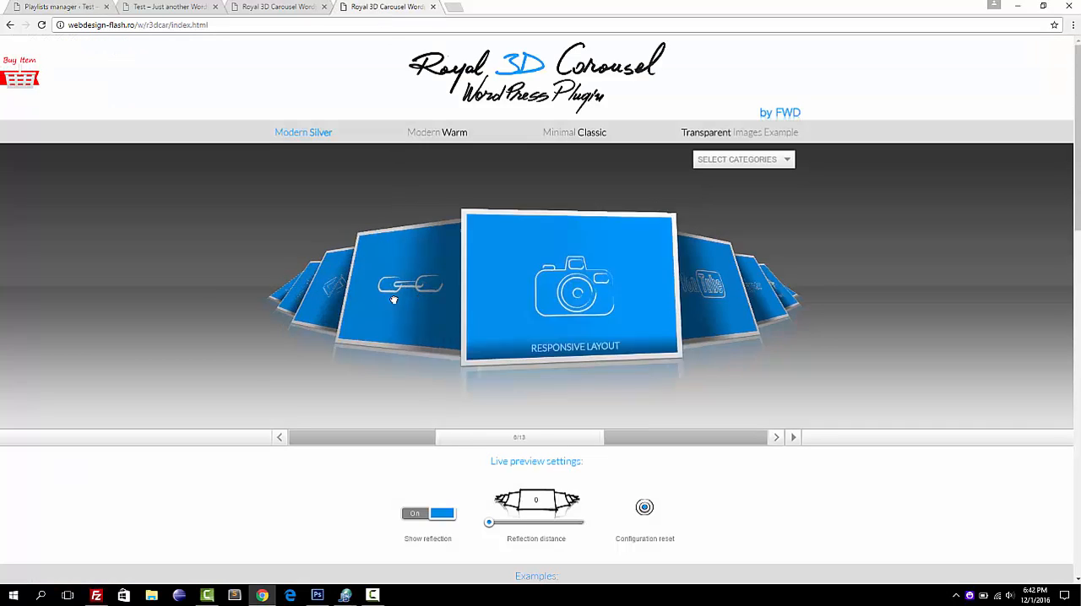
left_click(393, 299)
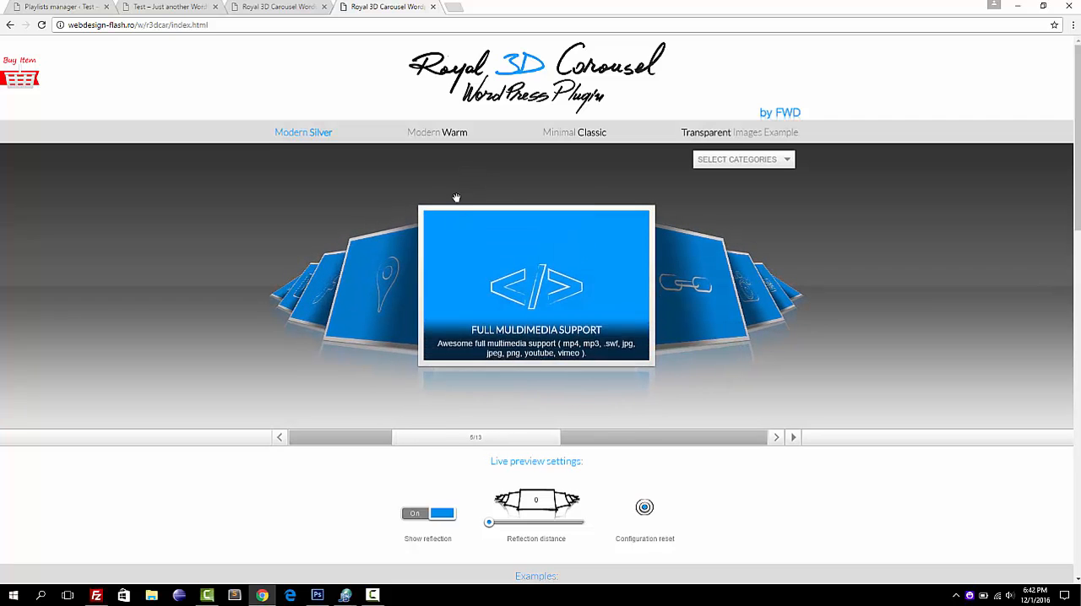
left_click(437, 132)
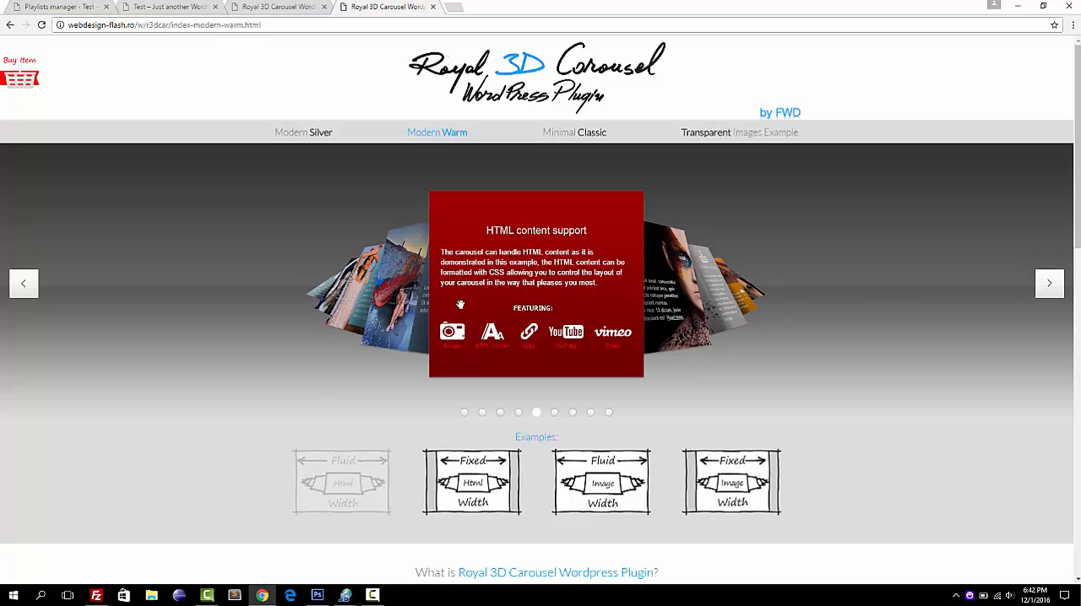
left_click(46, 8)
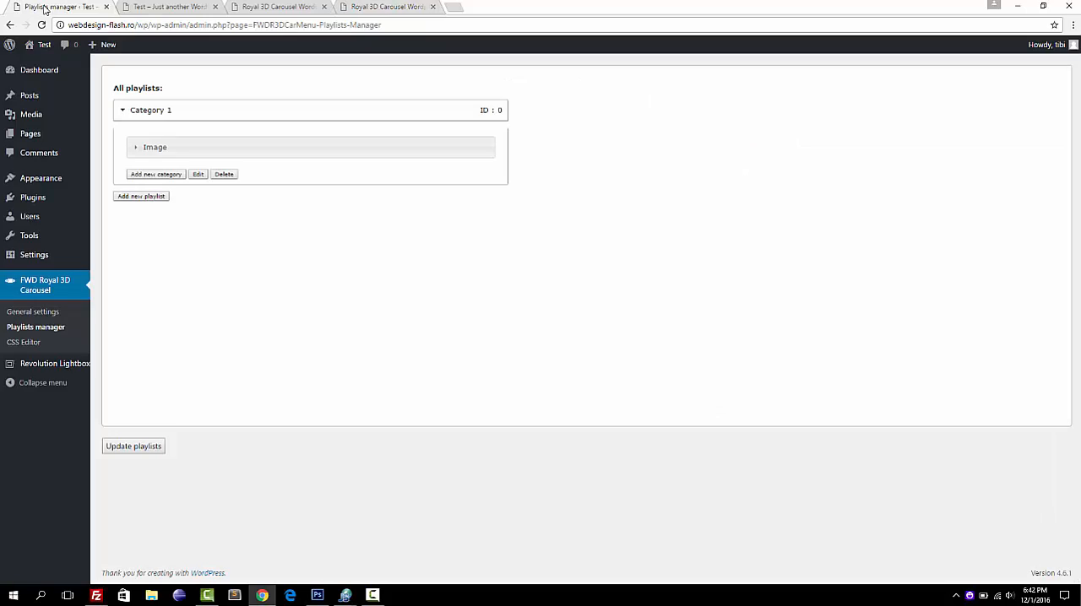
View the type options offered for a new playlist and close the dialog without adding one.
left_click(139, 114)
left_click(140, 114)
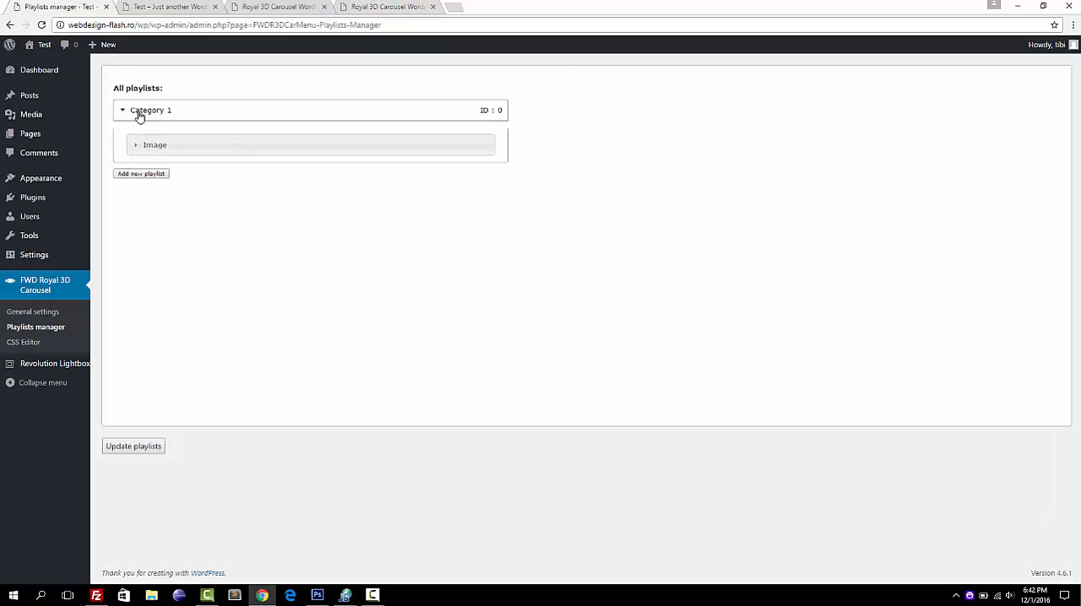
left_click(153, 197)
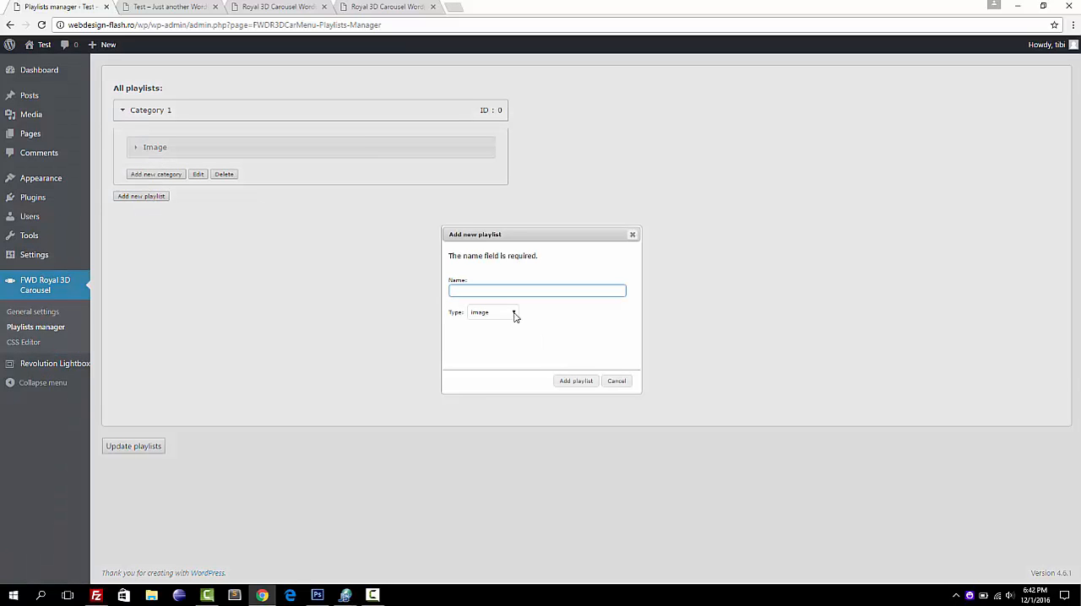
left_click(513, 313)
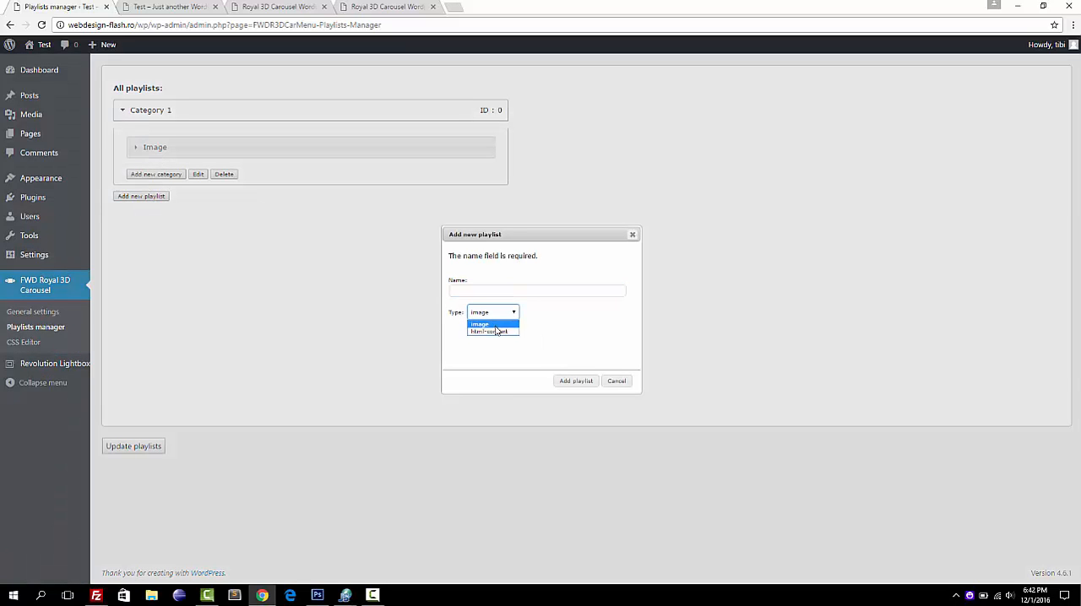
left_click(494, 324)
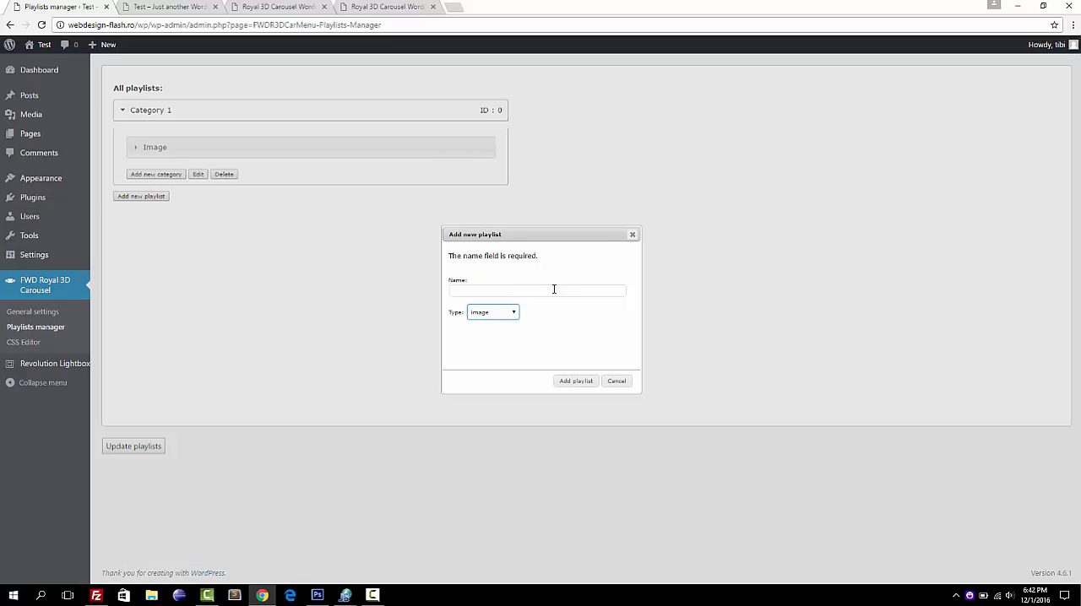
left_click(619, 381)
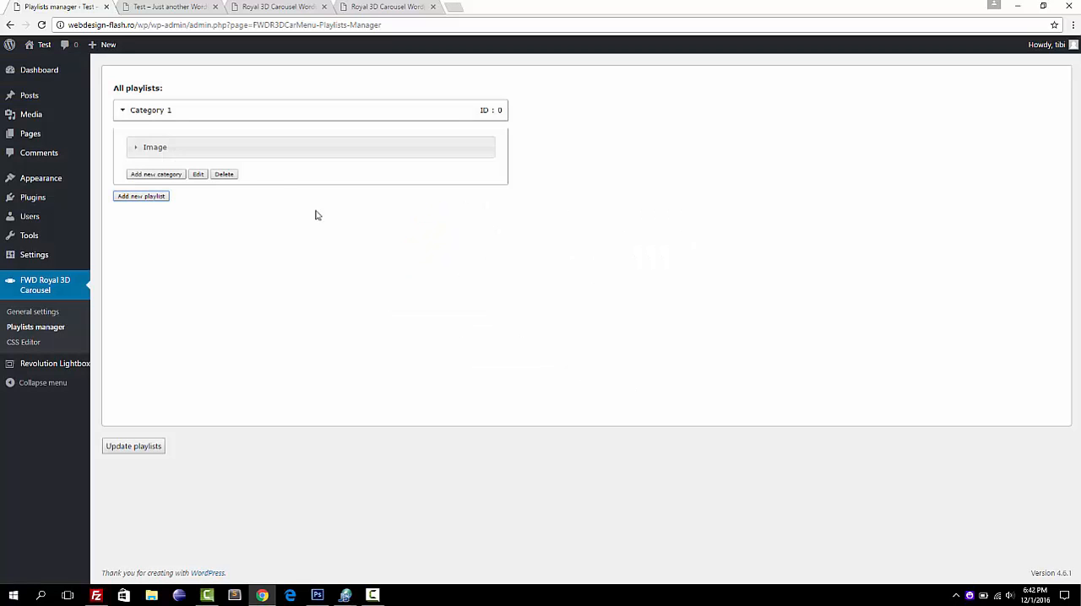
Rename the Category 1 playlist to "Image playlist".
left_click(199, 175)
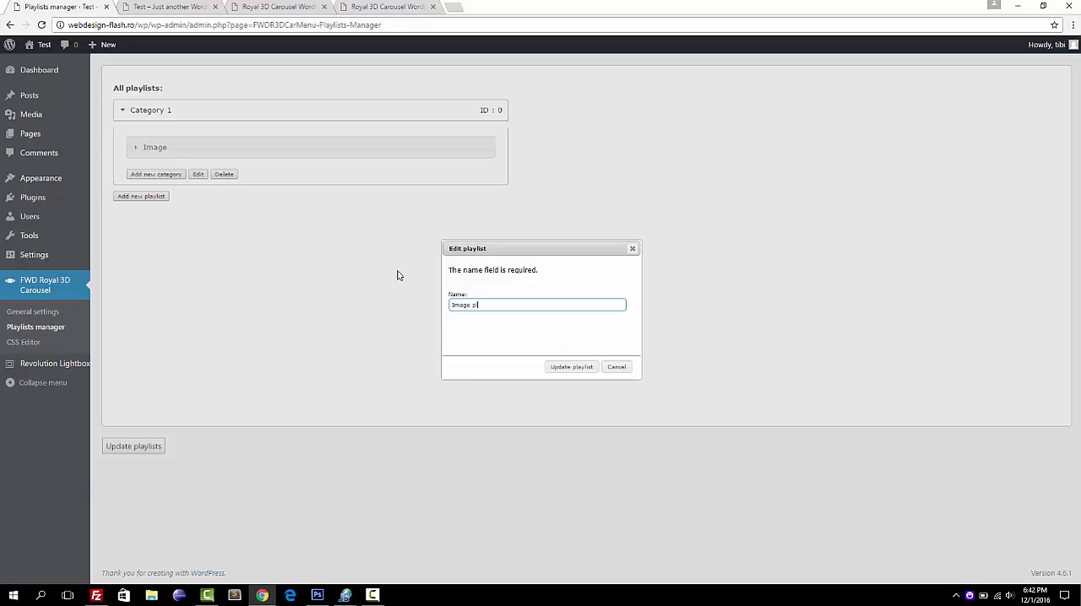
left_click(562, 372)
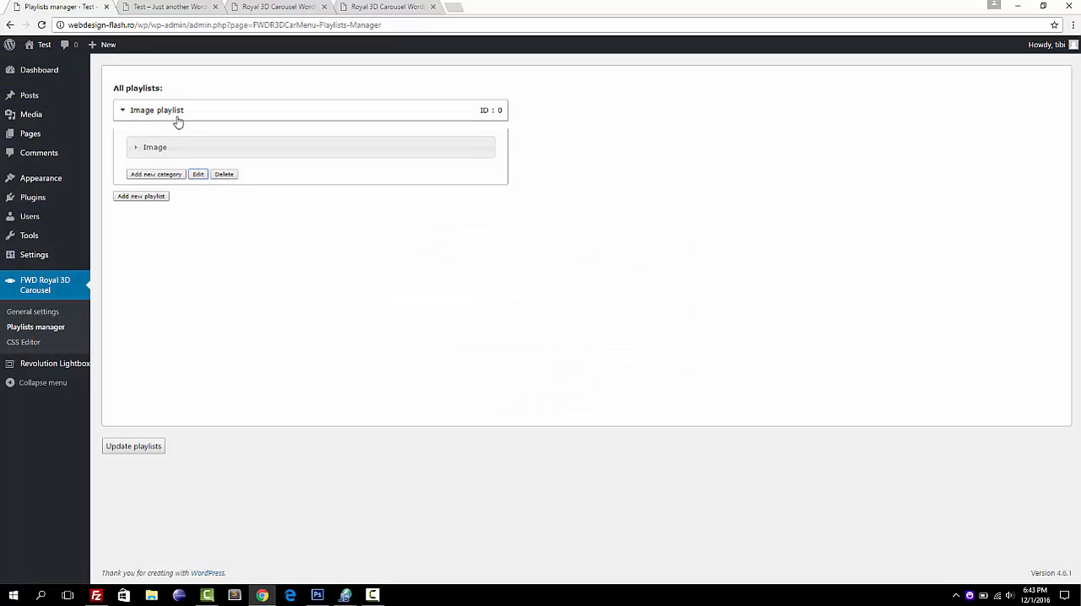
Rename the Image category inside the Image playlist to "Category 1" and save the updated playlists.
left_click(148, 148)
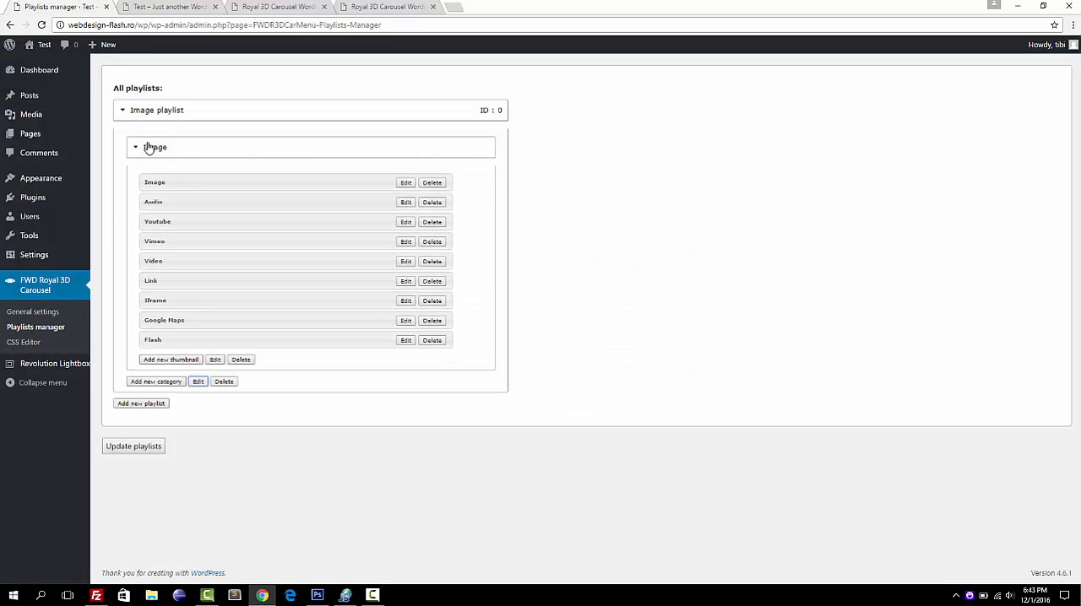
left_click(215, 361)
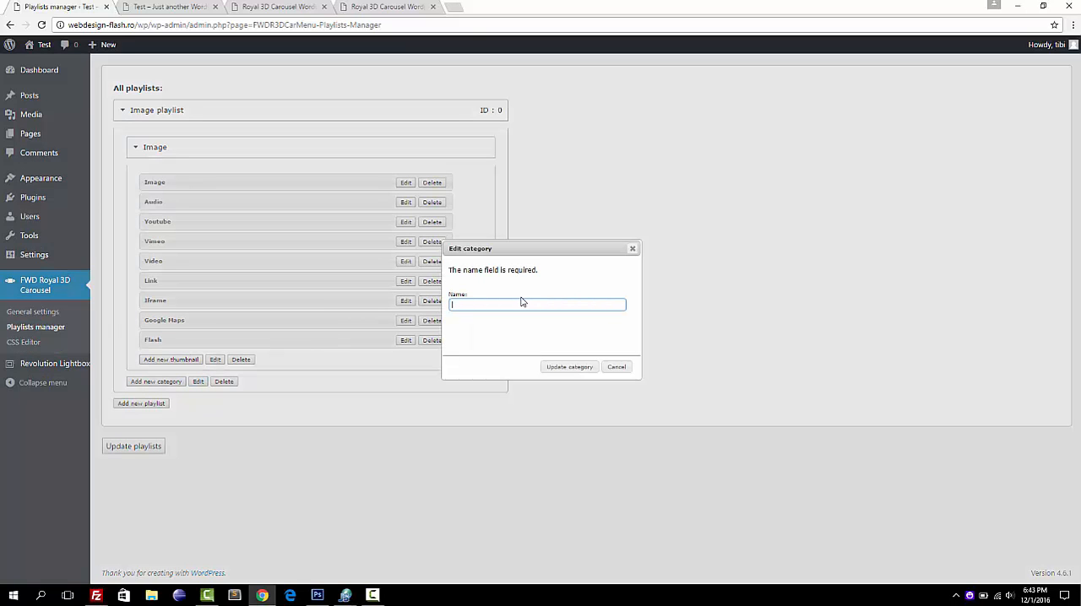
type("Category 1")
left_click(564, 368)
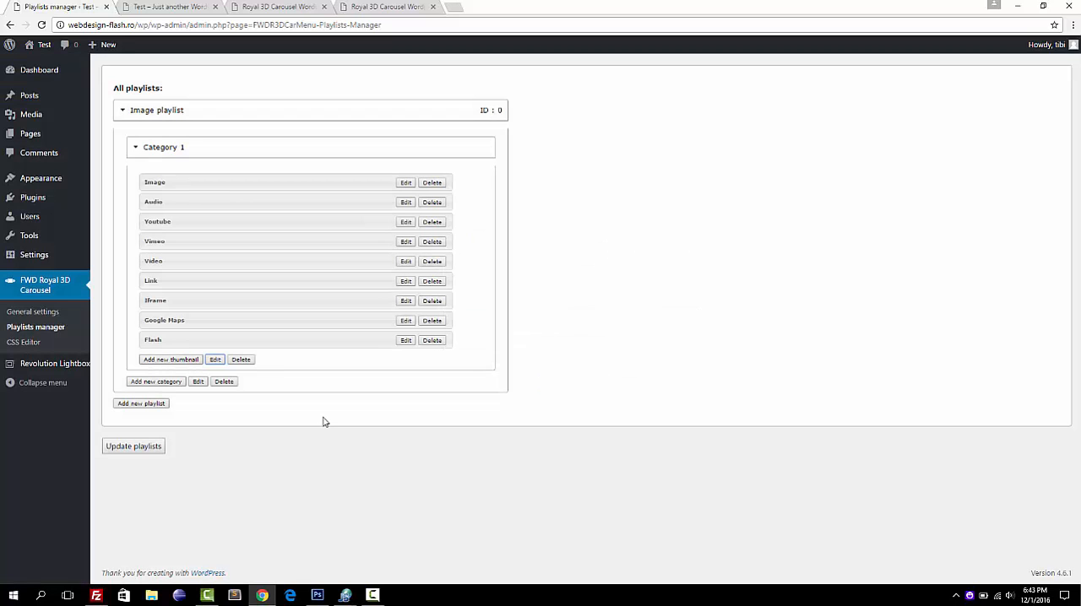
left_click(138, 452)
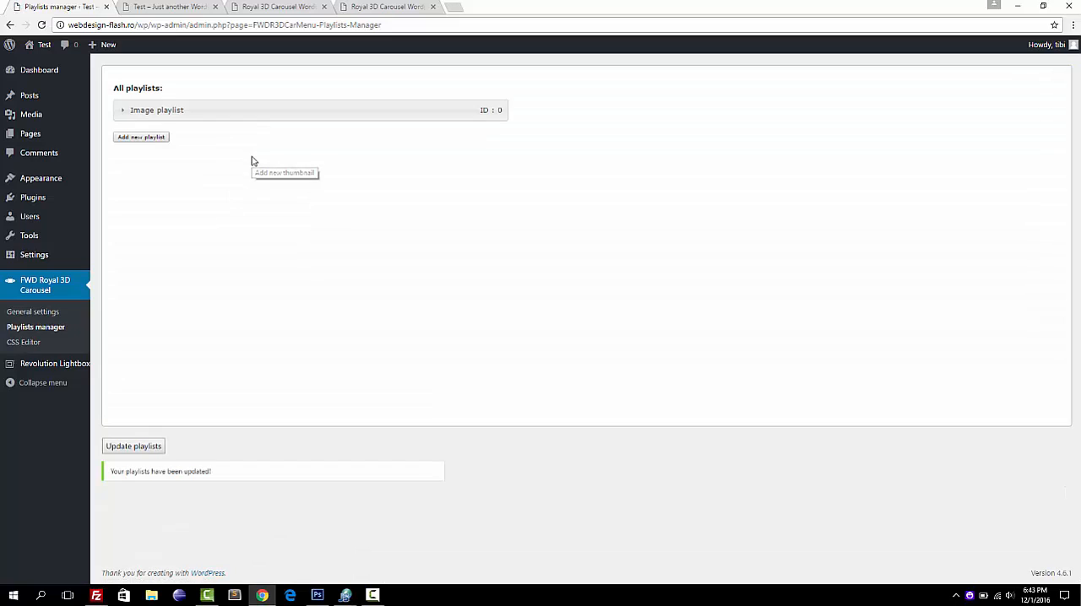
Expand the Image playlist and, for comparison, show Category two in the Modern Silver live example using its category selector.
left_click(197, 108)
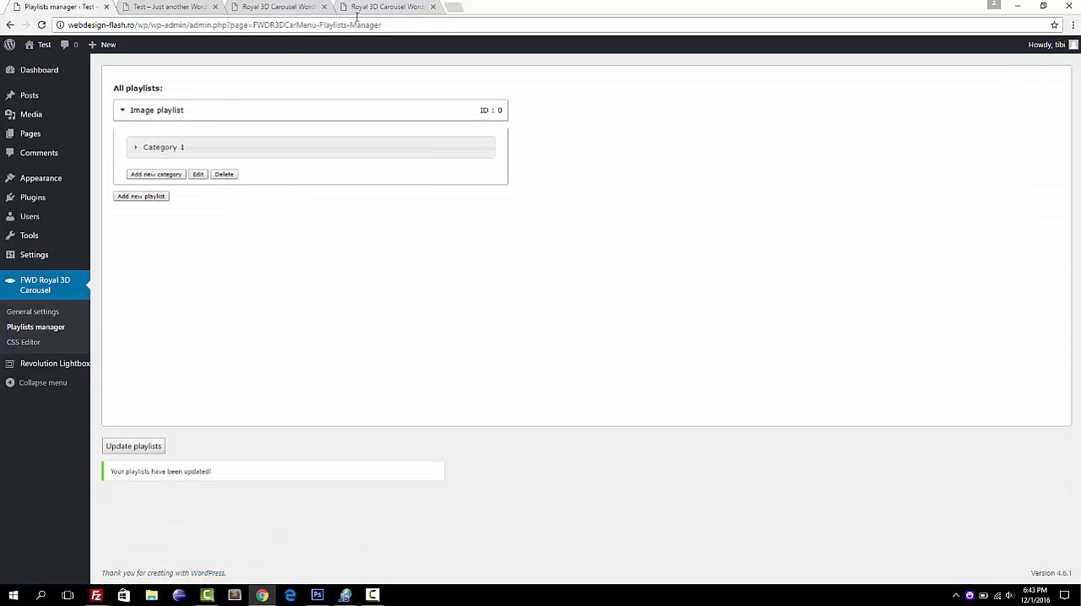
left_click(374, 8)
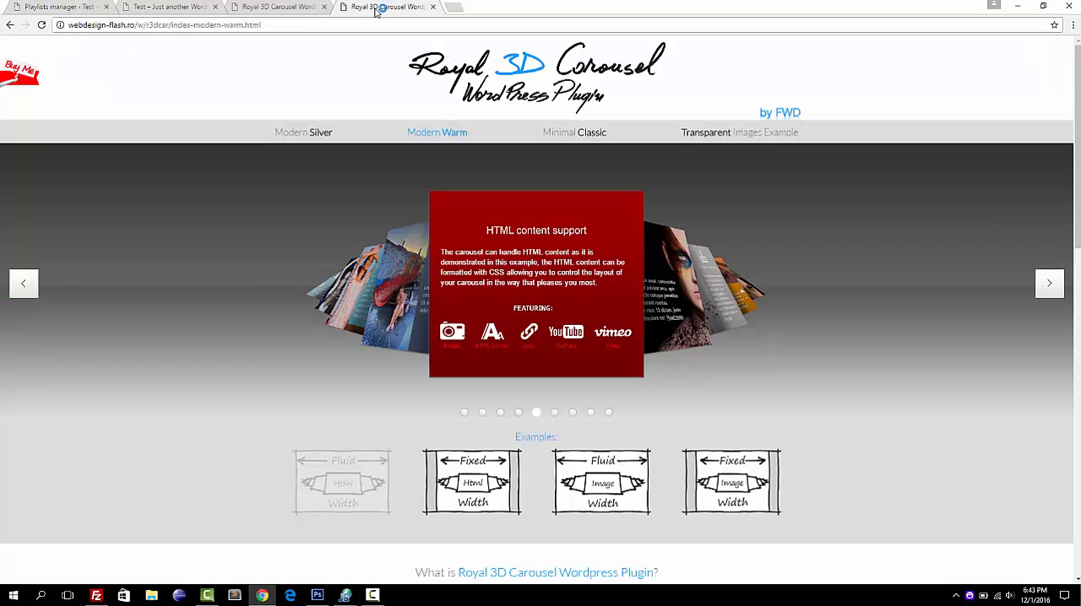
left_click(295, 133)
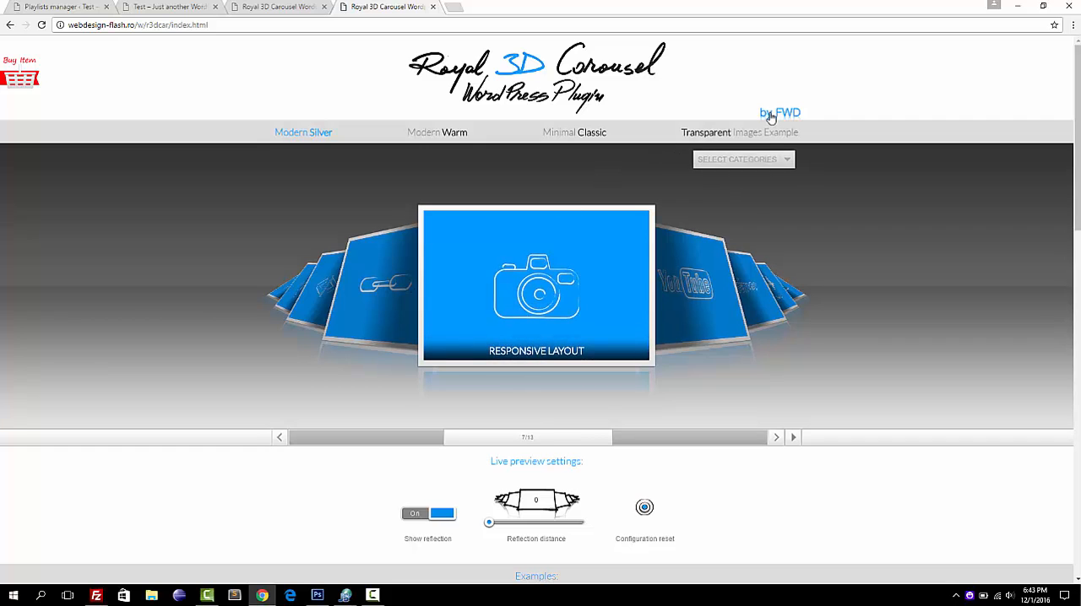
left_click(762, 160)
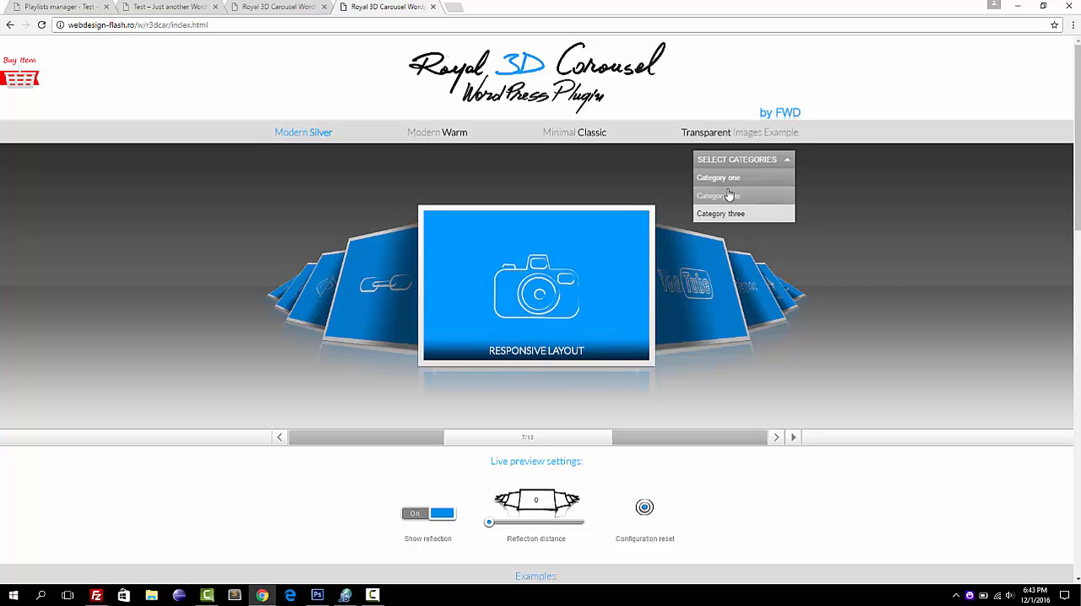
mouse_move(730, 166)
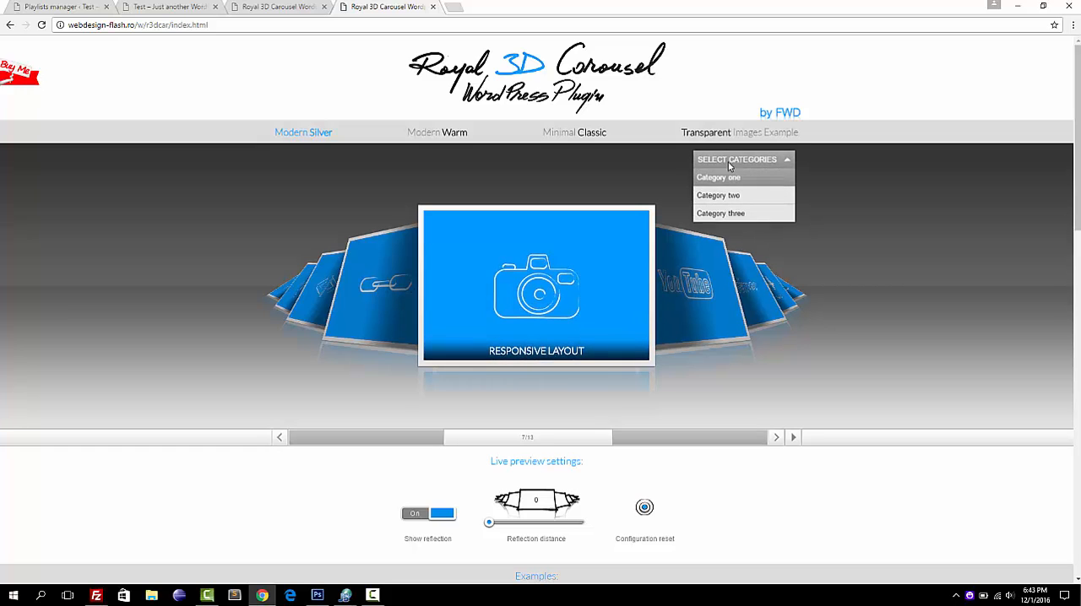
left_click(725, 193)
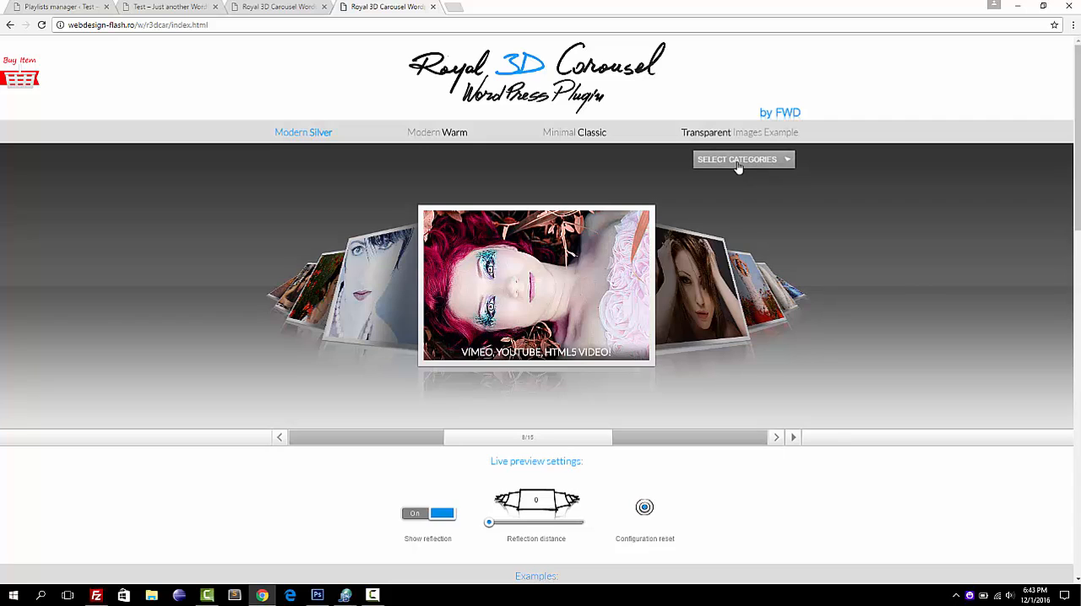
mouse_move(721, 169)
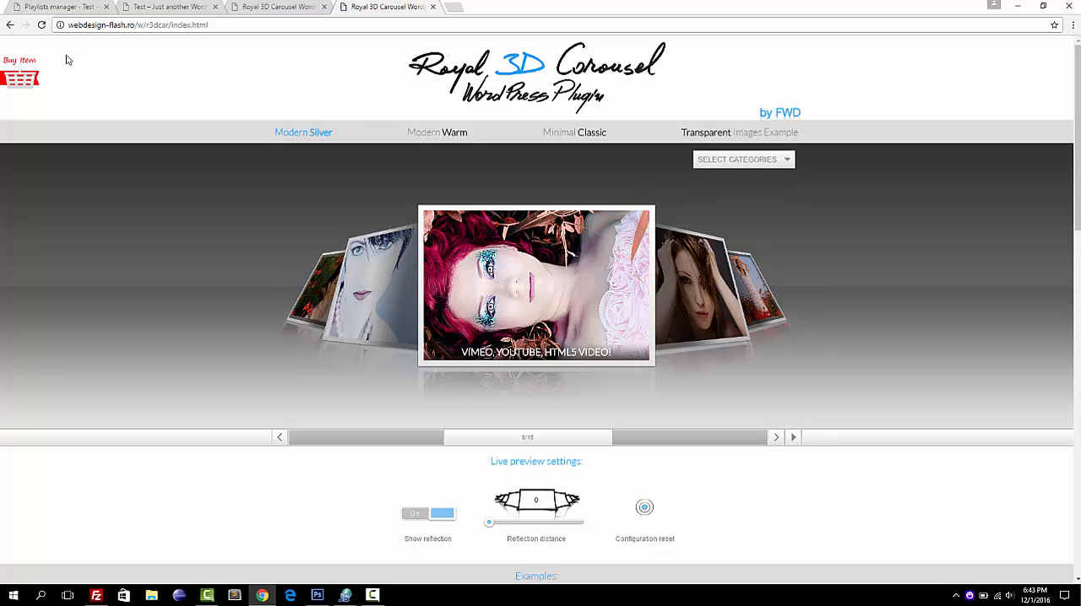
Return to the playlists manager and expand Category 1 of the Image playlist to view its thumbnails.
left_click(52, 8)
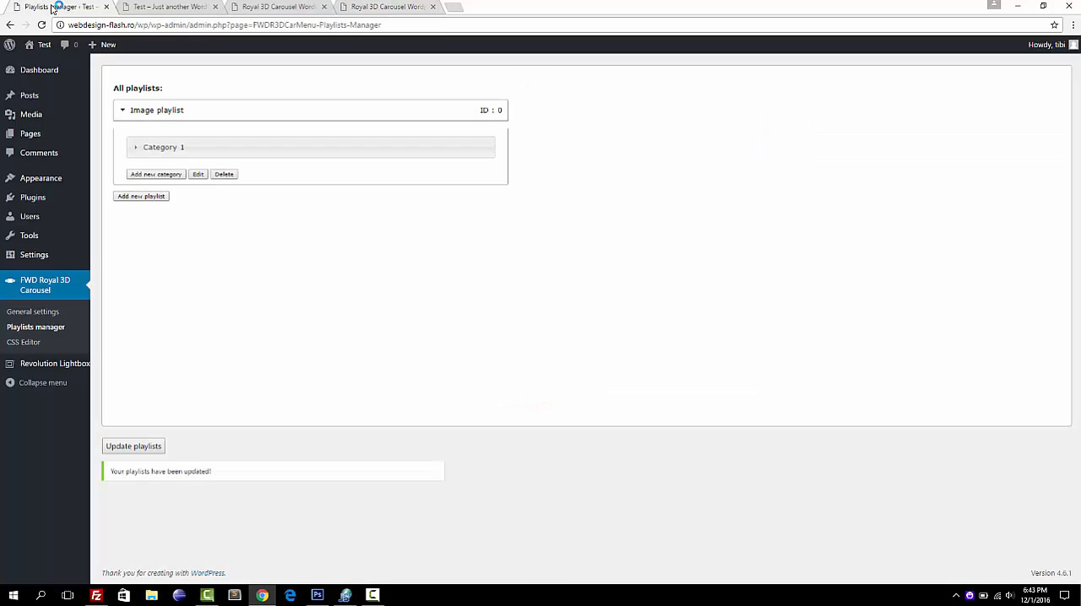
left_click(223, 147)
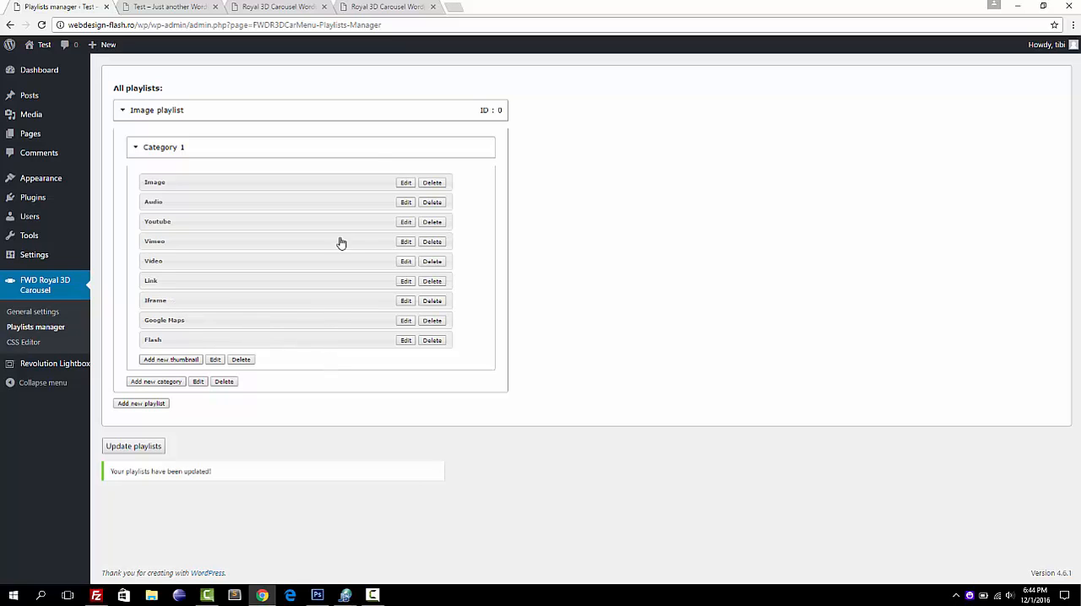
In the live carousel example, view the Responsive Layout thumbnail's image in the lightbox, close it and return to the playlists manager.
left_click(405, 6)
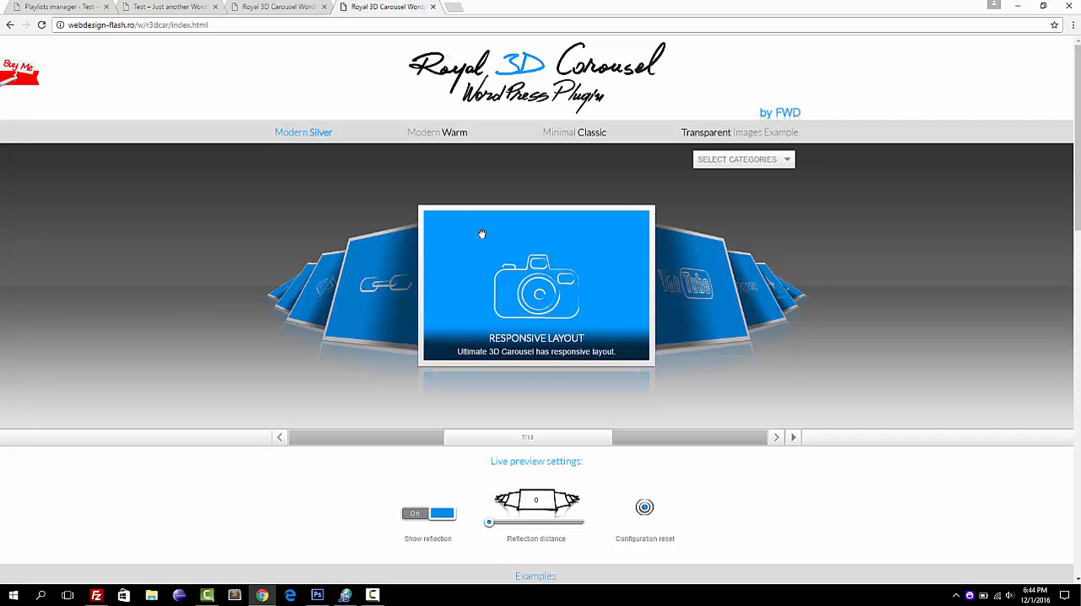
left_click(511, 264)
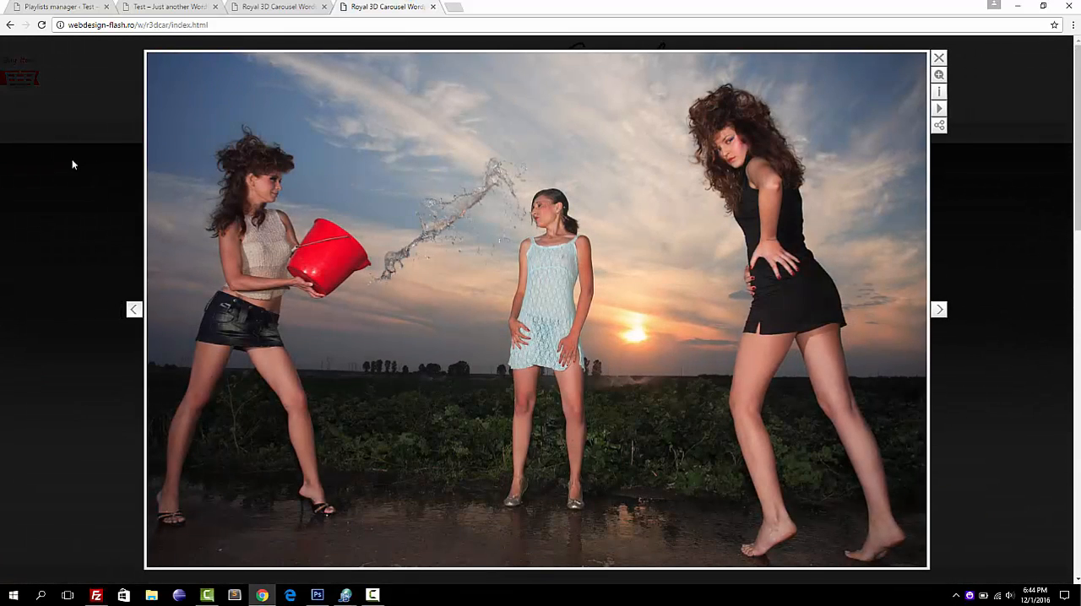
left_click(71, 160)
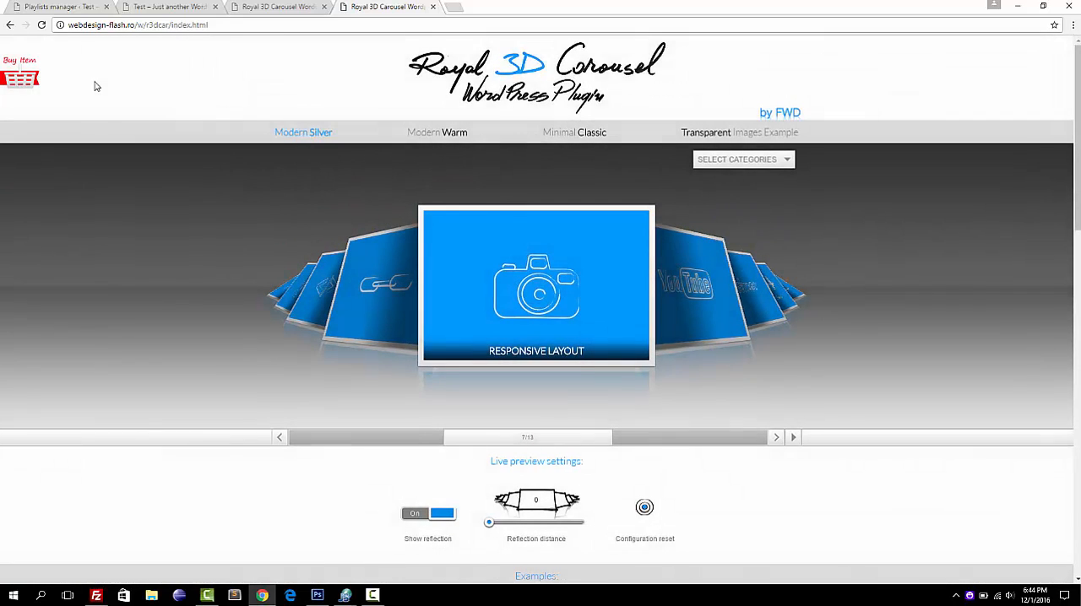
left_click(75, 7)
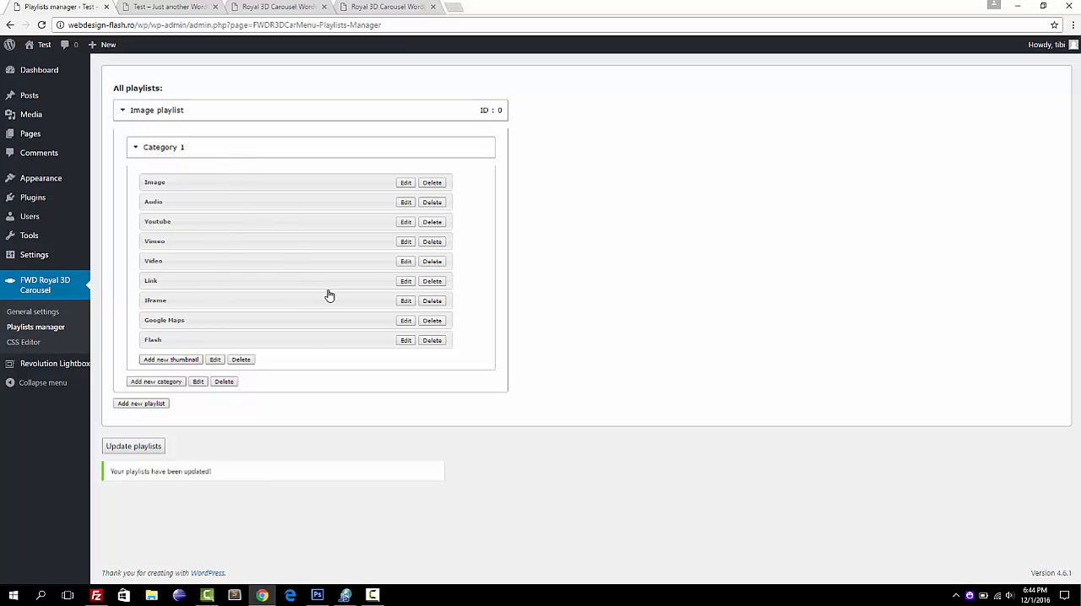
Start a new thumbnail in Category 1 named "My thumbnail", using the crown image imgres.png from the media library as its thumbnail image.
left_click(173, 360)
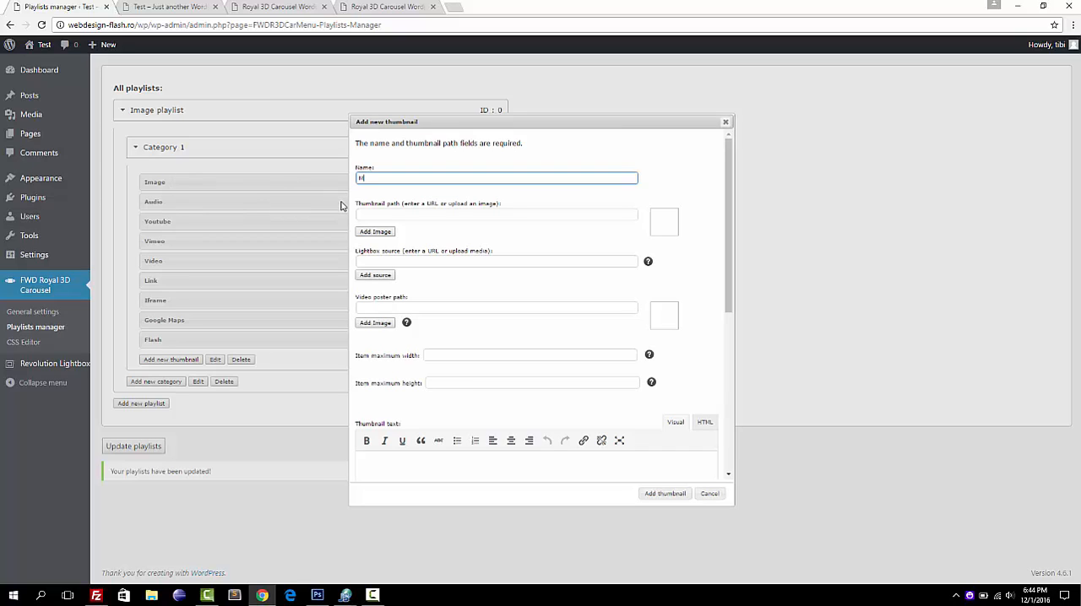
type("I")
left_click(386, 233)
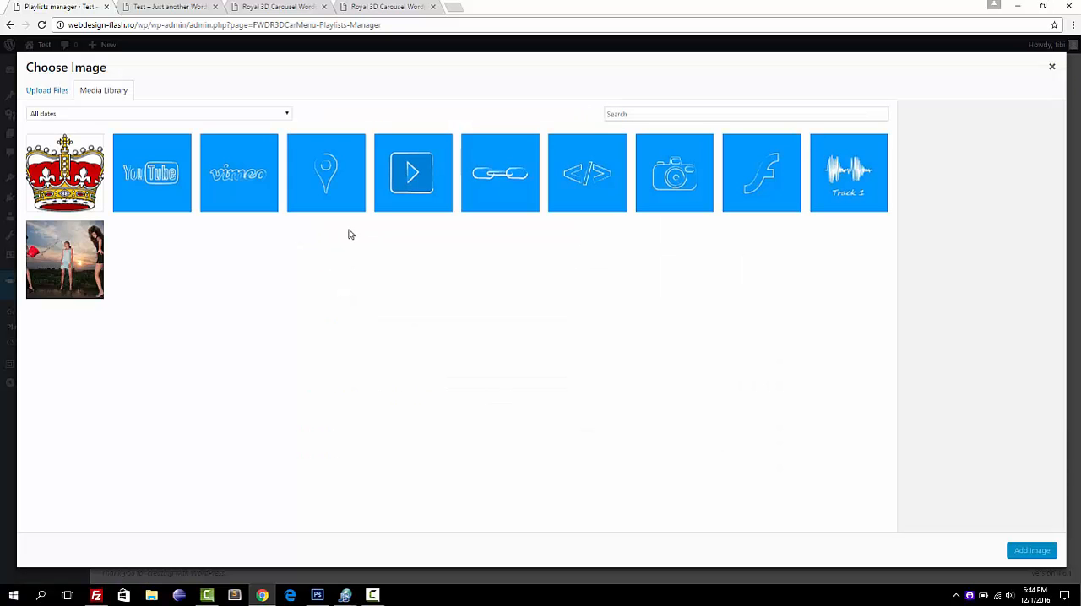
left_click(65, 191)
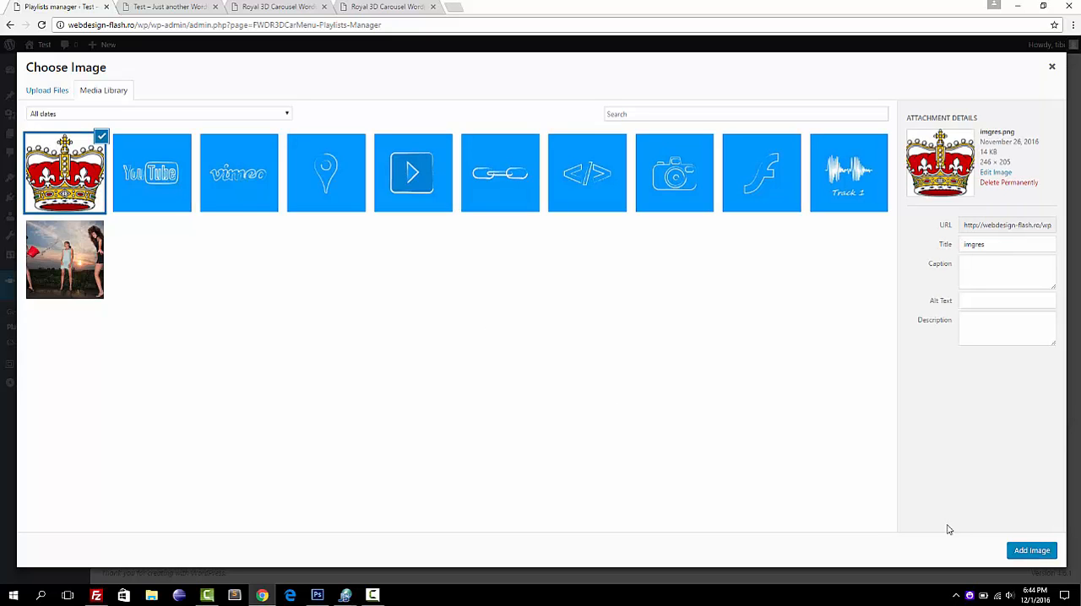
left_click(1033, 550)
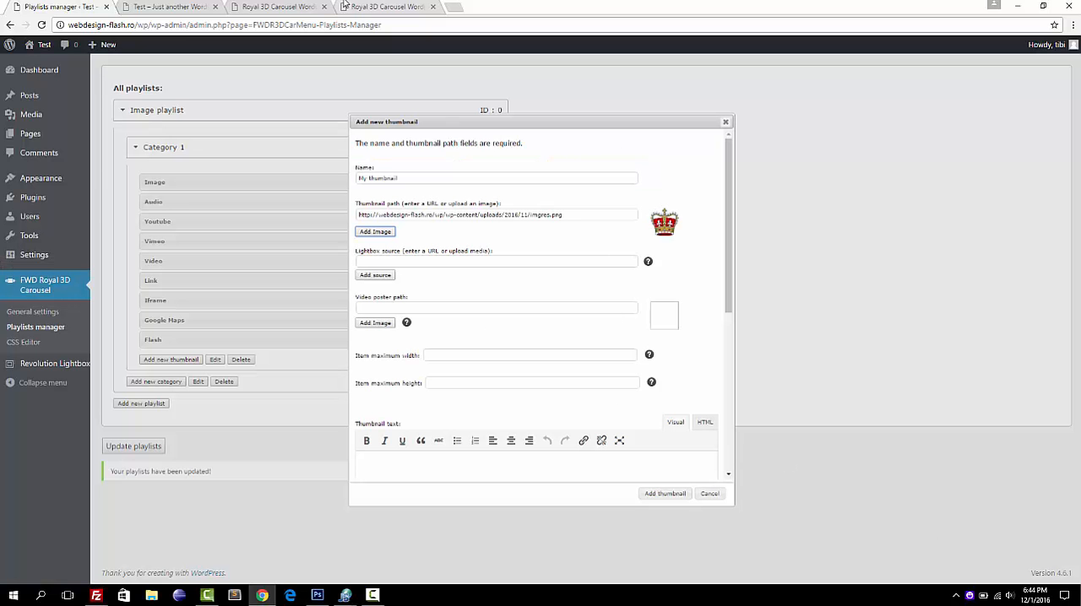
After a glance at the live example, set the new thumbnail's lightbox source to 1.jpg from the media library.
left_click(392, 7)
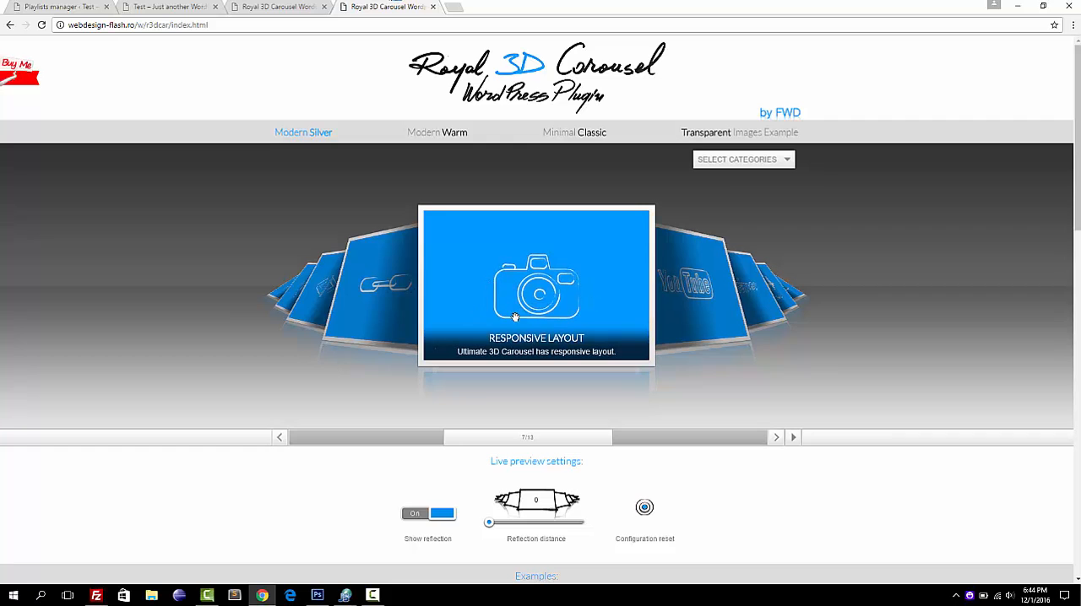
left_click(59, 8)
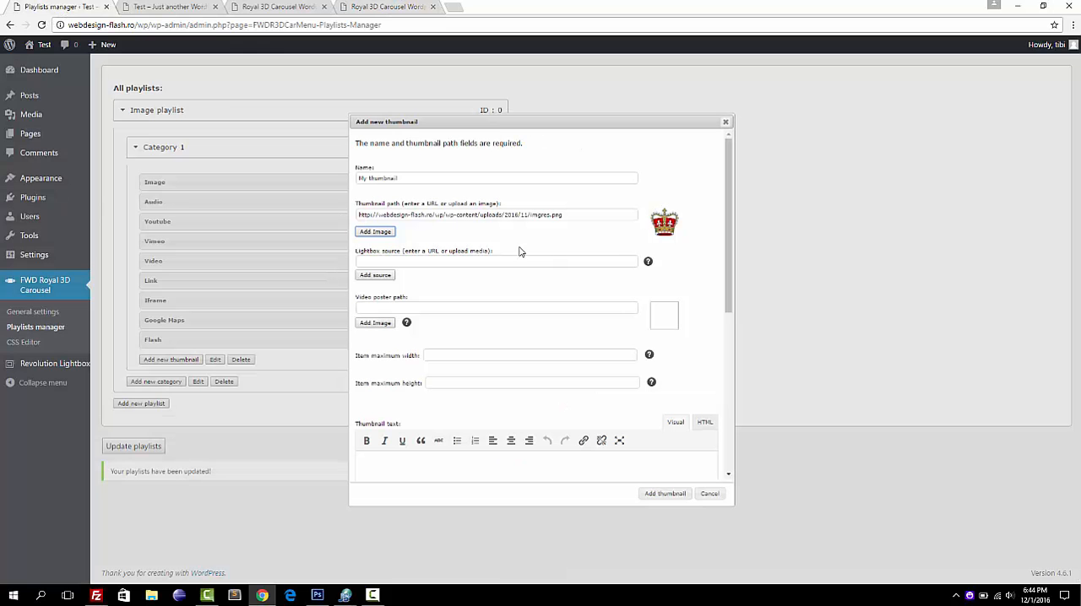
left_click(376, 276)
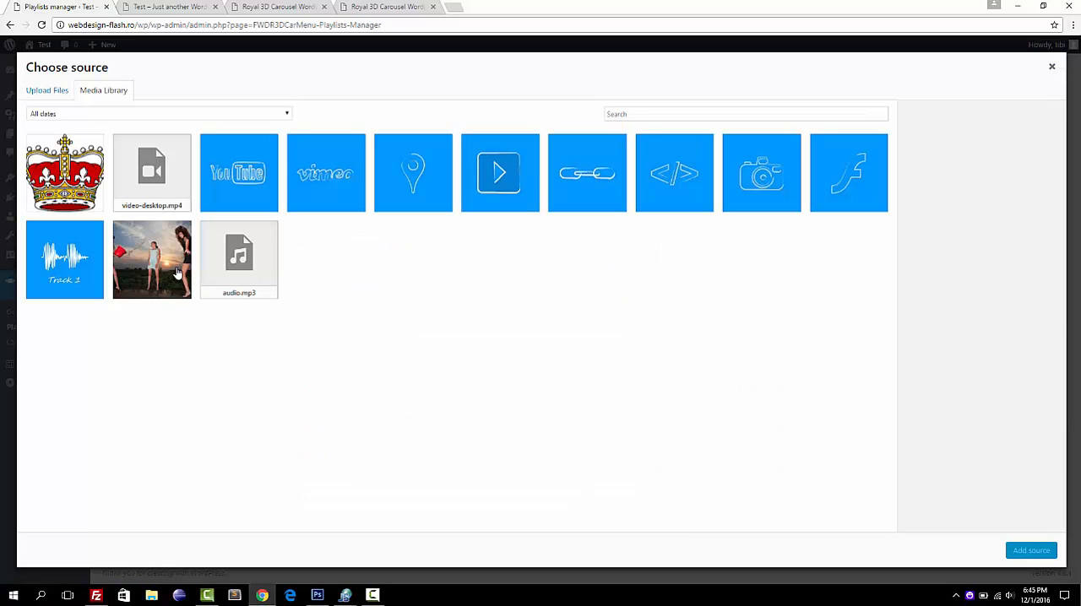
left_click(177, 274)
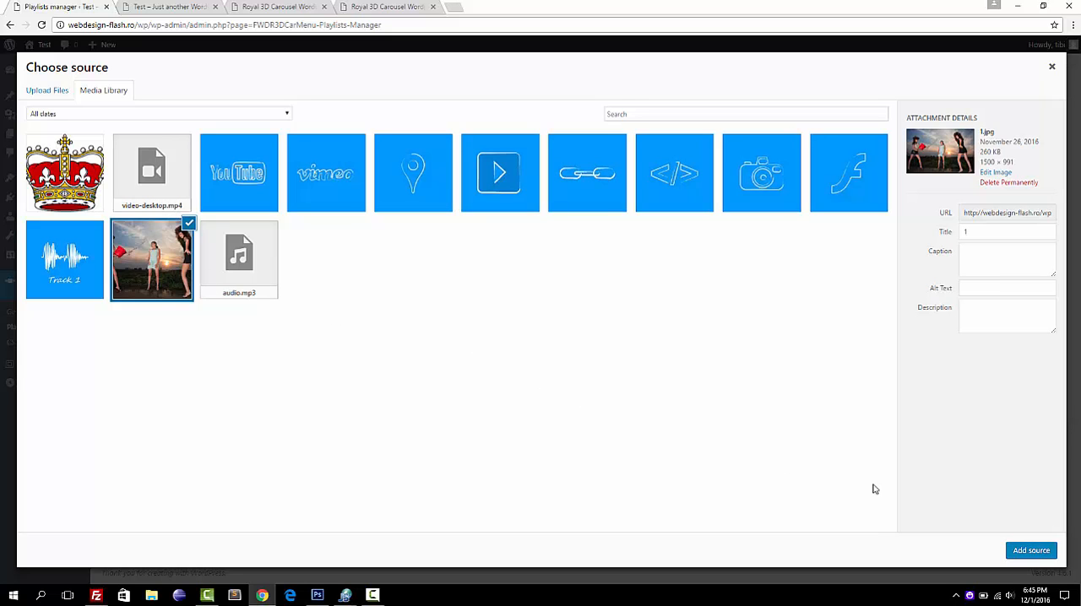
left_click(1029, 552)
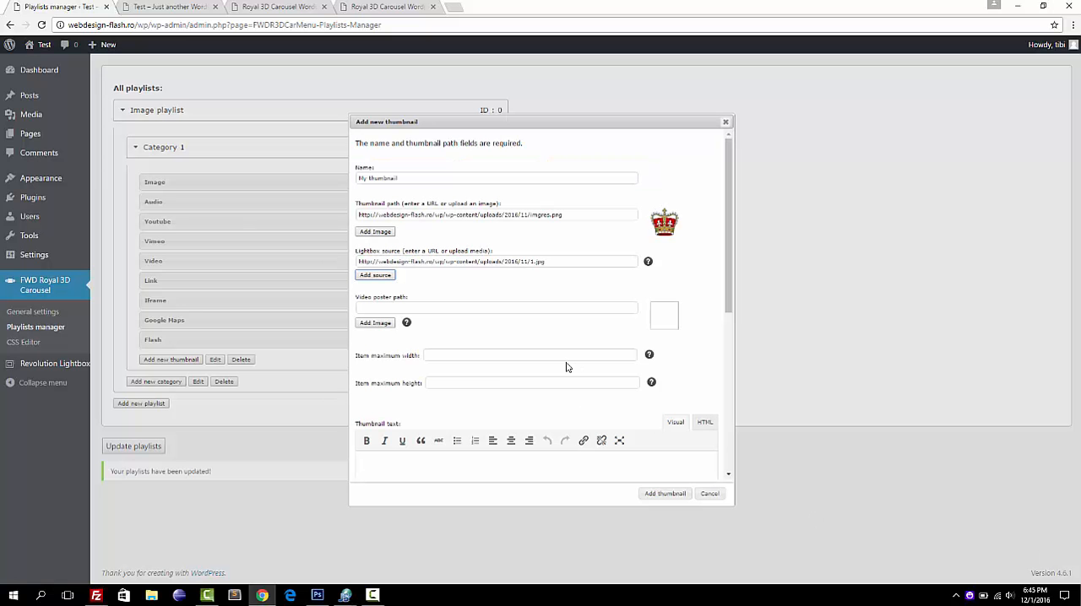
Replace the new thumbnail's lightbox source with "none".
left_click(568, 263)
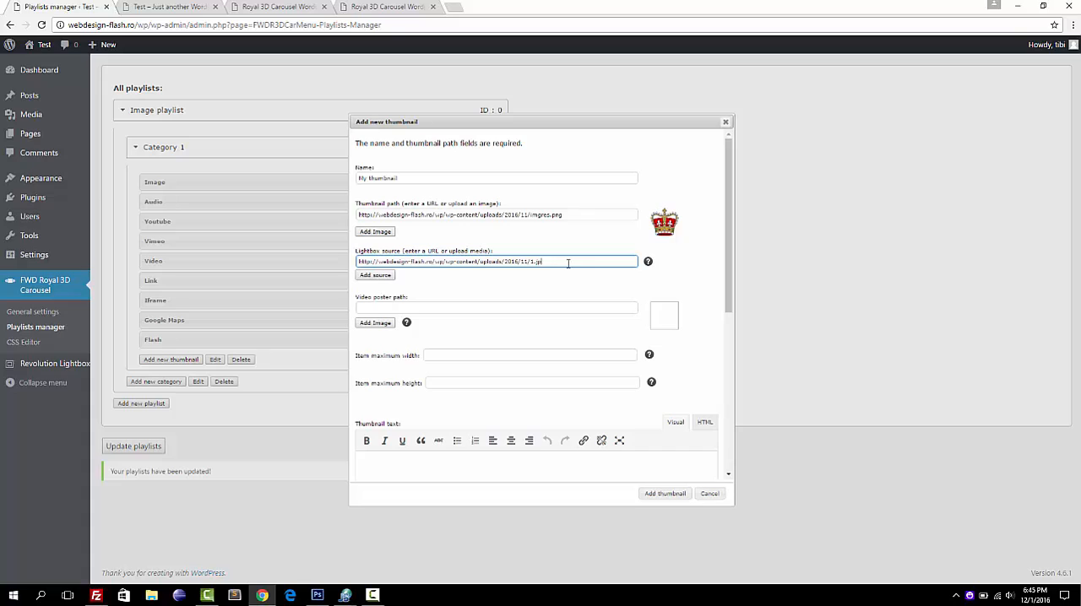
key("BackSpace")
key("BackSpace")
key("BackSpace")
key("BackSpace")
key("BackSpace")
key("BackSpace")
key("BackSpace")
key("BackSpace")
key("BackSpace")
key("BackSpace")
key("BackSpace")
key("BackSpace")
key("BackSpace")
key("BackSpace")
key("BackSpace")
key("BackSpace")
key("BackSpace")
key("BackSpace")
key("BackSpace")
key("BackSpace")
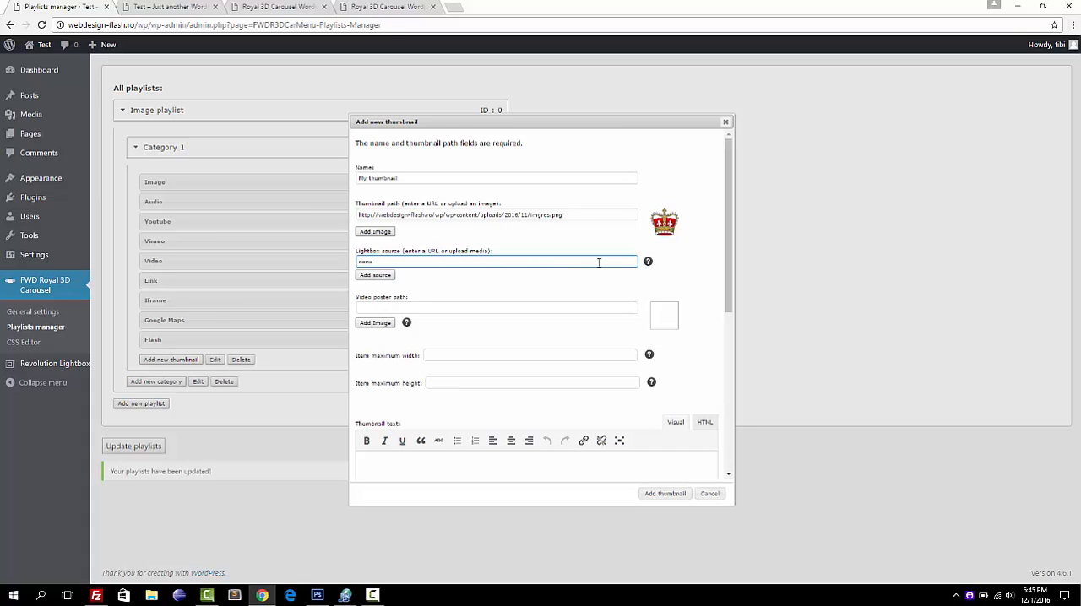
type("none")
Examine the video poster path with its help text and the item maximum width and height fields of the new thumbnail.
left_click(394, 309)
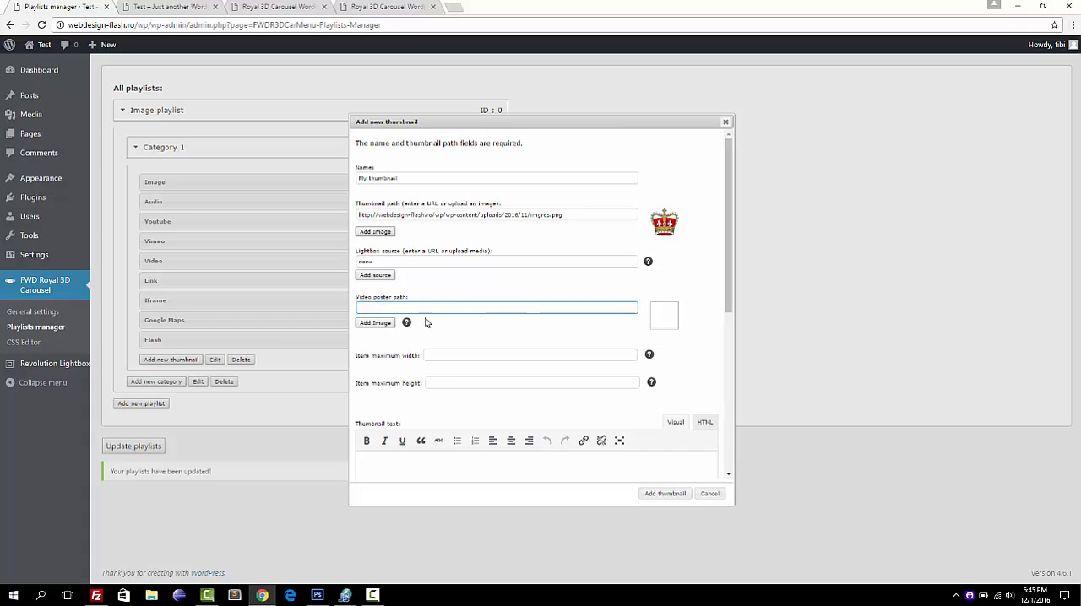
mouse_move(408, 325)
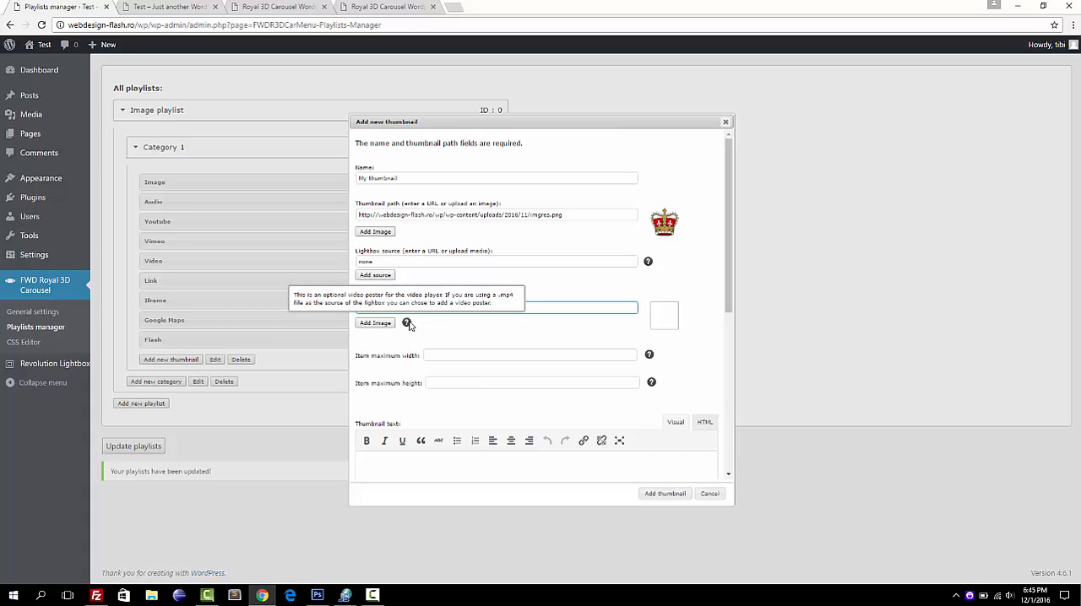
left_click(435, 355)
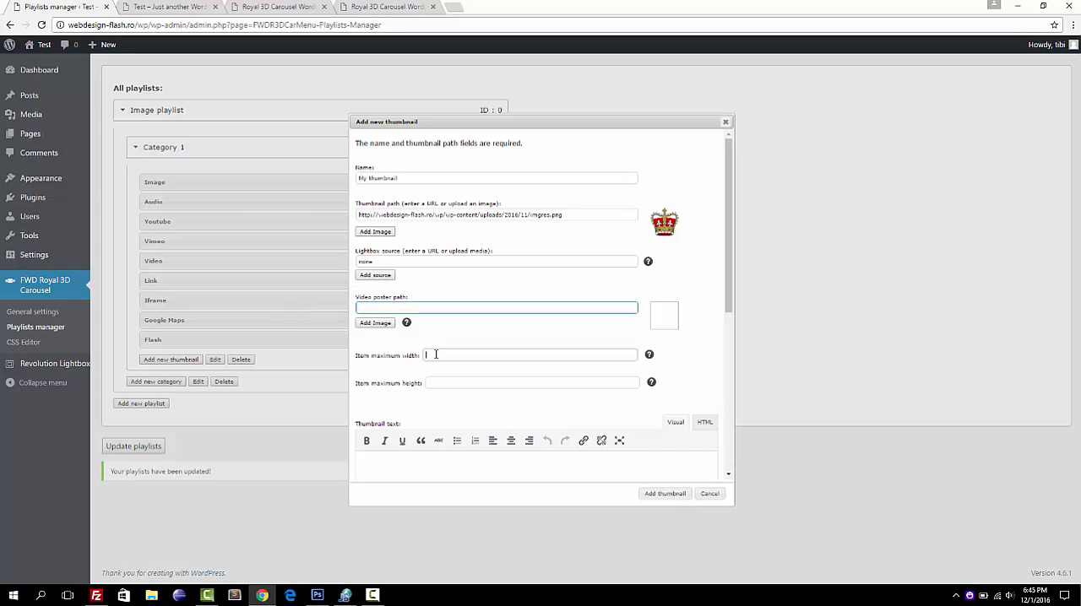
left_click(442, 382)
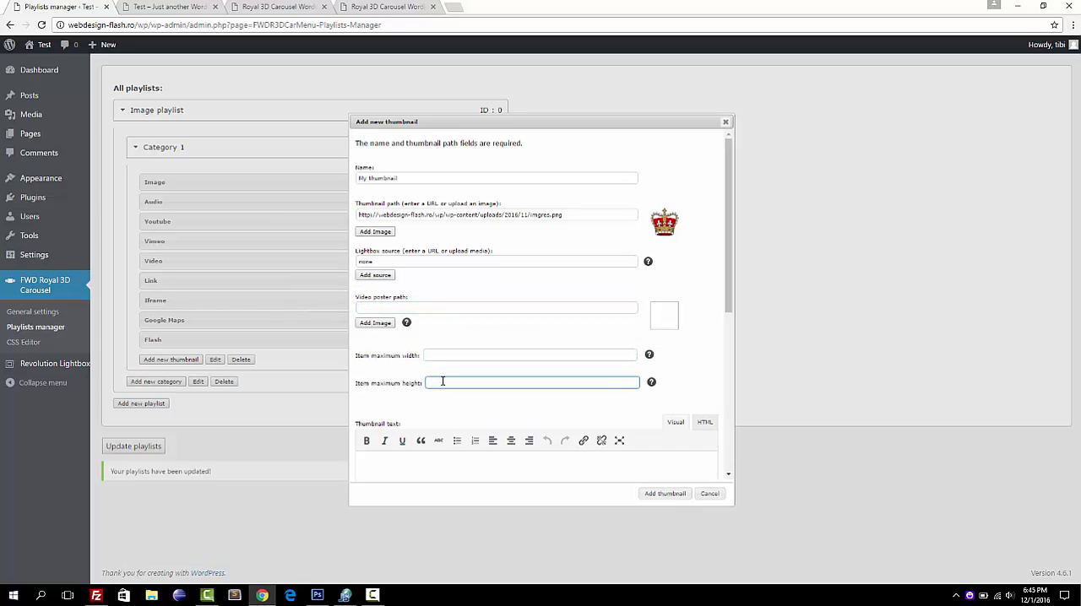
left_click(401, 377)
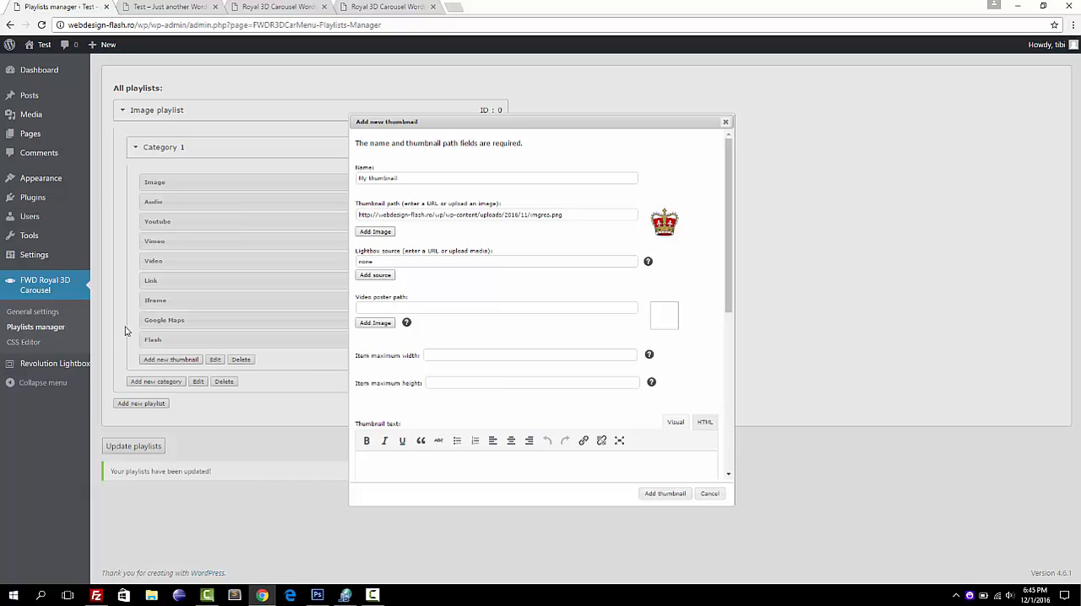
left_click(373, 596)
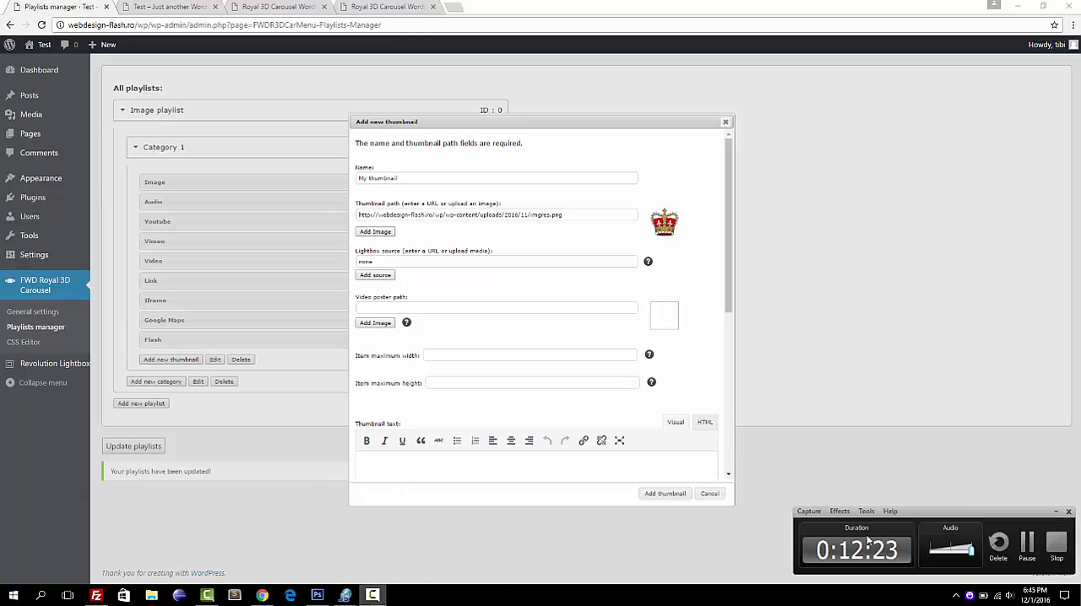
left_click(1031, 544)
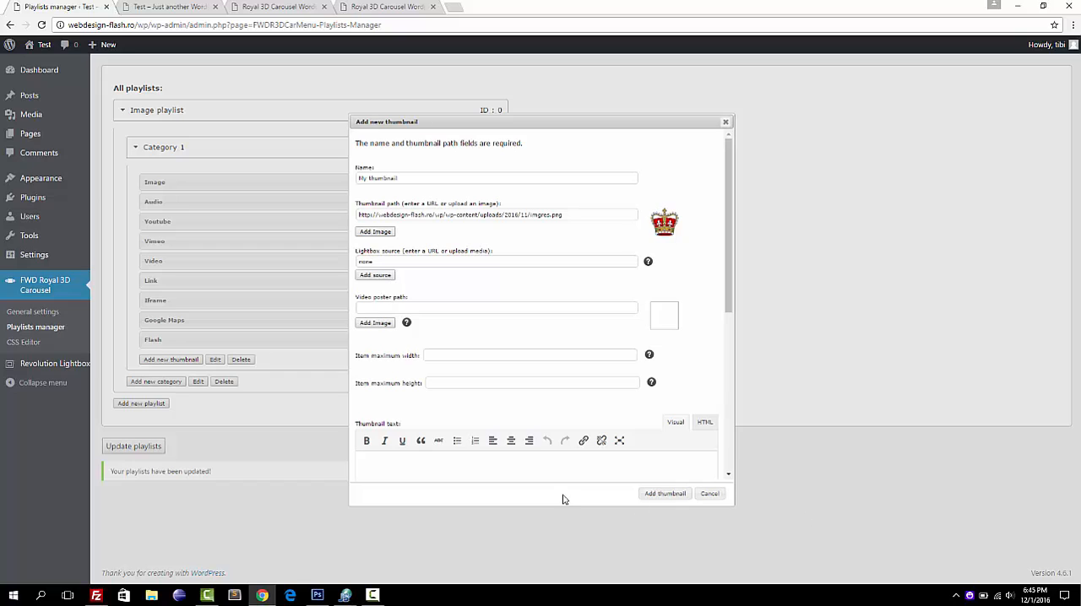
left_click(374, 595)
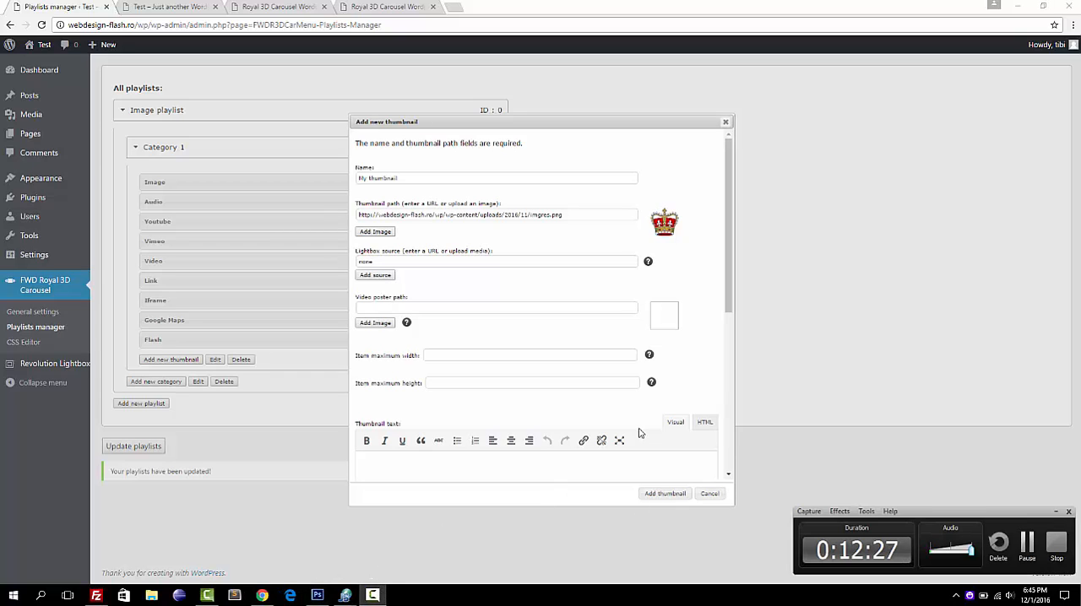
left_click(737, 430)
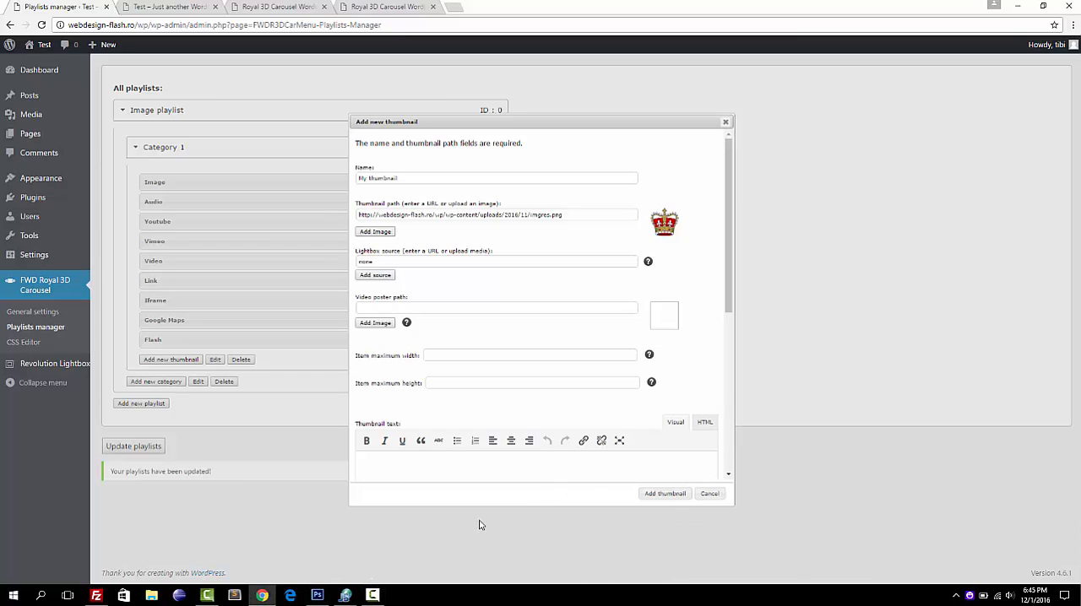
left_click(372, 596)
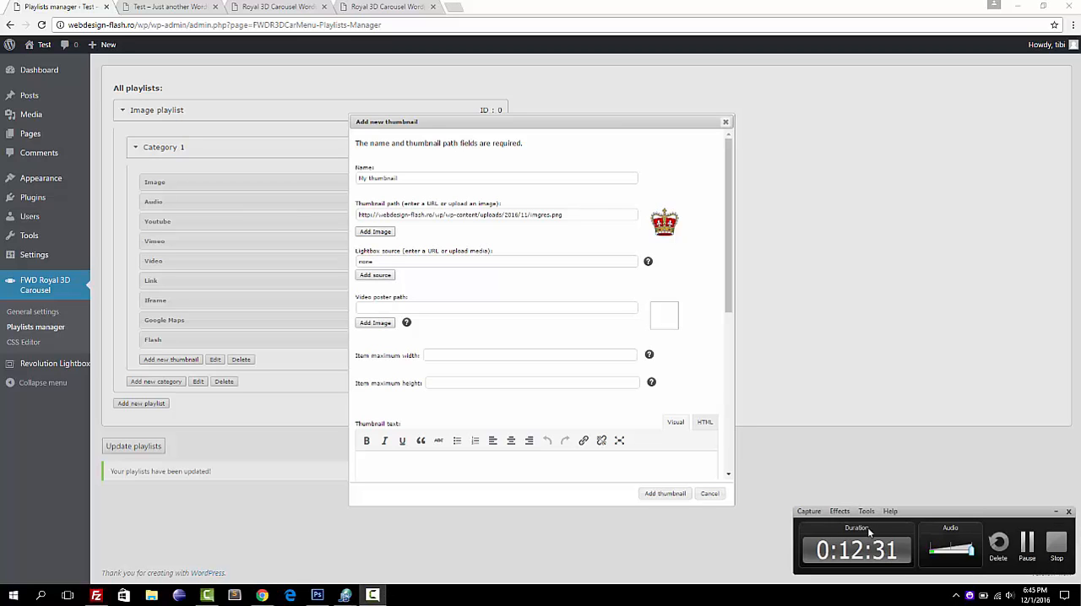
left_click(1027, 545)
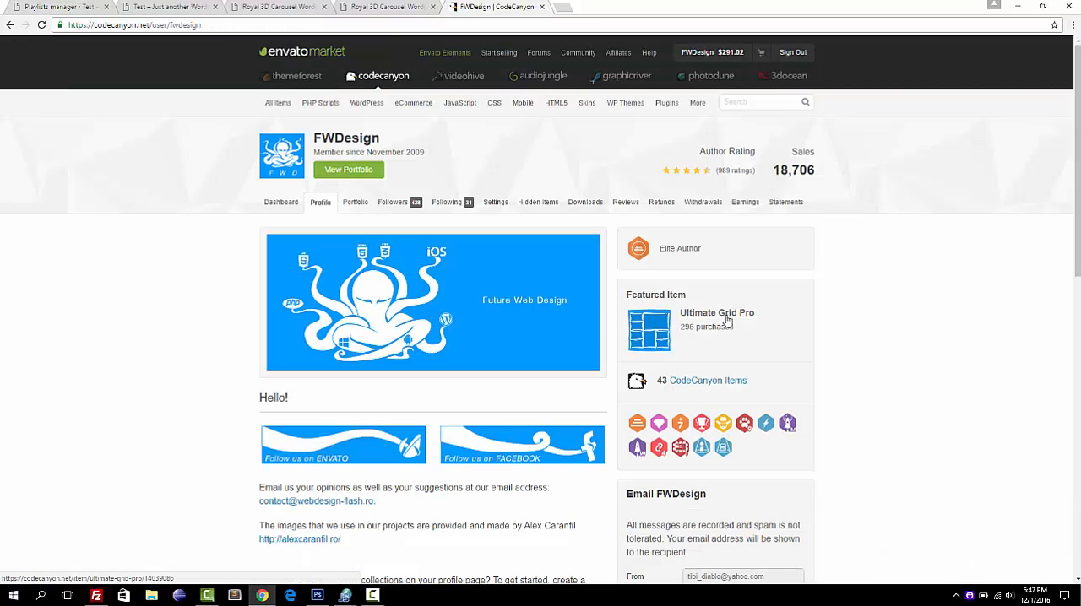
Close the CodeCanyon profile page, then view and close the Responsive Layout thumbnail's lightbox image in the live carousel example.
left_click(543, 7)
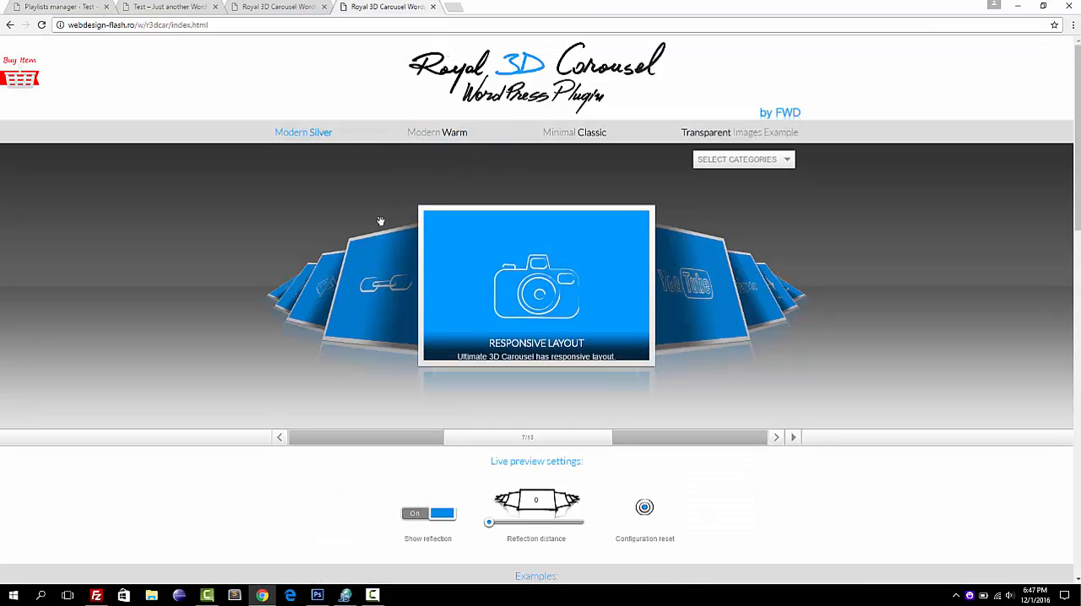
left_click(471, 293)
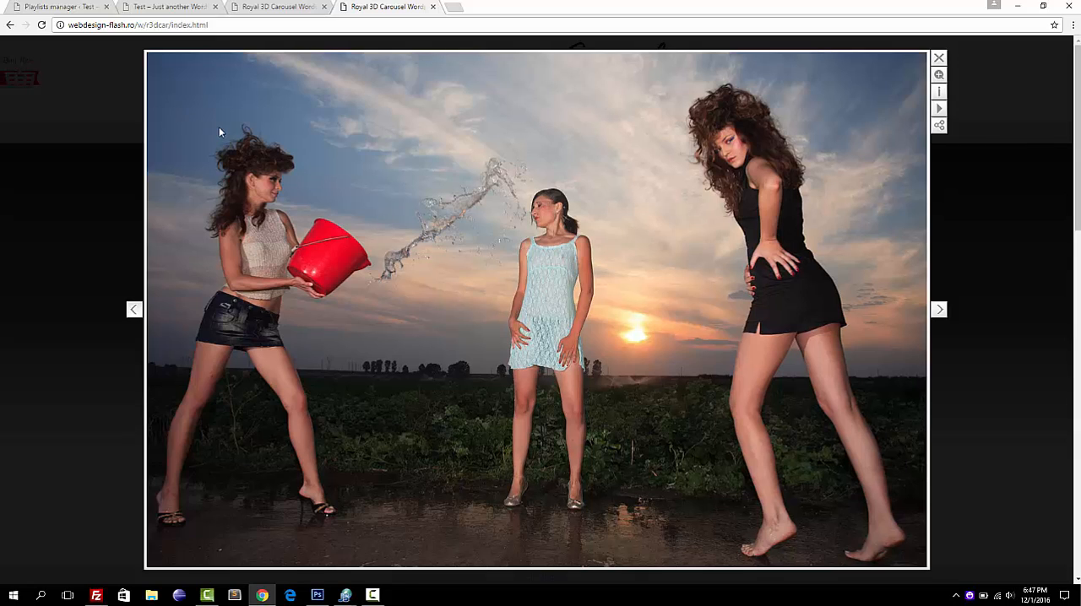
left_click(87, 166)
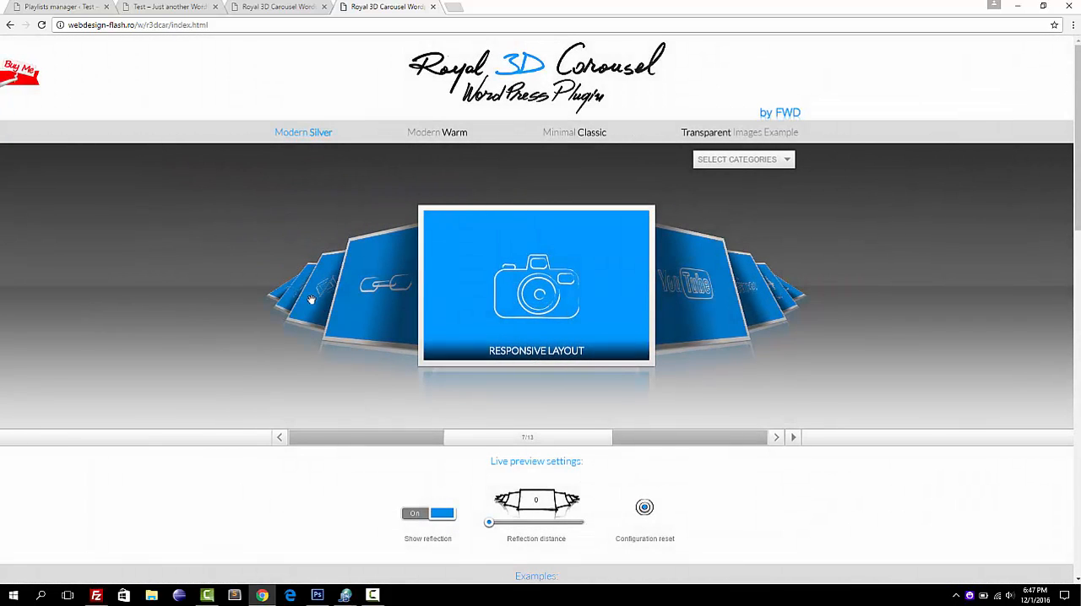
Bring the Thumbnails Description map item to the front of the carousel, view its lightbox map and close it.
left_click(385, 321)
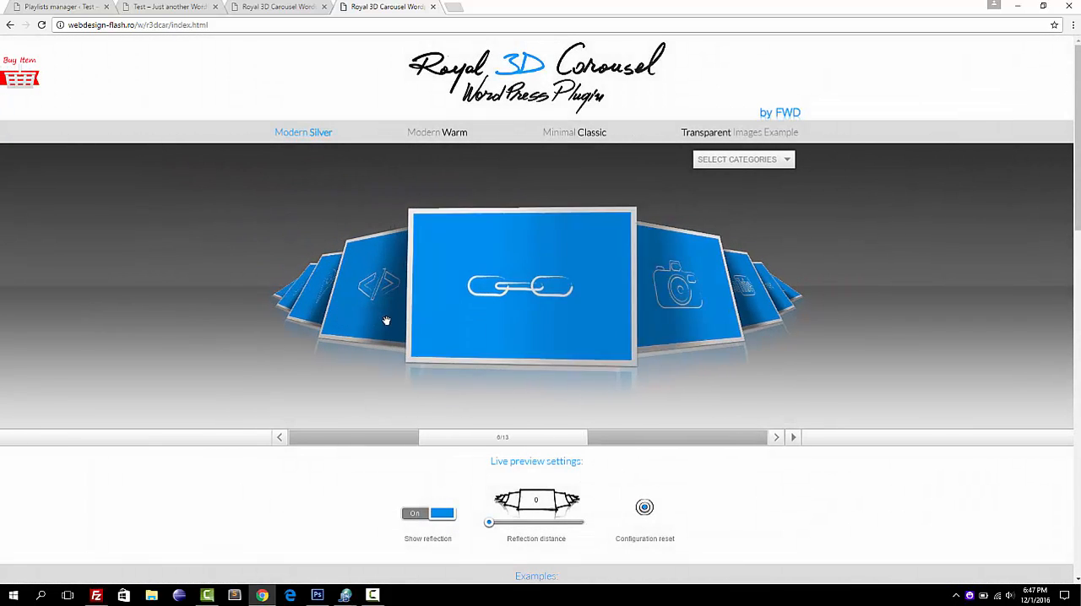
left_click(321, 306)
left_click(487, 286)
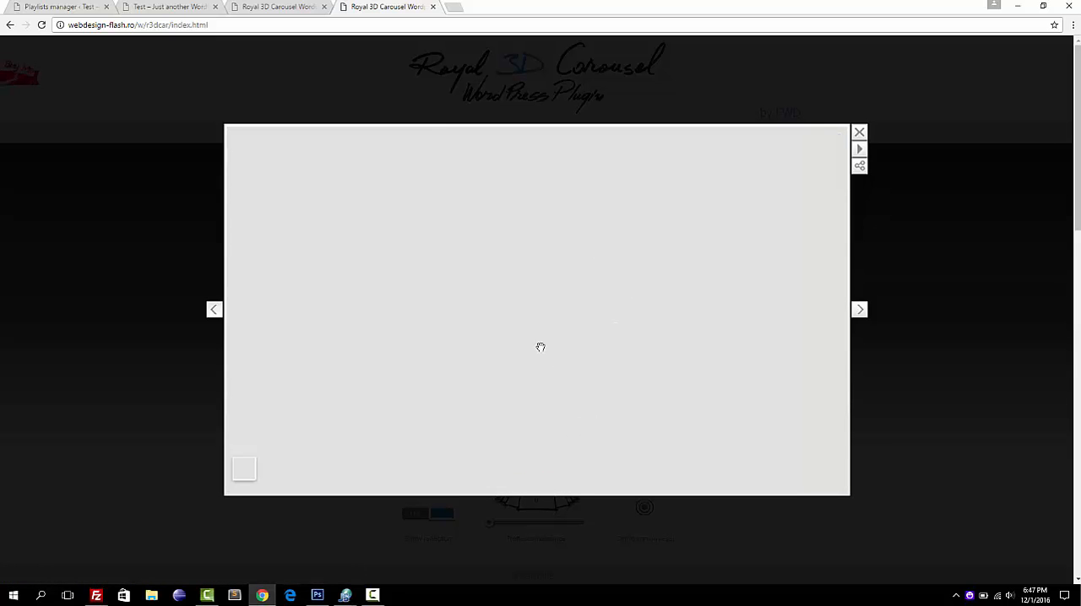
left_click(893, 228)
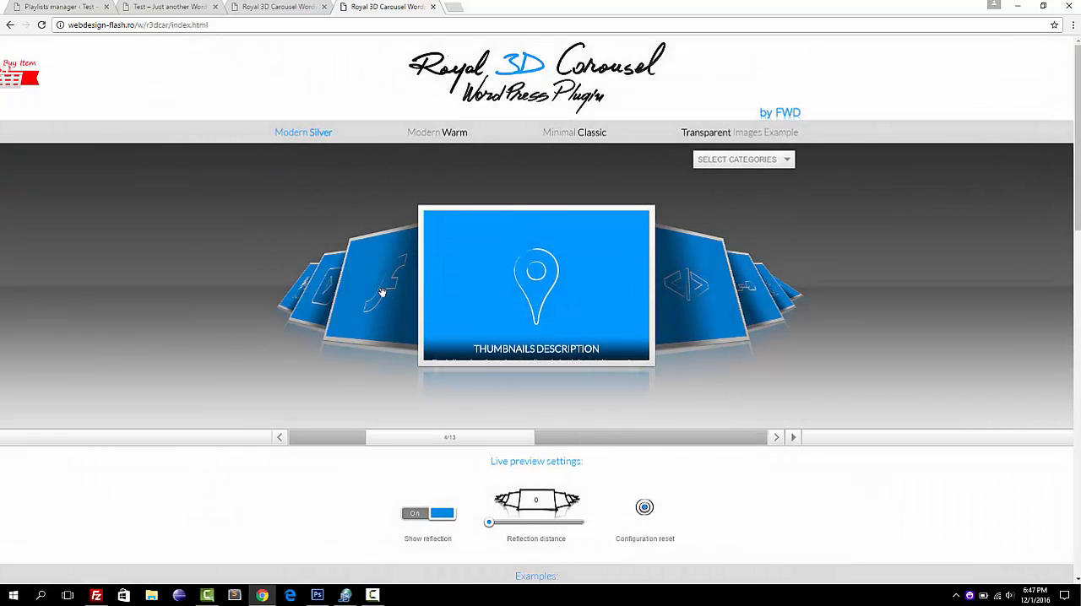
Bring the video thumbnail with the play icon to the front of the carousel, view it in the lightbox and close it.
left_click(382, 292)
left_click(382, 292)
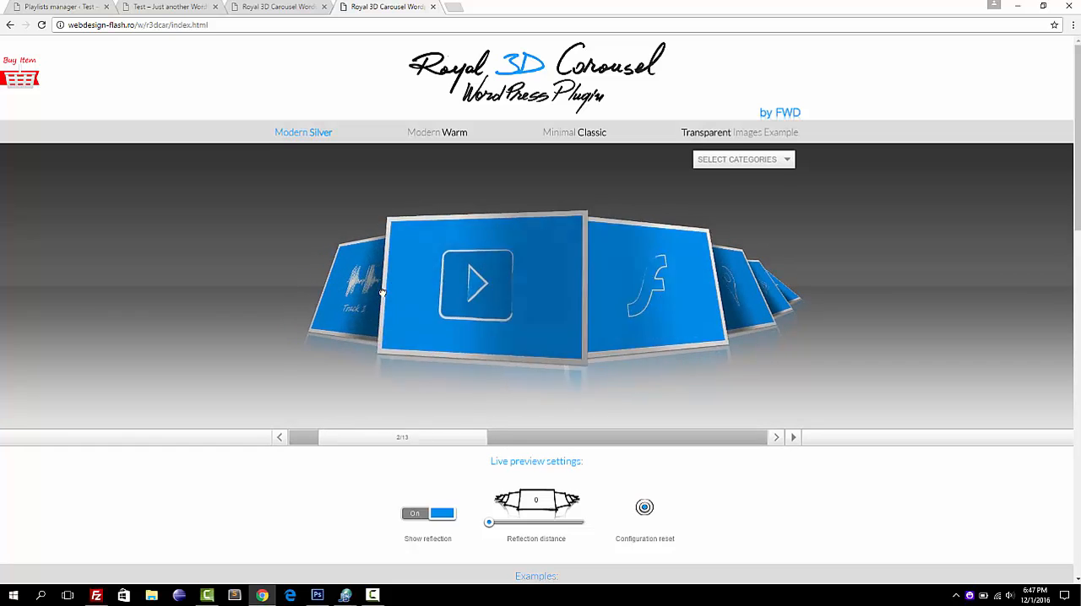
left_click(518, 283)
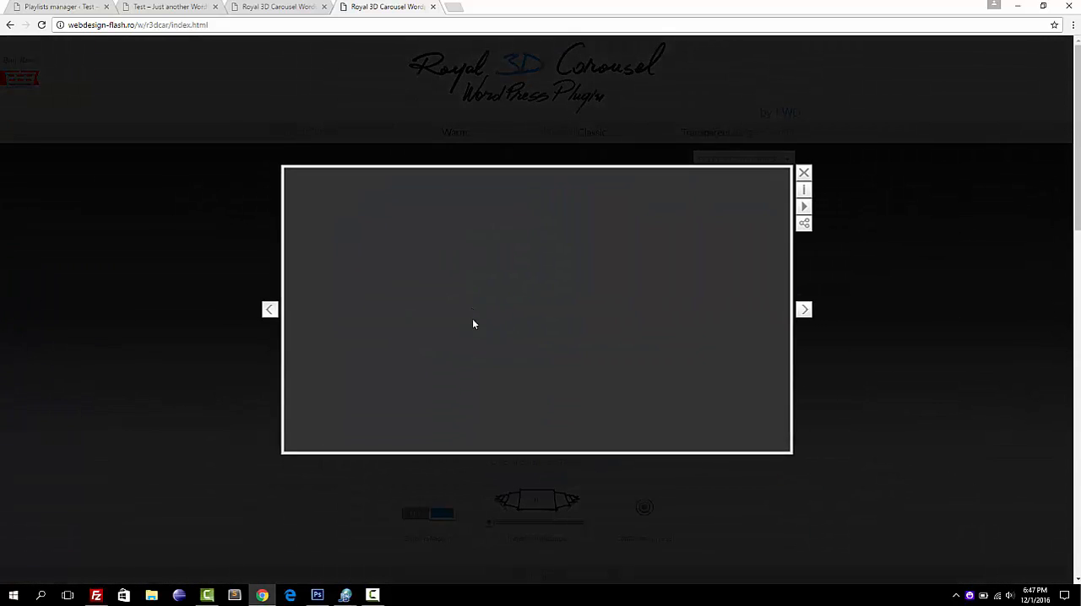
left_click(197, 259)
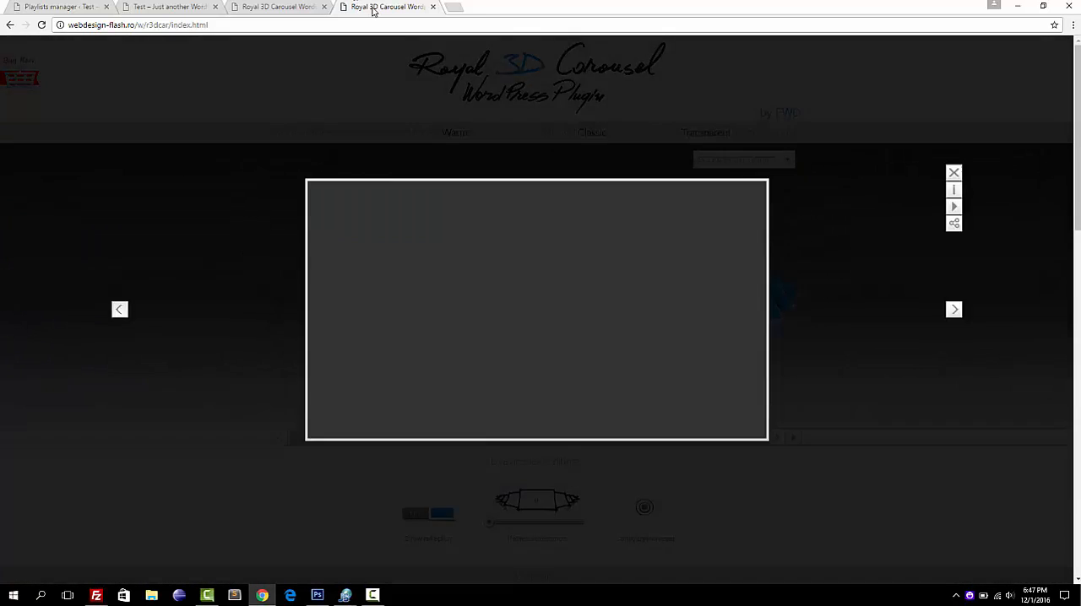
Examine the new thumbnail's text editor in the Playlists manager and compare it with the captions in the live carousel example.
left_click(52, 7)
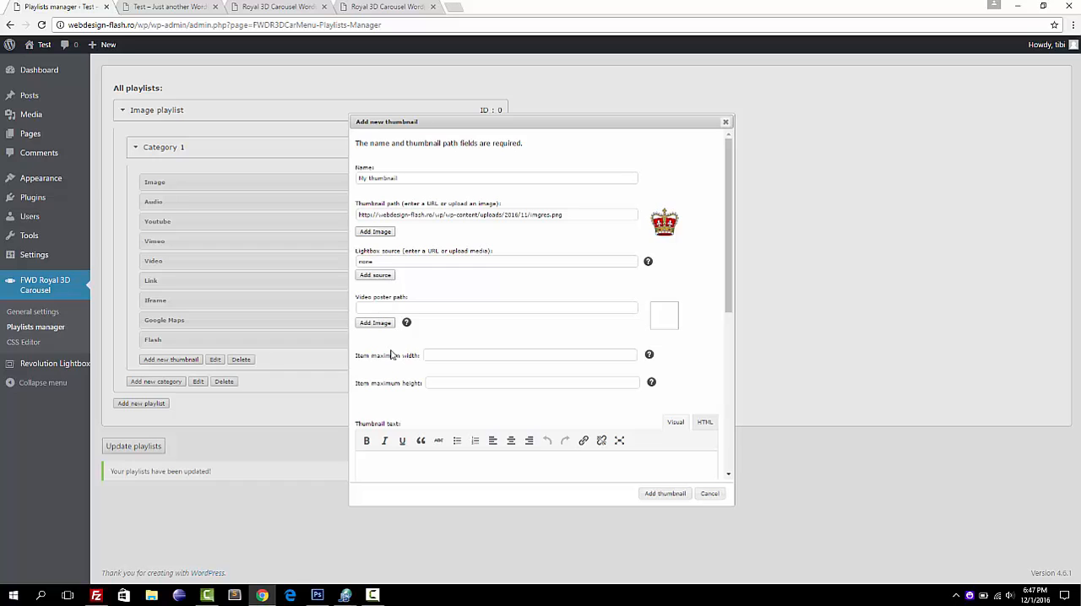
scroll(410, 369, "down", 1)
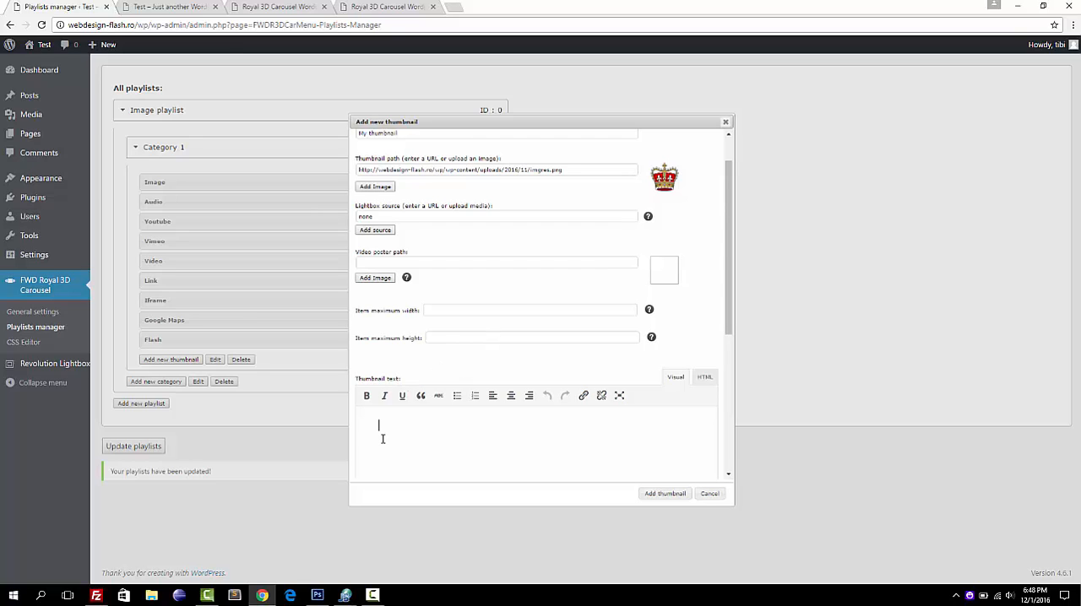
left_click(402, 5)
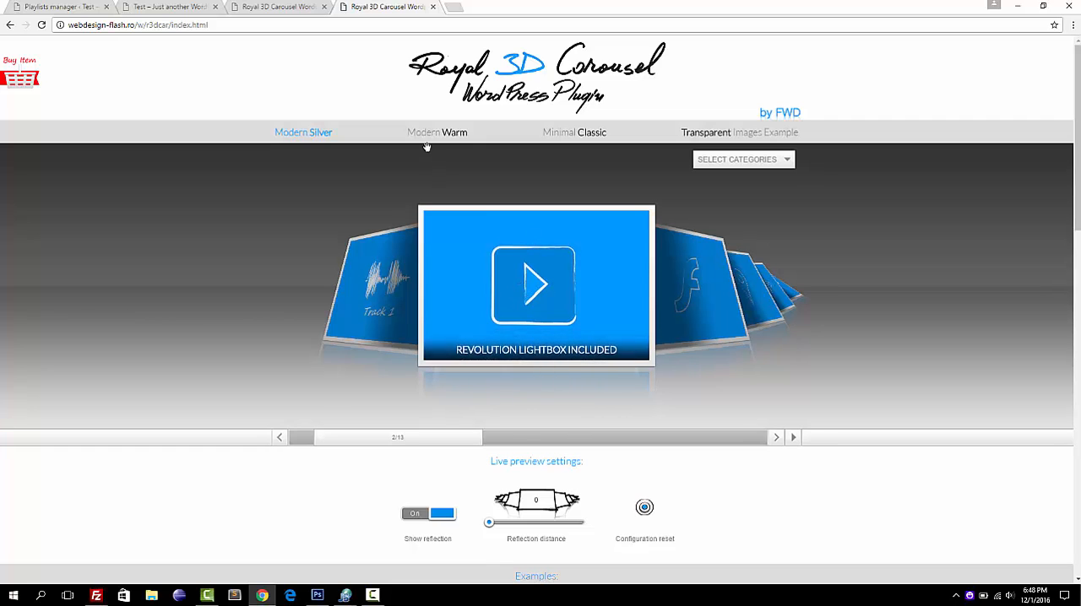
left_click(55, 7)
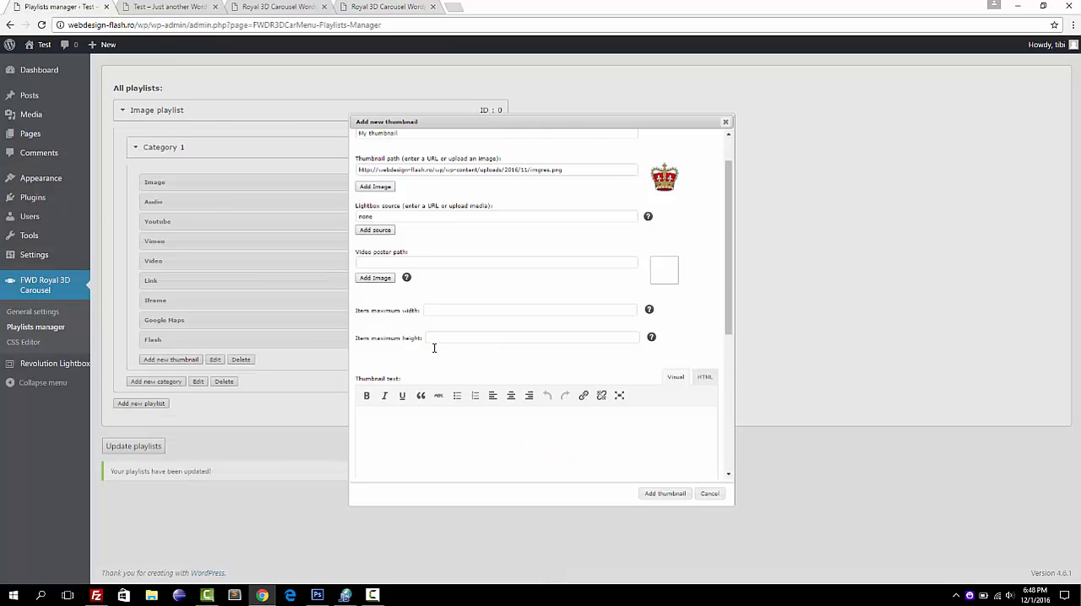
Examine the new thumbnail's text title, top and bottom offset fields, comparing them with the caption in the live carousel example.
scroll(526, 374, "down", 5)
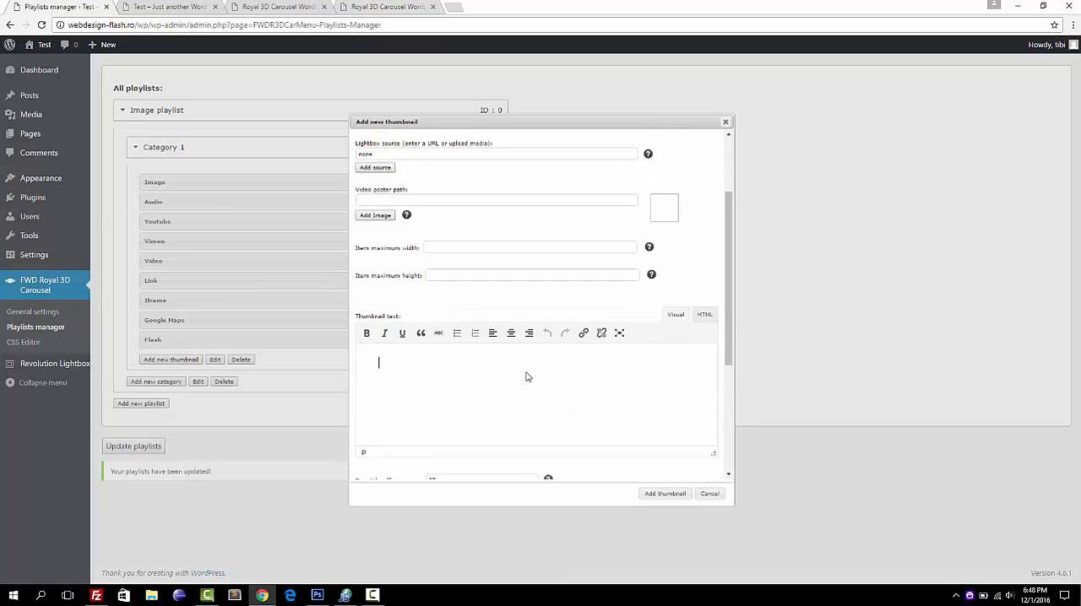
left_click(432, 302)
type("7")
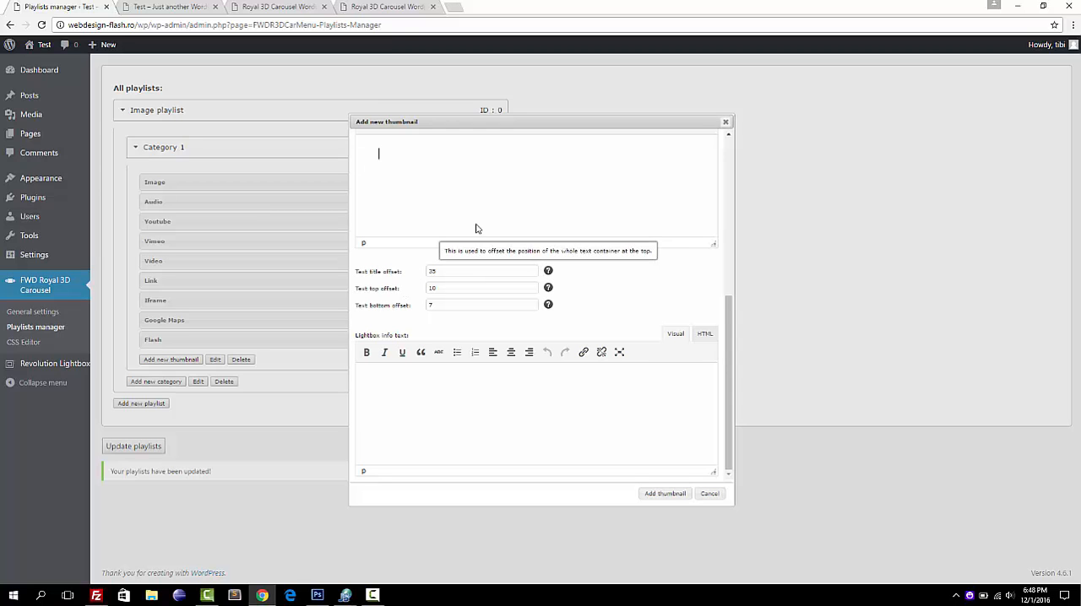
left_click(402, 7)
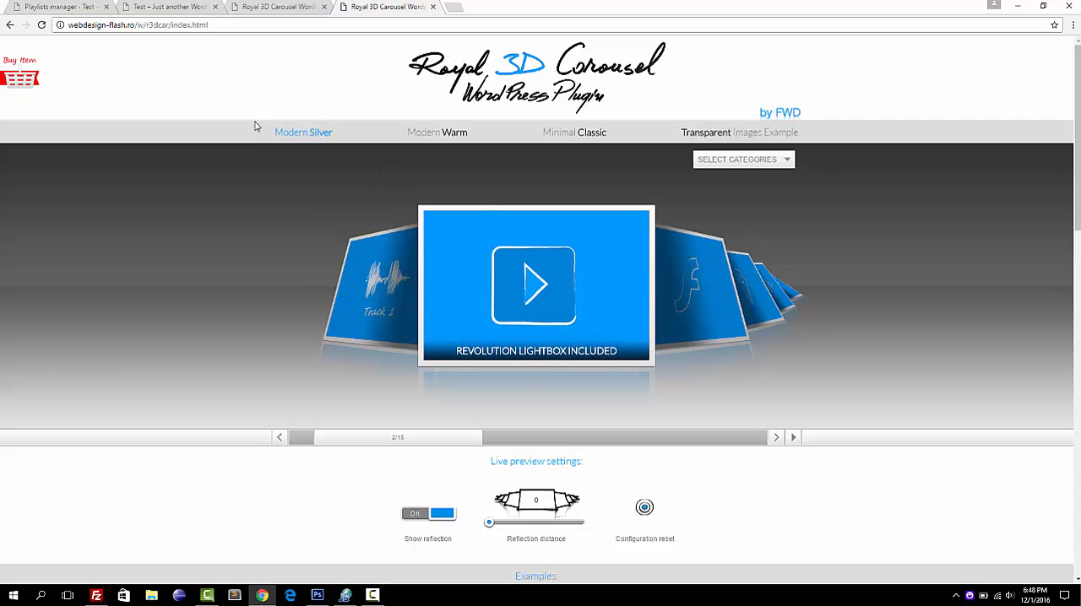
left_click(76, 9)
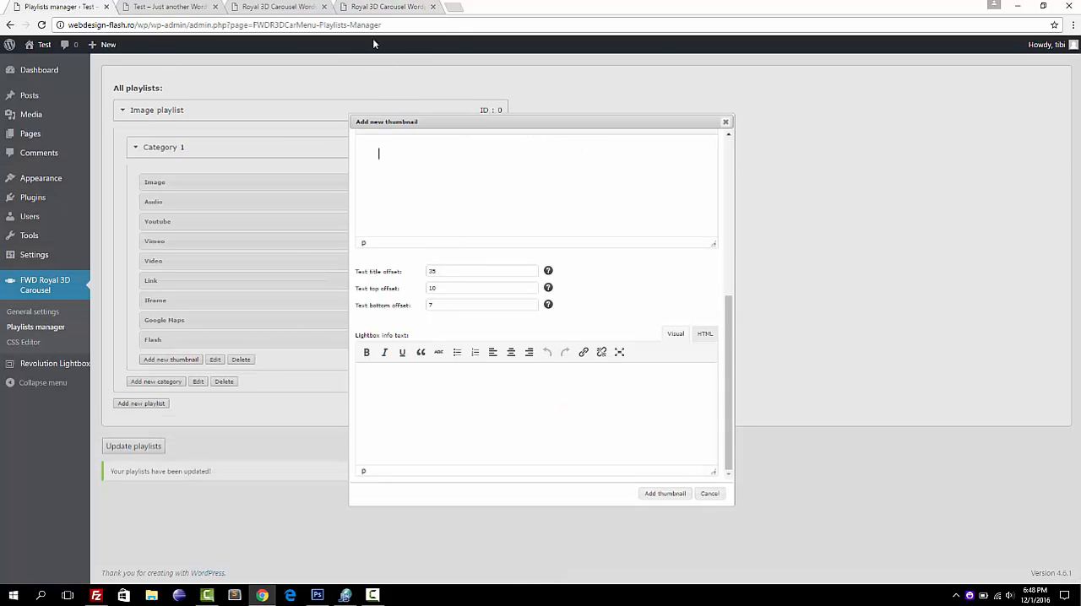
left_click(376, 7)
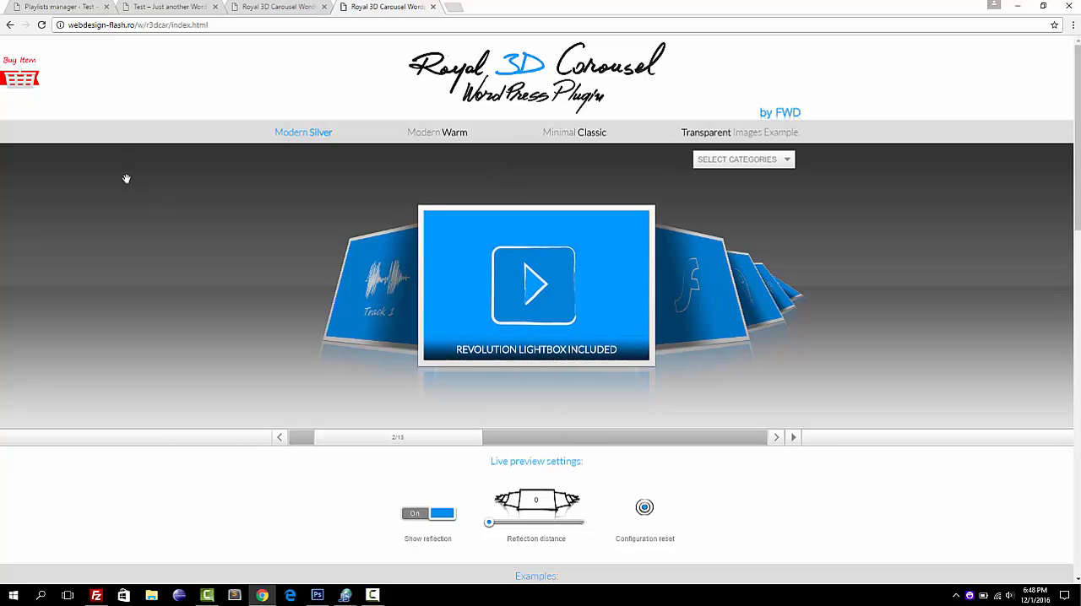
left_click(51, 7)
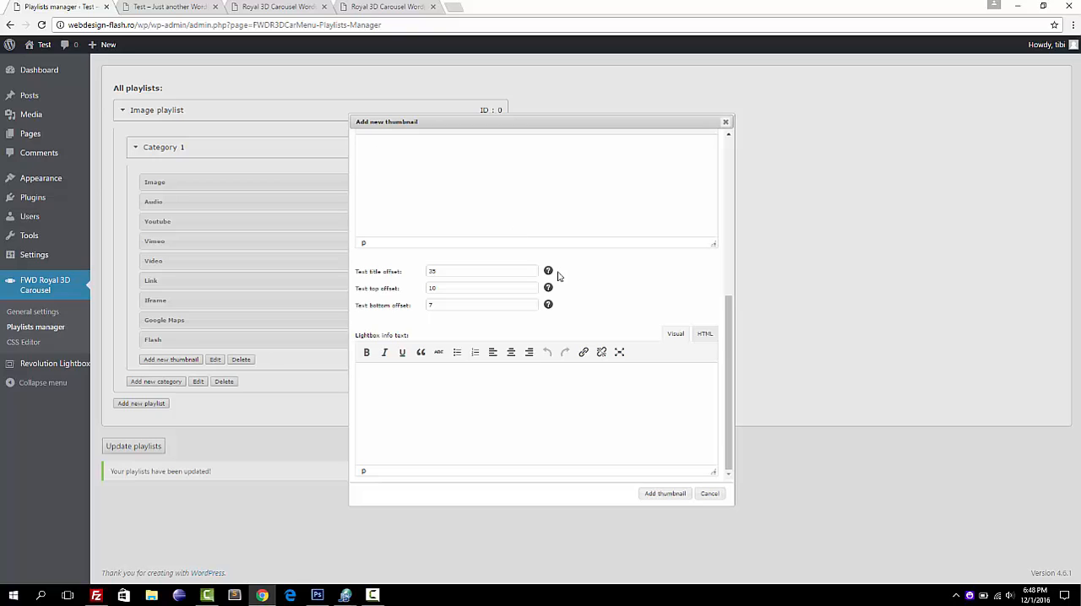
mouse_move(549, 274)
Open the Revolution Lightbox Included video item from the live carousel, view its lightbox info text and close the lightbox.
left_click(368, 5)
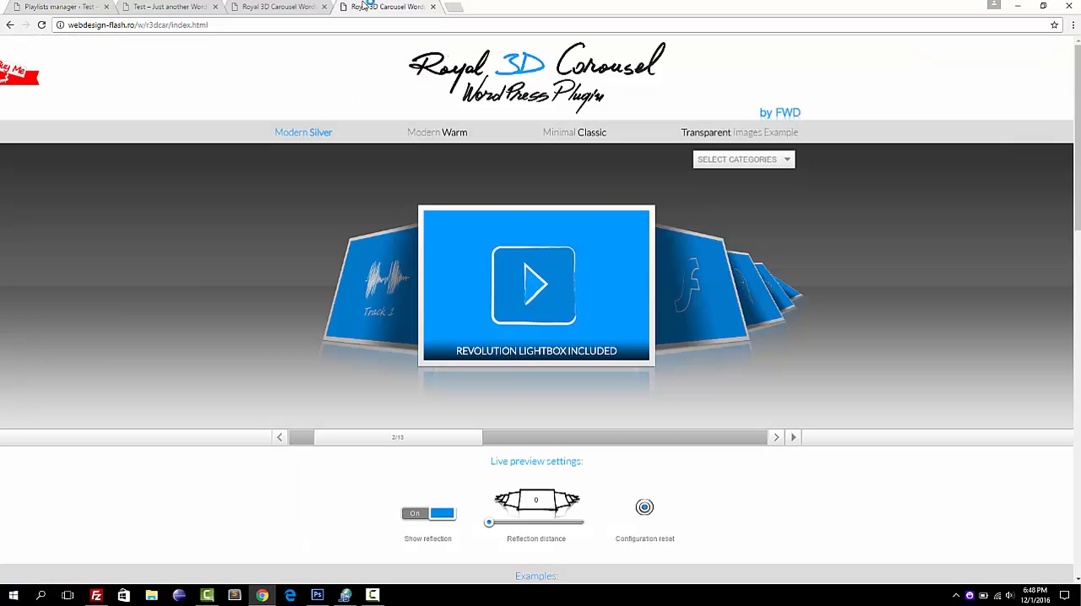
left_click(515, 283)
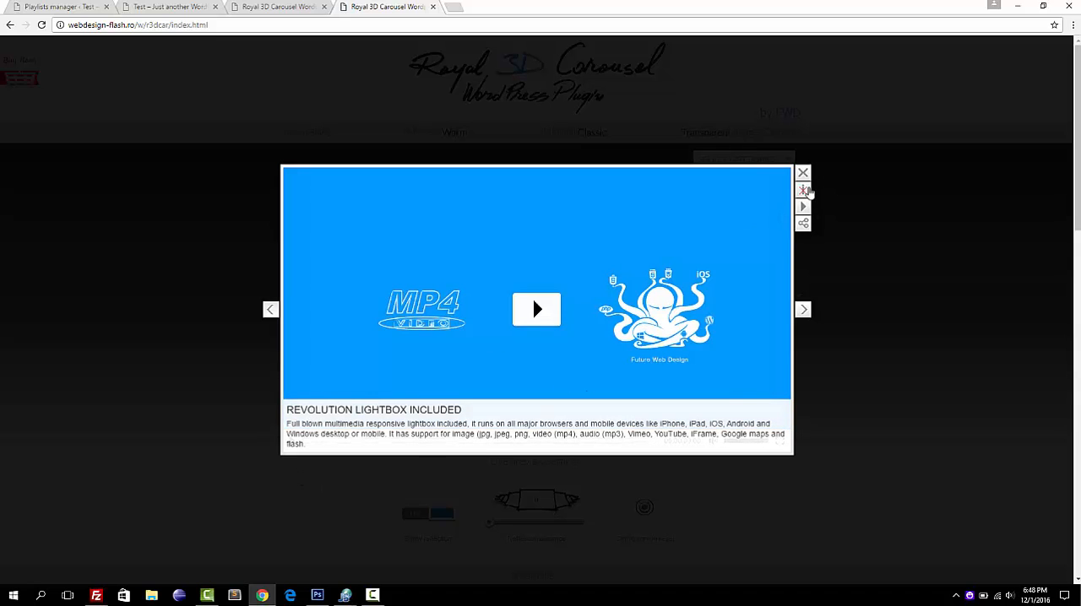
left_click(806, 192)
left_click(371, 81)
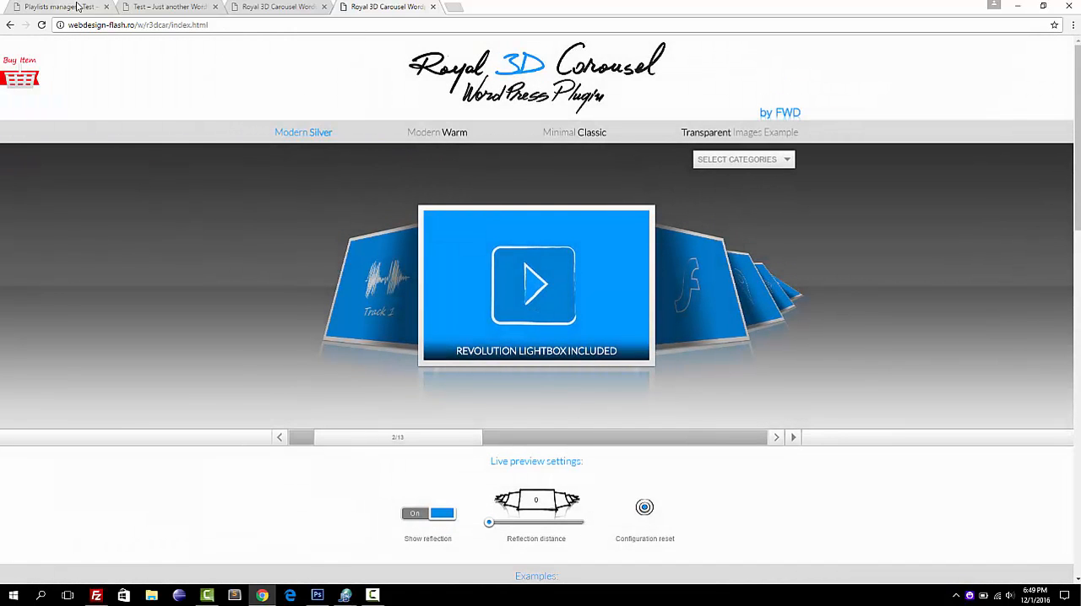
Return to the Playlists manager, view the lightbox info text field and close the new thumbnail dialog without adding it.
left_click(76, 6)
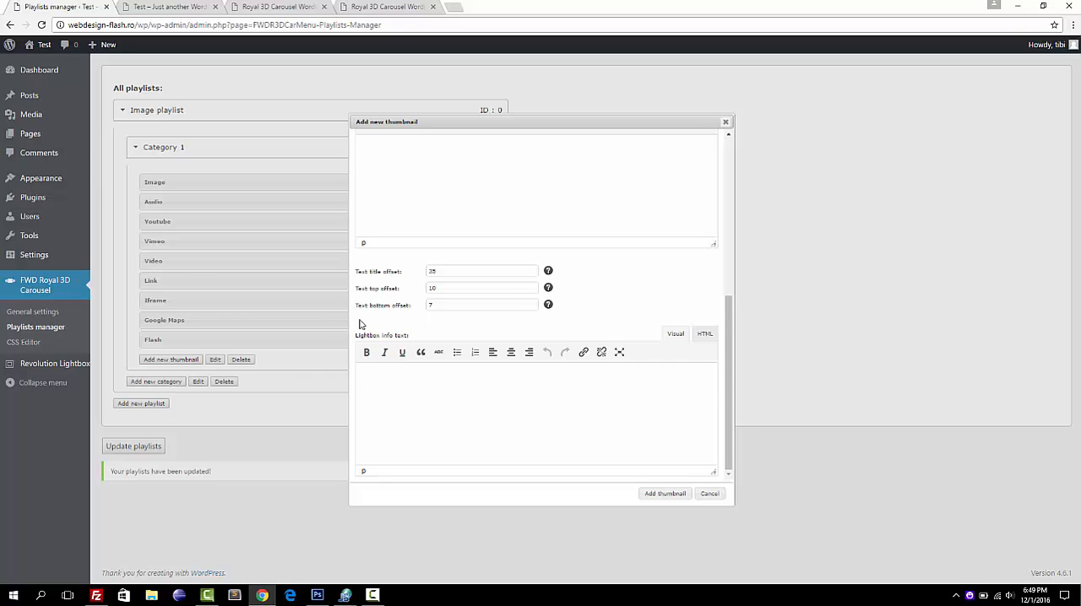
key("ctrl+plus")
key("ctrl+plus")
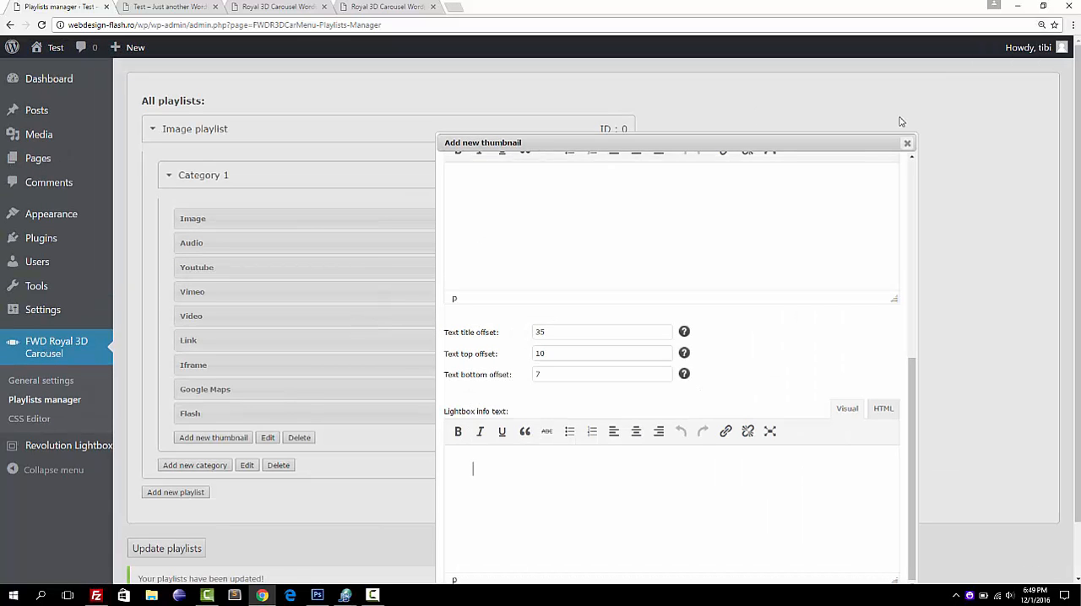
left_click(907, 143)
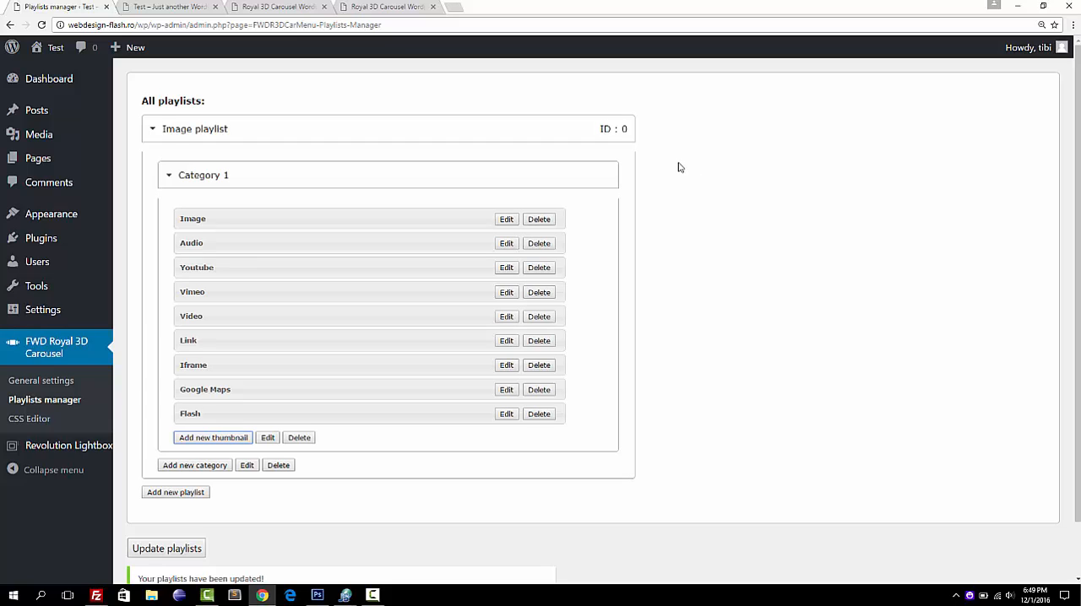
key("ctrl+minus")
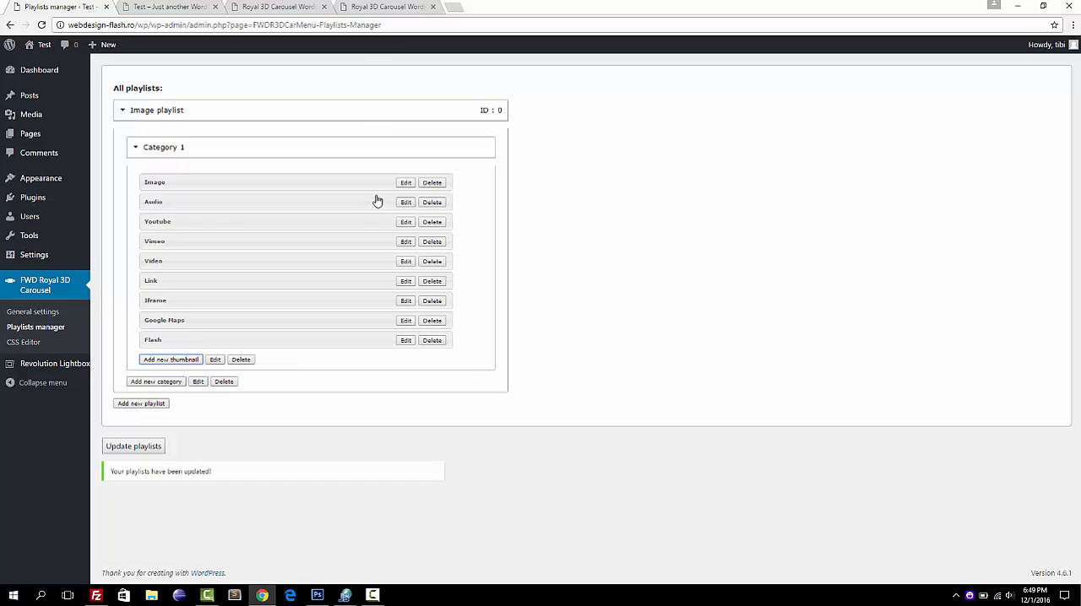
Examine the Image thumbnail's lightbox source, the HTML of its thumbnail text and its offset fields, then cancel the edit.
left_click(402, 184)
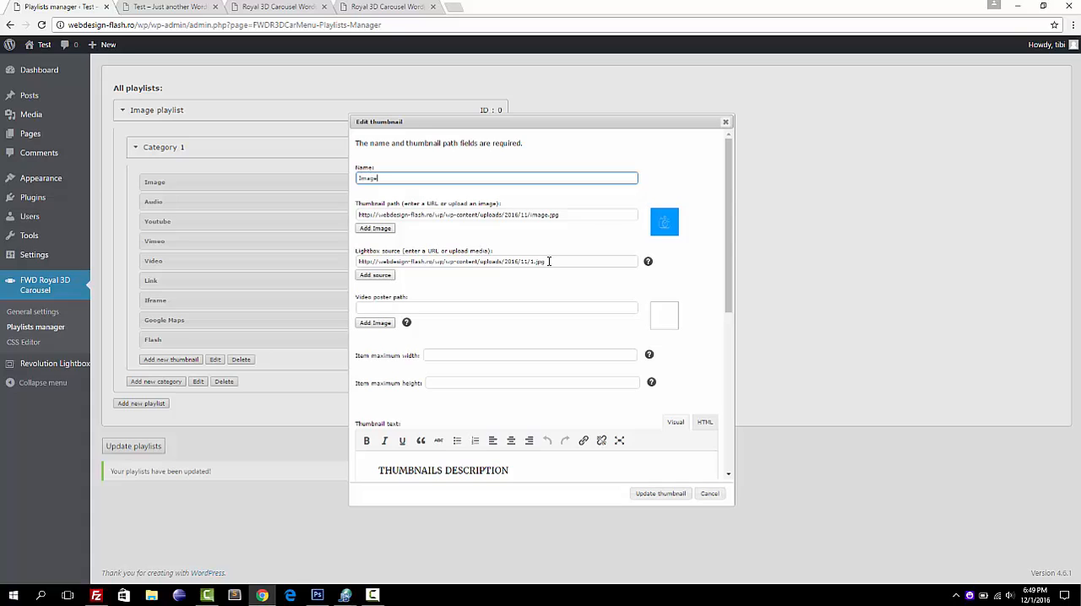
left_click_drag(544, 262, 325, 274)
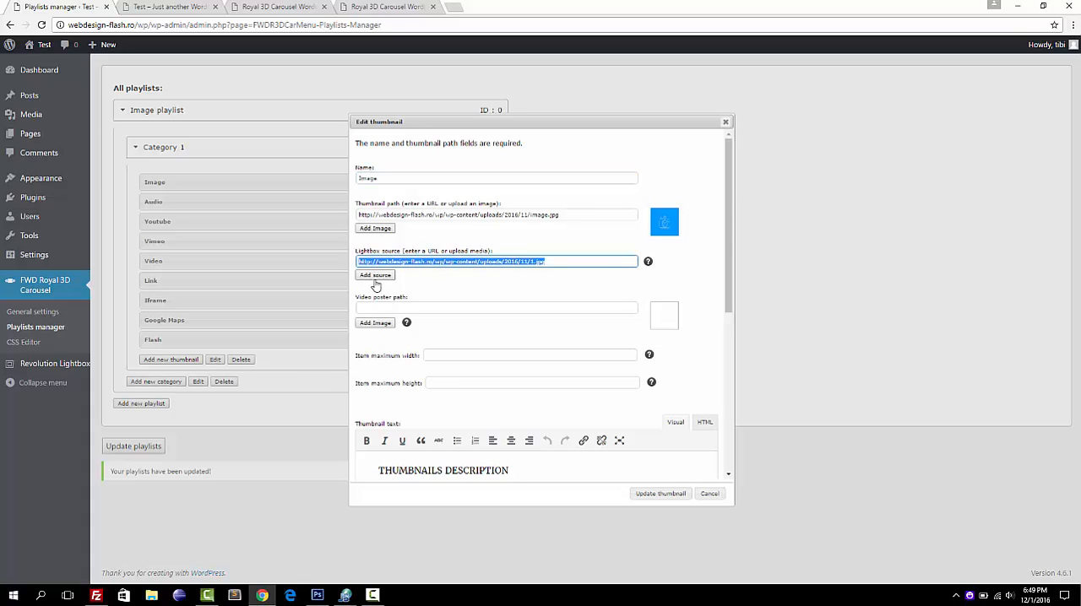
left_click(545, 280)
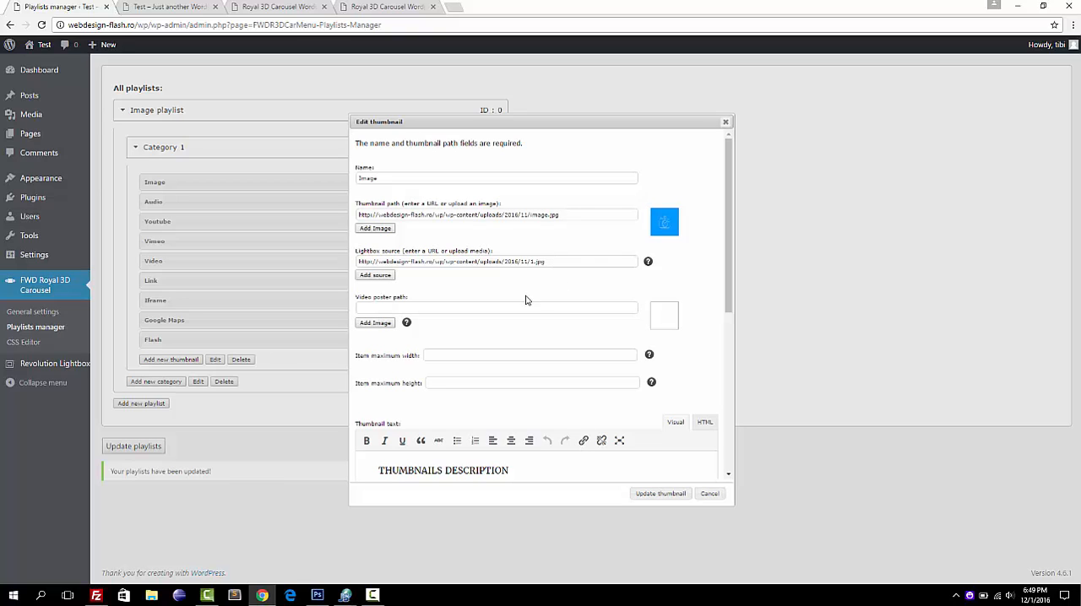
scroll(591, 330, "down", 3)
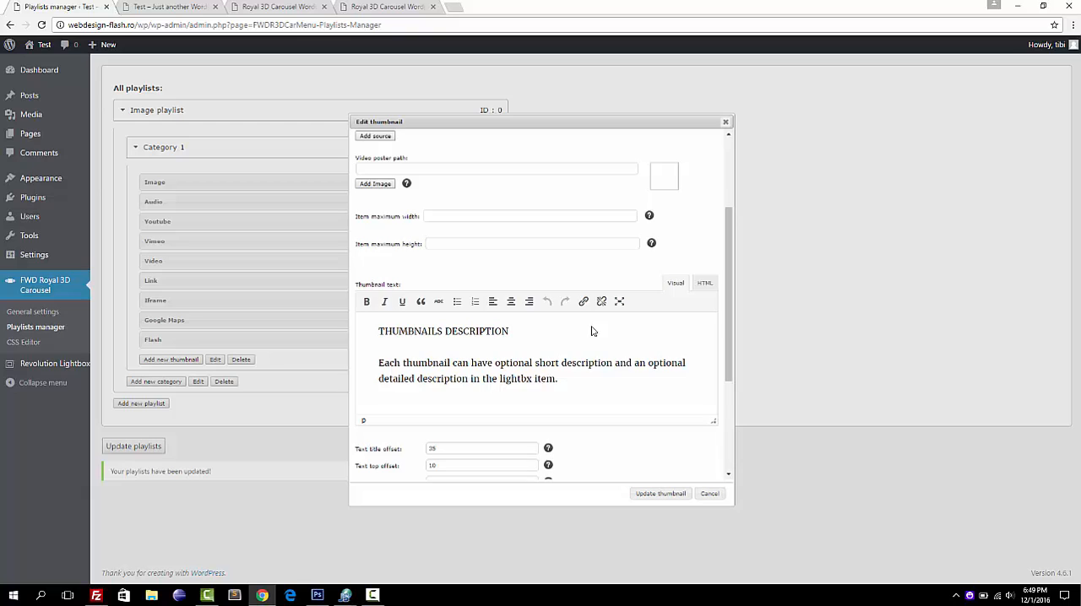
left_click(704, 287)
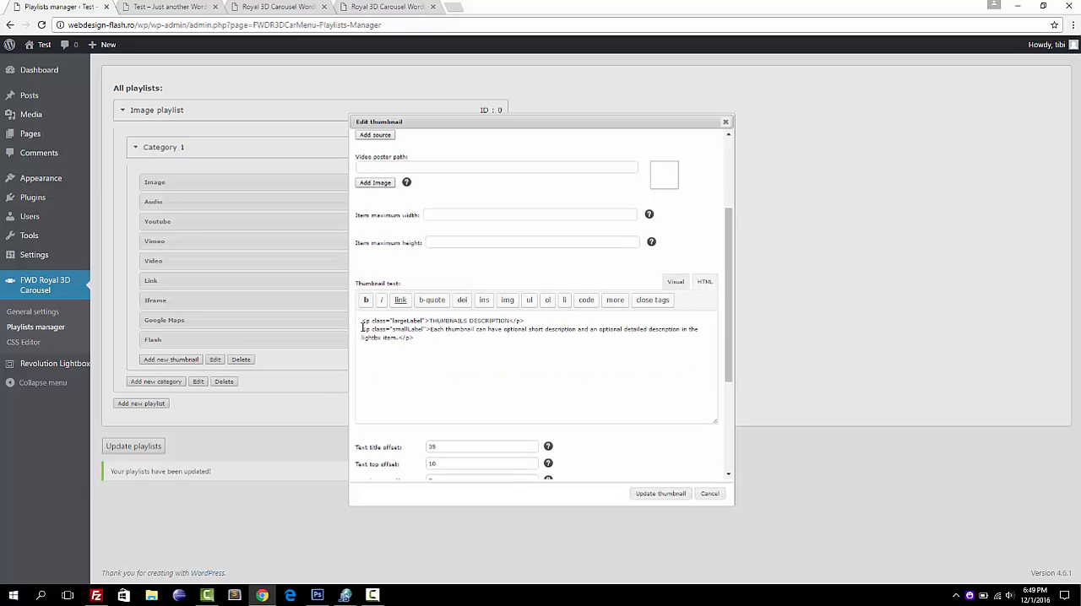
left_click_drag(363, 320, 429, 319)
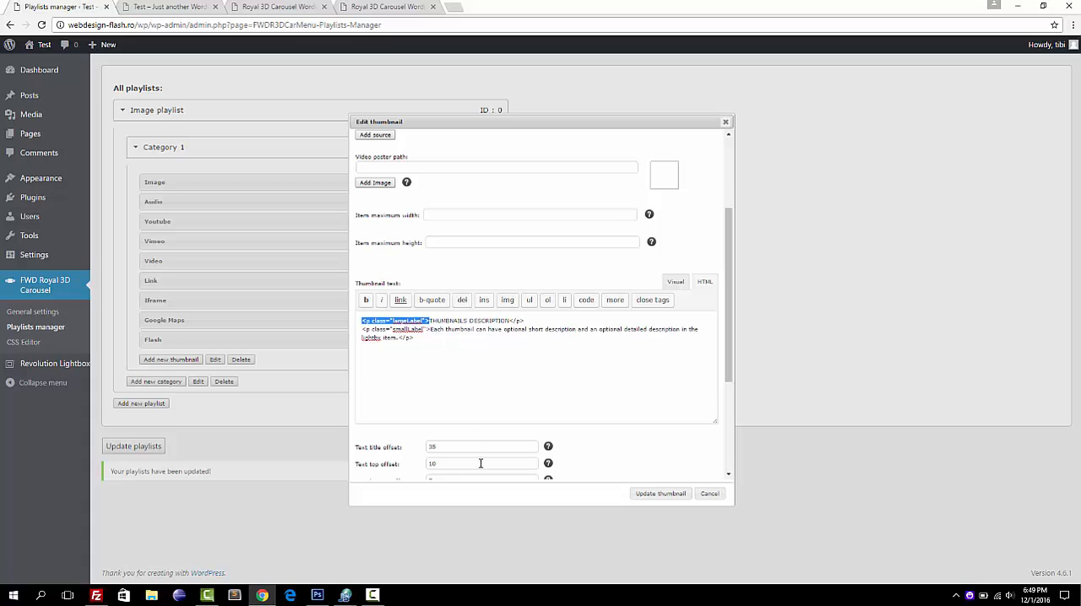
scroll(474, 373, "down", 2)
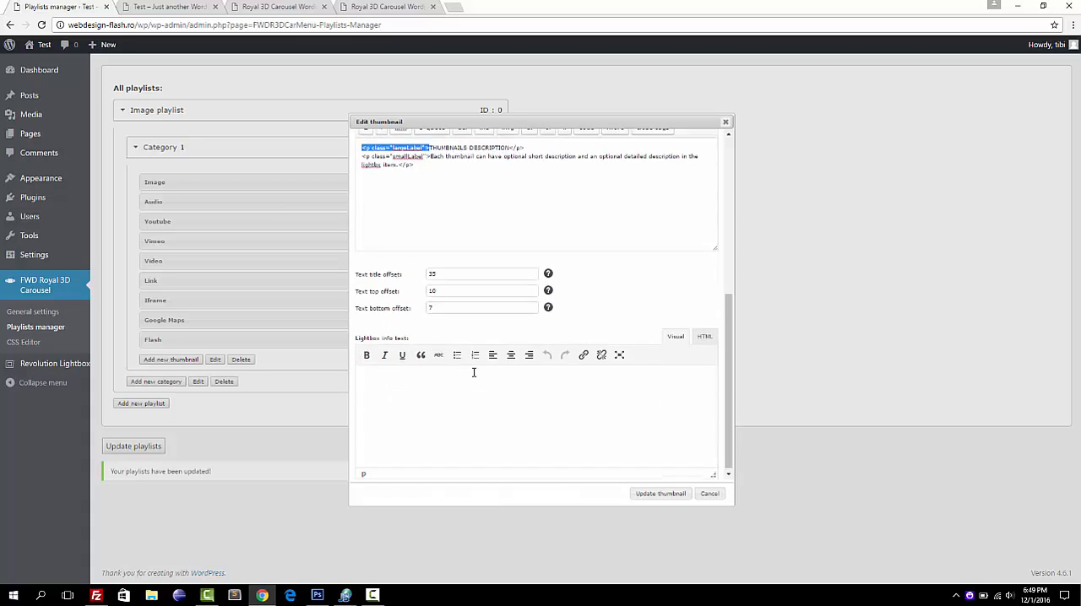
scroll(473, 372, "up", 4)
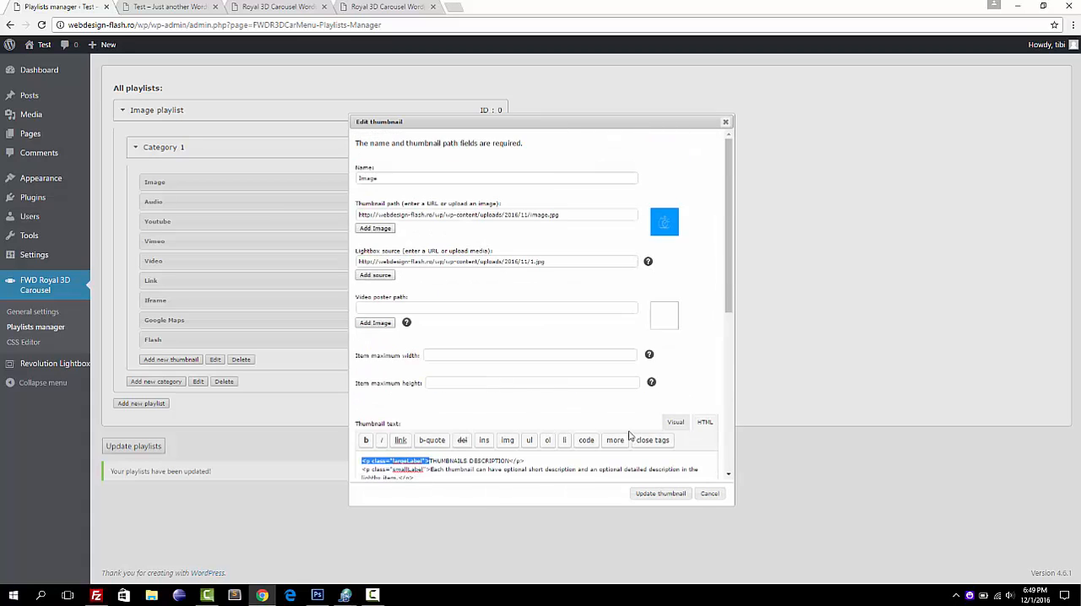
left_click(709, 495)
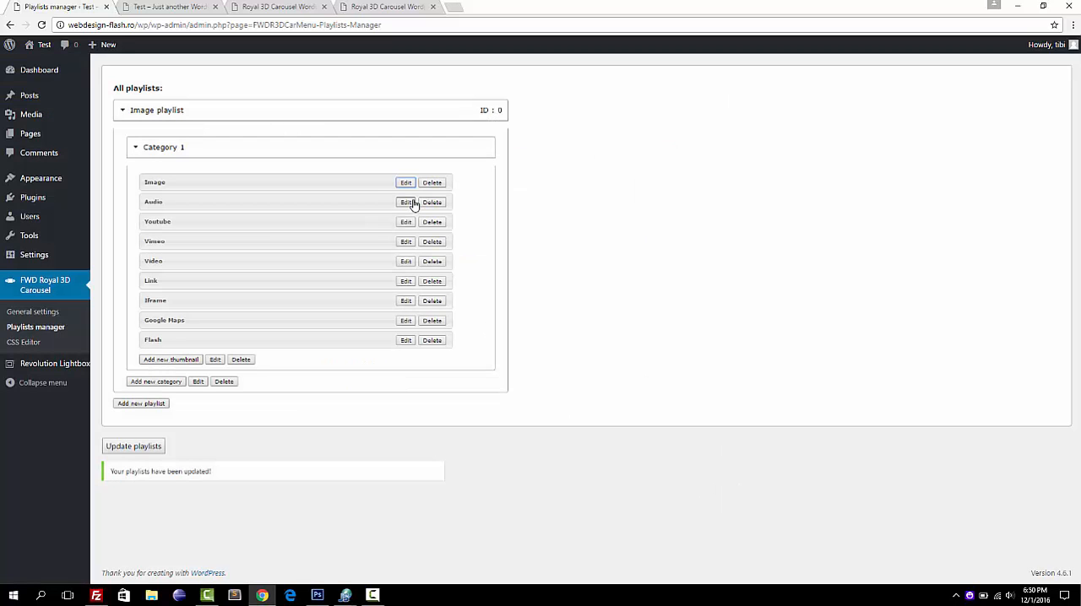
Examine the mp3 lightbox source of the Audio thumbnail and close its settings without updating.
left_click(407, 203)
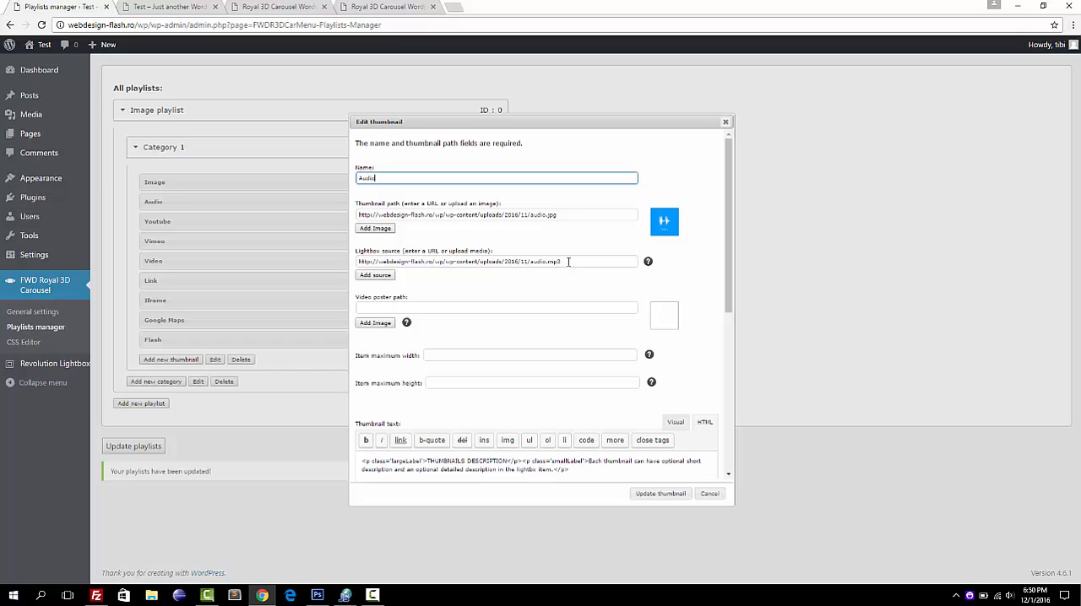
left_click_drag(565, 262, 454, 262)
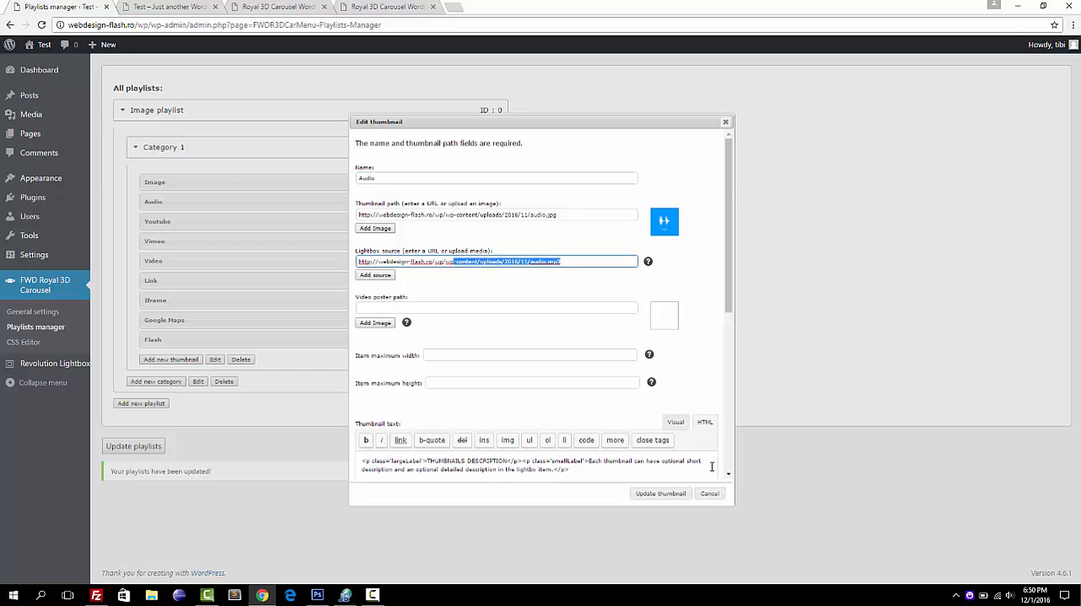
left_click(709, 494)
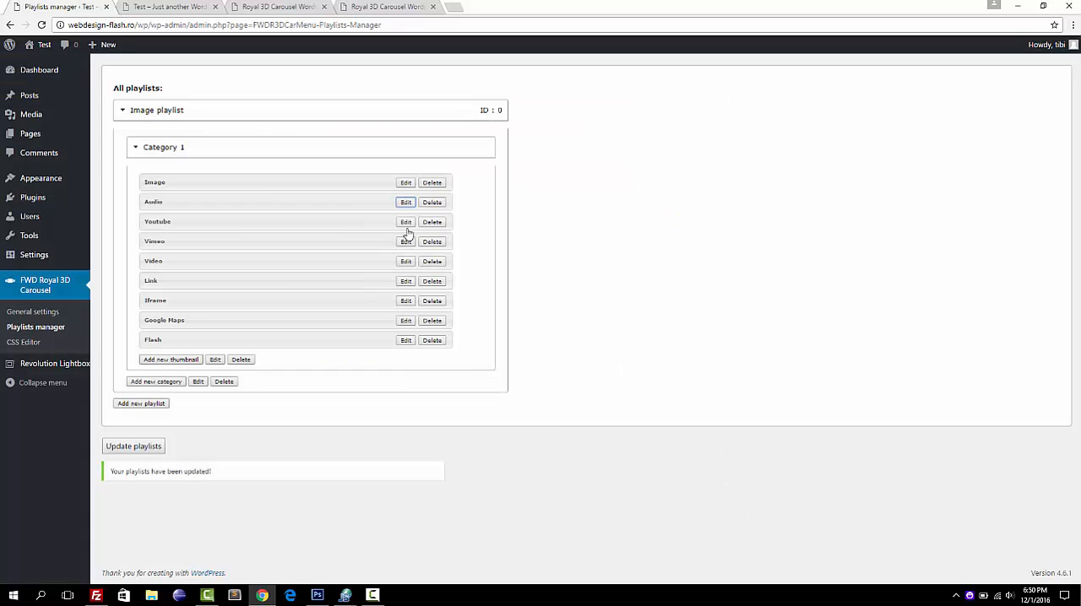
Examine the video URL used as lightbox source of the Youtube thumbnail and close its settings without updating.
left_click(407, 223)
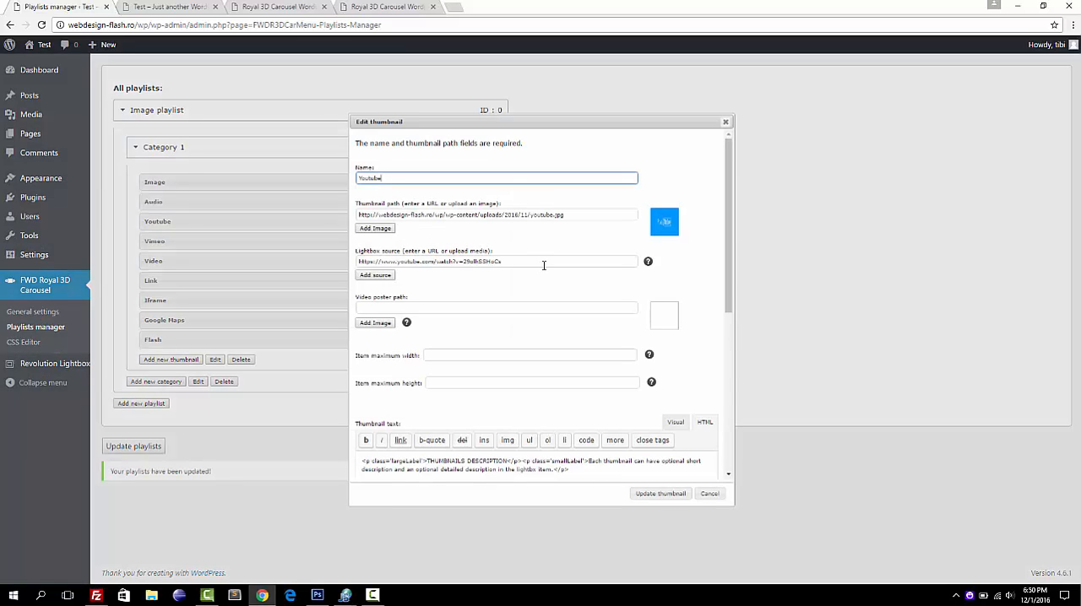
left_click_drag(544, 266, 346, 283)
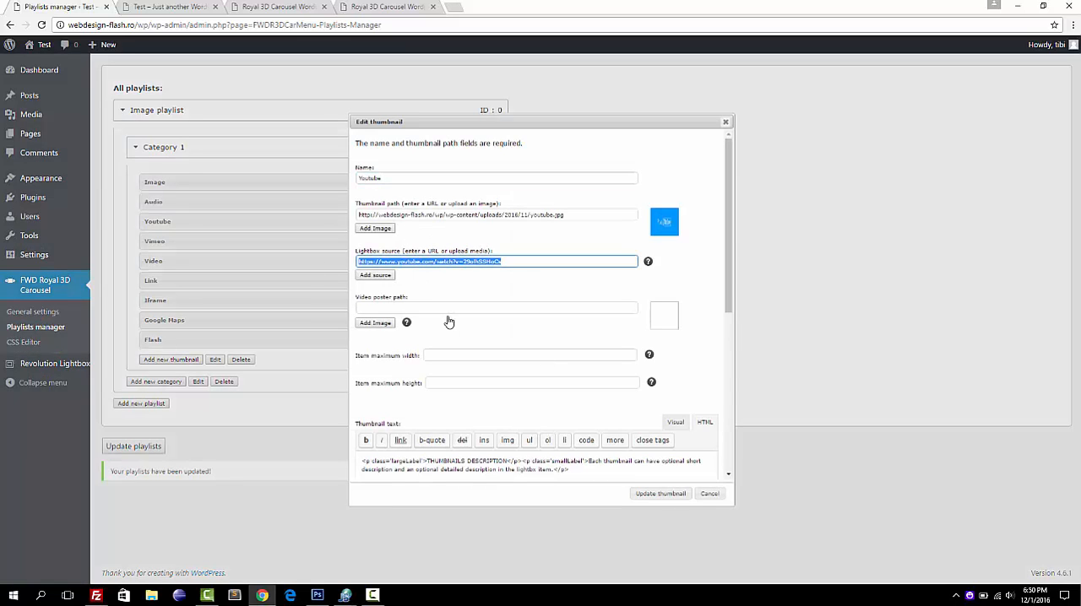
left_click(709, 493)
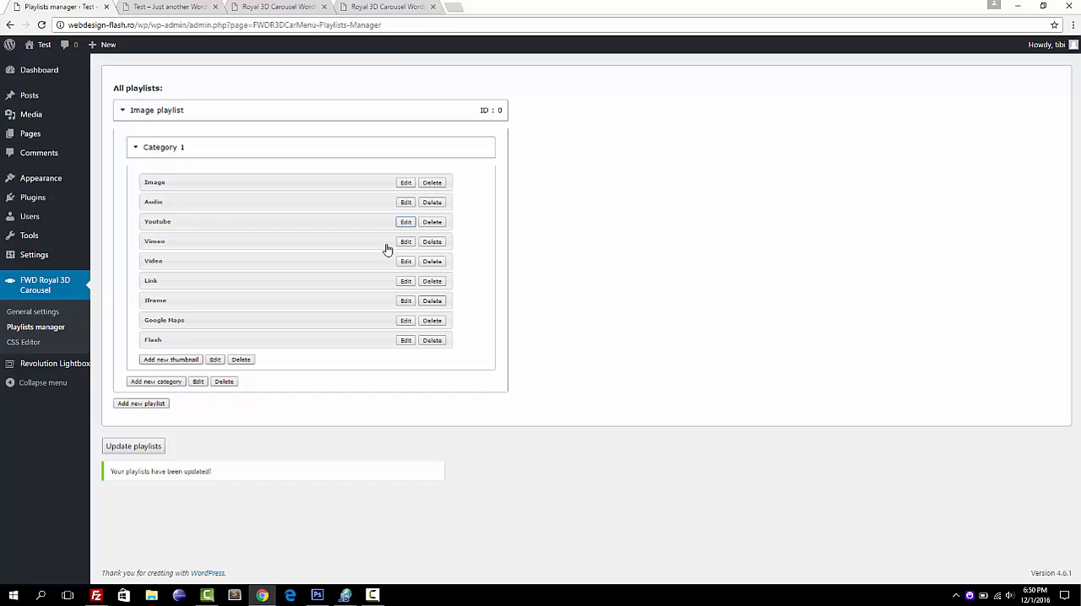
Examine the video URL used as lightbox source of the Vimeo thumbnail and close its settings without updating.
left_click(406, 242)
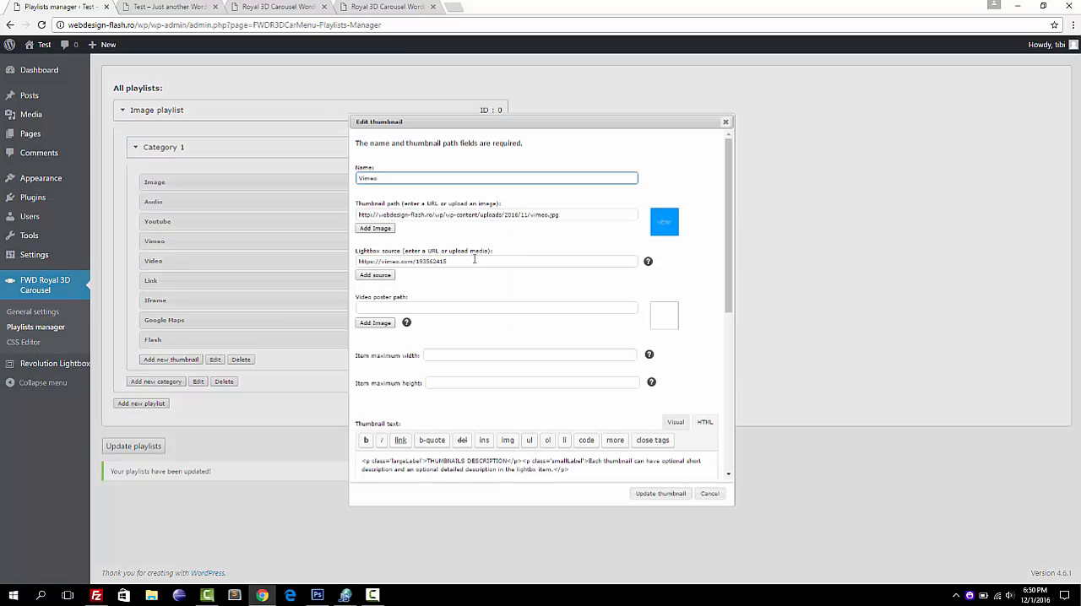
left_click_drag(474, 261, 346, 260)
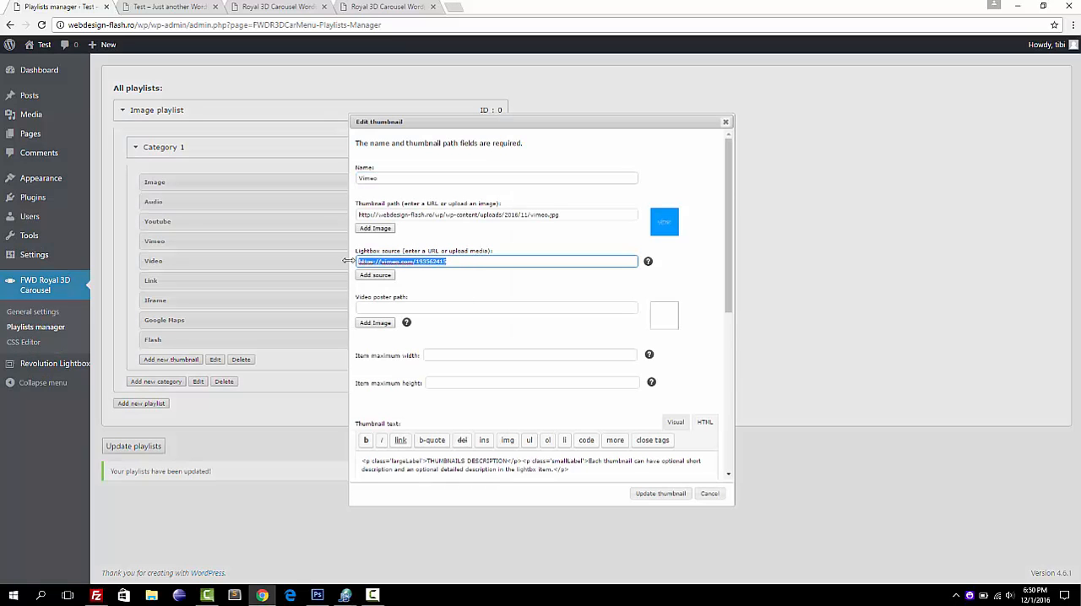
left_click(709, 493)
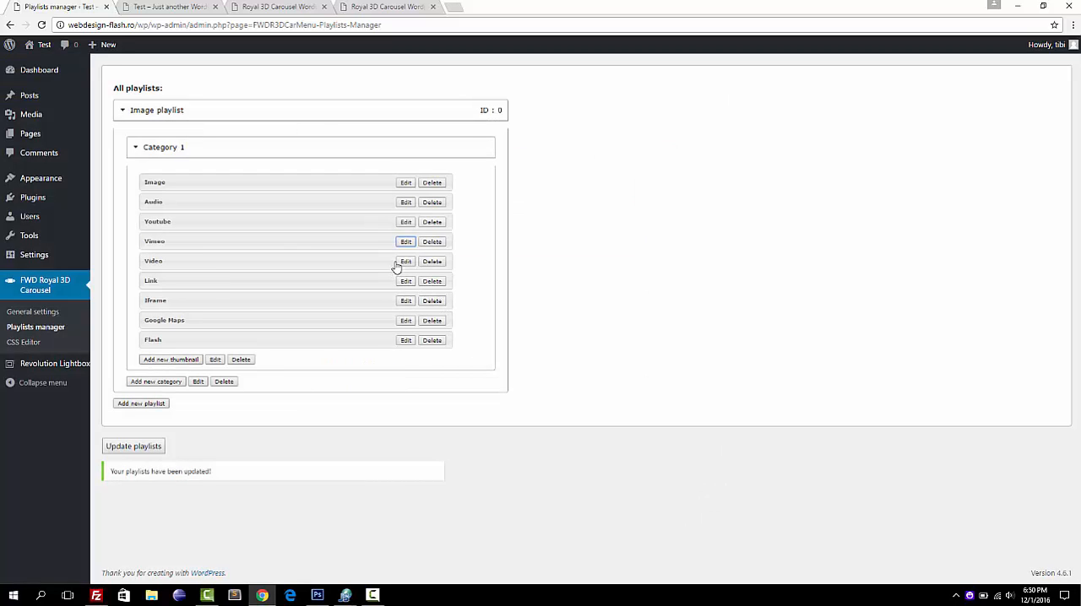
Choose video-desktop.mp4 from the media library as the Video thumbnail's lightbox source and update the thumbnail.
left_click(405, 262)
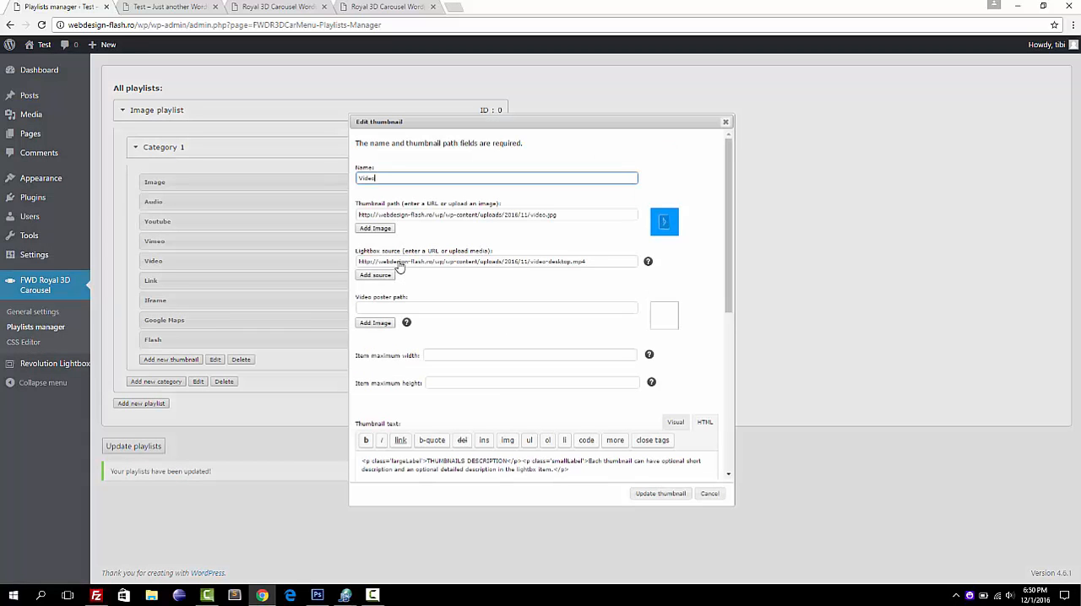
left_click(594, 266)
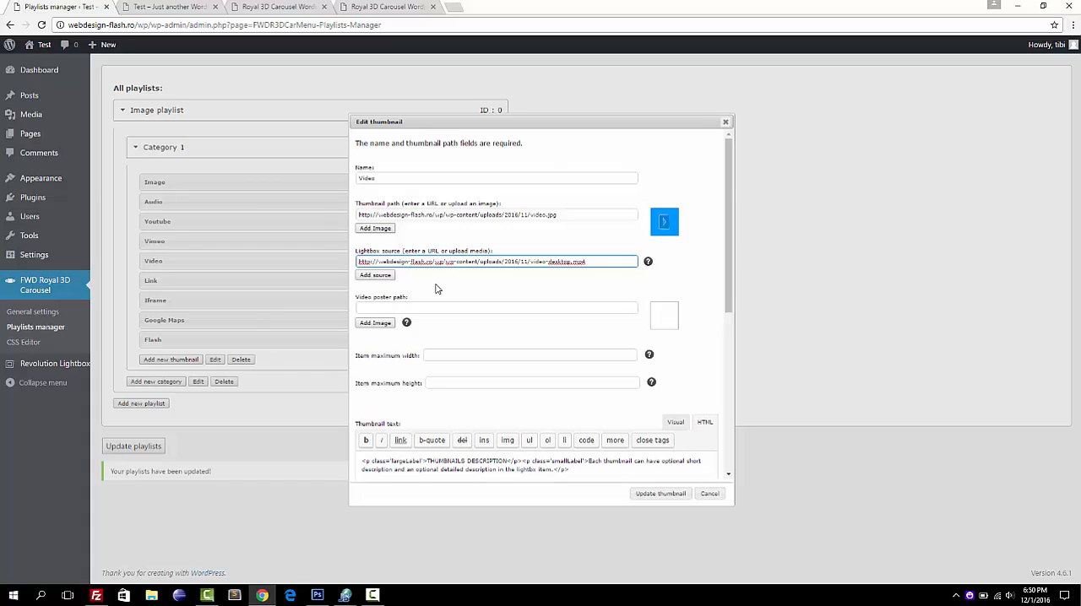
left_click(382, 284)
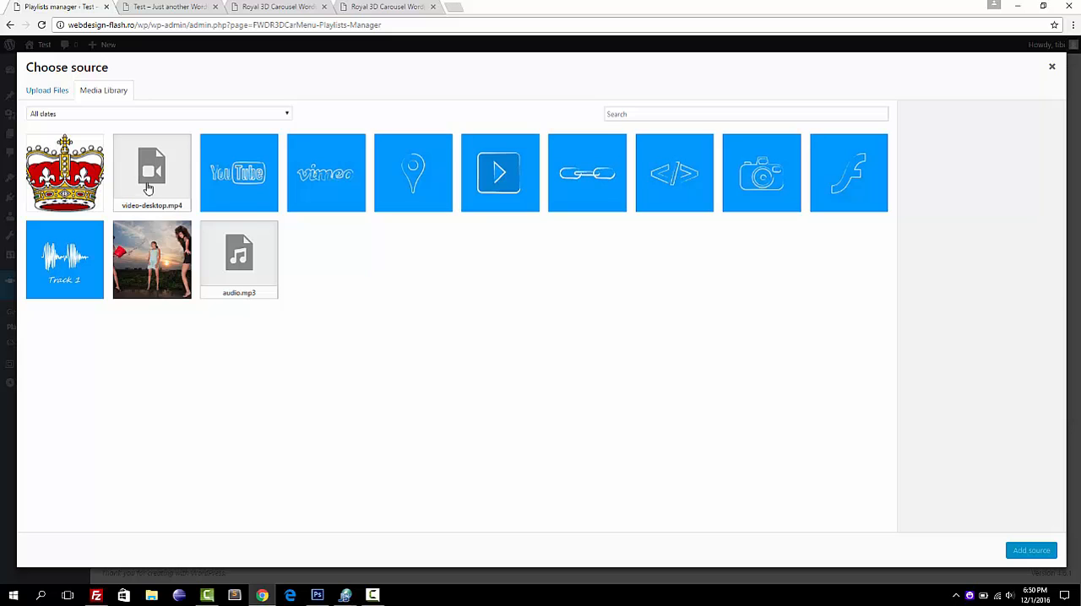
left_click(148, 187)
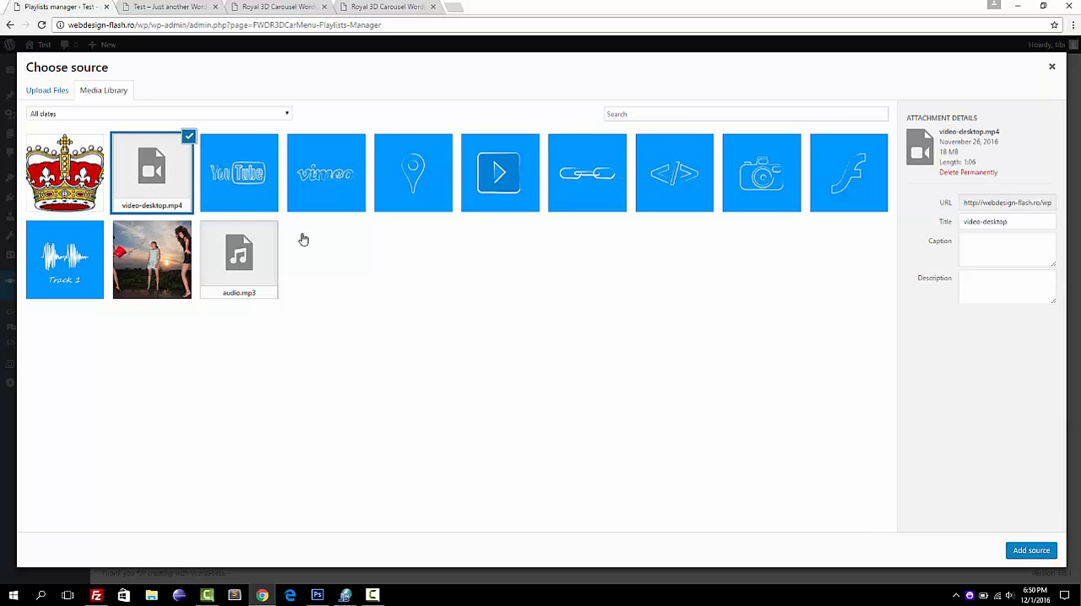
left_click(1029, 551)
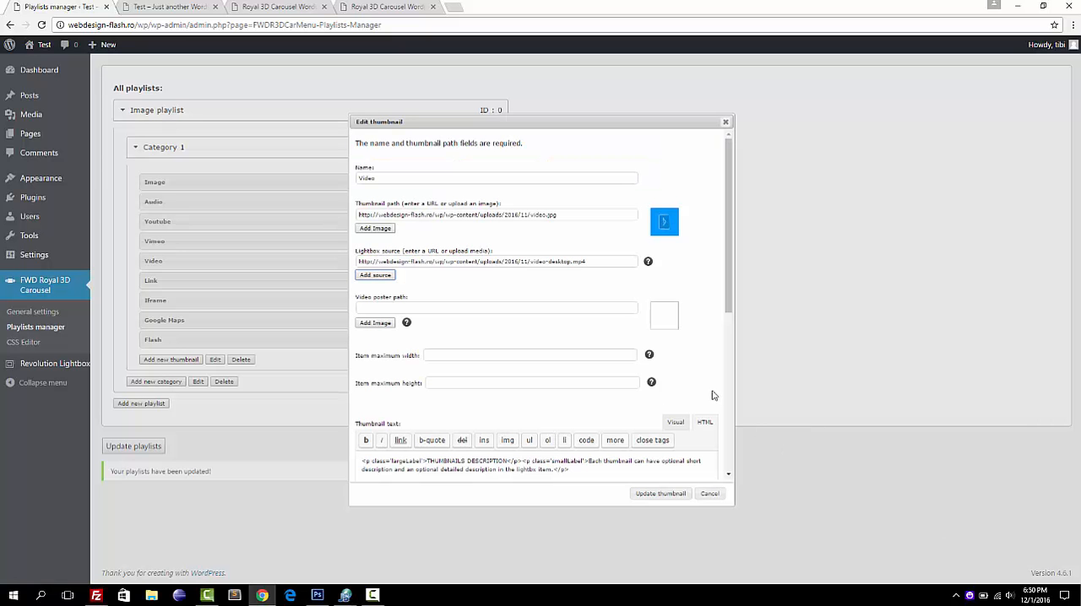
left_click(658, 496)
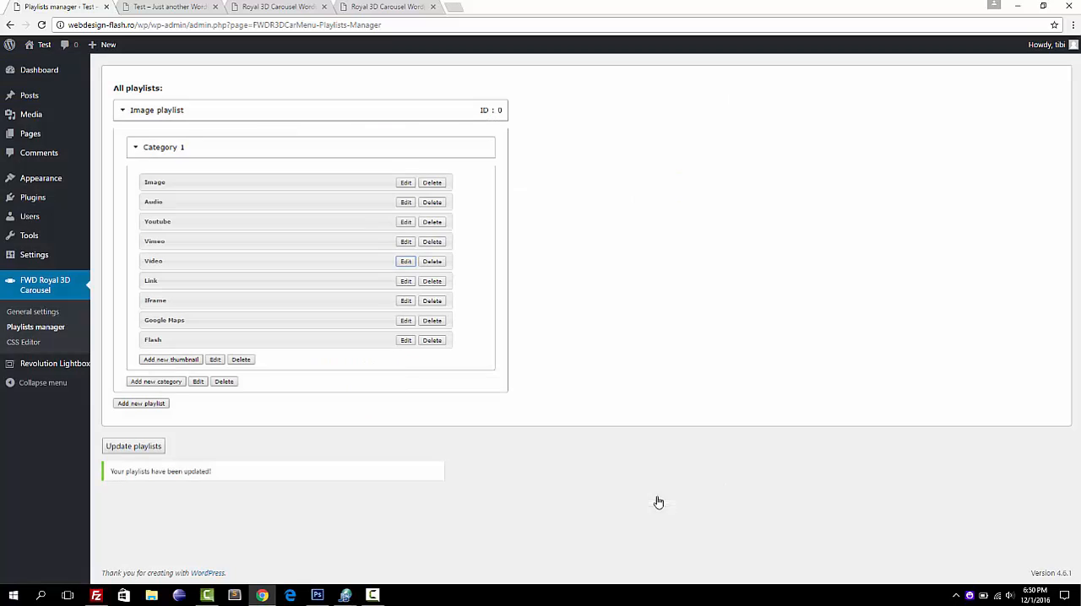
Review the link prefix and target parameter in the Link thumbnail's lightbox source, correct the target to _blank, and update the thumbnail.
left_click(405, 281)
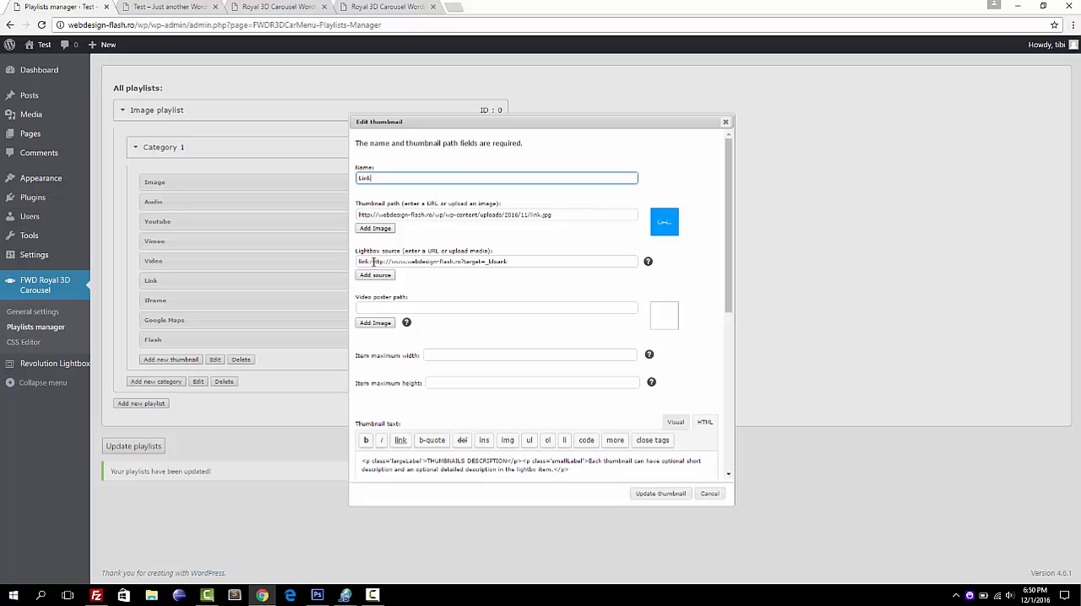
left_click_drag(372, 262, 355, 262)
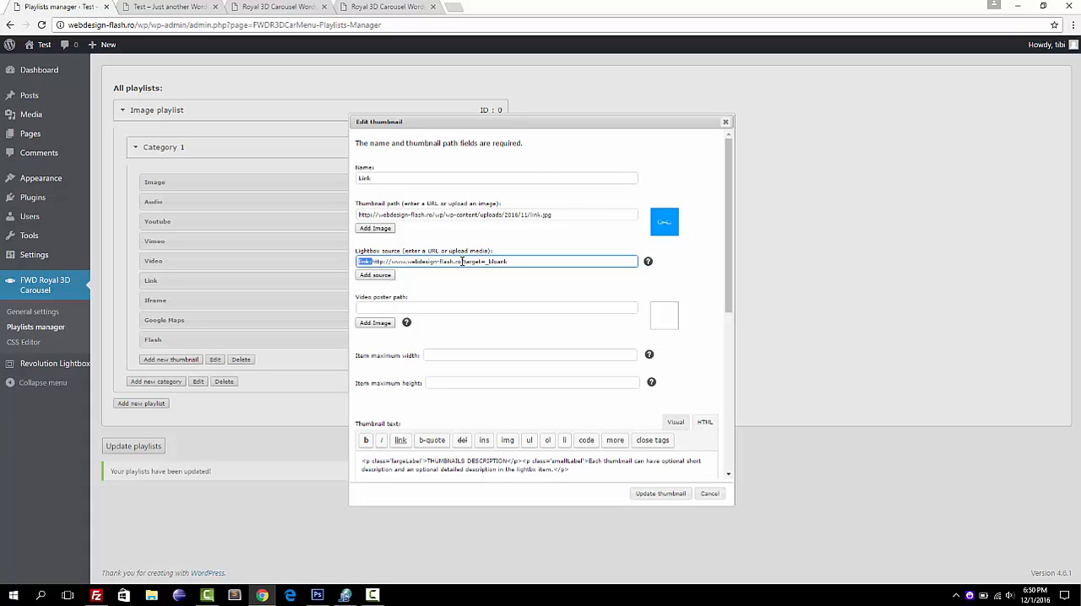
left_click_drag(462, 262, 507, 262)
left_click(521, 294)
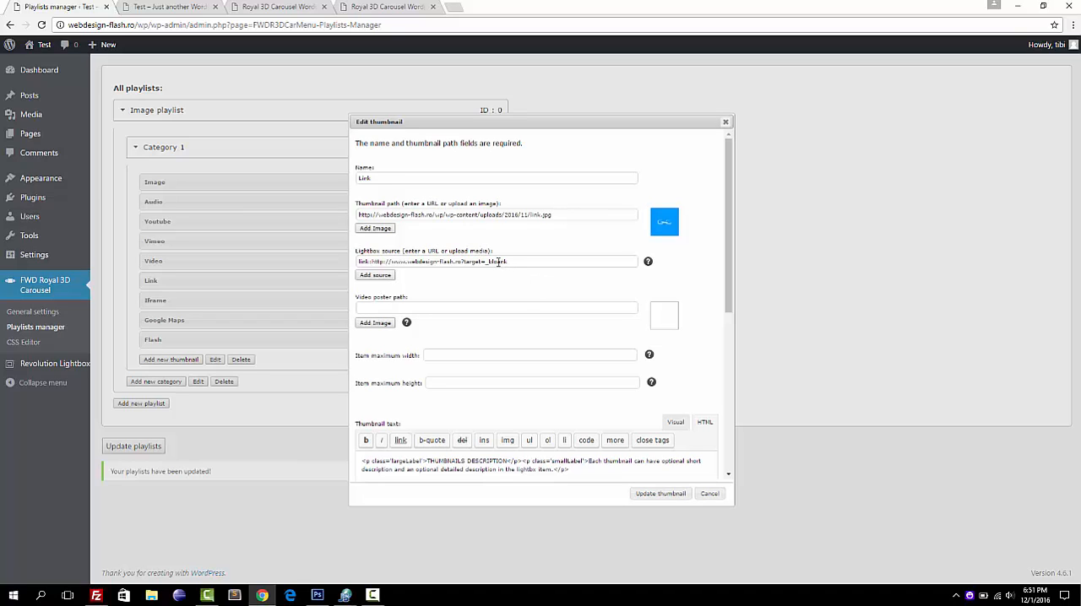
left_click(498, 263)
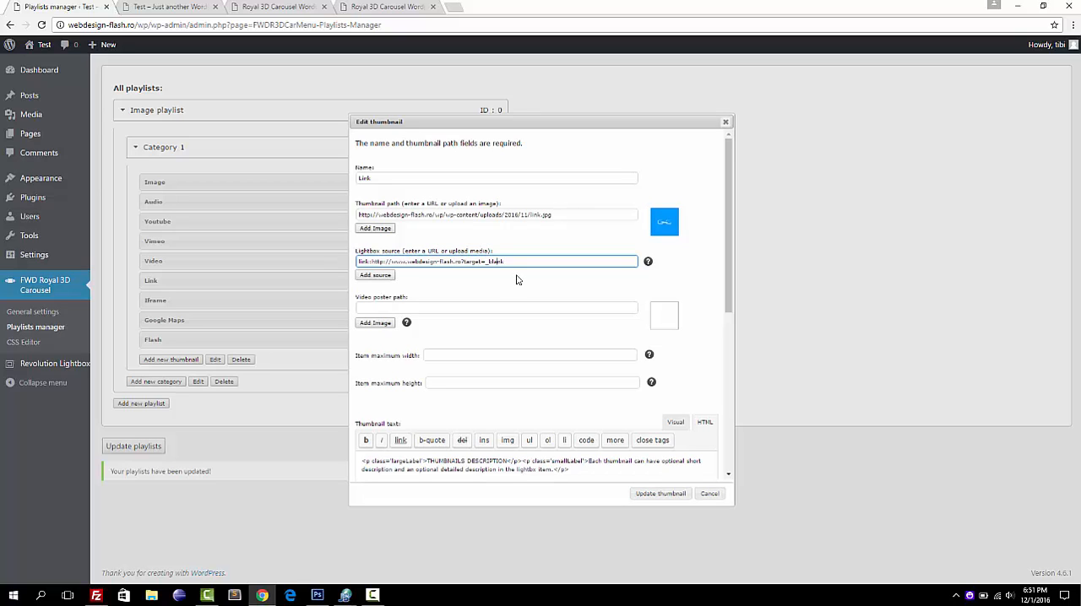
left_click(677, 494)
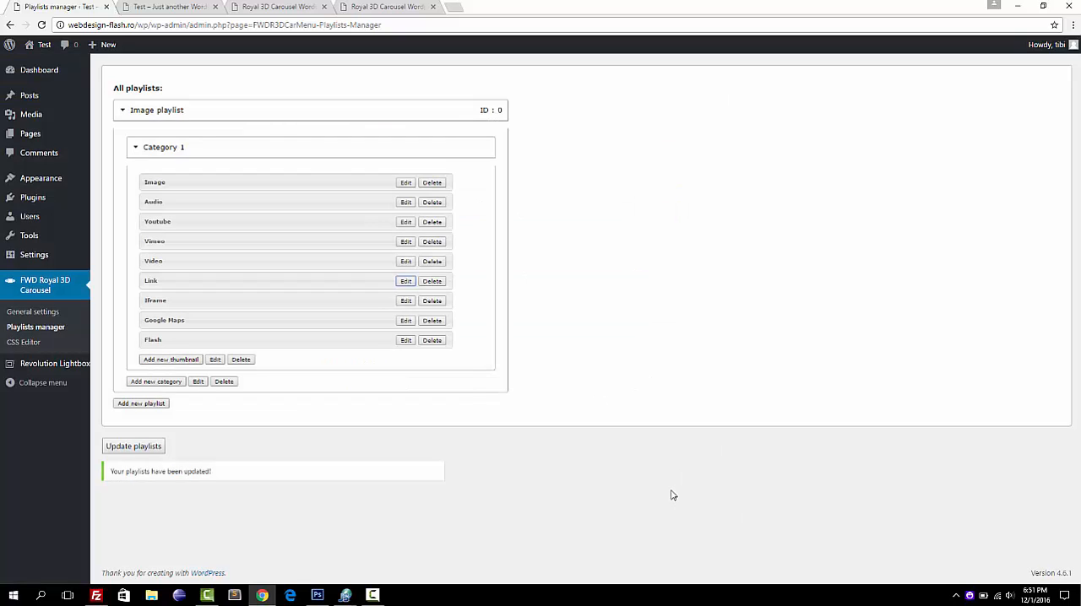
Examine the website URL used as lightbox source of the Iframe thumbnail and close its settings without updating.
left_click(407, 302)
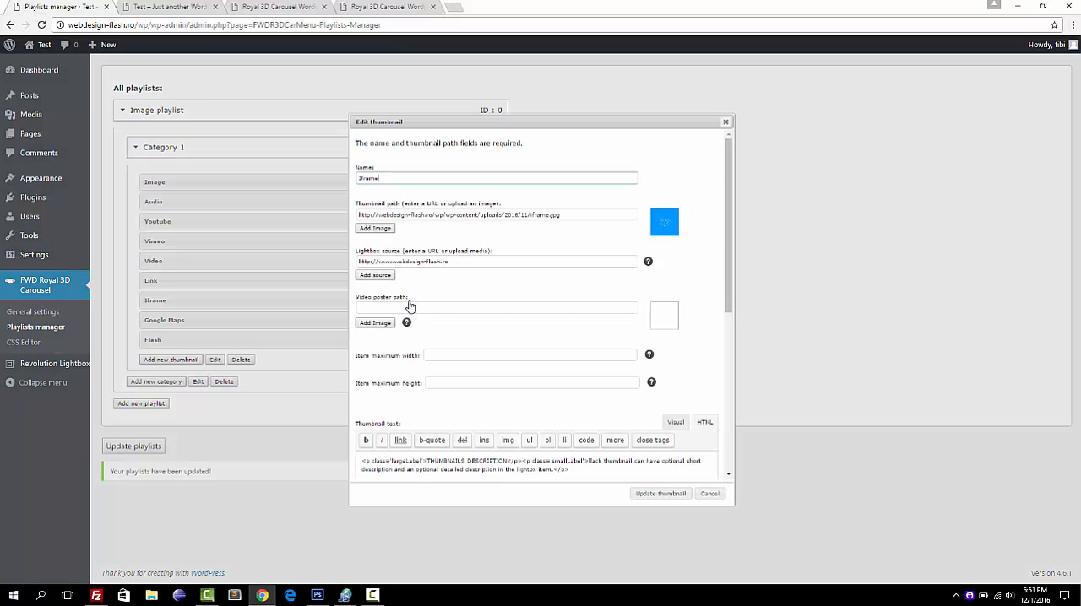
left_click(463, 260)
left_click_drag(463, 260, 353, 254)
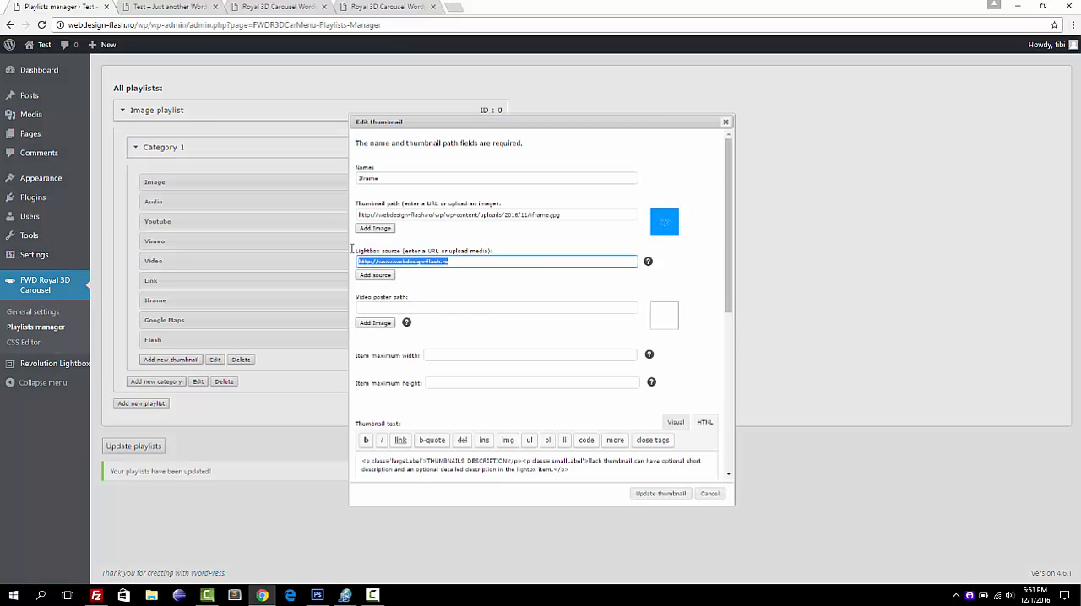
left_click(711, 497)
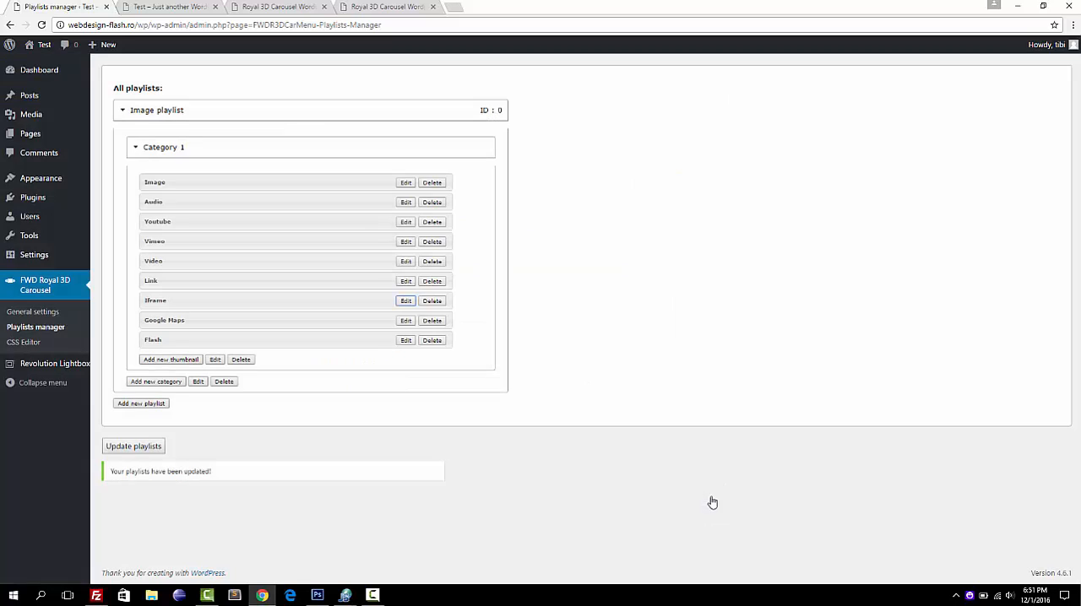
Examine the embed URL used as lightbox source of the Google Maps thumbnail and close its settings without updating.
left_click(405, 320)
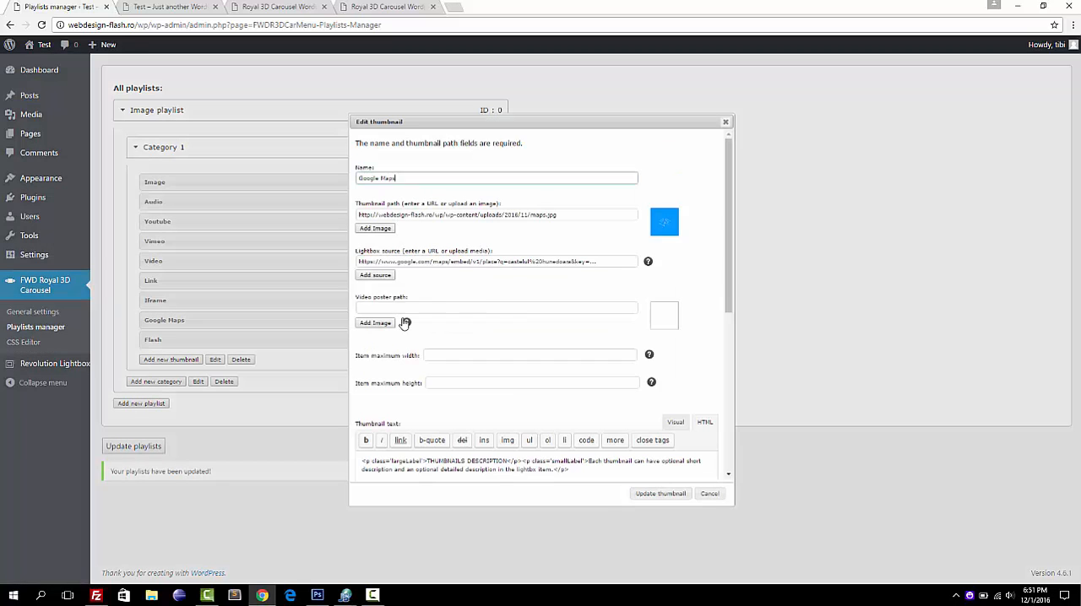
triple_click(597, 260)
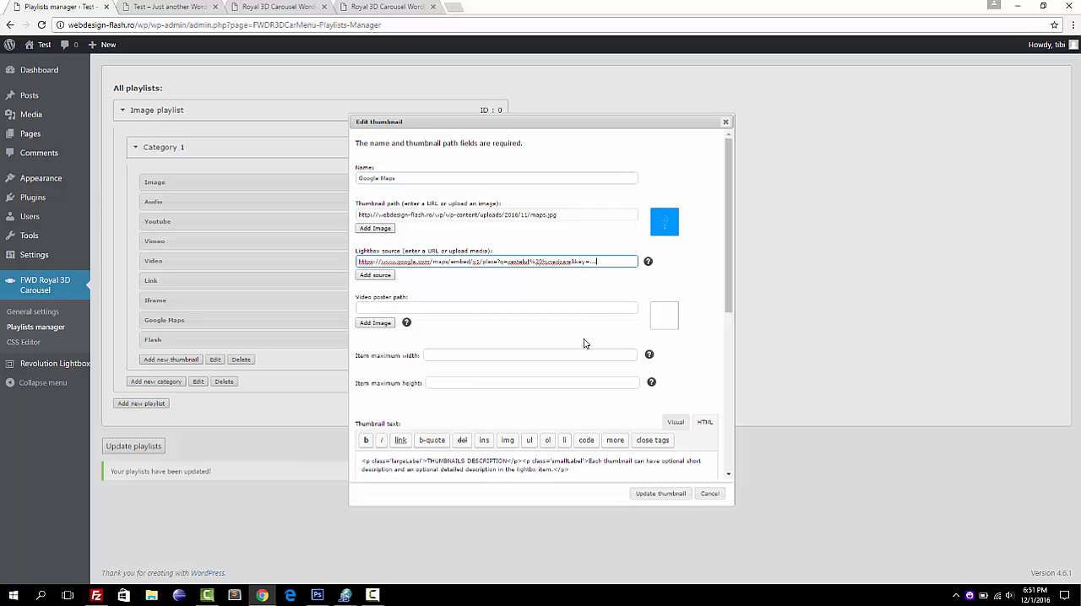
left_click(708, 493)
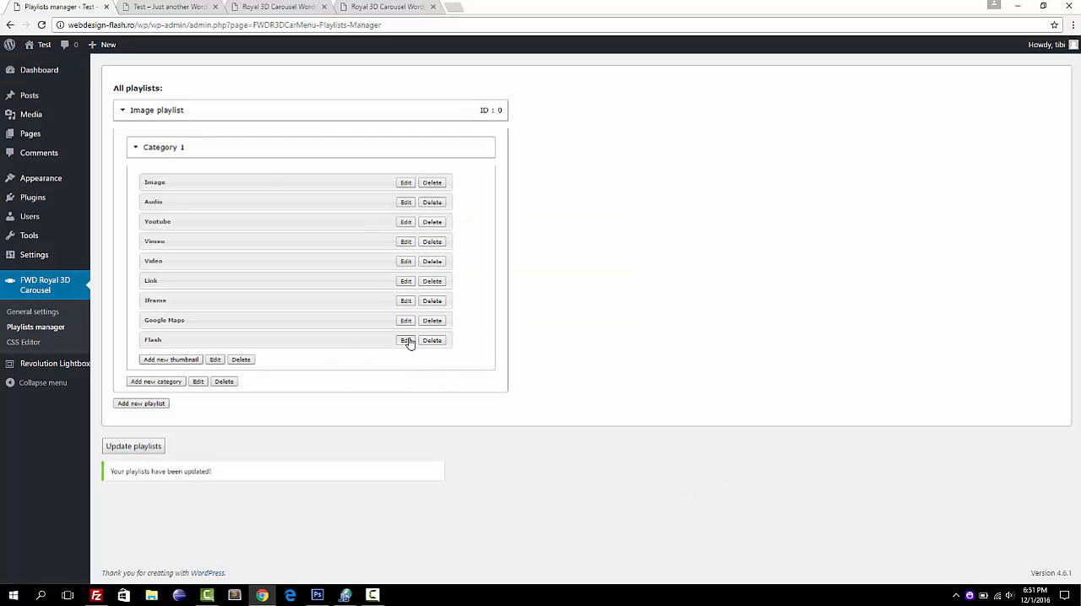
Review the swf lightbox source of the Flash thumbnail, update the thumbnail, and save the playlists.
left_click(407, 341)
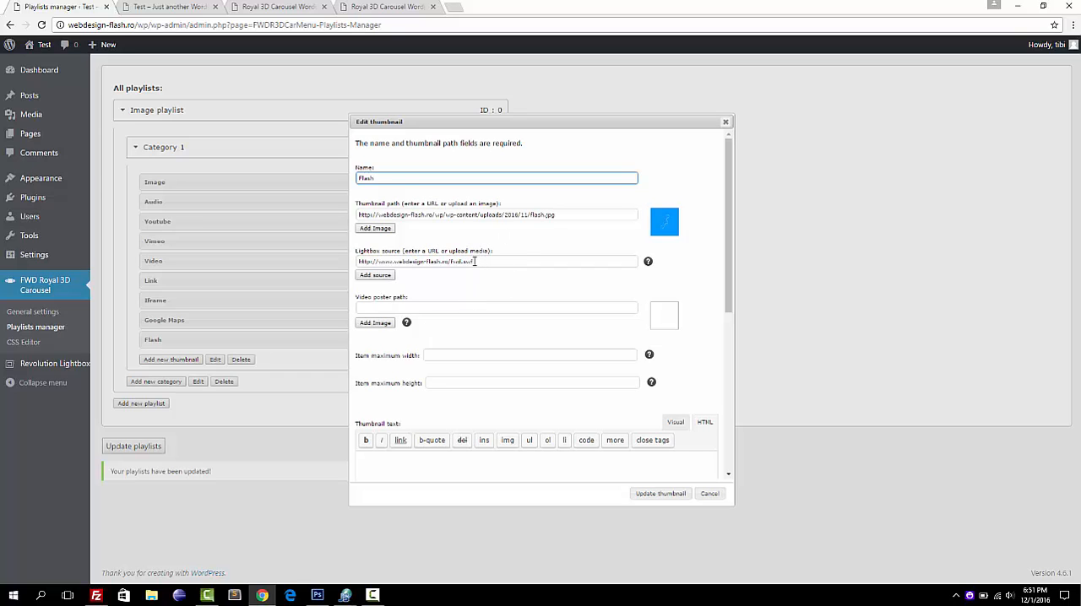
left_click_drag(475, 262, 333, 263)
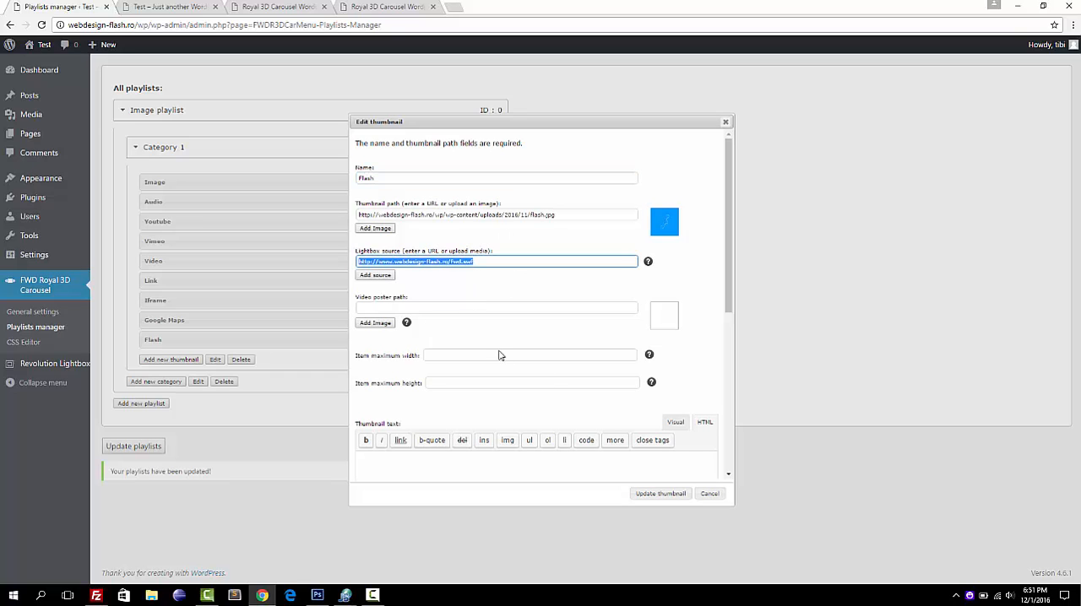
left_click(652, 494)
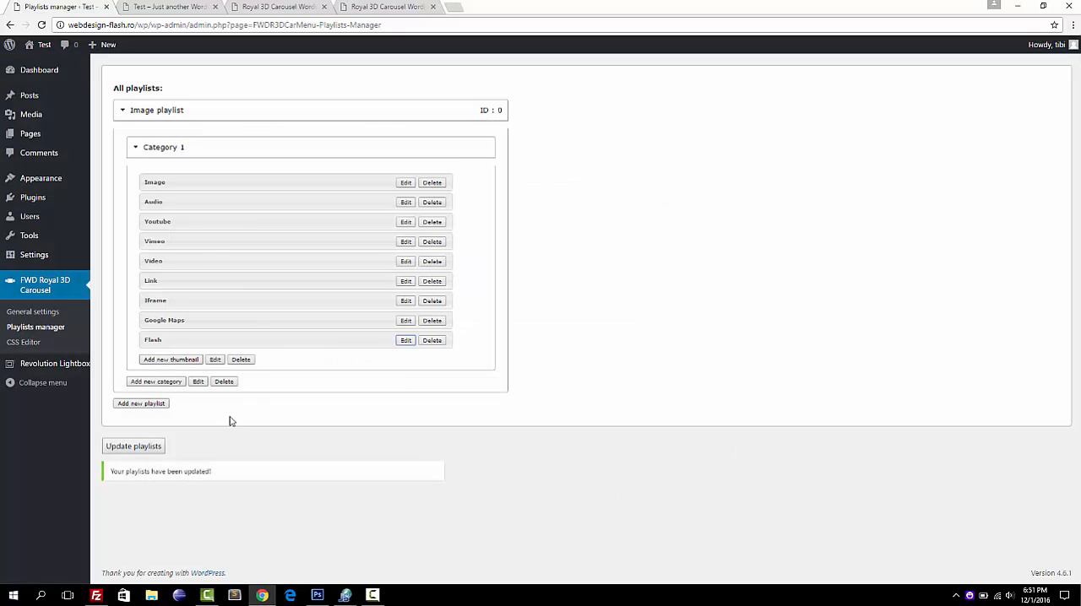
left_click(128, 445)
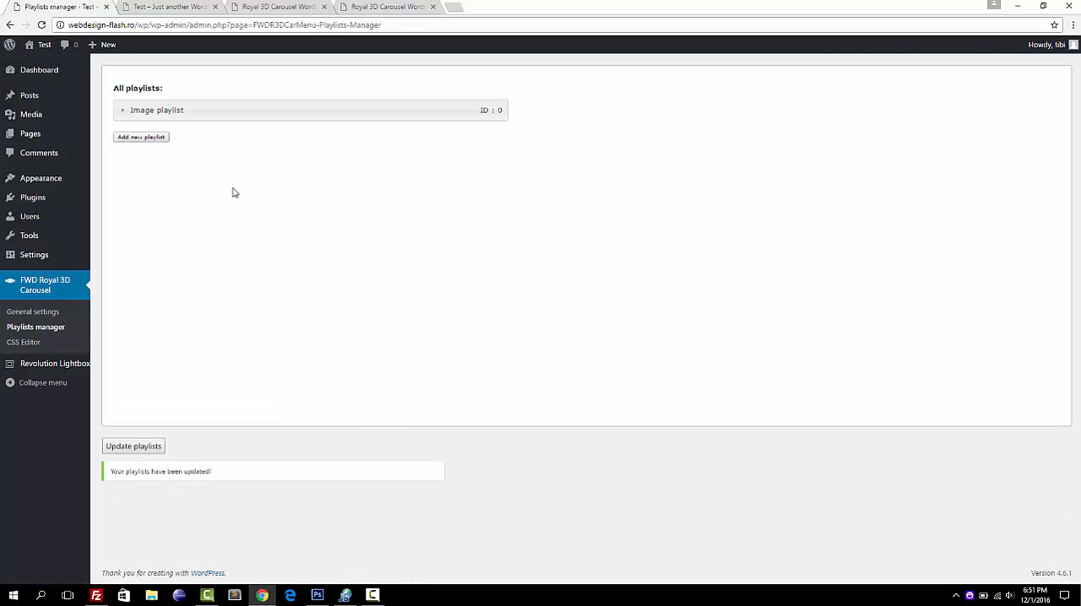
Add a thumbnail named "My thumbnail" with the crown image imgres.png to Category 1 of the Image playlist, leaving its lightbox source empty.
left_click(250, 122)
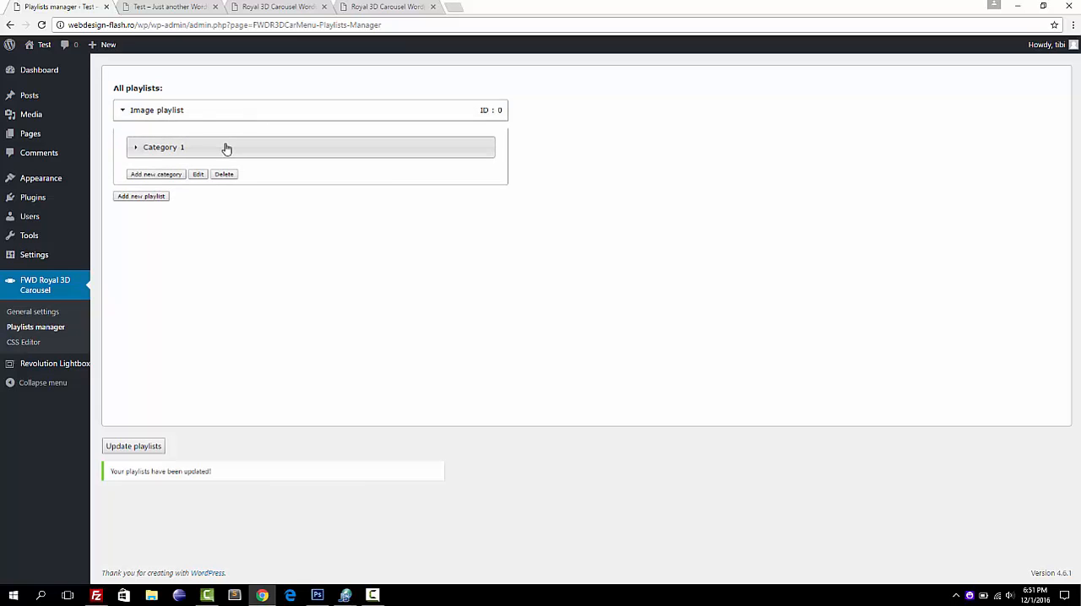
left_click(224, 147)
left_click(158, 361)
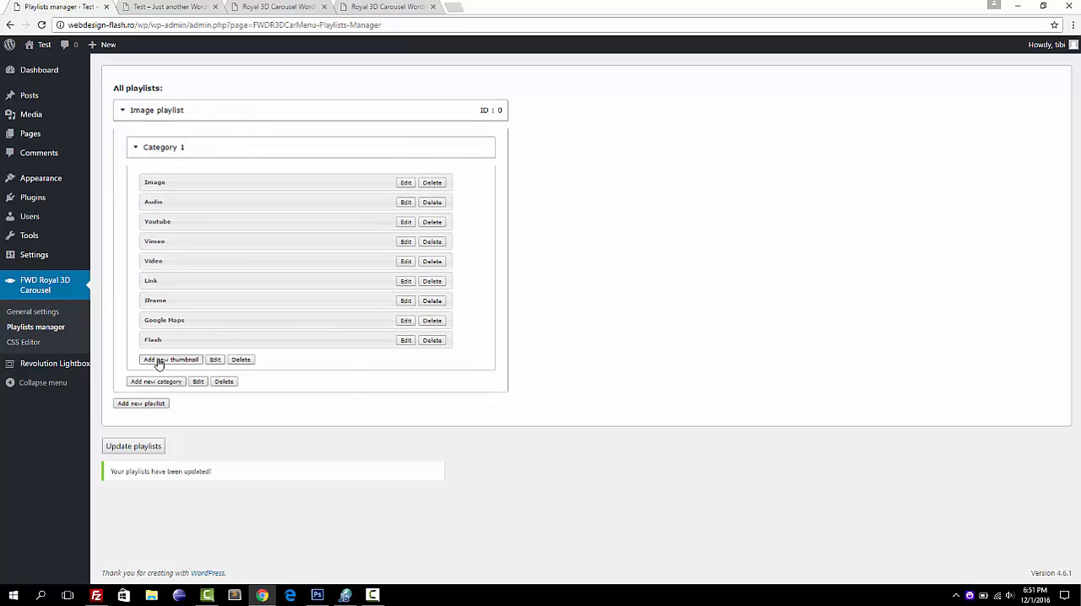
type("My thumbnail")
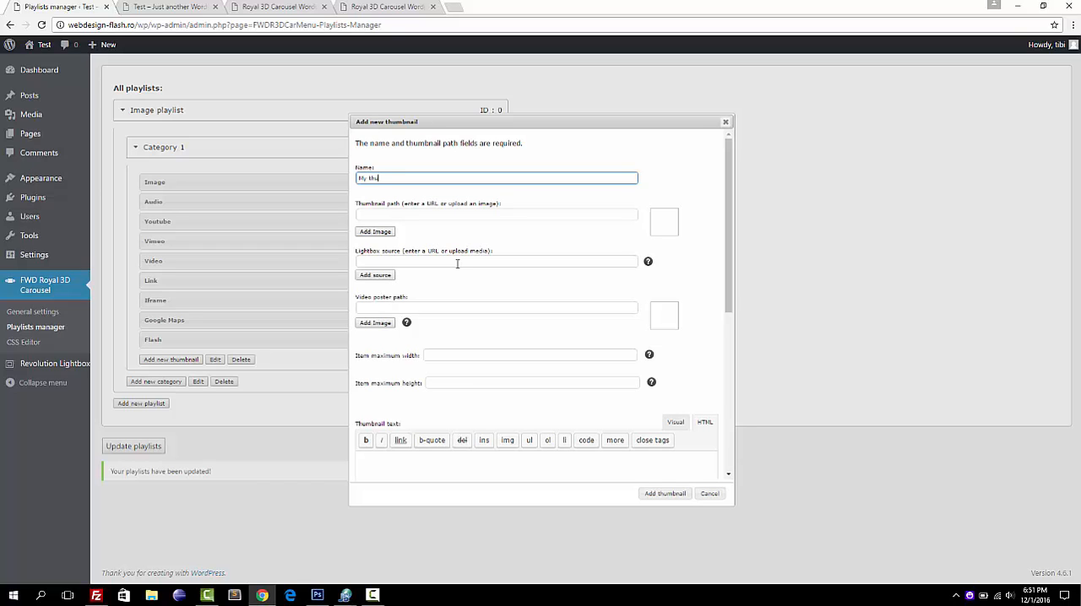
left_click(378, 230)
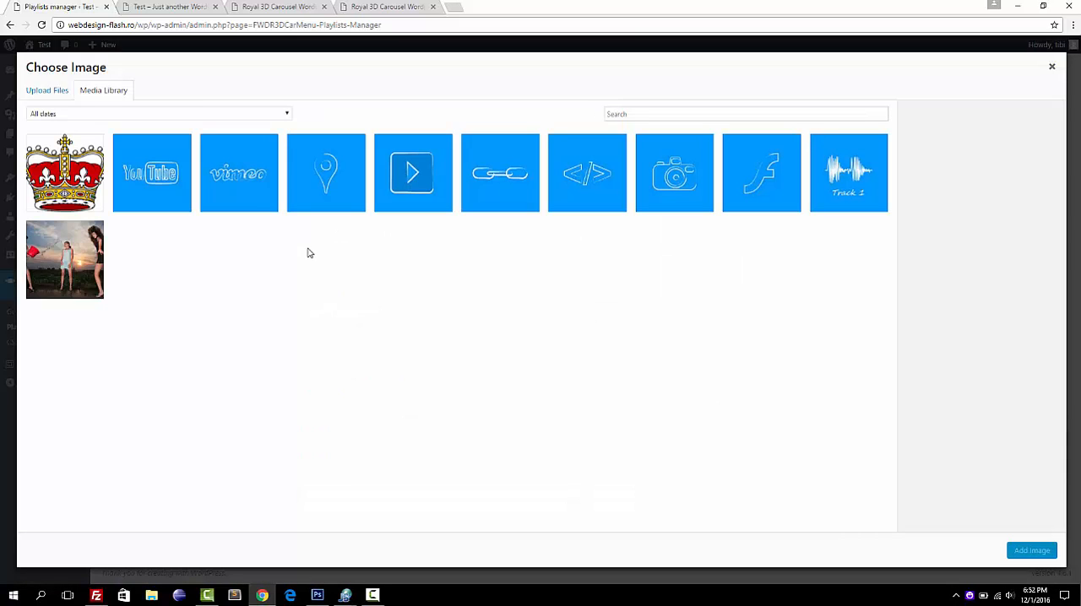
left_click(248, 200)
left_click(75, 173)
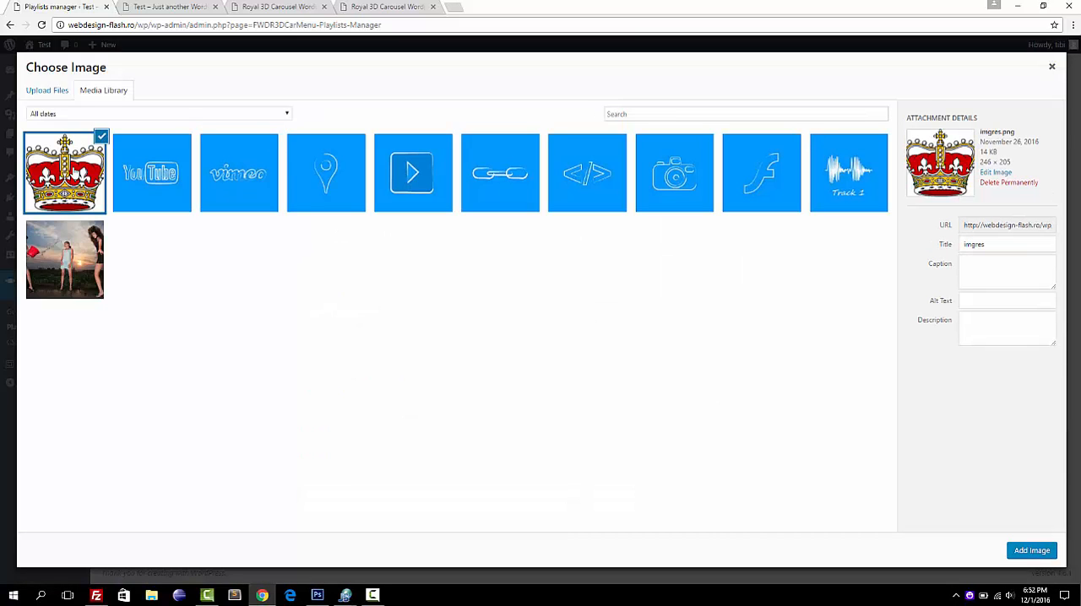
left_click(1032, 551)
left_click(419, 261)
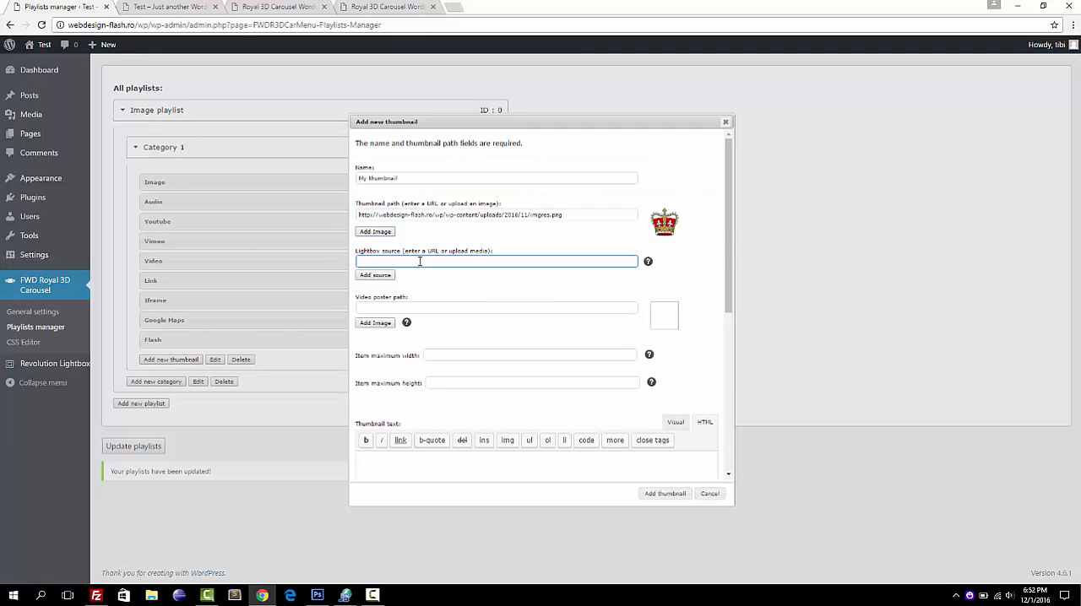
left_click(650, 494)
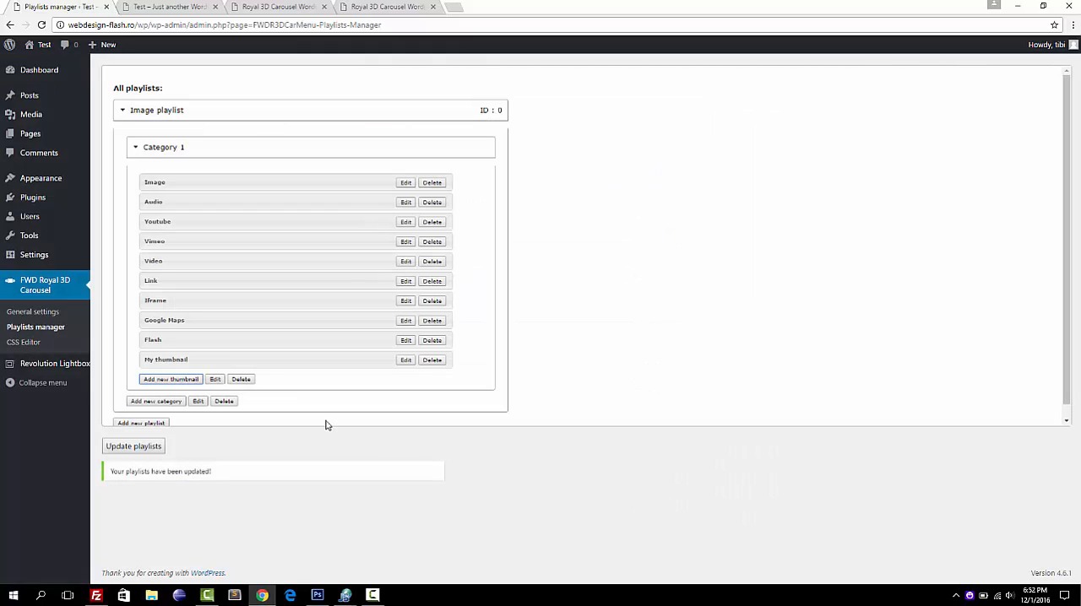
Save the playlists and expand the Image playlist and Category 1 to check the thumbnail list.
left_click(136, 445)
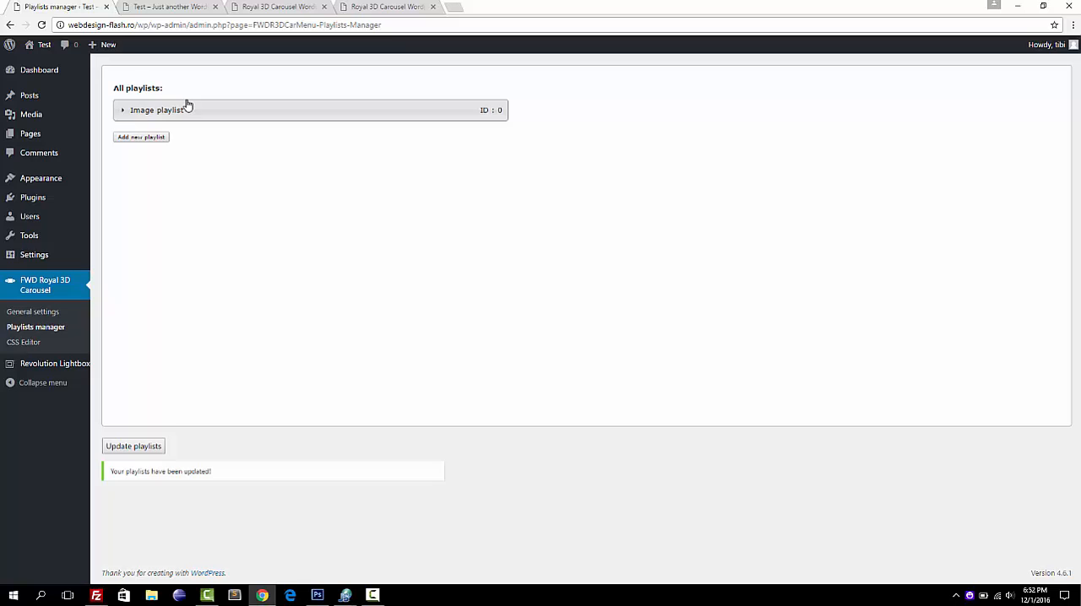
left_click(188, 106)
left_click(178, 152)
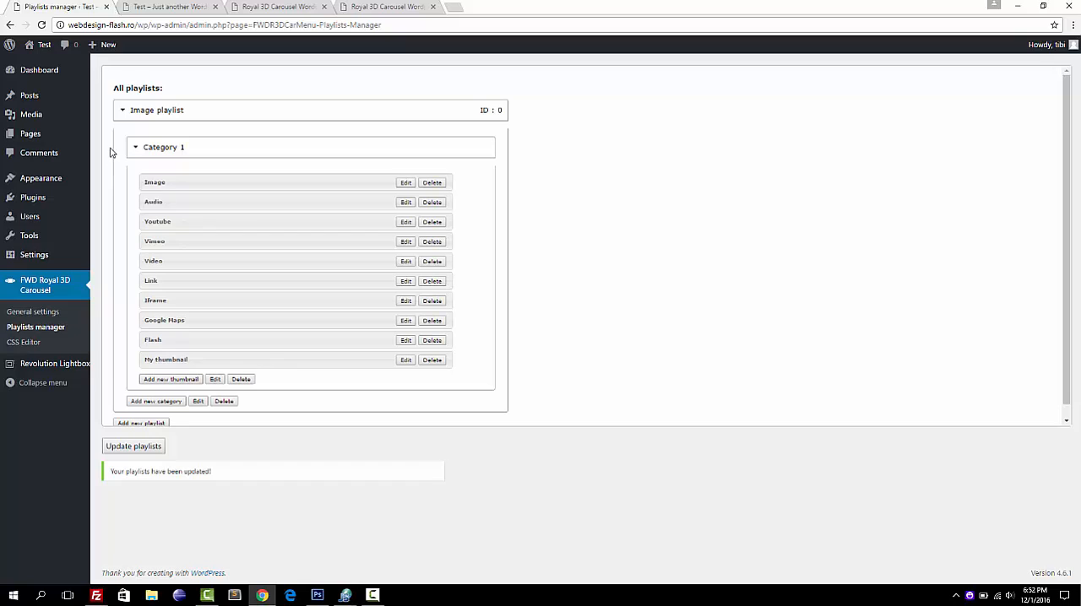
Open the "Hello world!" post for editing and delete the carousel shortcode from its content.
mouse_move(50, 137)
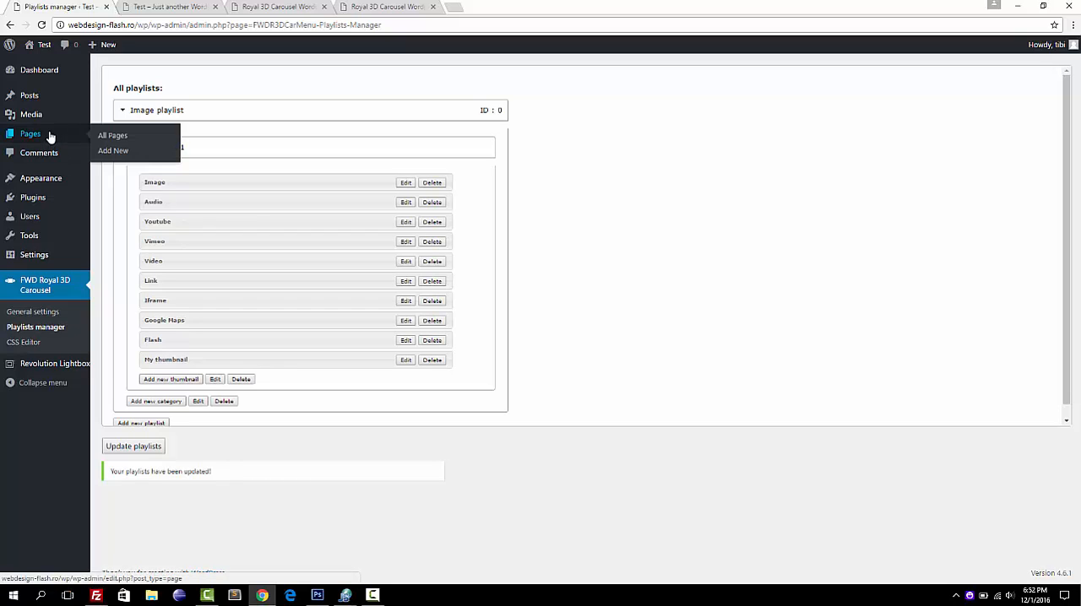
mouse_move(46, 102)
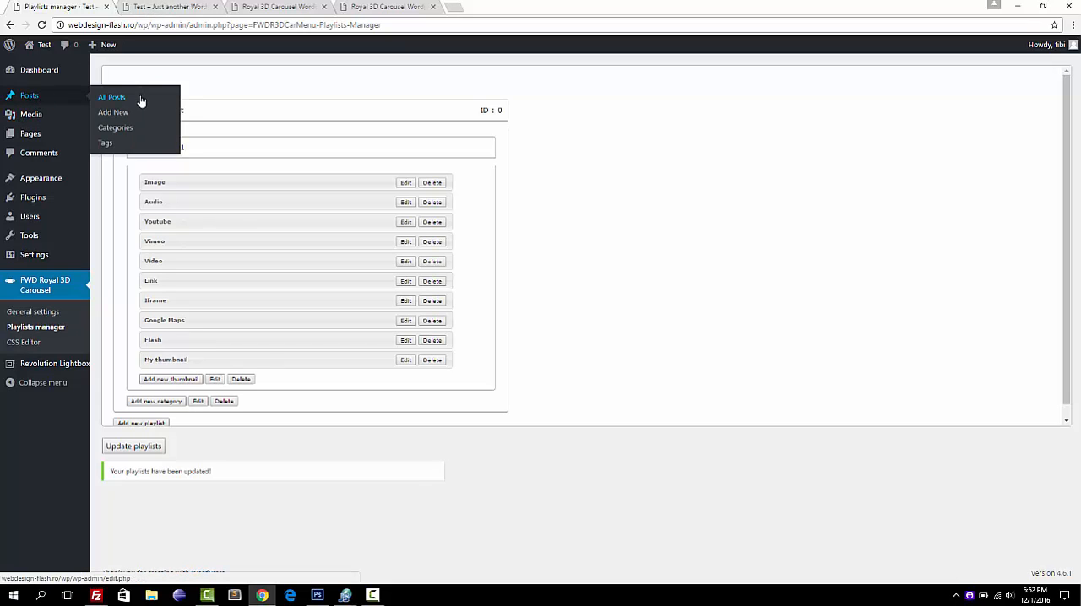
left_click(141, 101)
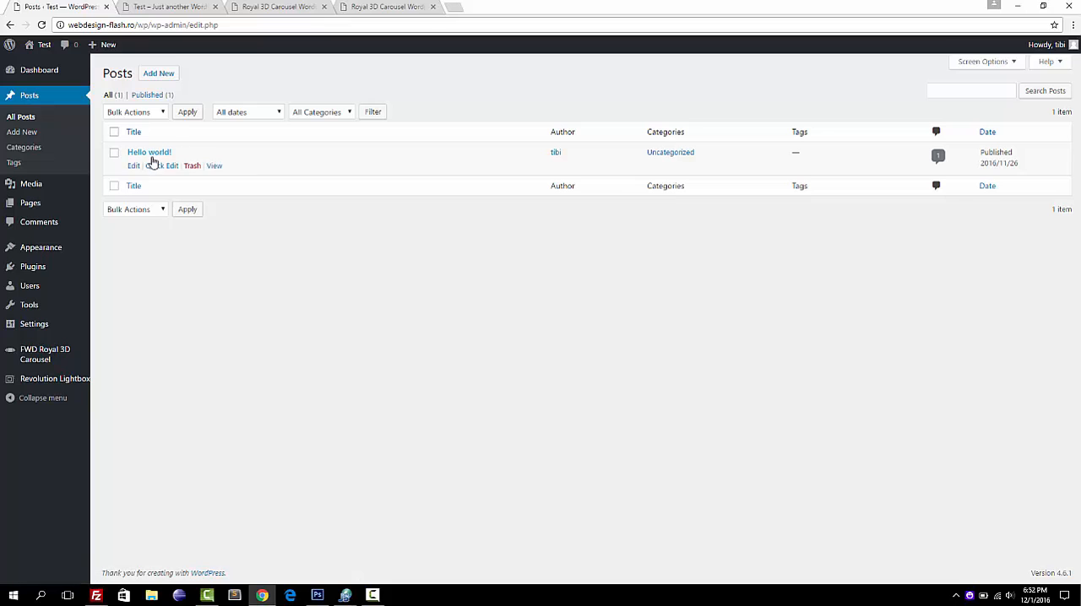
left_click(133, 167)
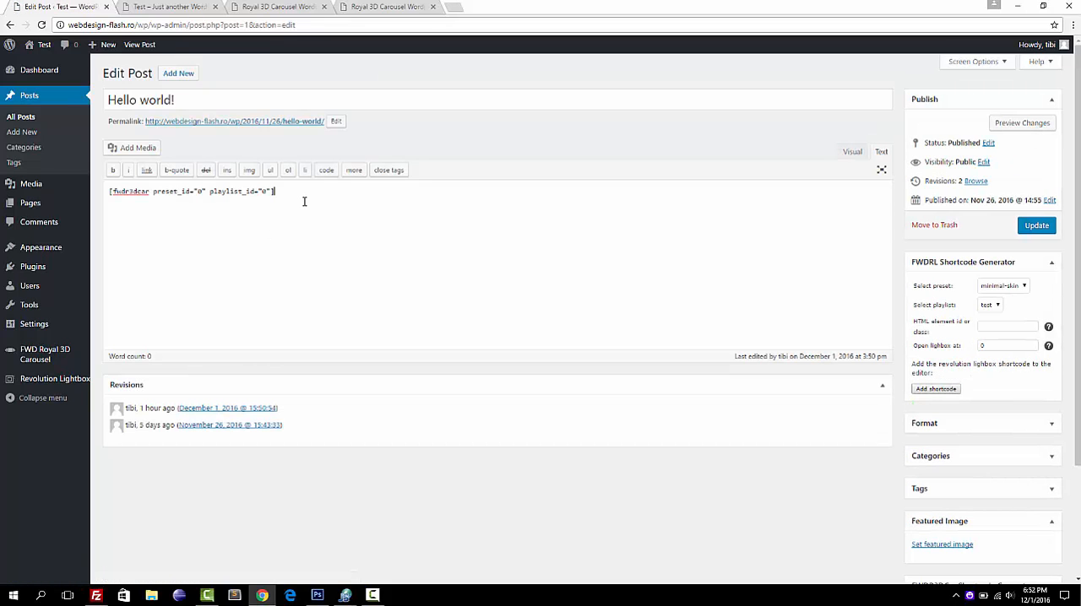
key("ctrl+a")
key("Delete")
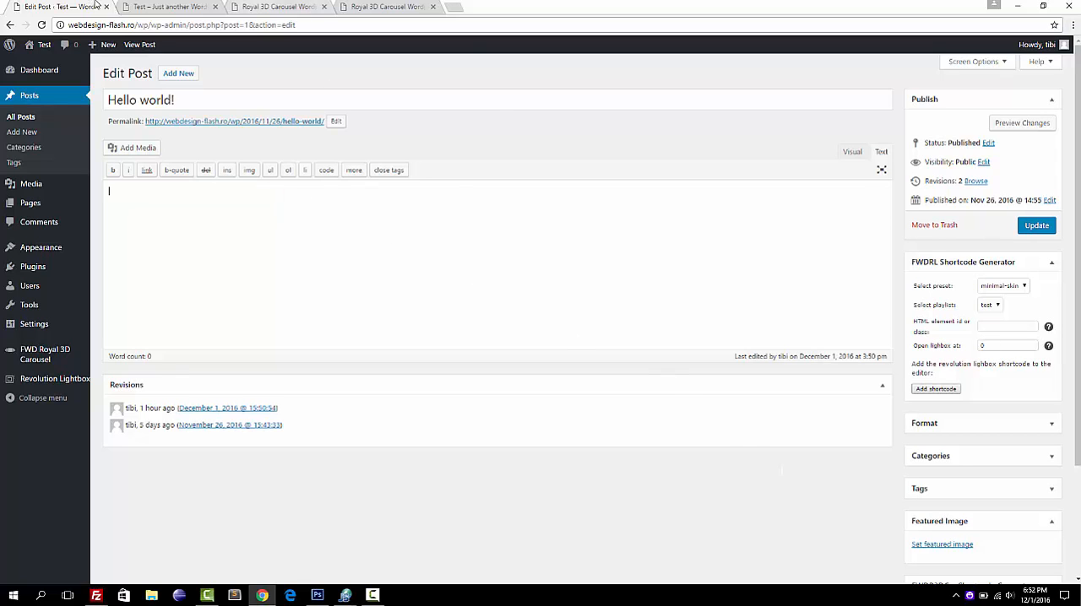
Update the "Hello world!" post with its empty content and reload the site's front page to check it.
left_click(154, 6)
left_click(42, 25)
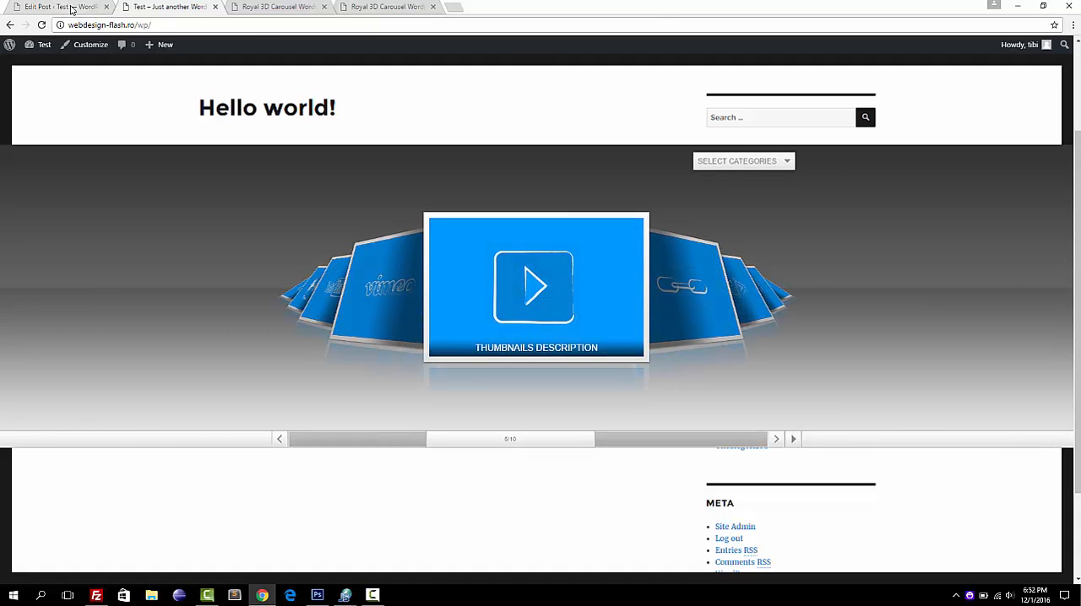
left_click(72, 8)
left_click(1035, 225)
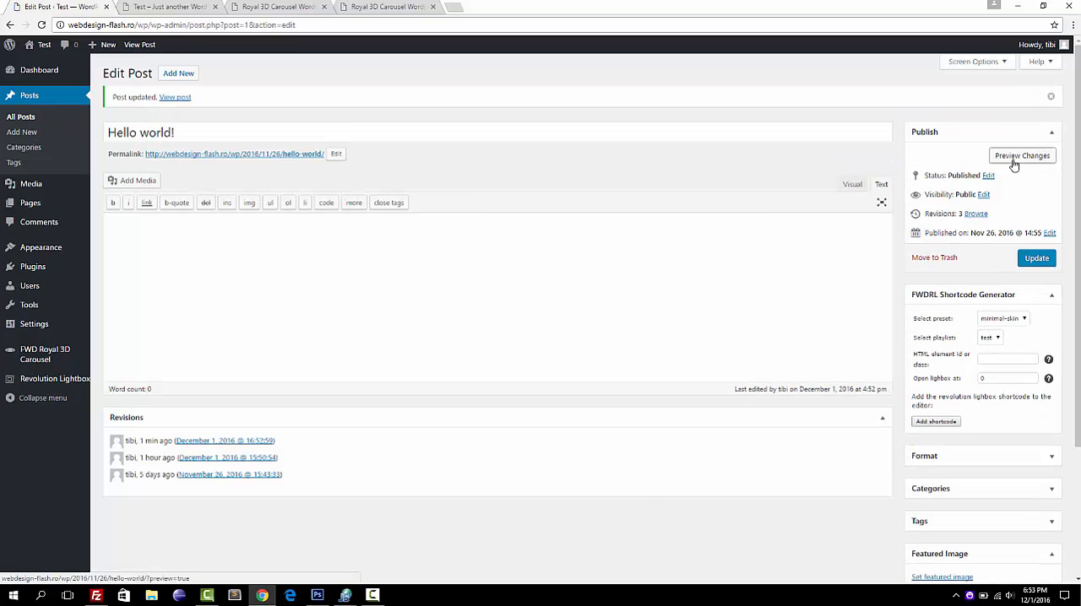
left_click(1014, 165)
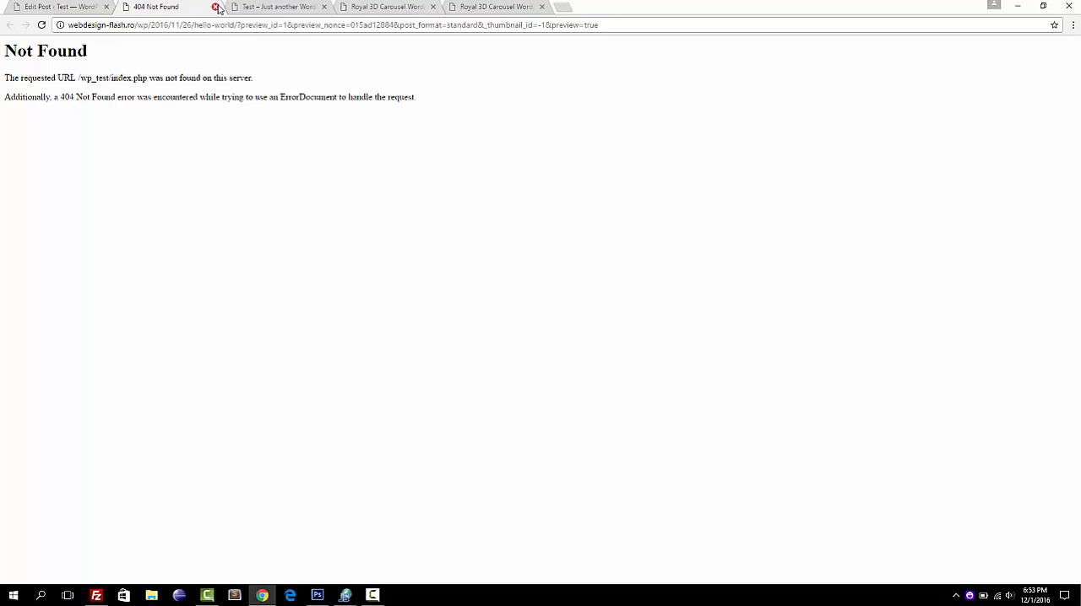
left_click(216, 8)
left_click(140, 8)
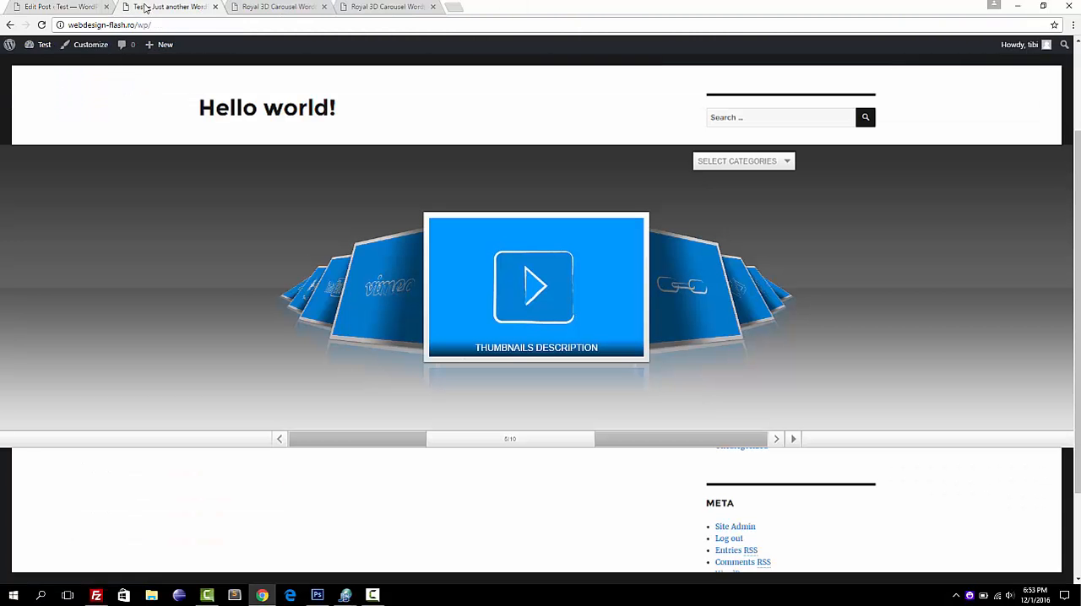
left_click(41, 25)
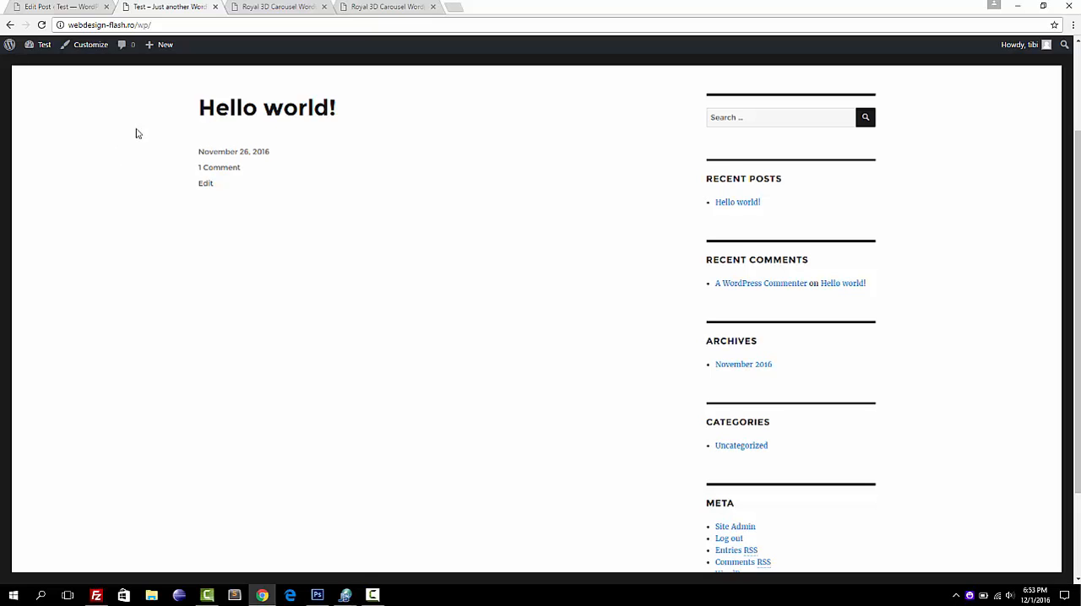
Switch the "Hello world!" post editor to visual mode and collapse the FWDRL Shortcode Generator box.
left_click(56, 6)
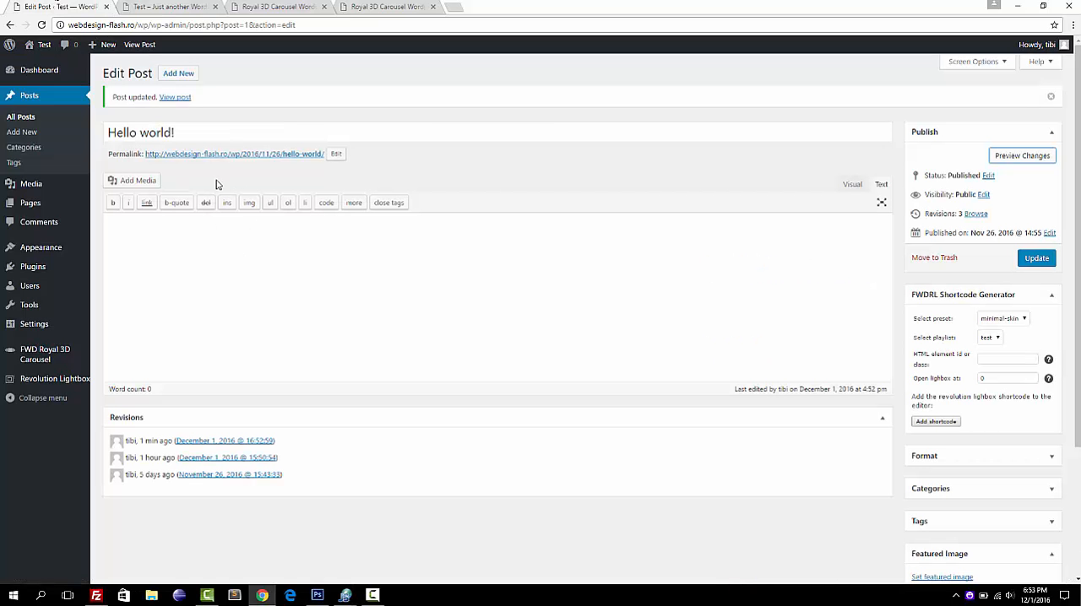
left_click(278, 278)
left_click(851, 187)
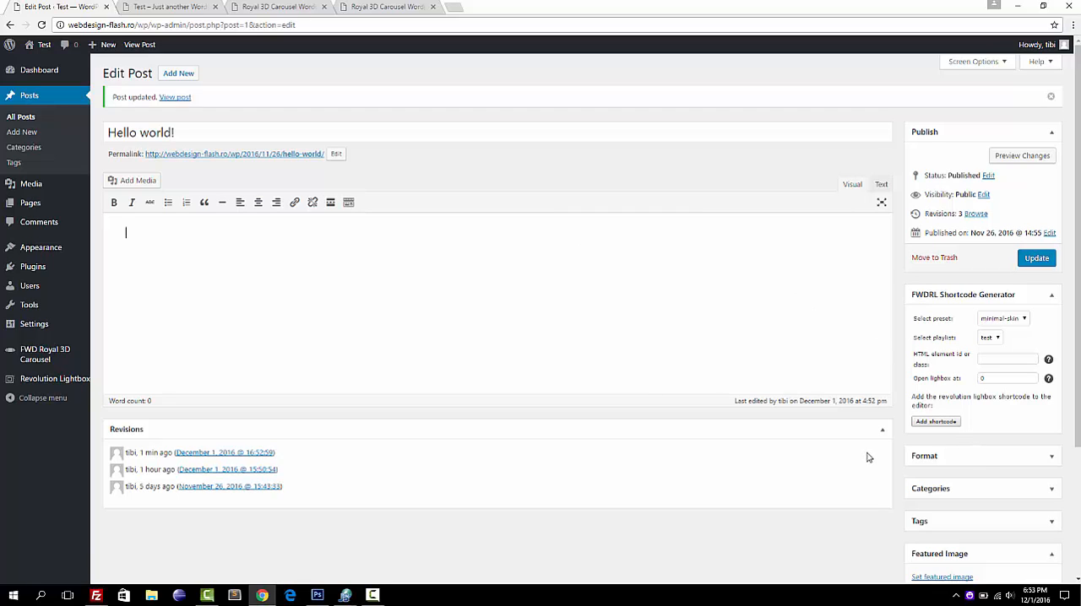
left_click(1049, 301)
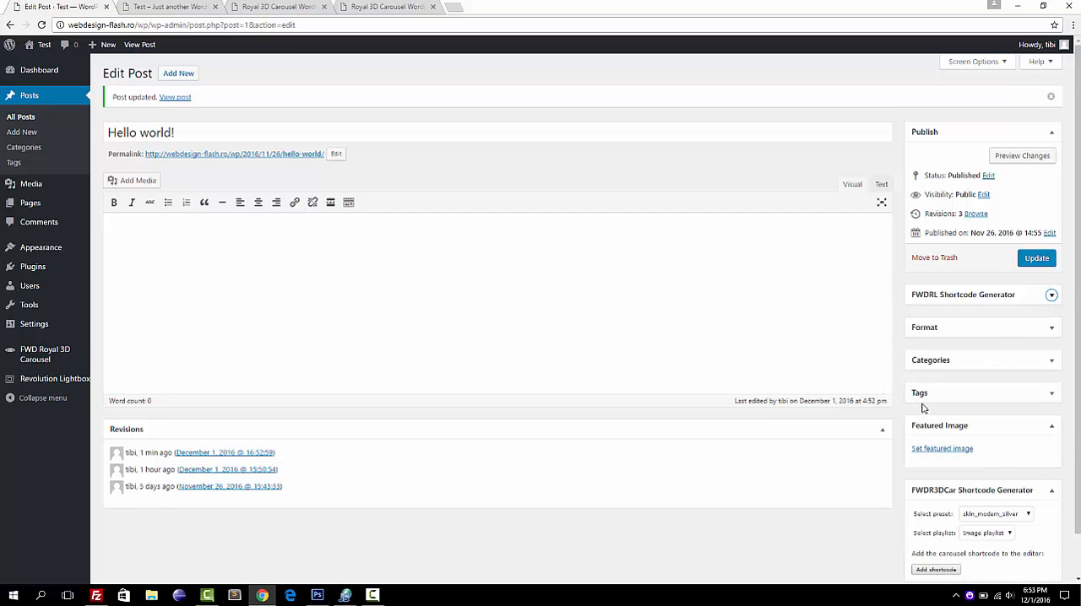
Add the carousel shortcode to the post with the skin_modern_silver preset and the Image playlist.
scroll(922, 404, "down", 1)
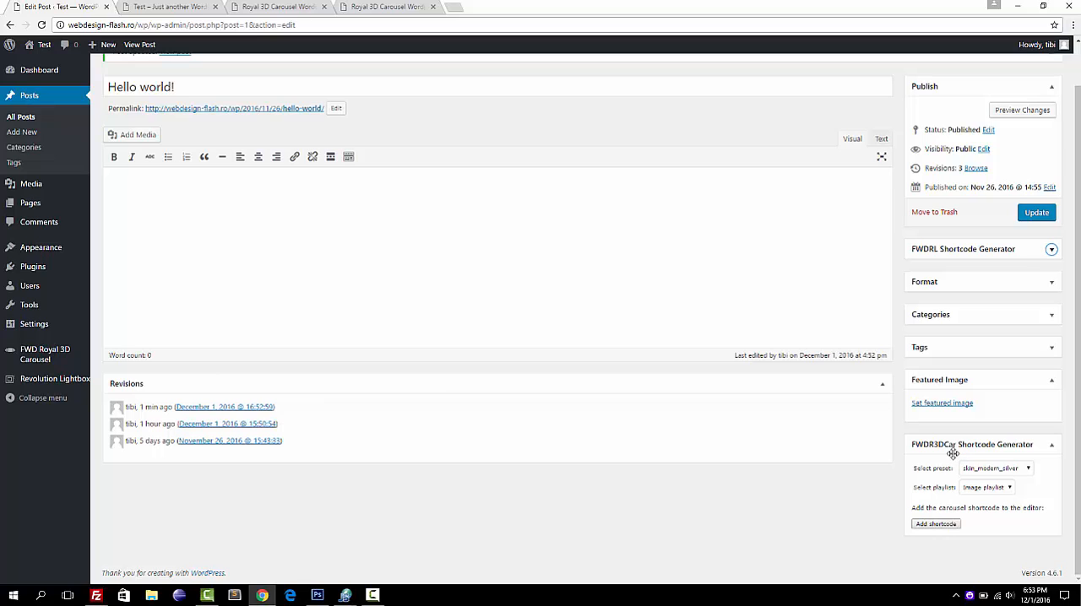
left_click(1025, 469)
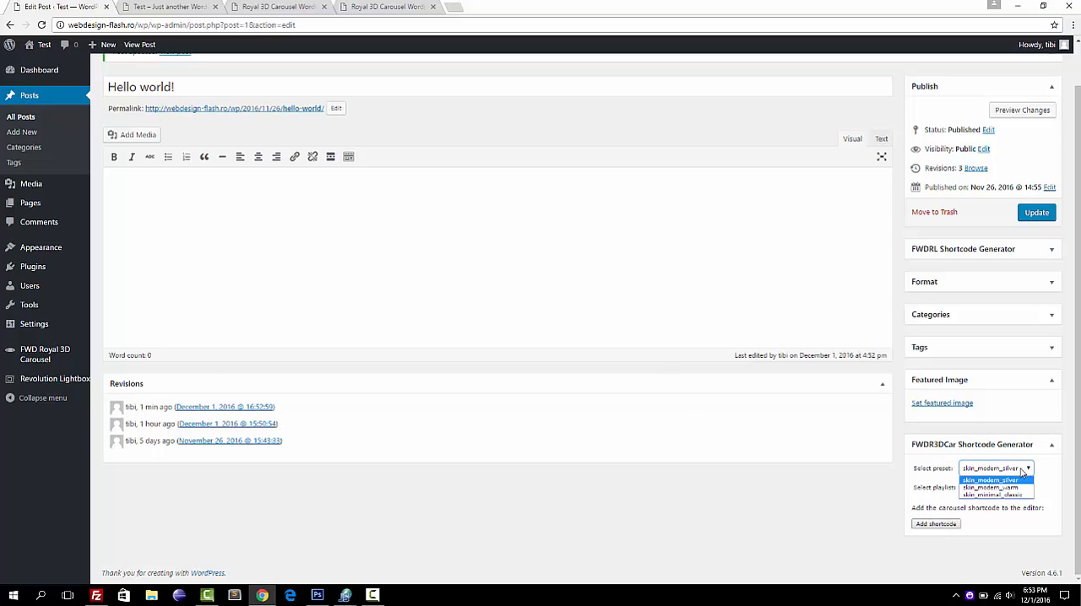
left_click(1011, 482)
left_click(1012, 489)
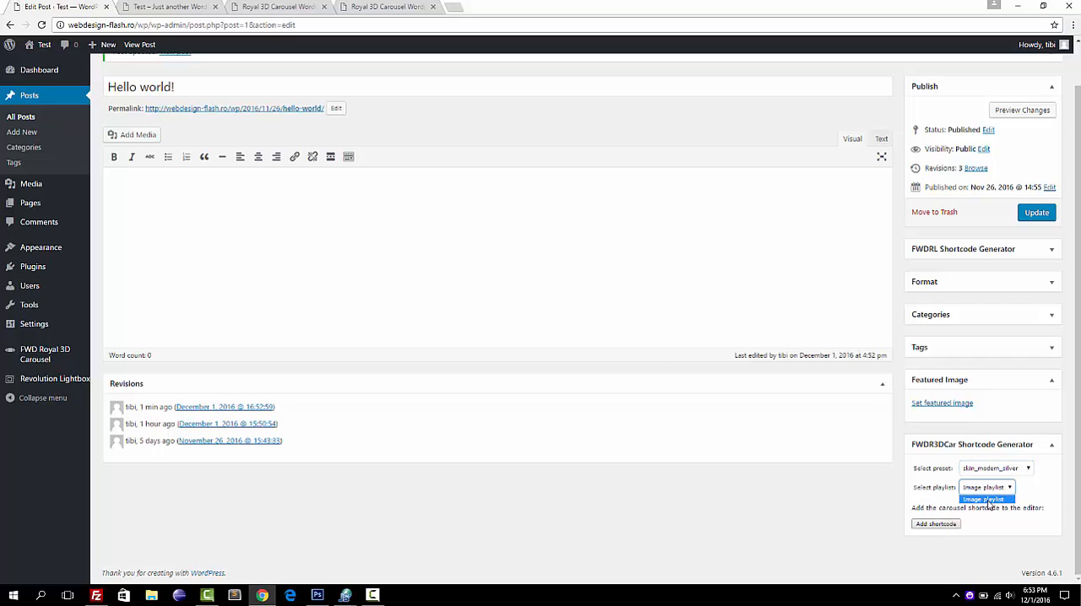
left_click(988, 500)
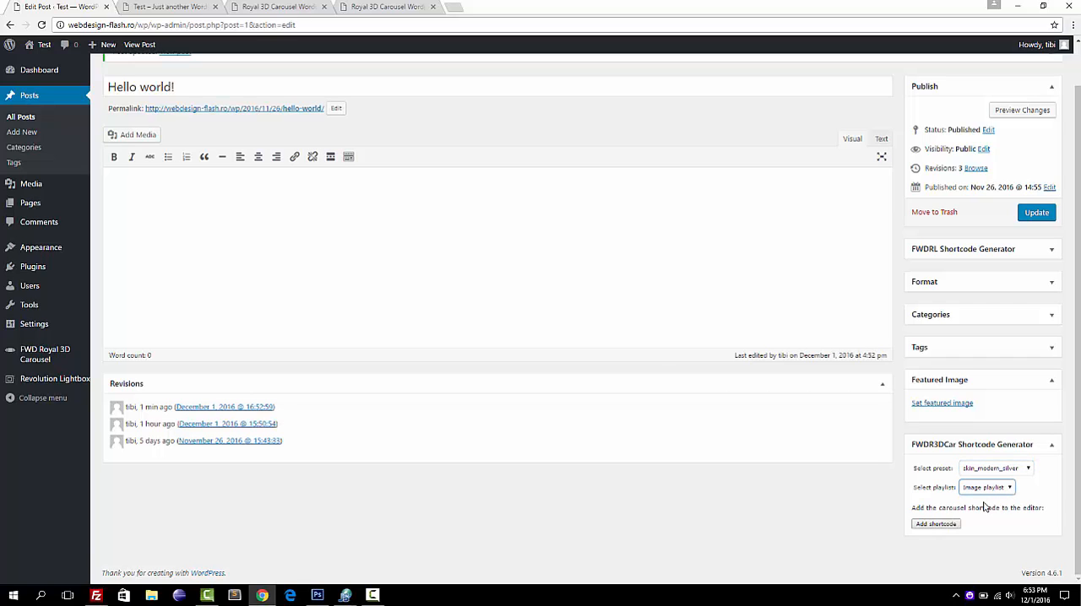
left_click(935, 524)
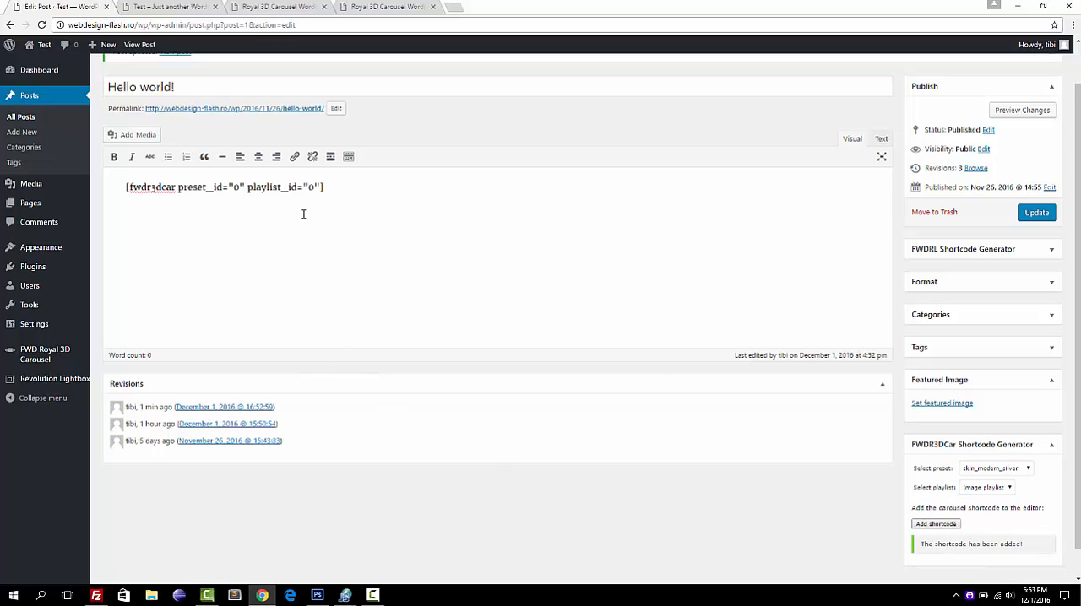
Update the "Hello world!" post and reload the site's front page to show the carousel.
left_click(1032, 213)
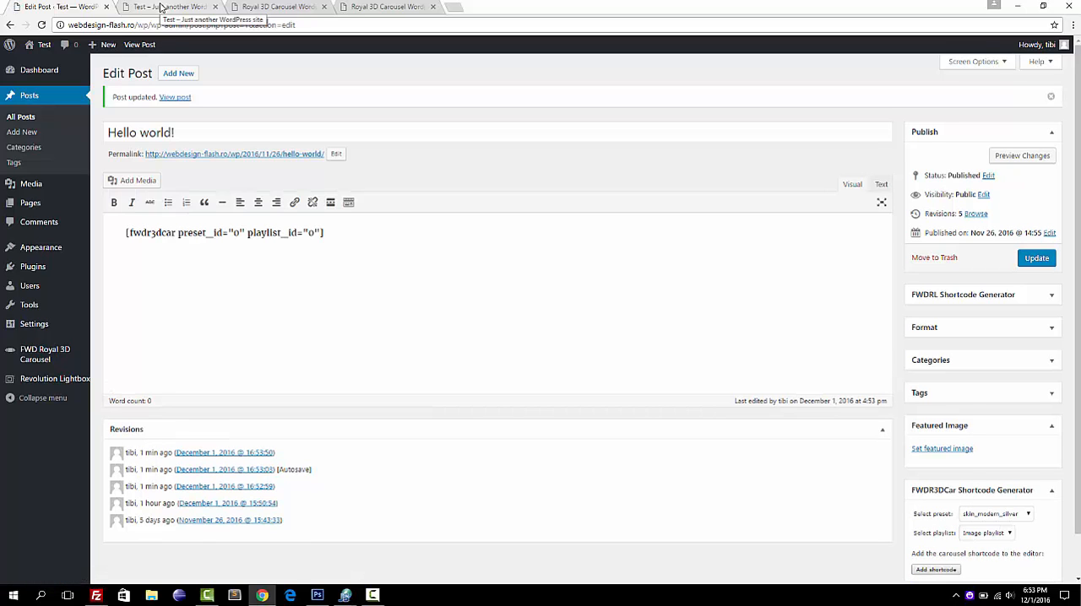
left_click(161, 7)
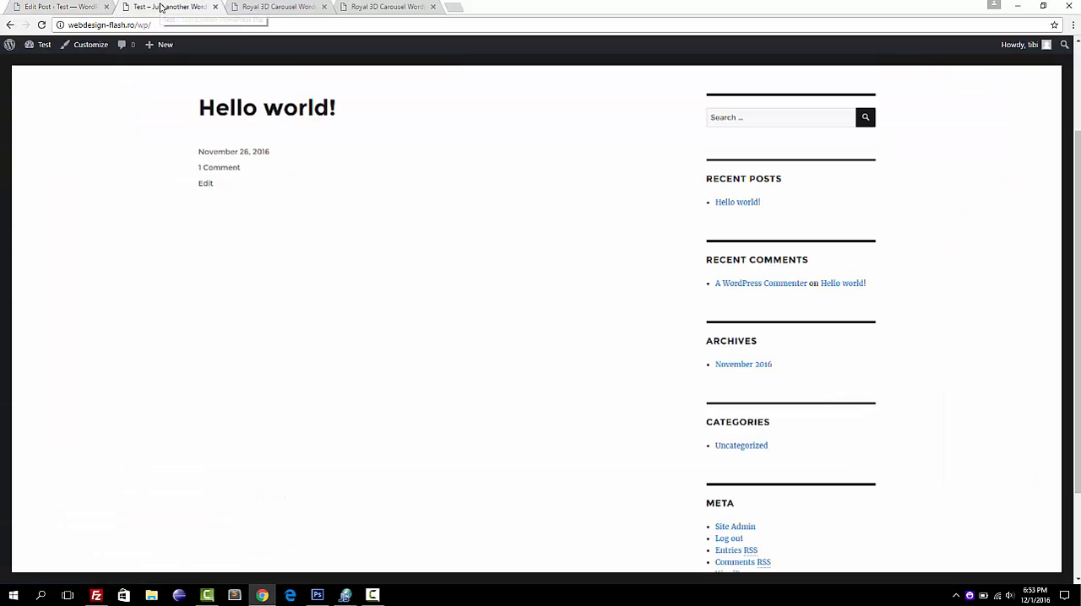
left_click(42, 24)
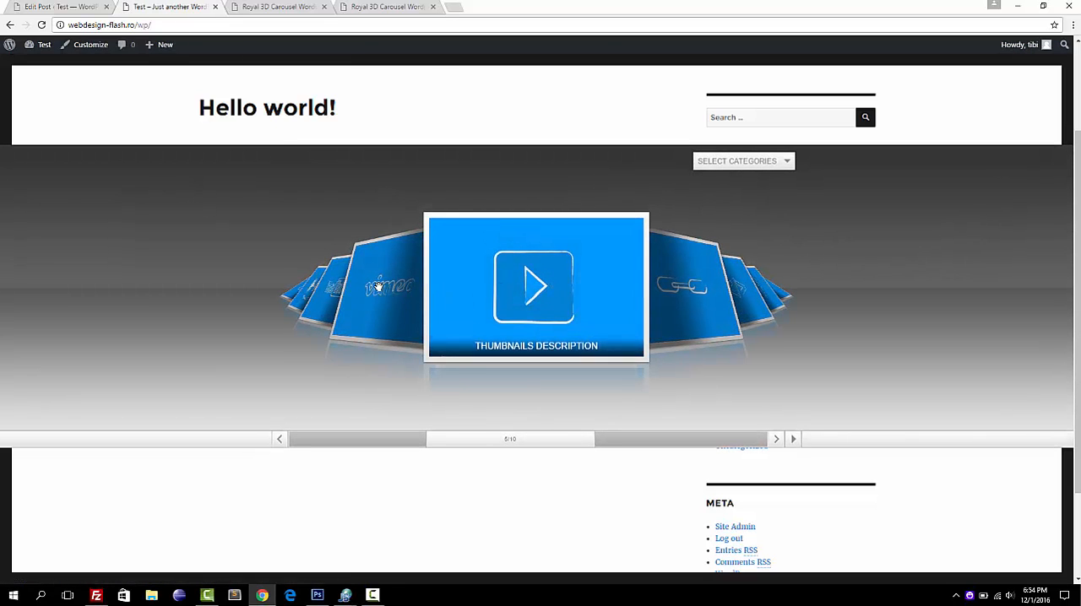
Browse the carousel thumbnails on the front page, including the crown image, and open and close a thumbnail's lightbox.
left_click(656, 300)
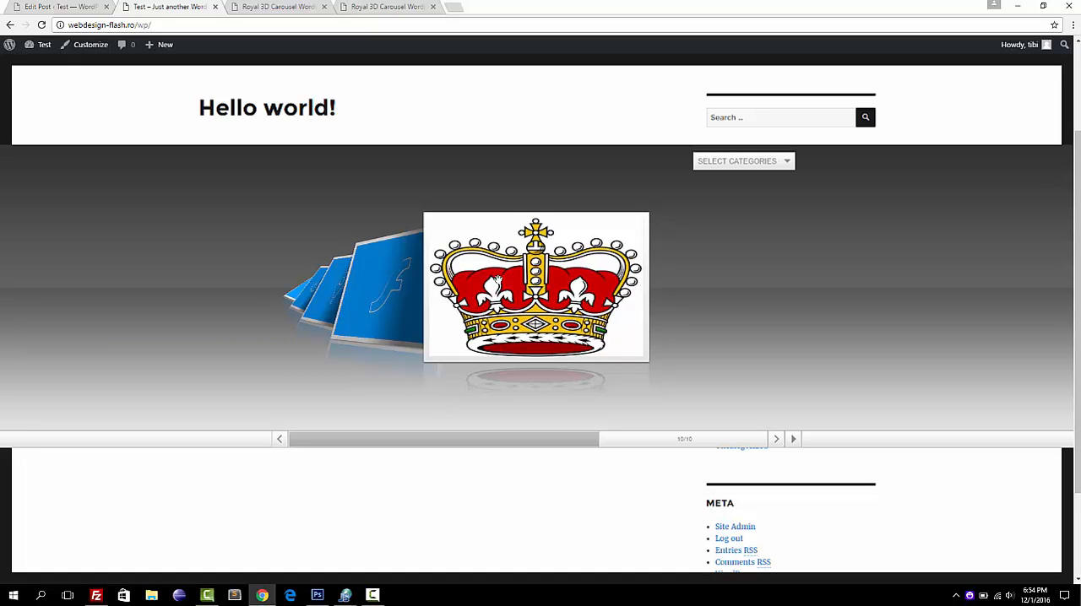
left_click(402, 272)
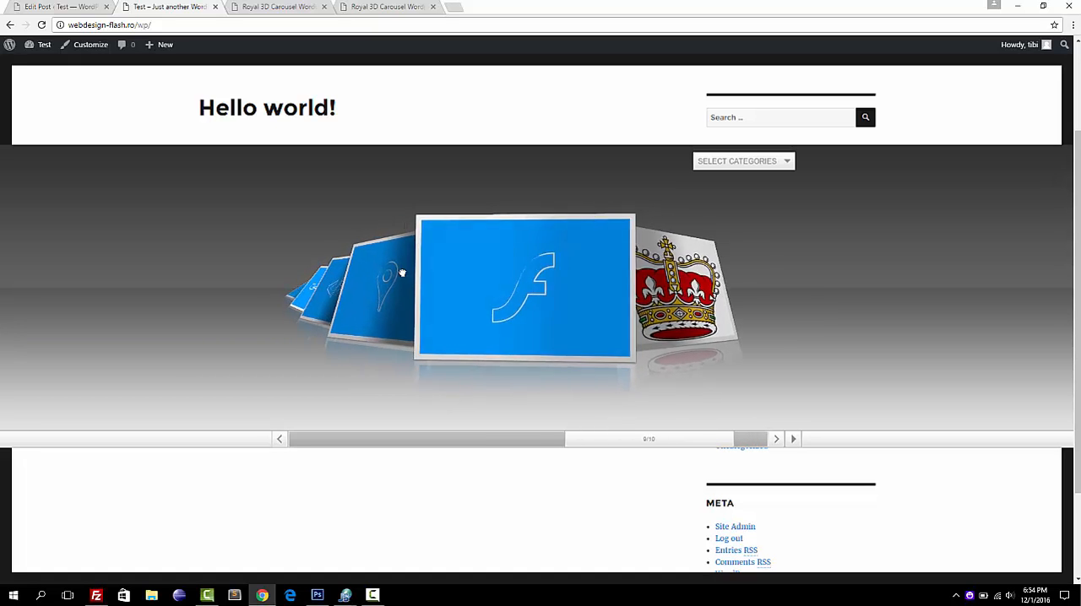
left_click(401, 270)
left_click(508, 280)
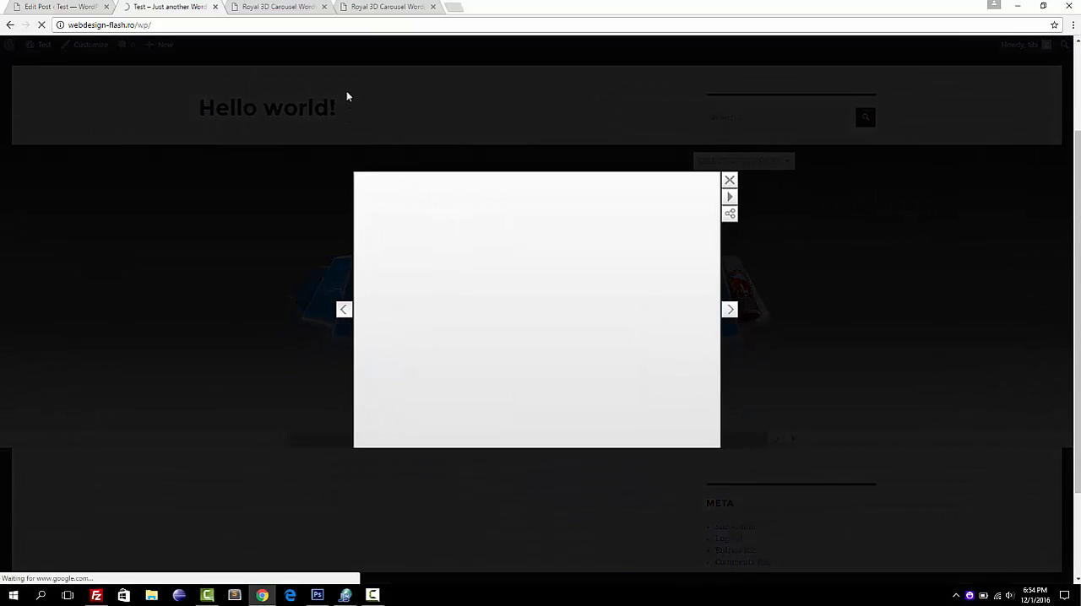
left_click(347, 97)
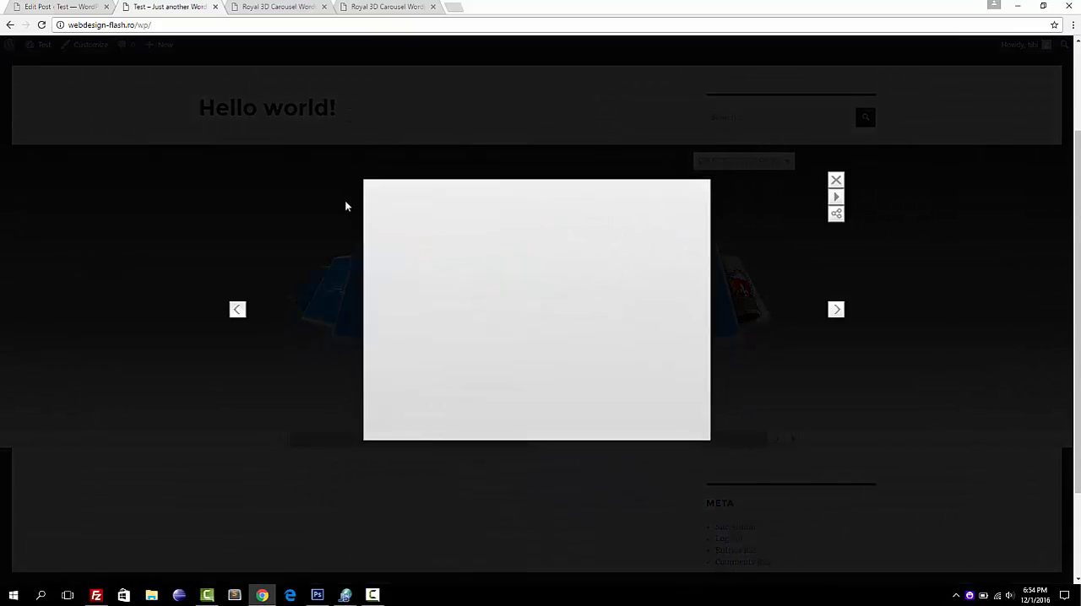
left_click(338, 277)
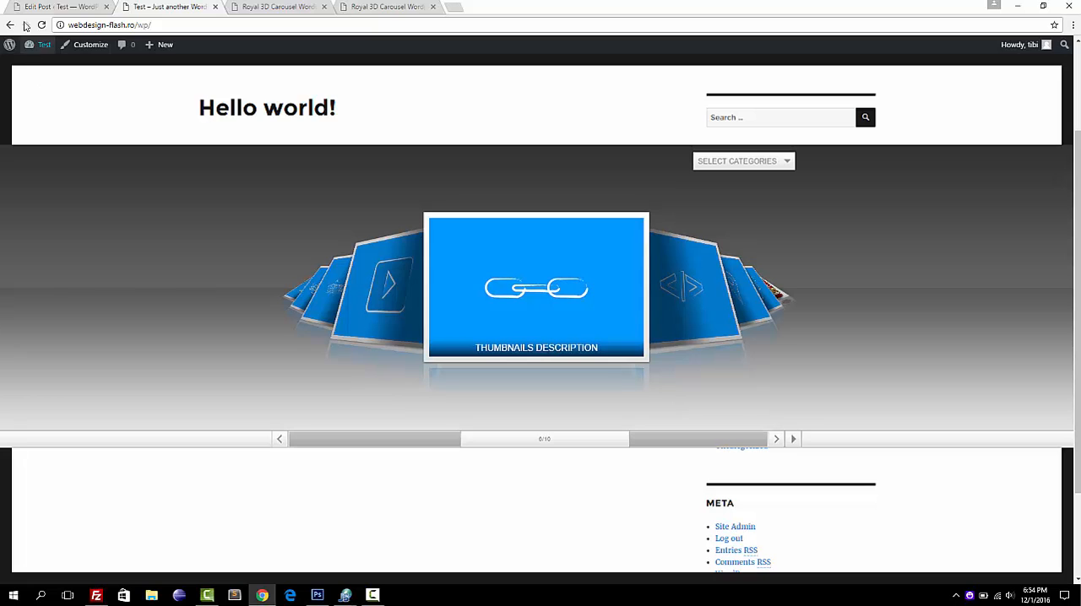
Return to the WordPress admin, open the FWD Royal 3D Carousel general settings and view the available presets.
left_click(53, 5)
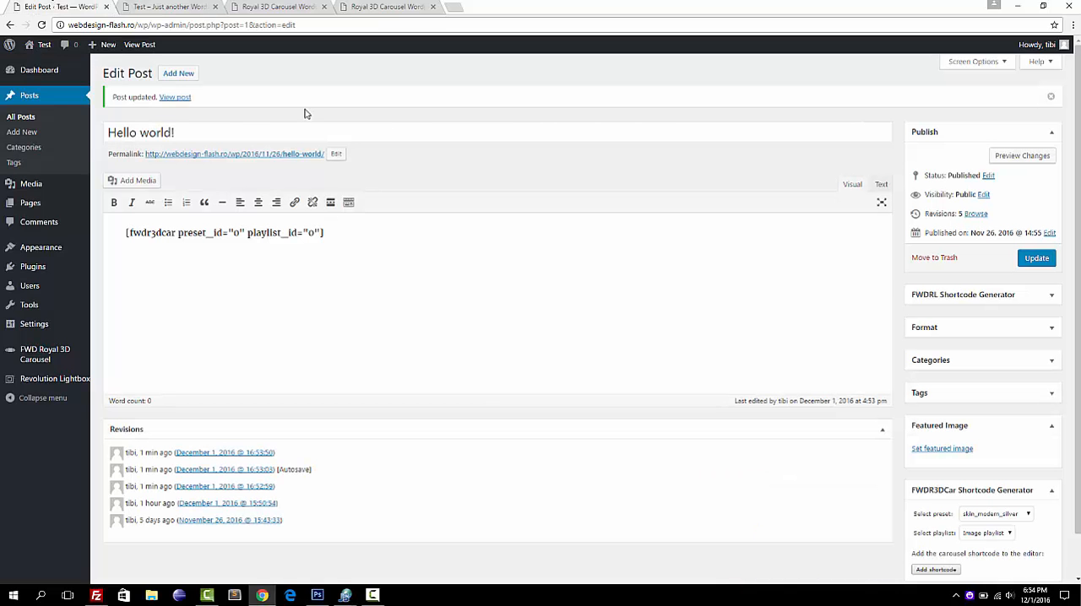
mouse_move(78, 315)
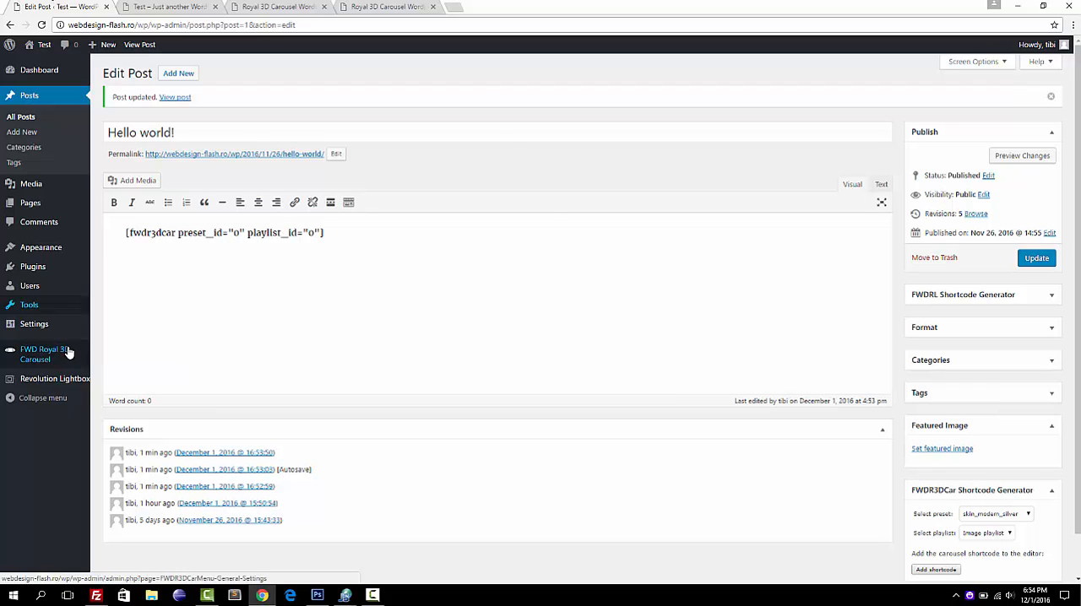
mouse_move(68, 352)
left_click(118, 353)
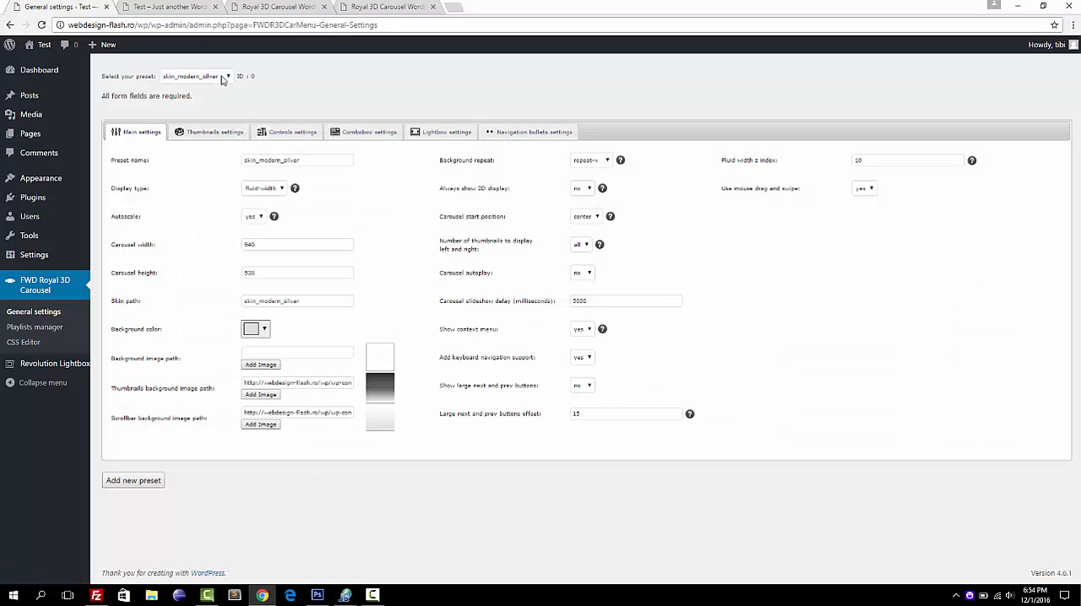
left_click(229, 79)
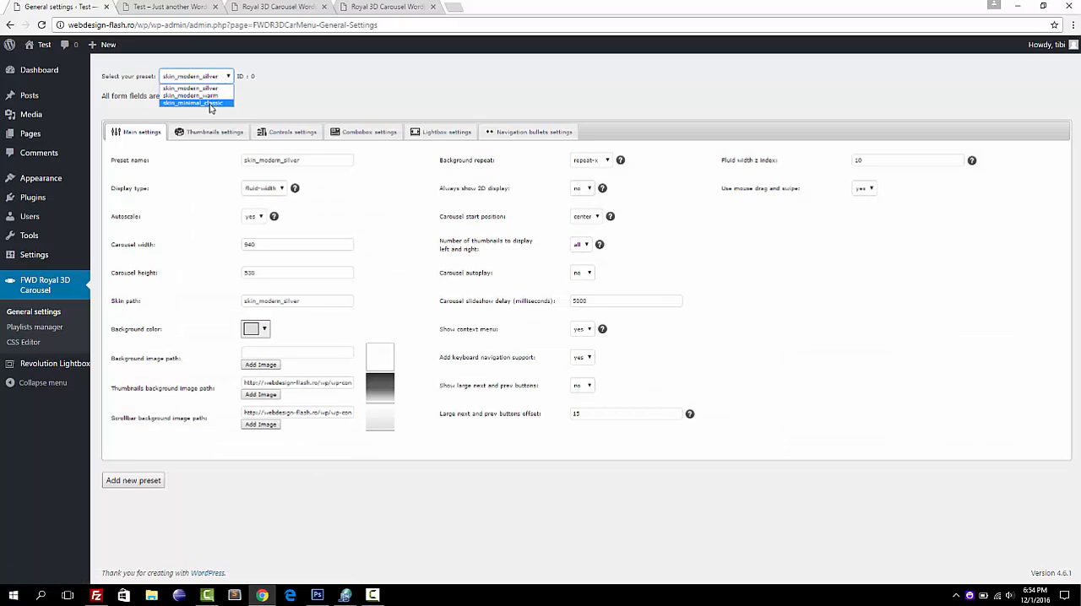
left_click(280, 101)
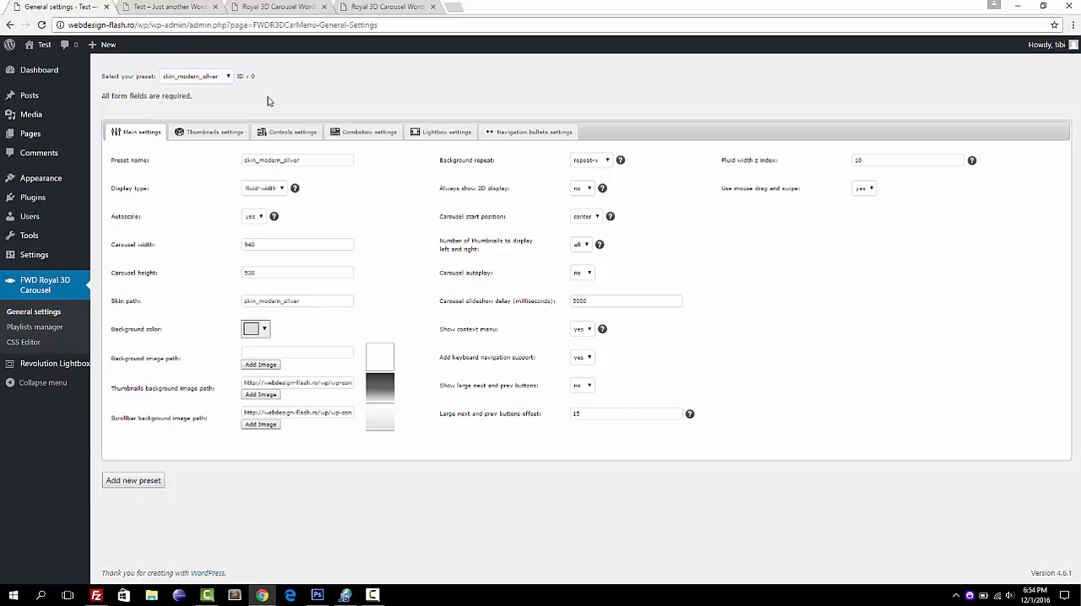
Keep the skin_modern_silver preset selected as the base and change the preset name to "My preset".
left_click(227, 80)
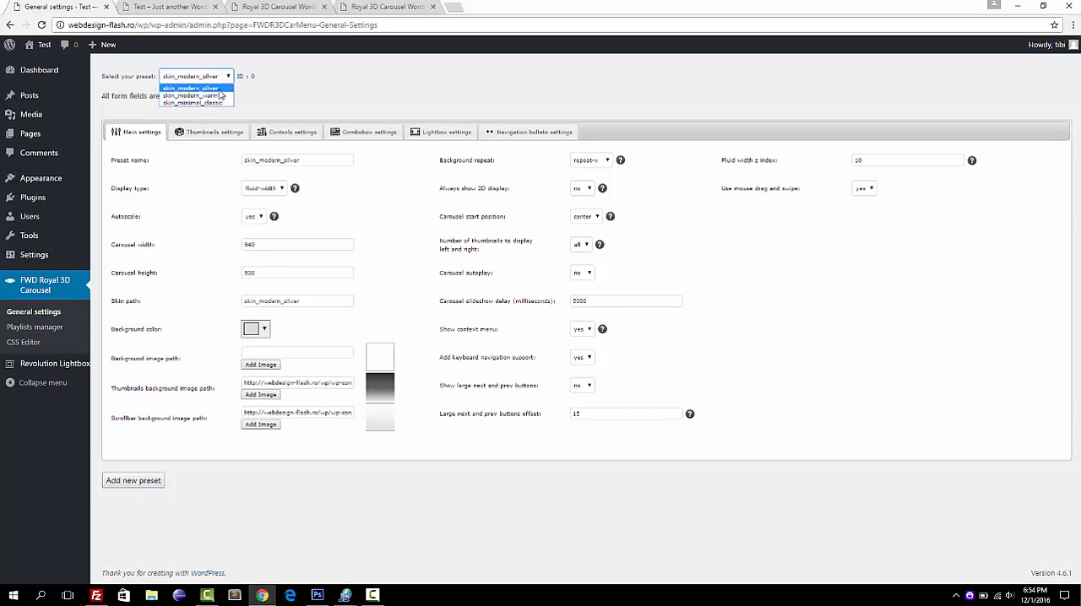
left_click(220, 88)
left_click(317, 159)
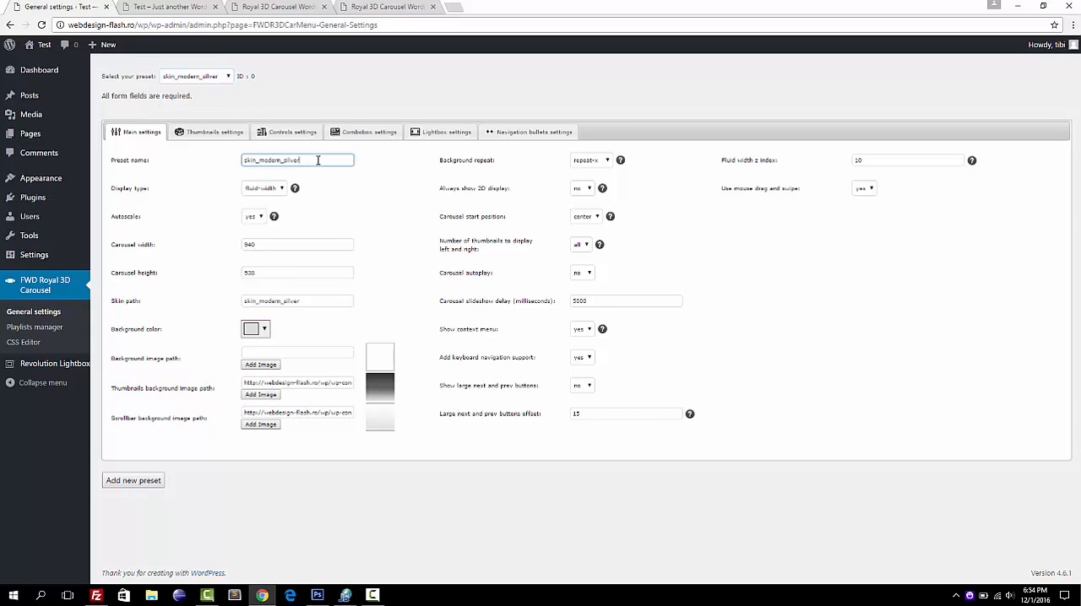
key("BackSpace")
key("BackSpace")
key("BackSpace")
key("BackSpace")
key("BackSpace")
key("BackSpace")
key("BackSpace")
key("BackSpace")
key("BackSpace")
key("BackSpace")
key("BackSpace")
key("BackSpace")
key("BackSpace")
key("BackSpace")
type("m")
key("BackSpace")
type("m")
key("BackSpace")
type("My o")
type("pres")
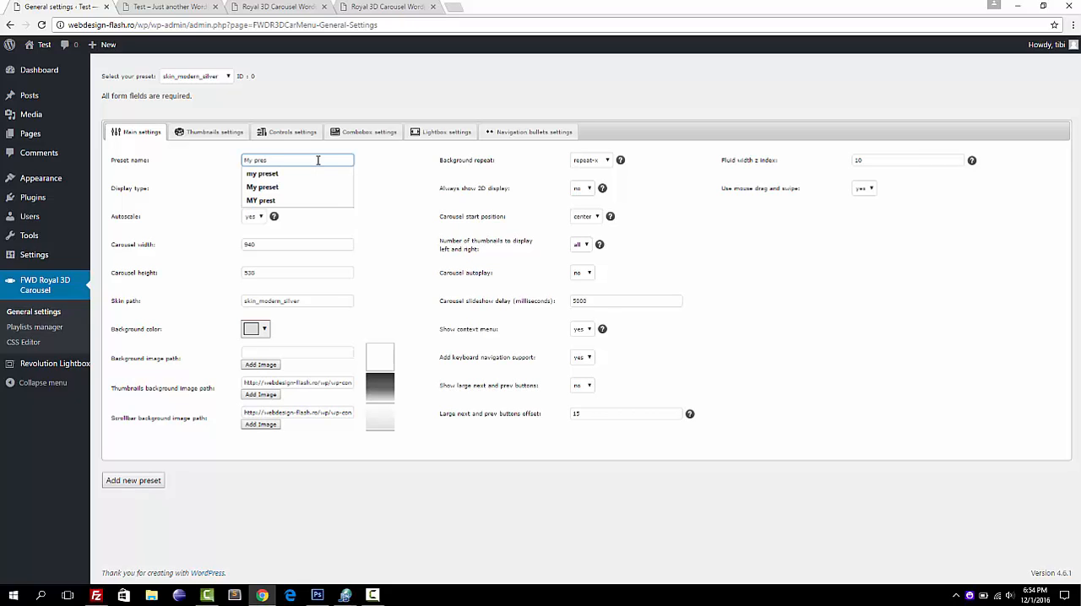
type("et")
left_click(377, 217)
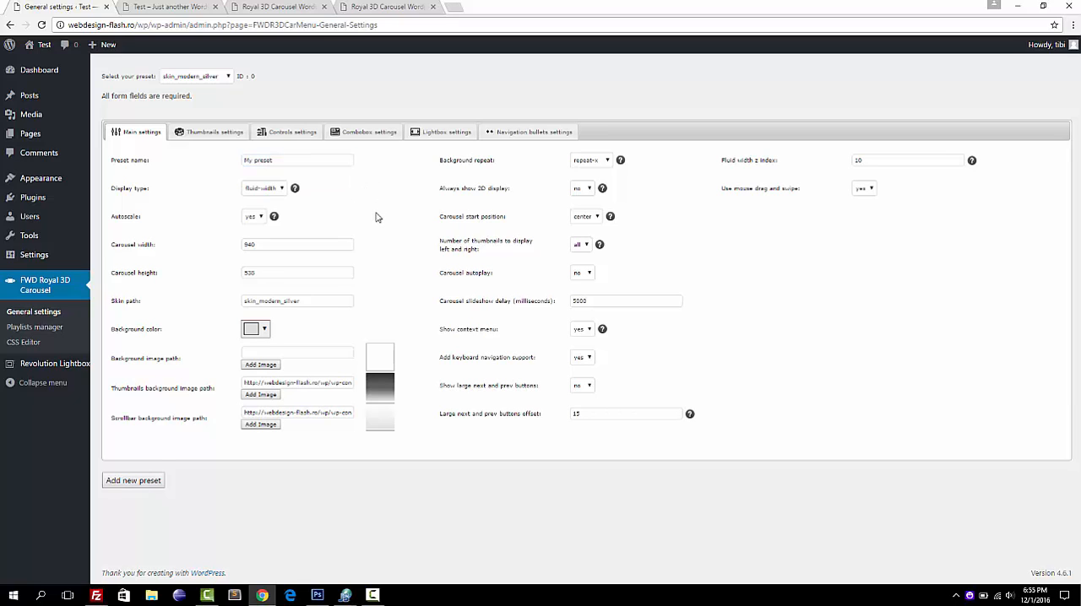
Add the settings as a new preset and check the list of presets for it.
left_click(135, 483)
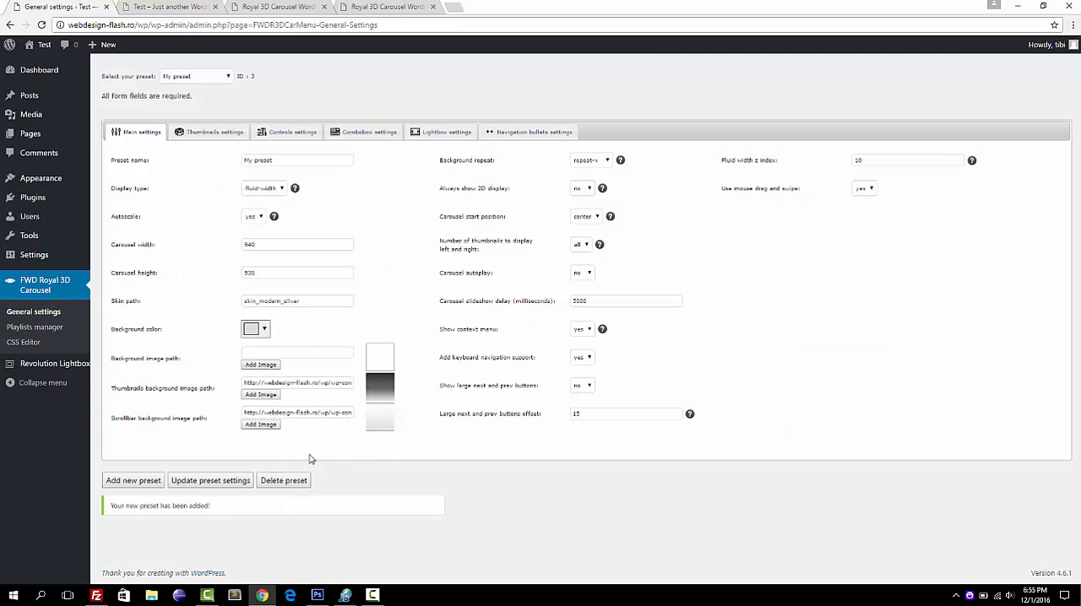
left_click(228, 76)
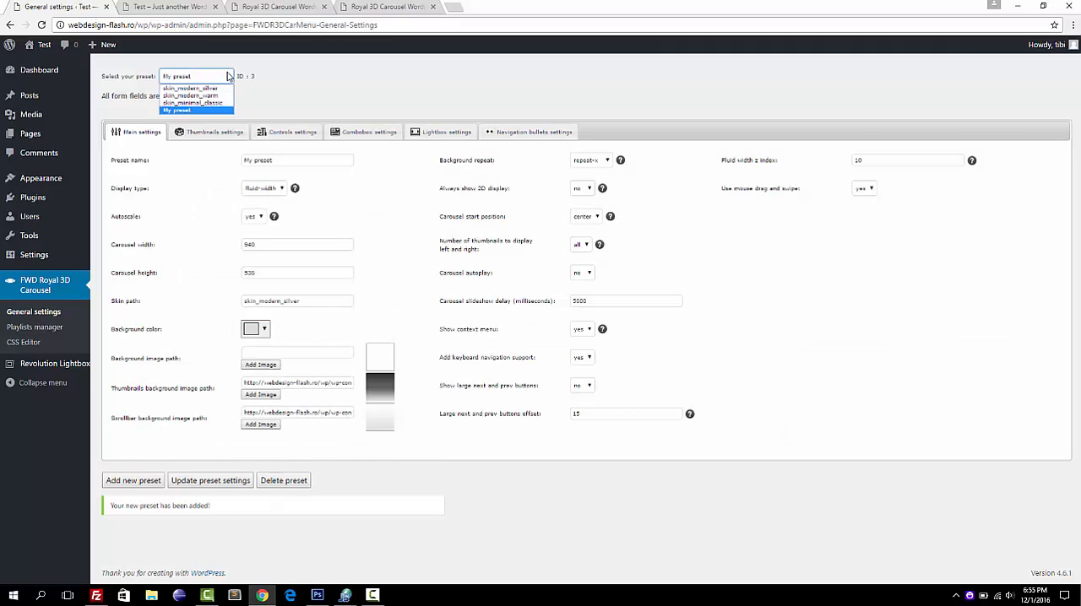
left_click(297, 114)
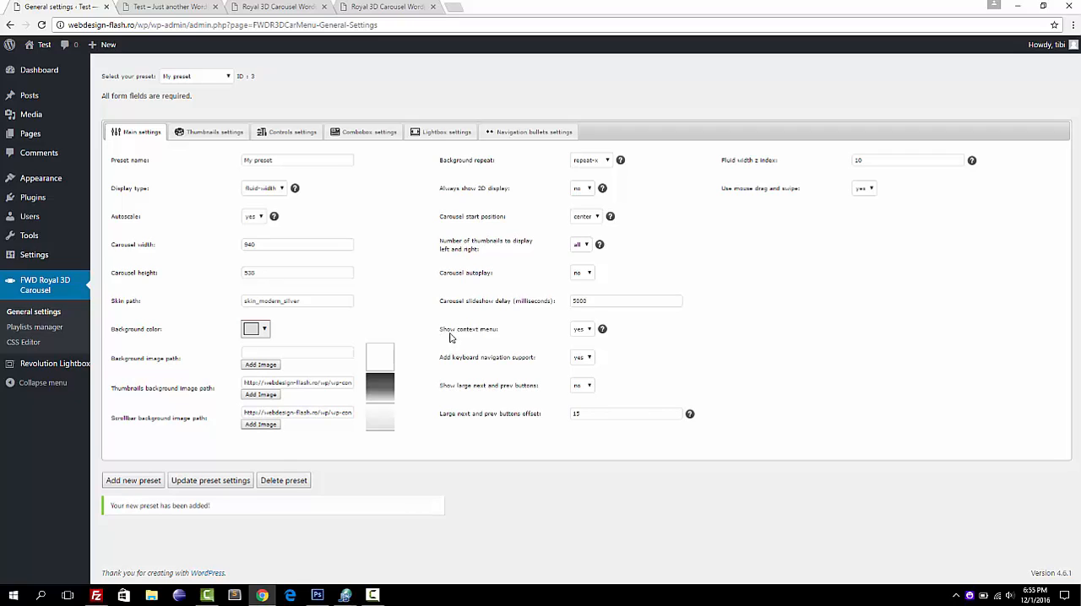
Set mouse drag and swipe to no in My preset, update the preset settings and reselect My preset.
left_click(872, 189)
left_click(863, 213)
left_click(199, 480)
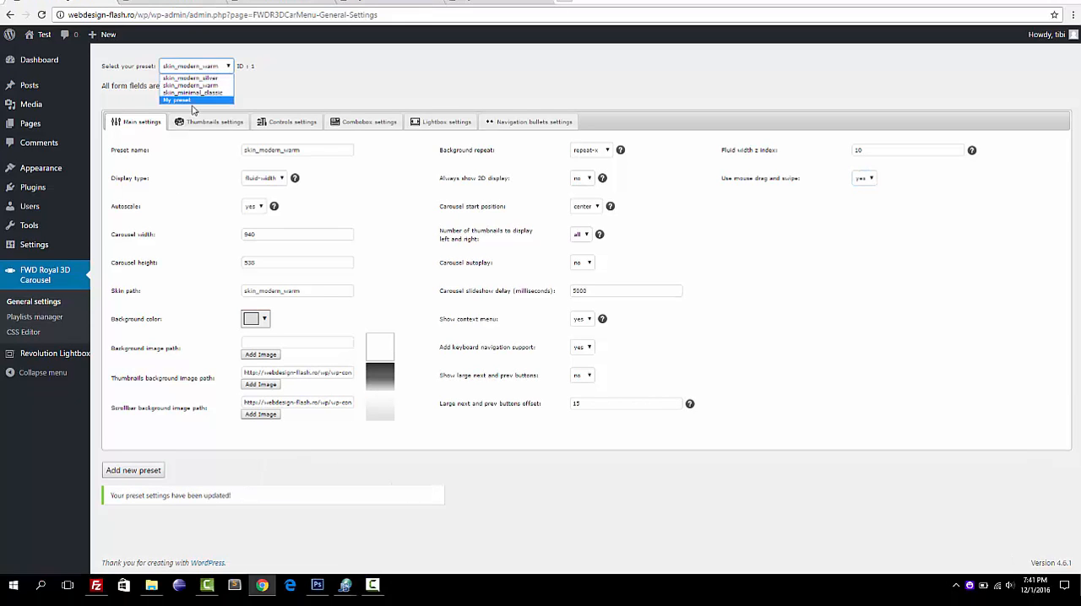
left_click(194, 100)
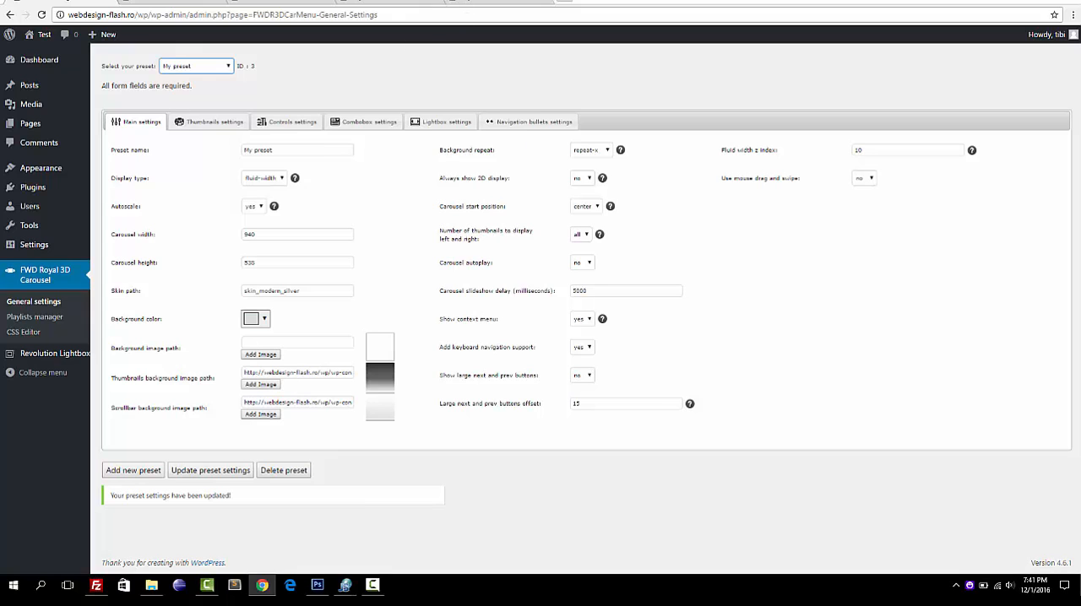
Reload the site's front page to check the carousel, and open and close the video thumbnail's lightbox.
left_click(287, 2)
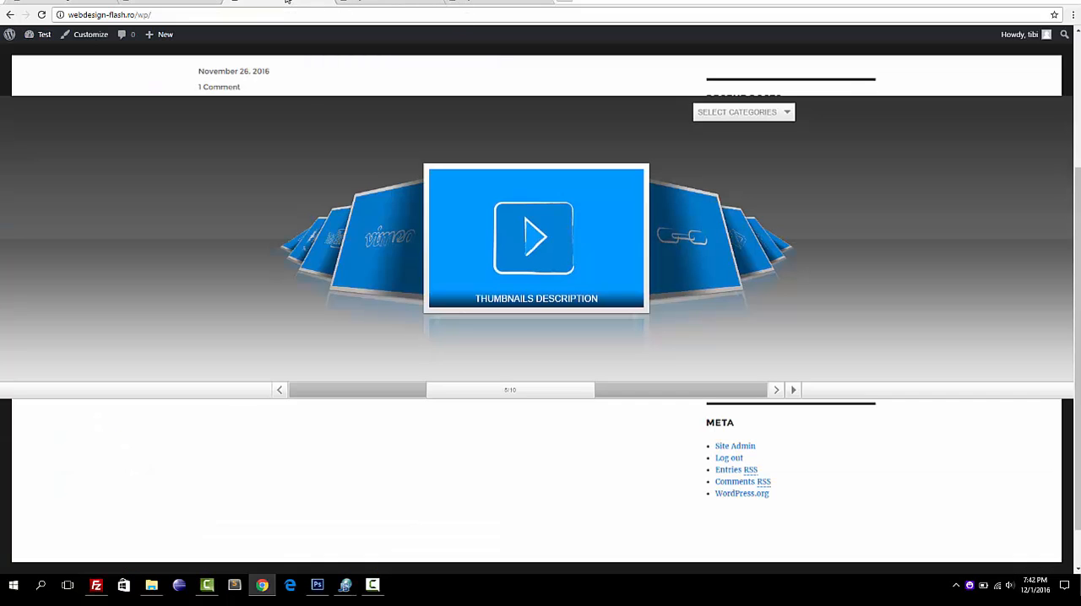
left_click(41, 14)
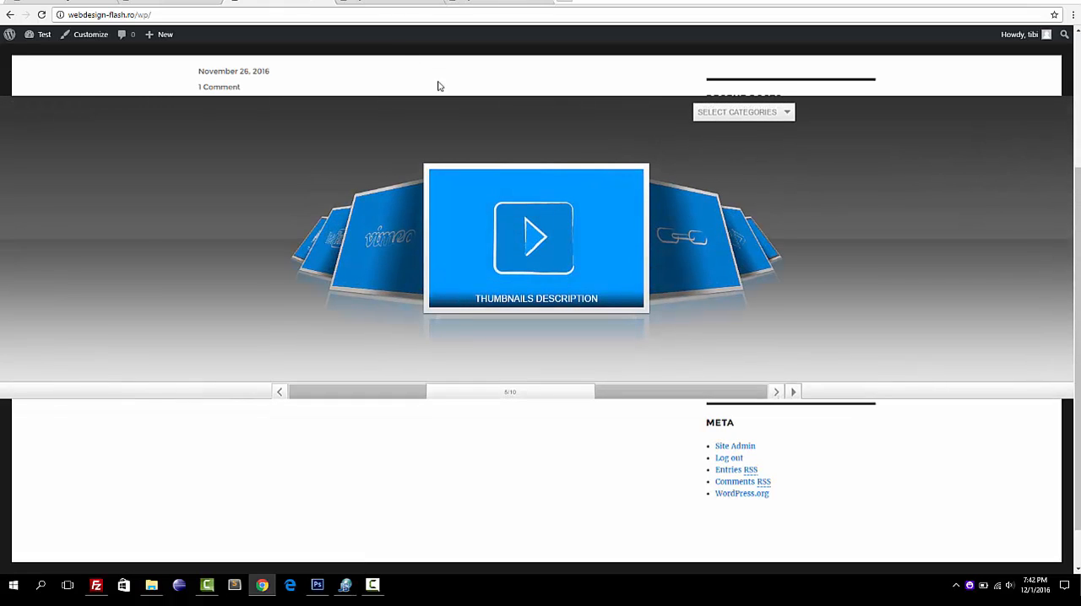
mouse_move(488, 221)
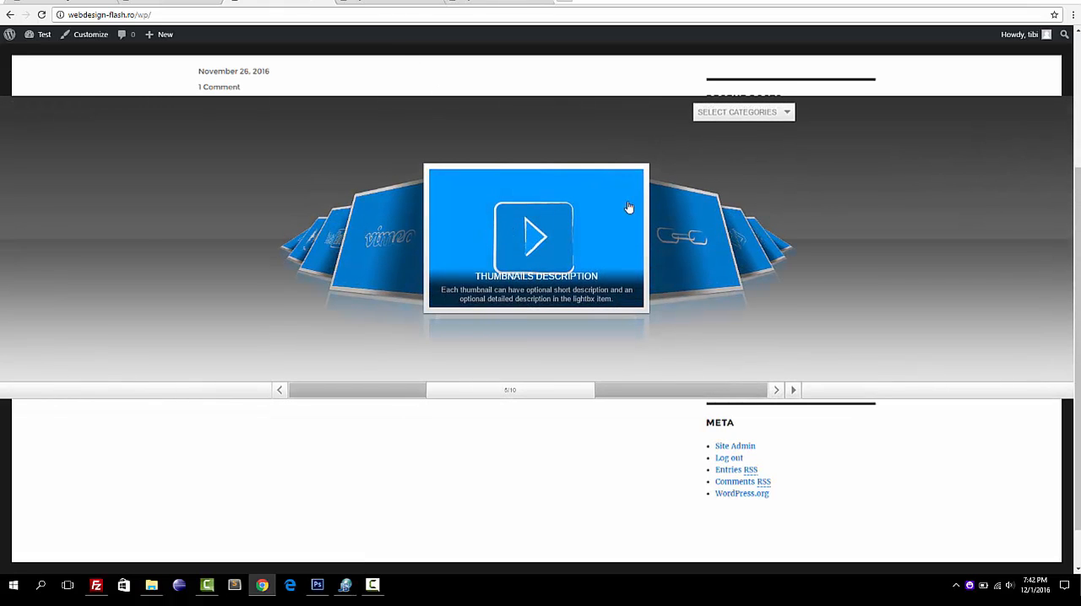
left_click(550, 226)
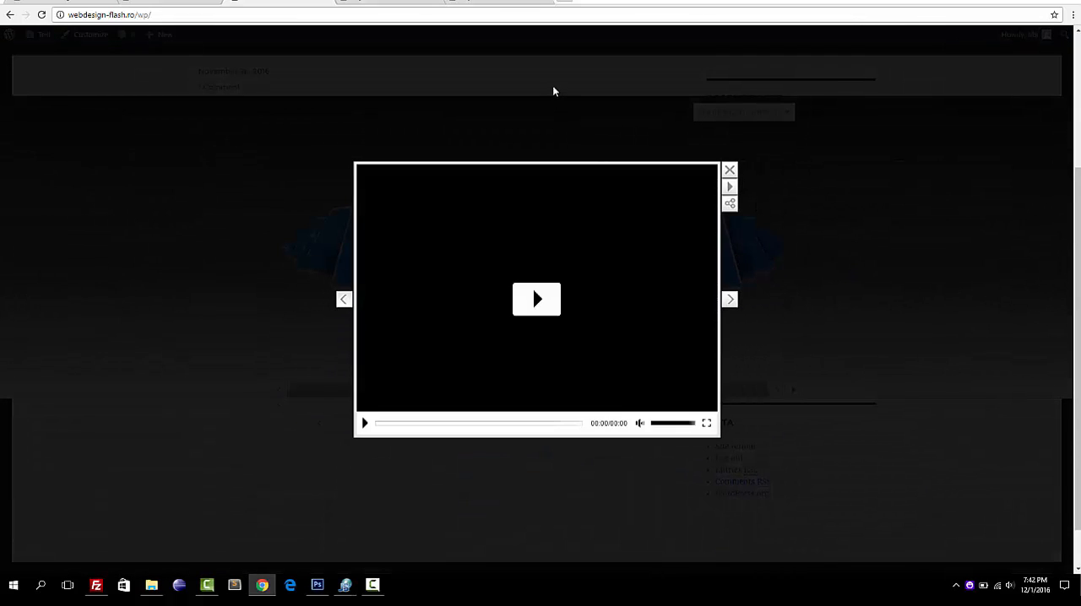
left_click(553, 90)
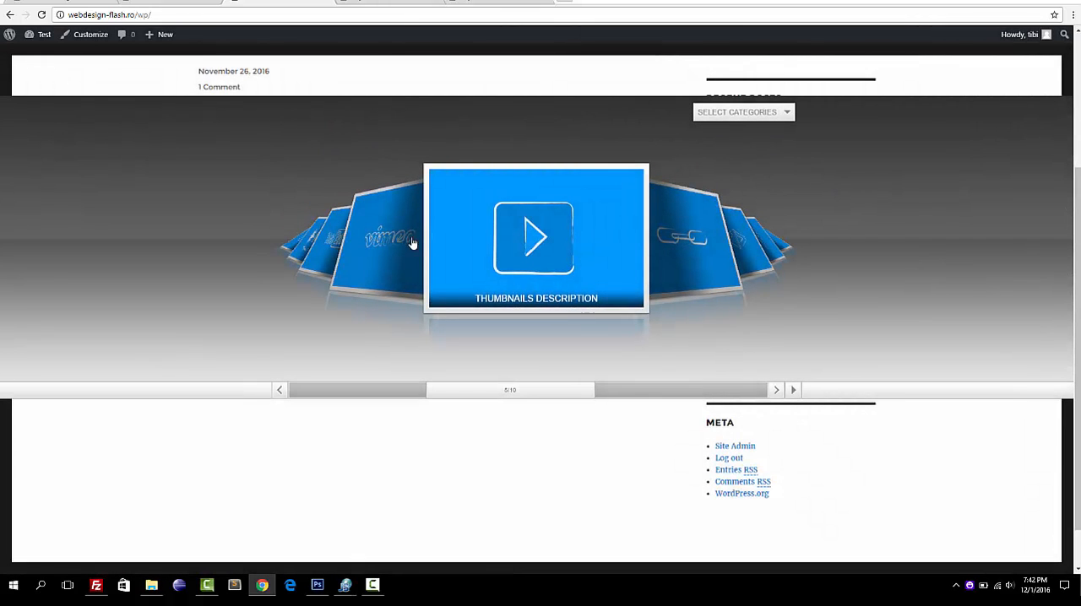
mouse_move(615, 222)
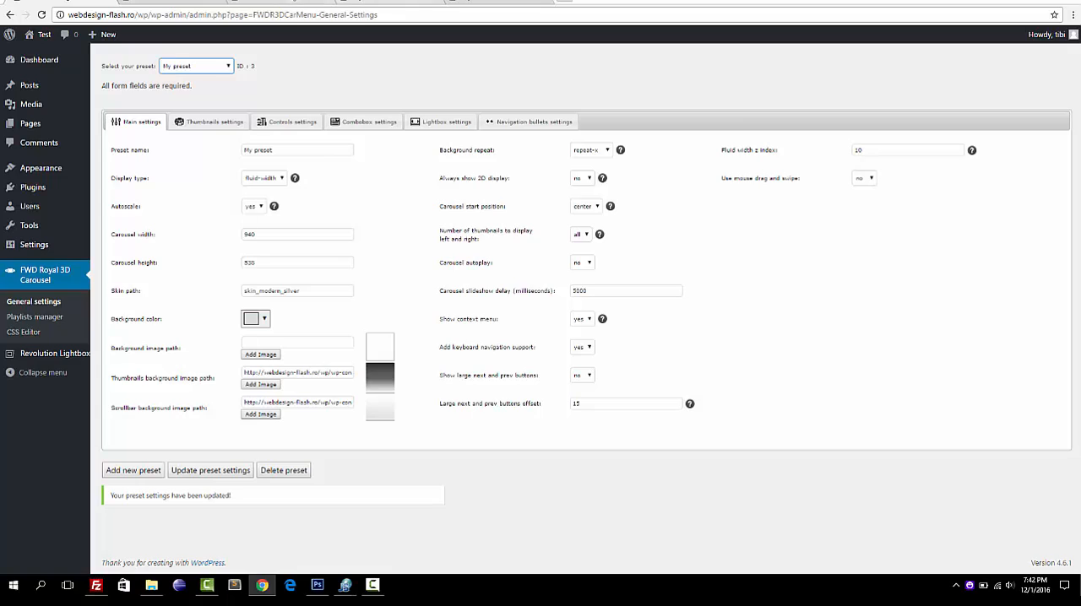
left_click(279, 2)
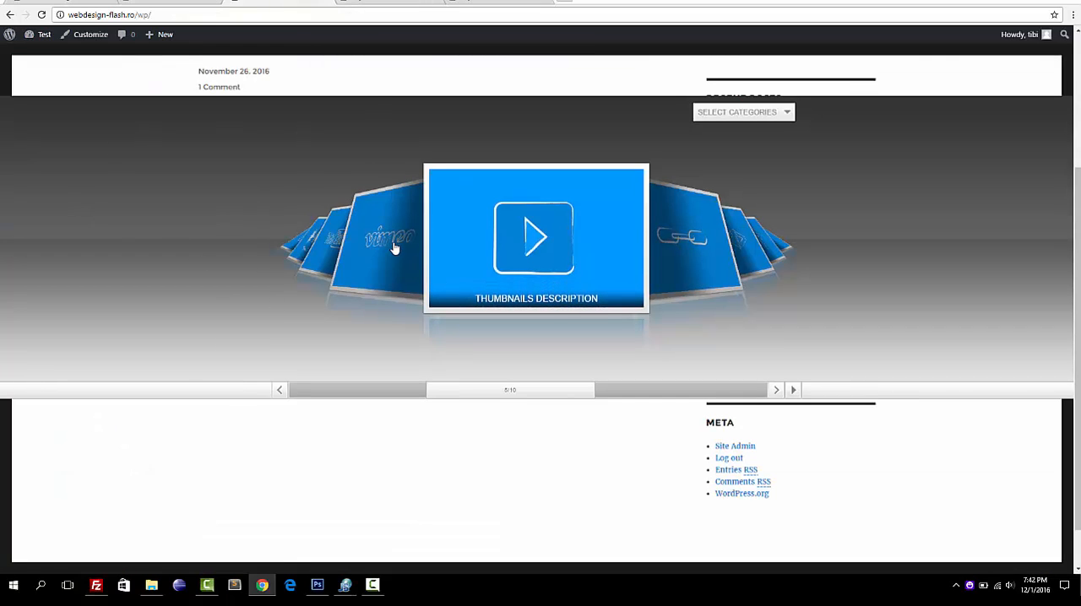
Return to the general settings, set My preset's display type to fixed and update the preset settings.
left_click(85, 3)
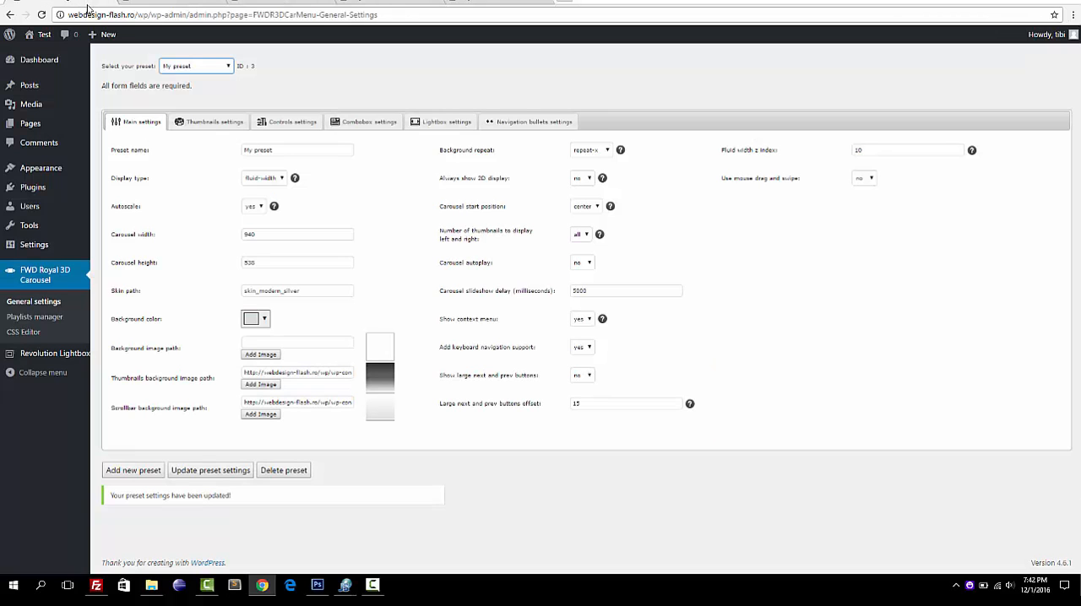
left_click(285, 178)
left_click(268, 196)
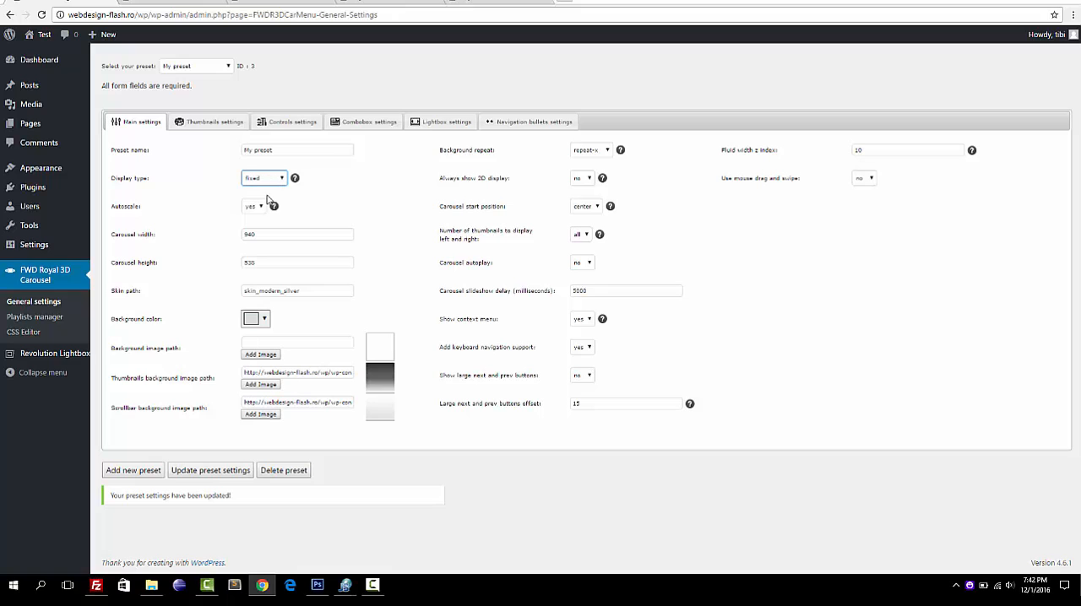
left_click(207, 470)
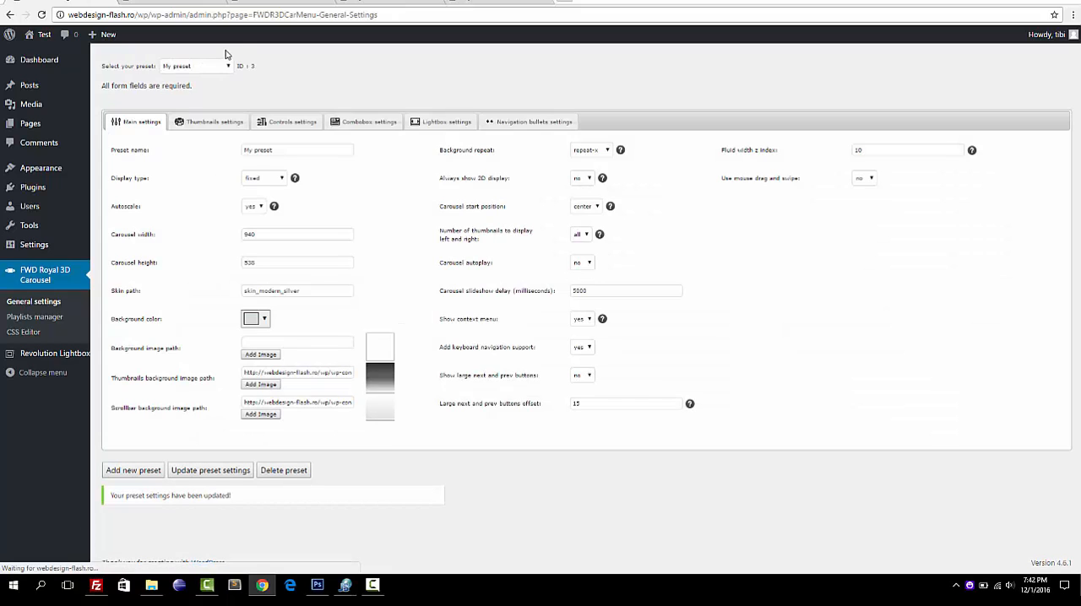
Reload the front page and browse the fixed-display carousel using its thumbnails and scrollbar.
left_click(263, 2)
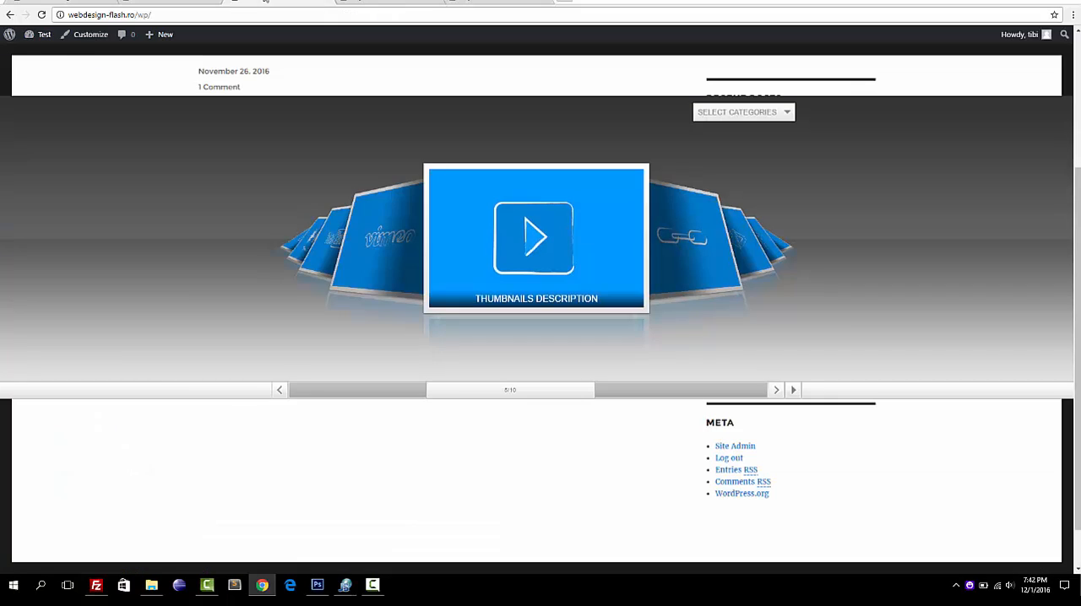
left_click(40, 14)
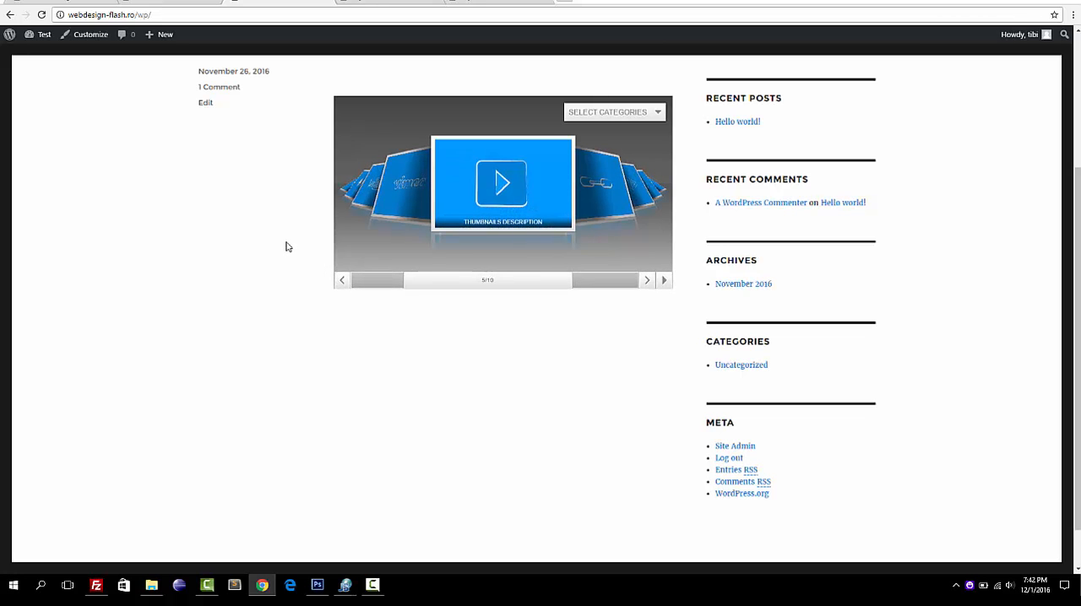
left_click(351, 158)
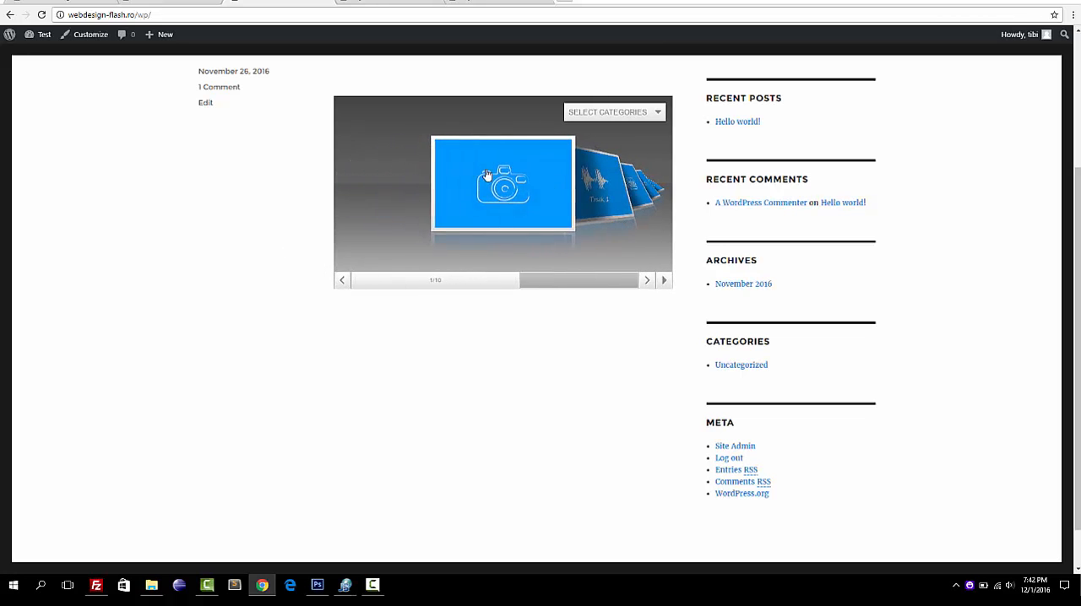
left_click_drag(451, 285, 530, 294)
mouse_move(470, 211)
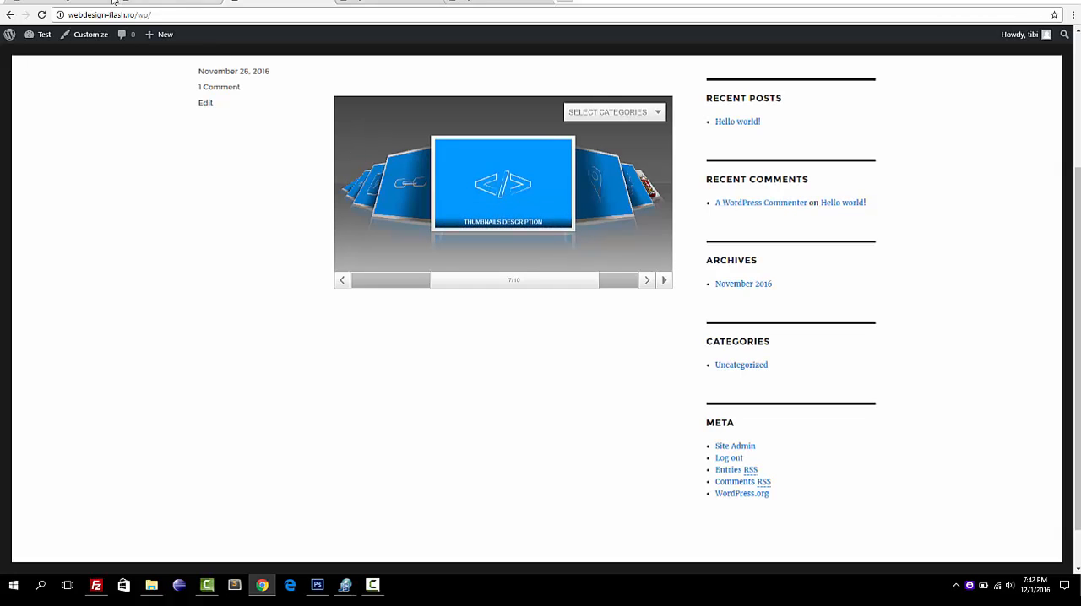
Return to the general settings and set My preset's display type to fluid-width.
left_click(93, 2)
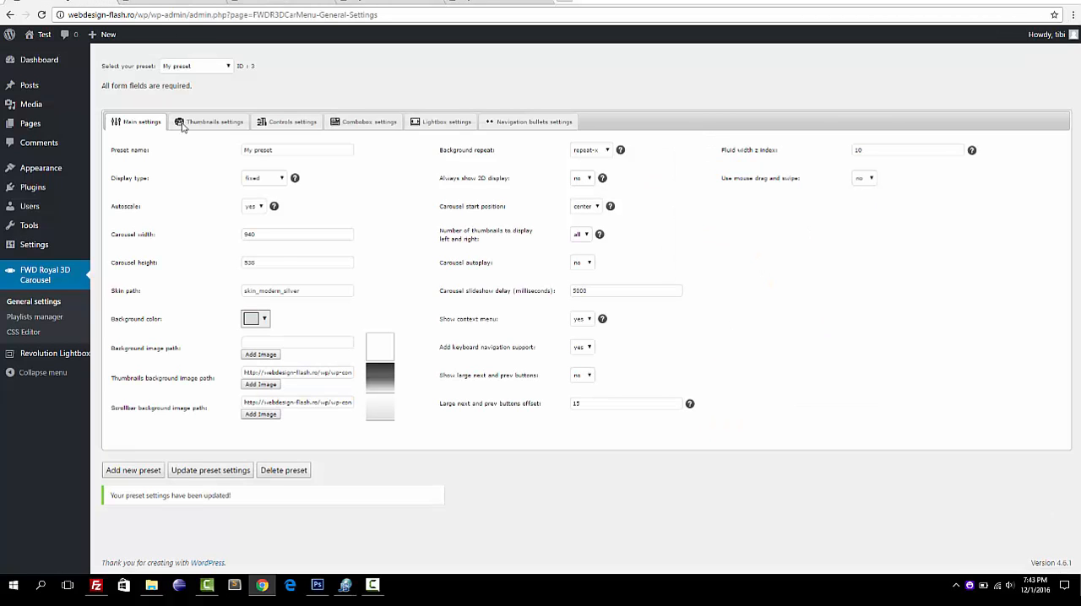
left_click(284, 179)
left_click(261, 190)
mouse_move(295, 181)
In the thumbnails settings, set thumbnail border color 1 to red, #fd0048.
left_click(231, 121)
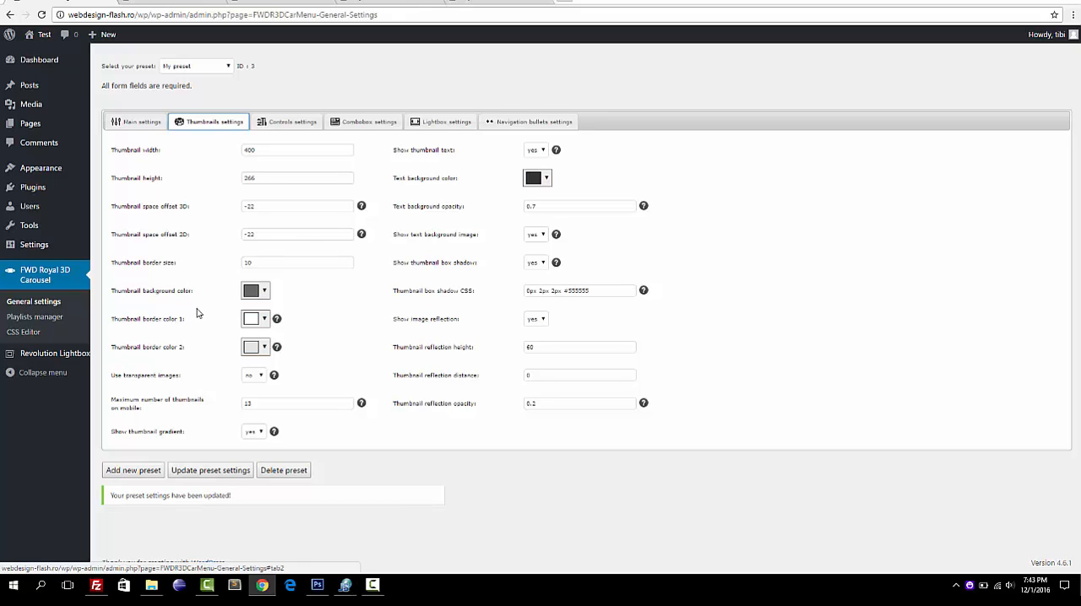
left_click(252, 319)
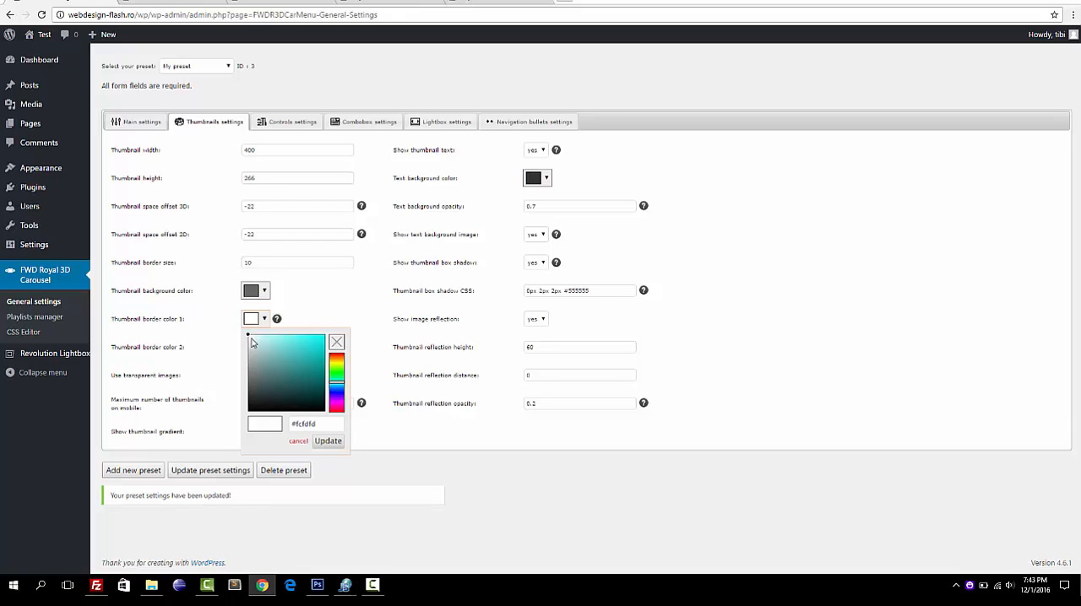
left_click(251, 341)
left_click(337, 411)
left_click(324, 336)
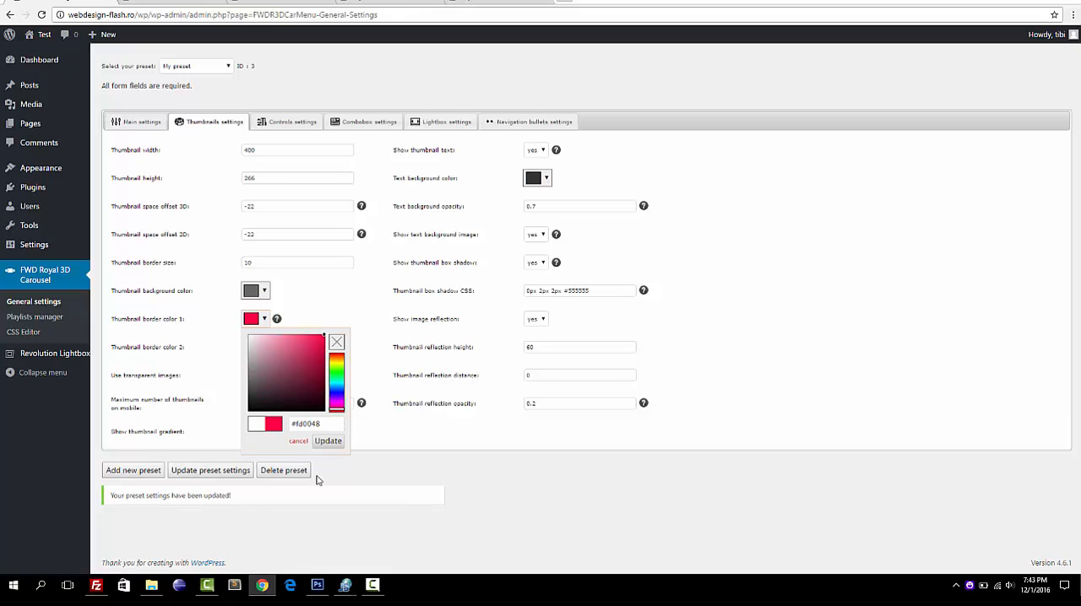
left_click(330, 445)
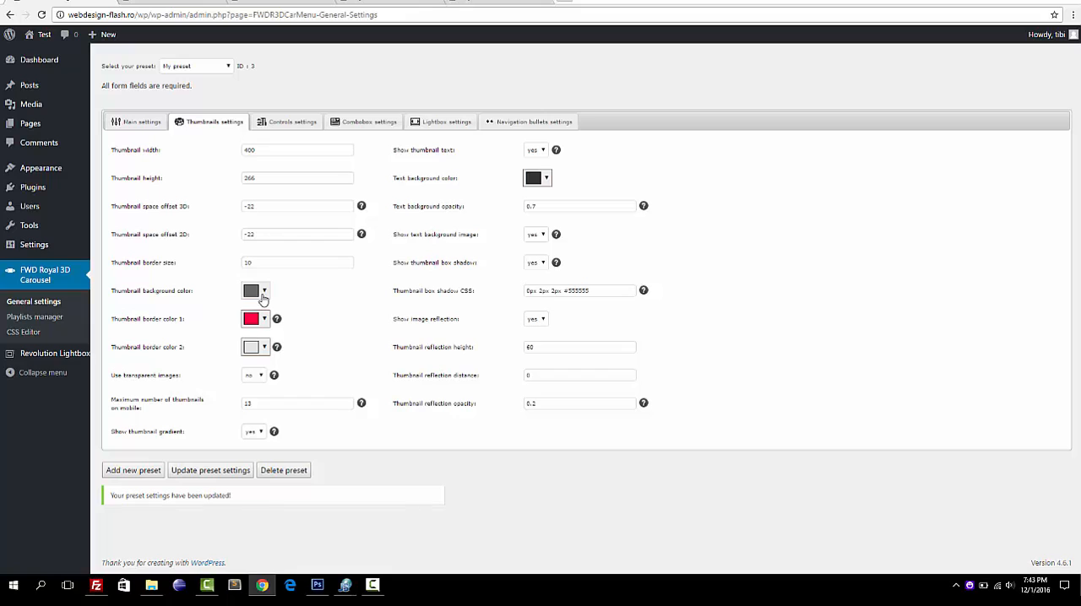
Set the thumbnail background color to near-black and update the preset settings.
left_click(261, 295)
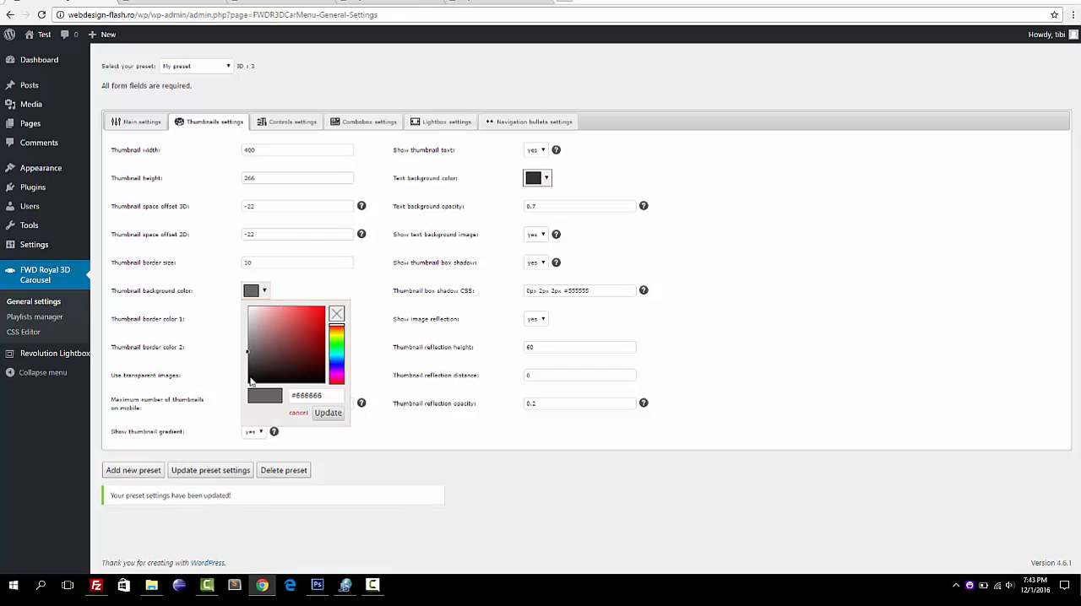
left_click(250, 382)
left_click(331, 414)
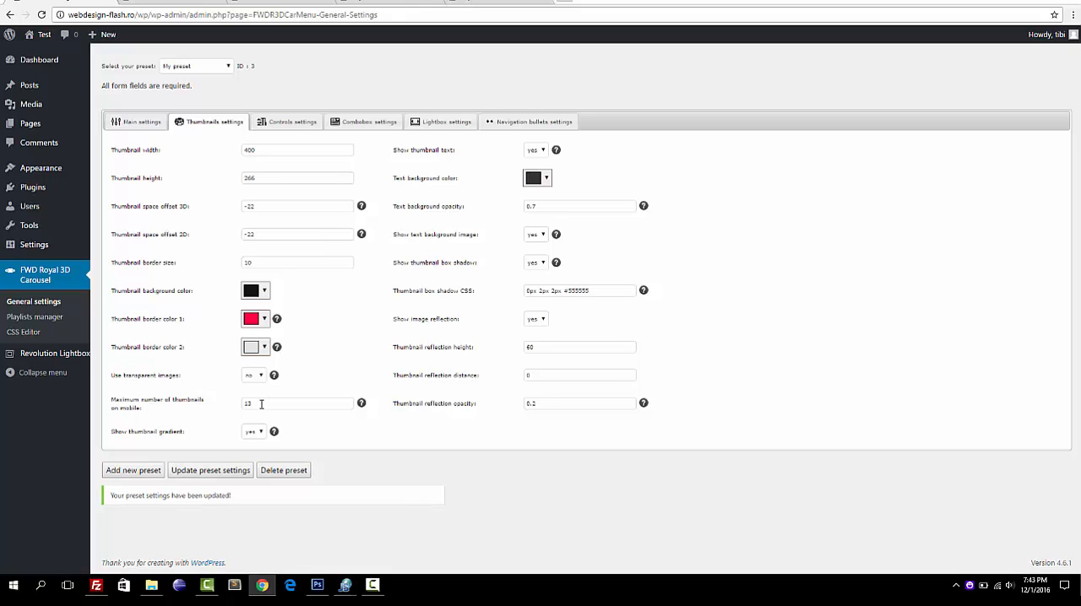
left_click(538, 379)
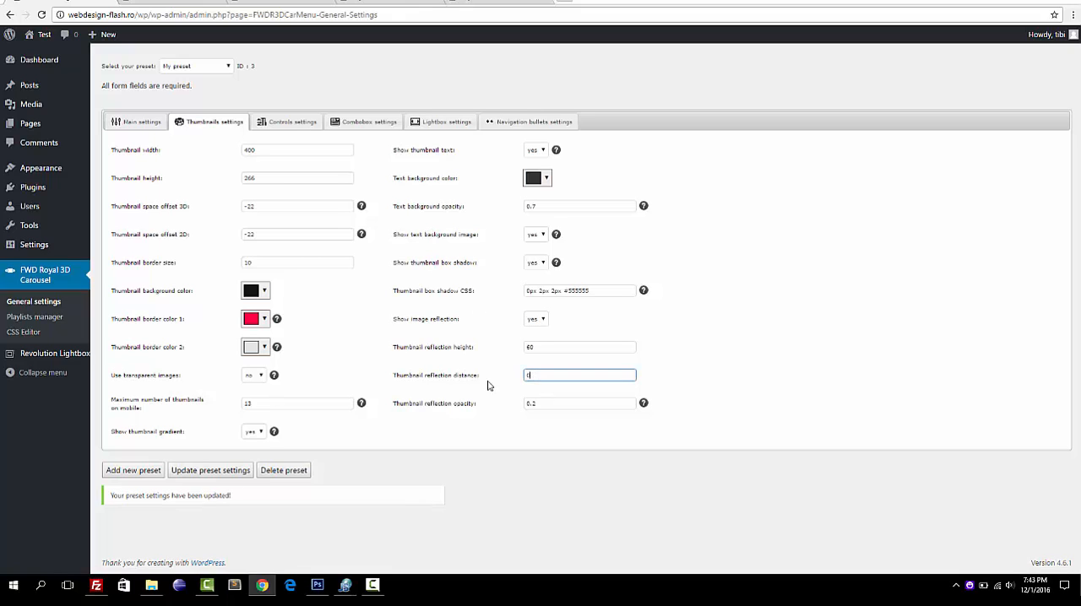
left_click(215, 473)
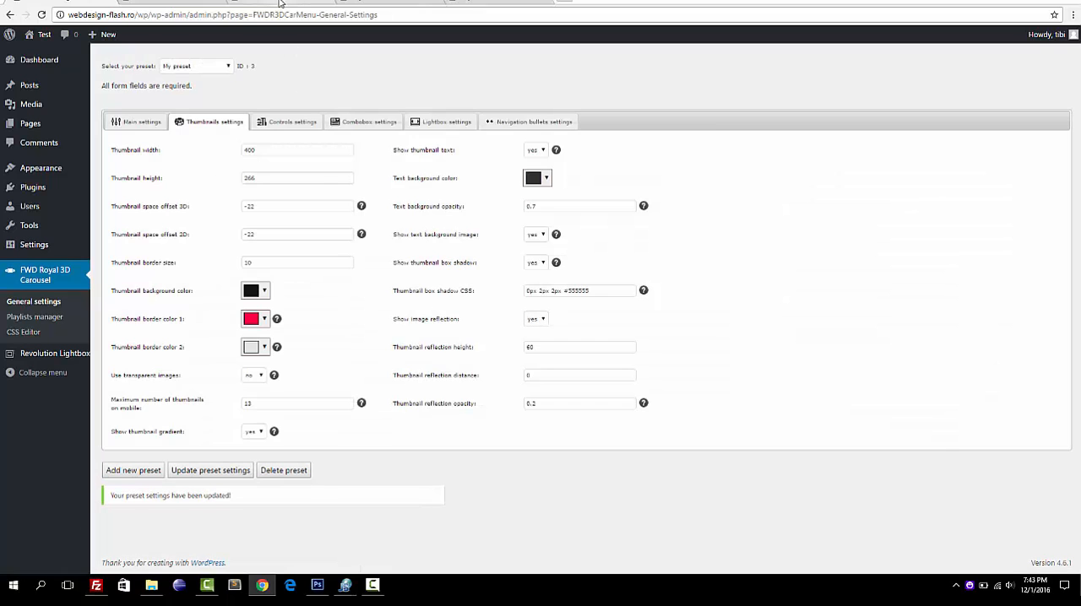
Reload the front page and browse several carousel thumbnails to inspect the new border color.
left_click(283, 5)
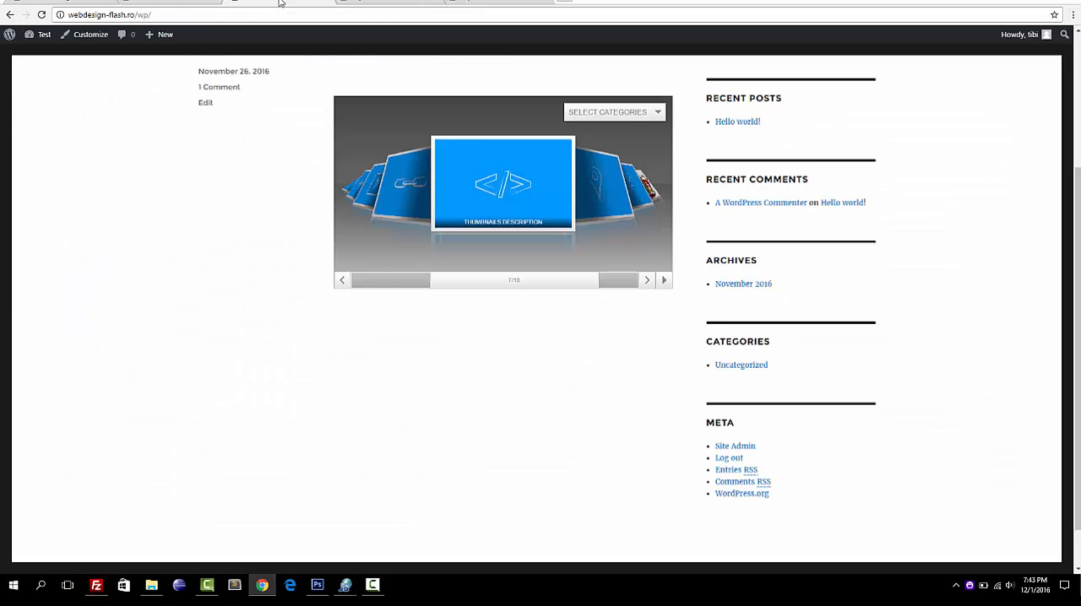
left_click(42, 15)
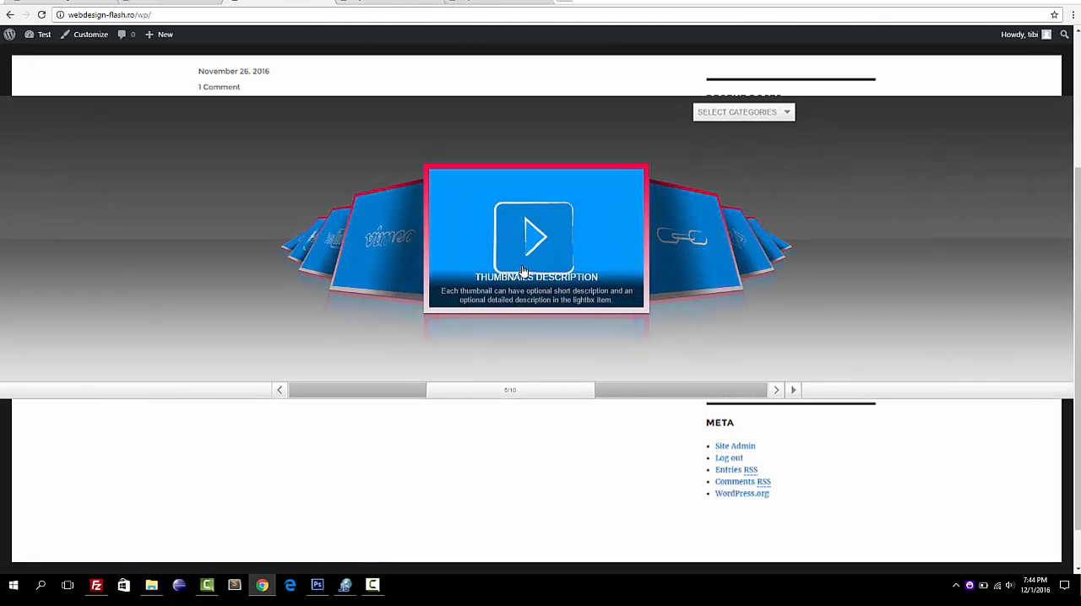
left_click(699, 255)
left_click(699, 256)
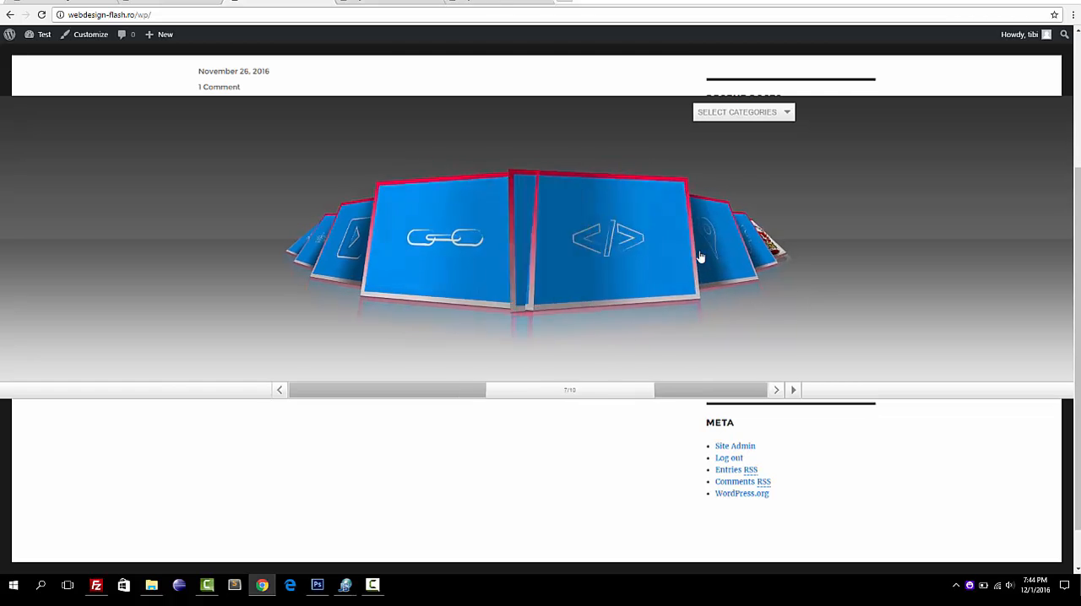
left_click(700, 256)
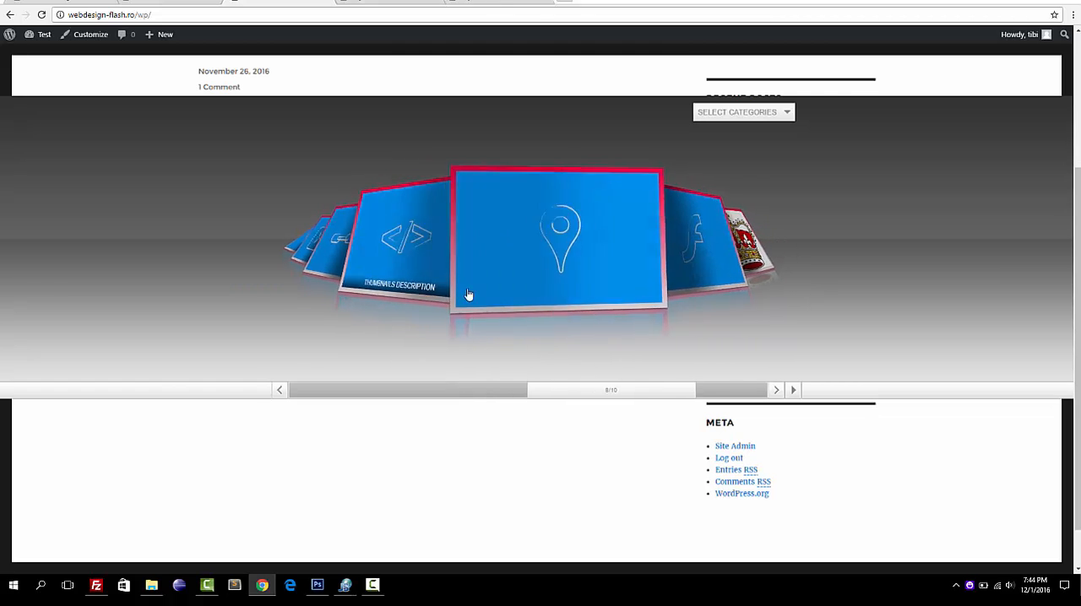
left_click(370, 244)
Return to the thumbnails settings, set thumbnail border color 2 to green, #0bf70b, and update the preset settings.
left_click(72, 2)
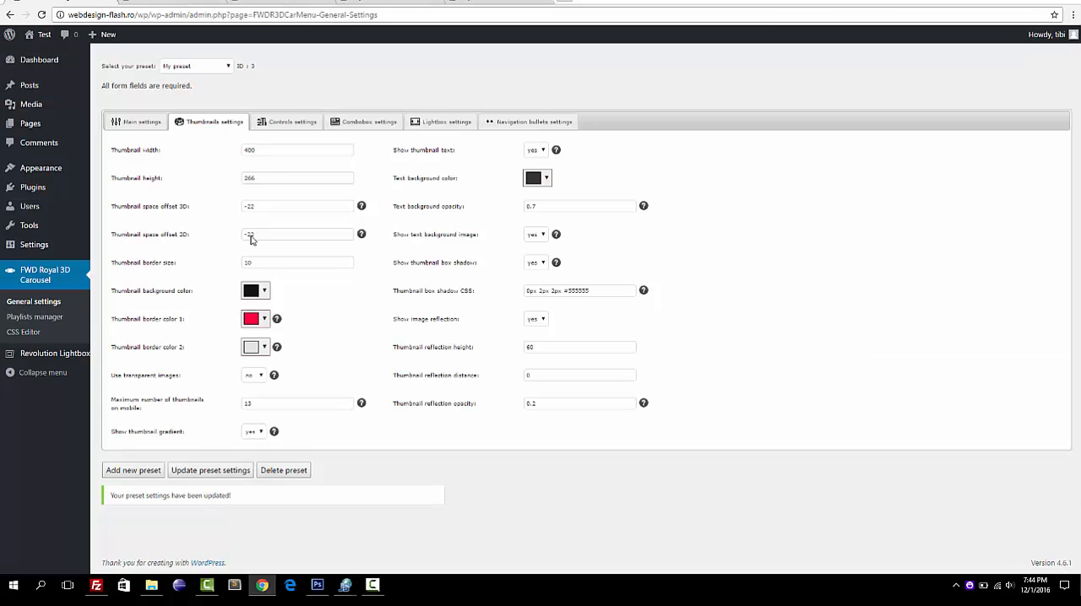
left_click(264, 347)
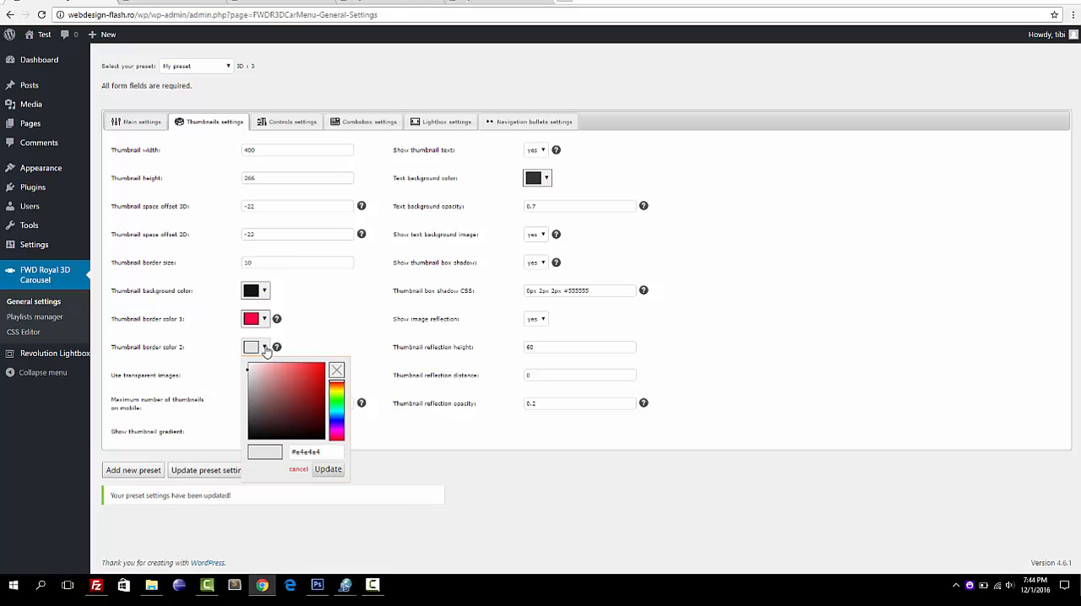
left_click(339, 398)
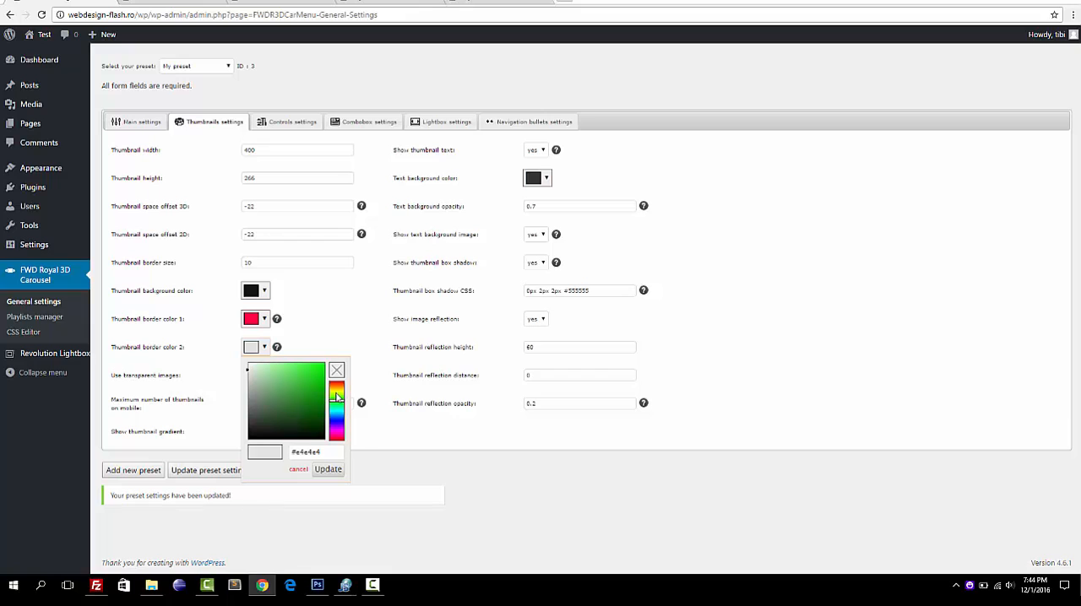
left_click(322, 369)
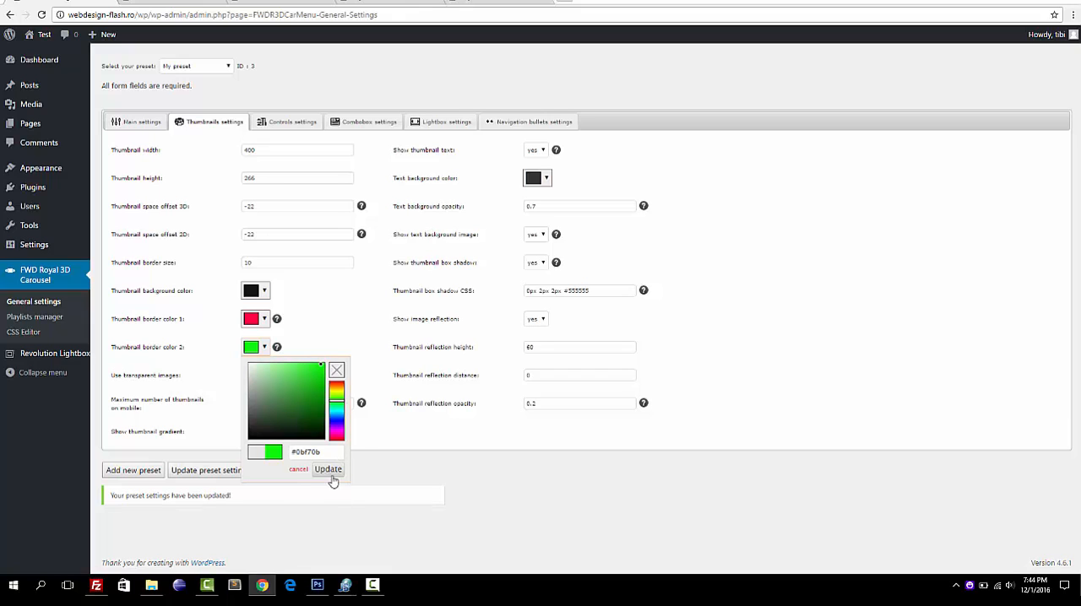
left_click(328, 470)
left_click(192, 473)
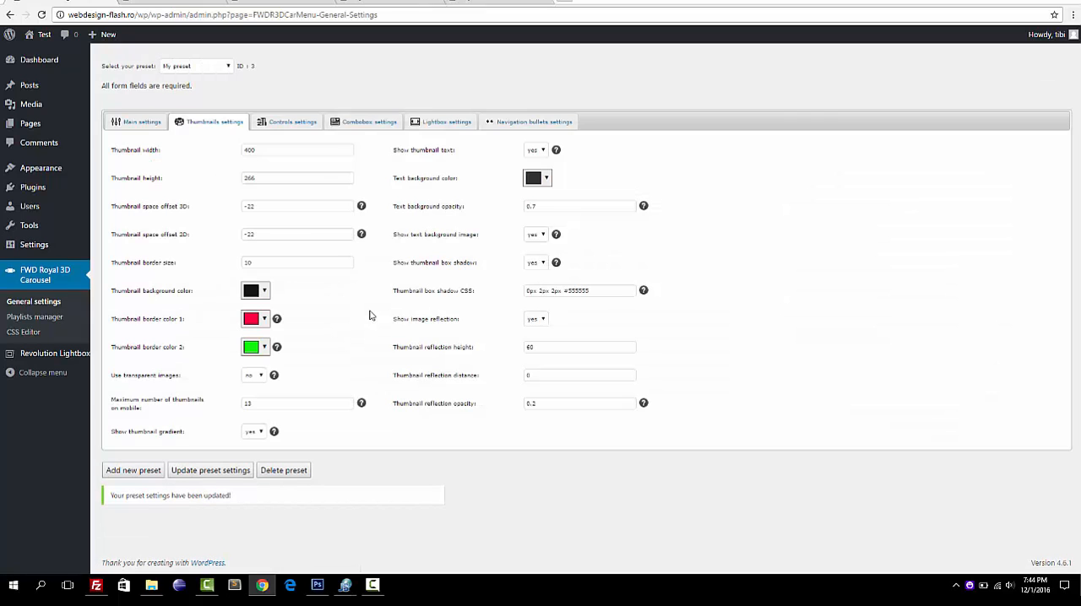
In the controls settings, set both the next button and the previous button to not show, and update the preset settings.
left_click(304, 122)
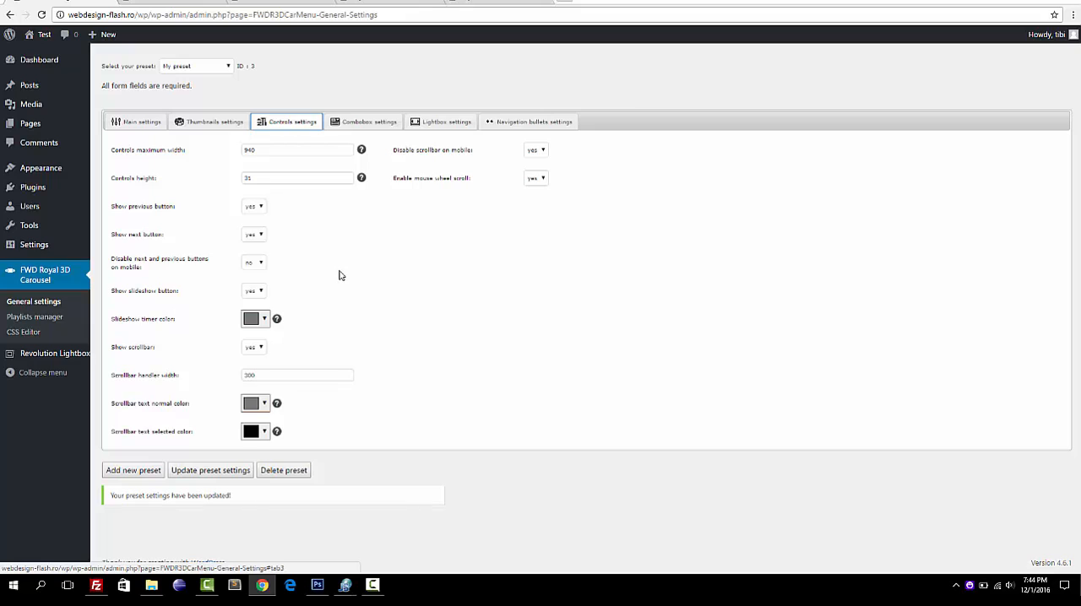
left_click(258, 236)
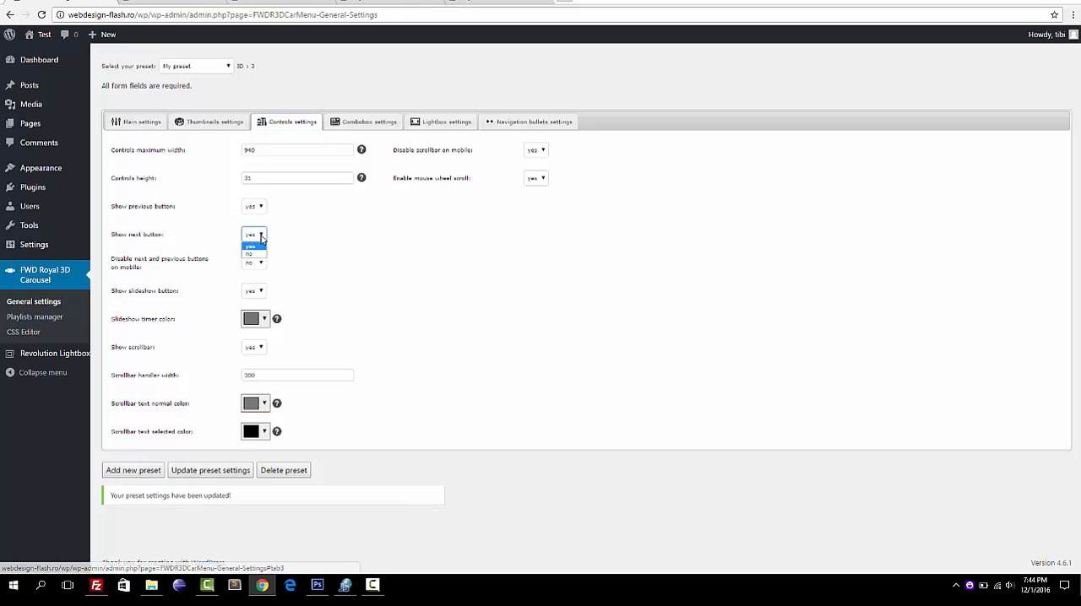
left_click(253, 250)
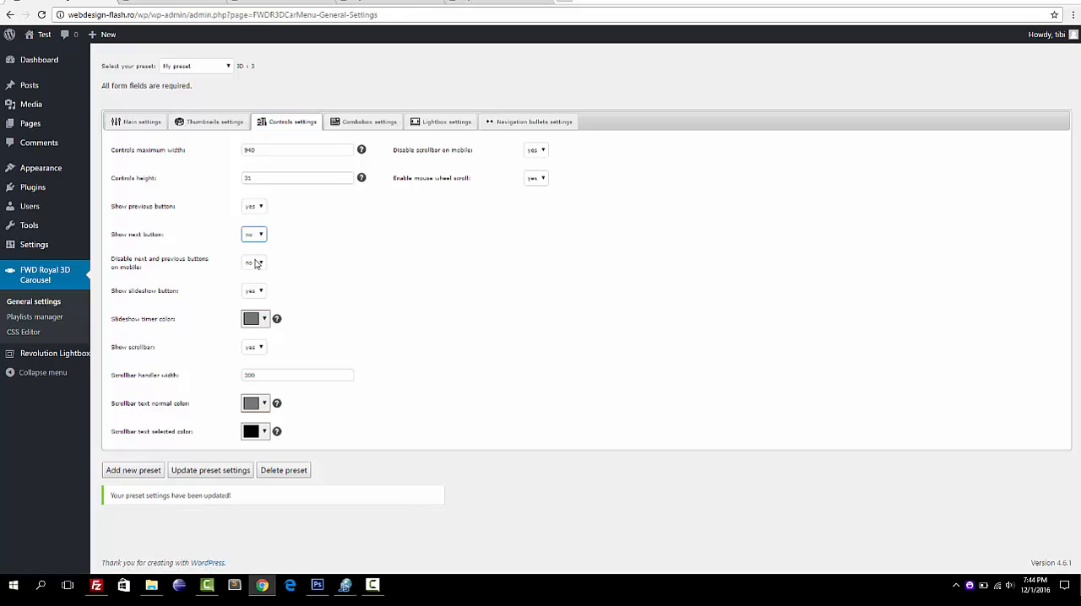
left_click(254, 207)
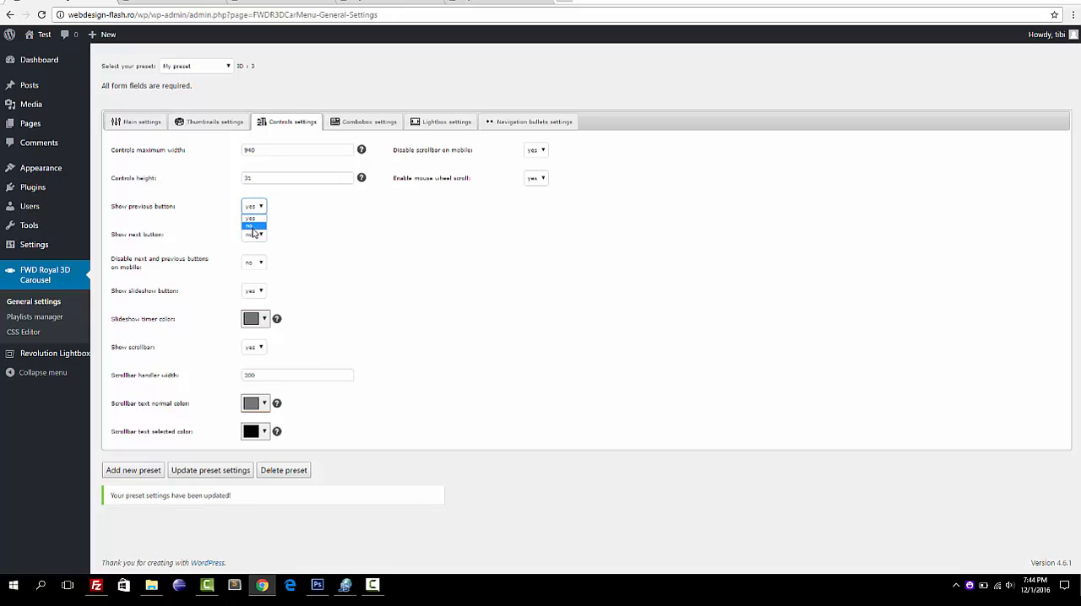
left_click(252, 227)
left_click(205, 476)
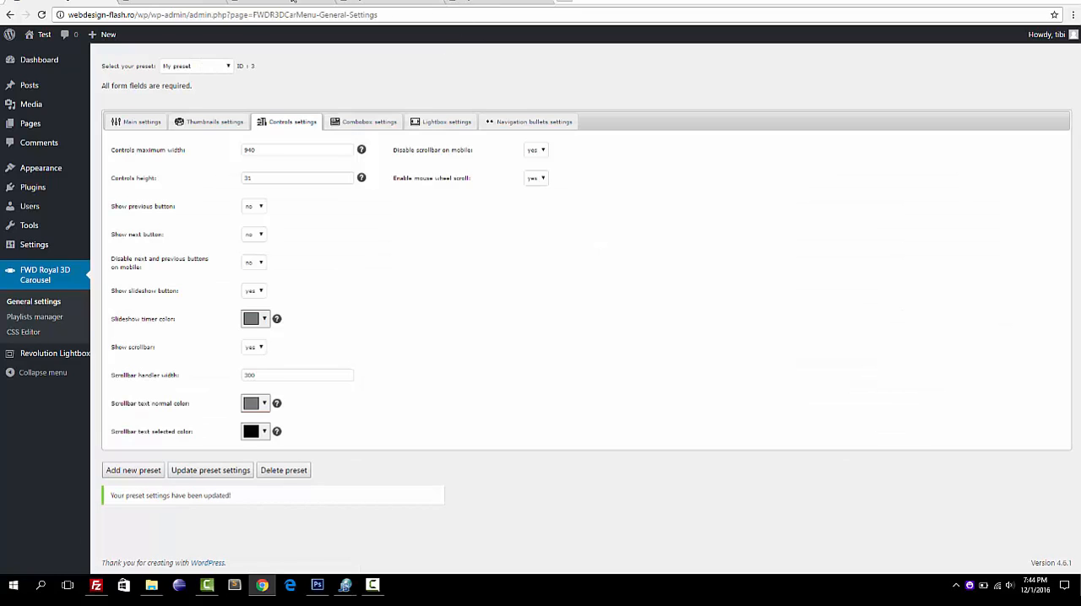
Reload the front page to inspect the thumbnail border colors and the controls around the carousel scrollbar.
left_click(291, 2)
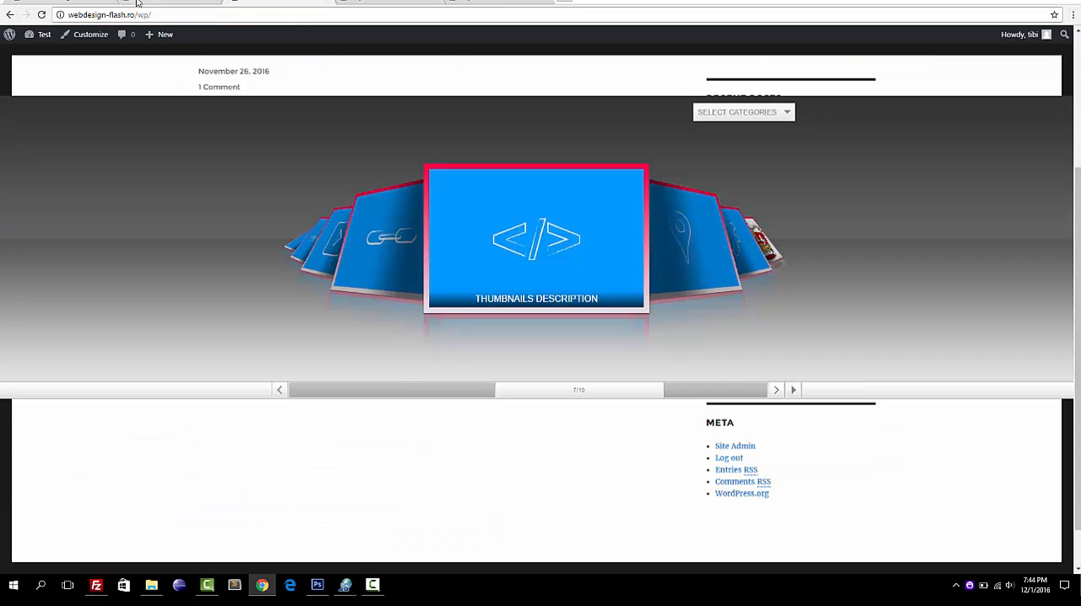
left_click(42, 17)
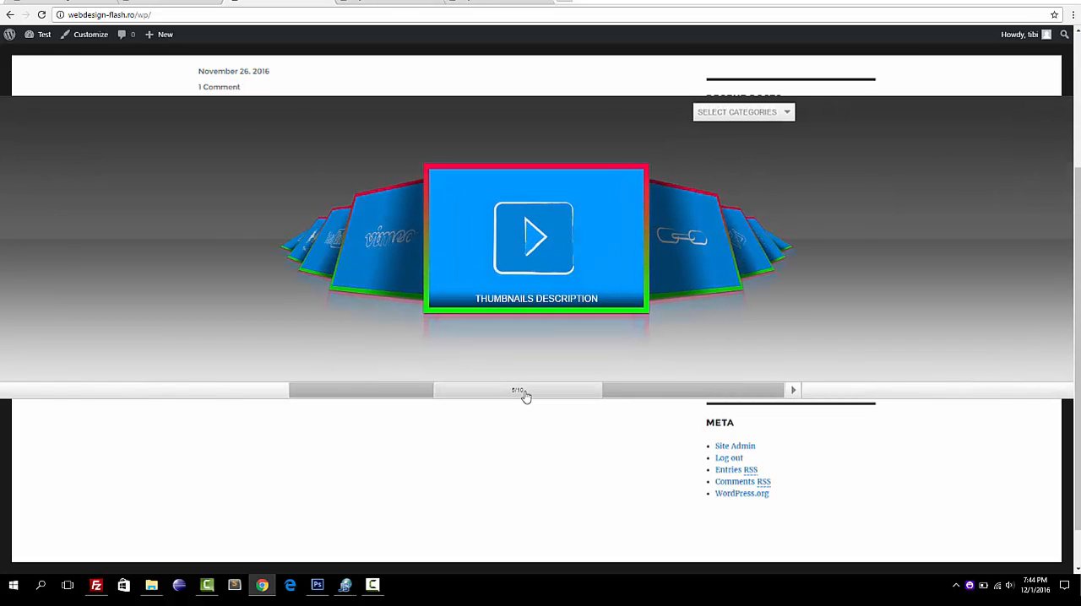
mouse_move(523, 394)
left_mouse_down()
mouse_move(682, 388)
mouse_move(526, 390)
left_mouse_up()
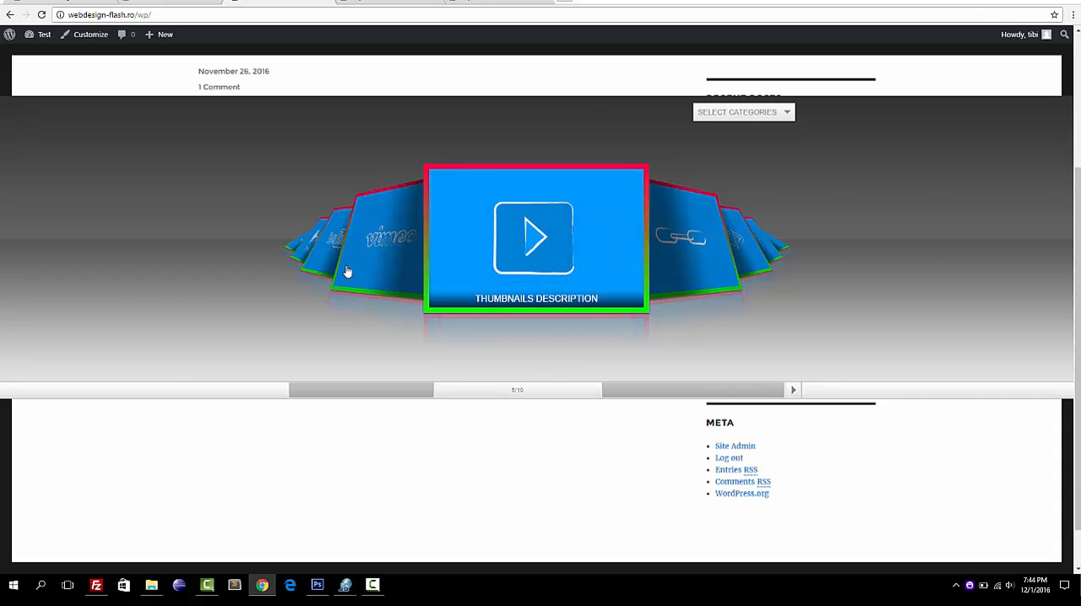
In the preset's combobox settings, set Show combobox to no and update the preset settings.
left_click(79, 2)
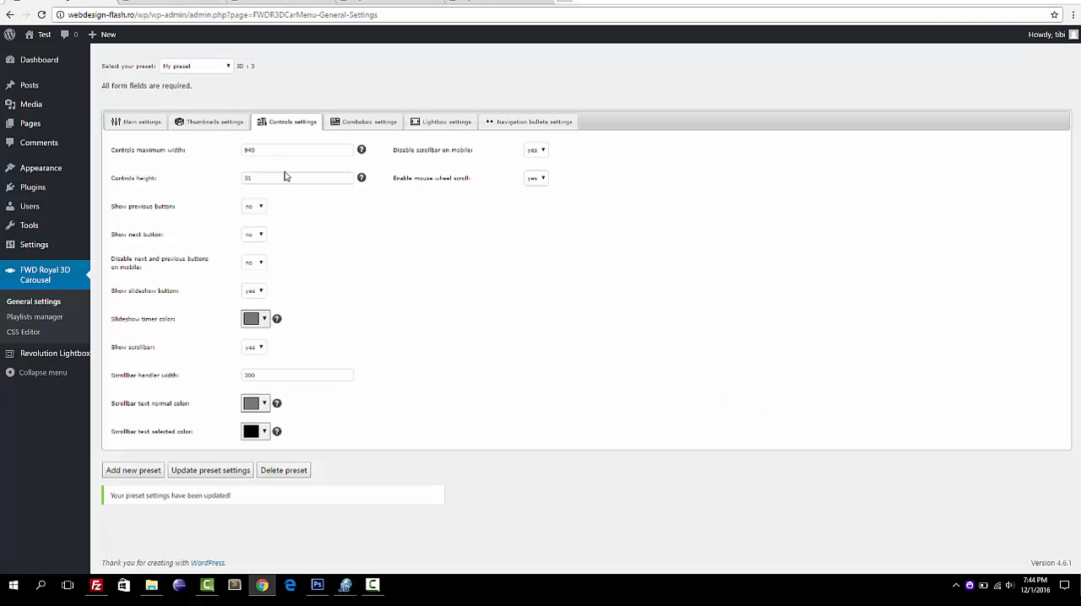
left_click(367, 124)
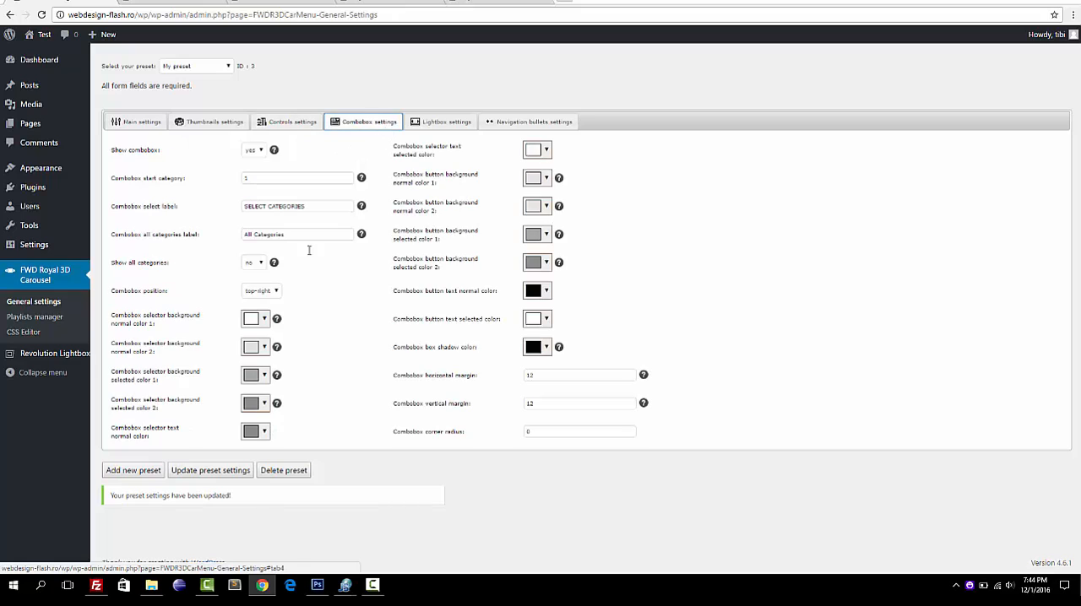
left_click(262, 151)
left_click(258, 169)
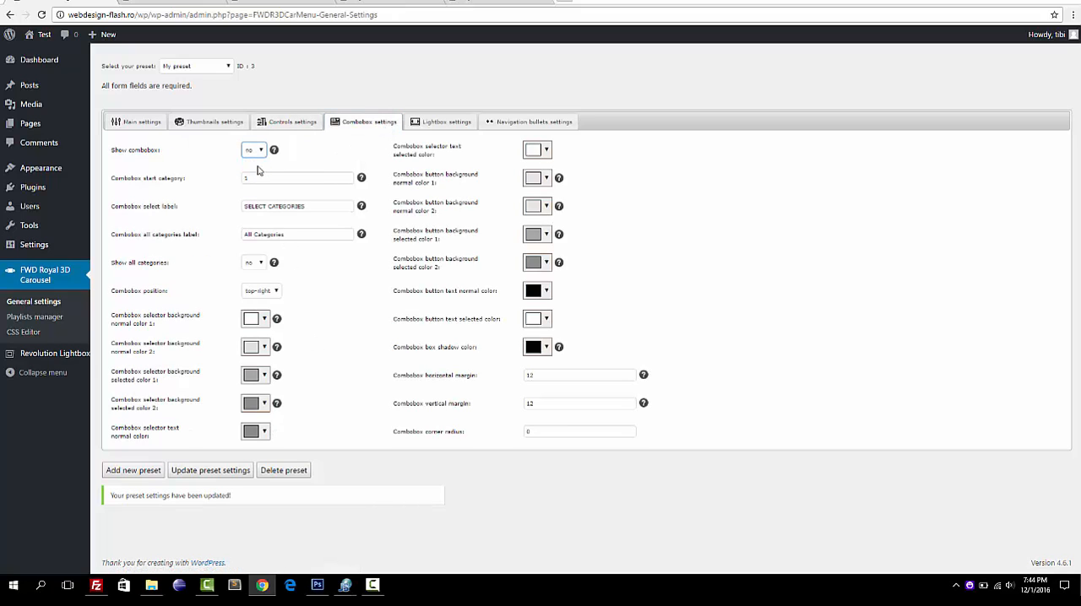
left_click(263, 177)
left_click(263, 178)
left_click(214, 202)
left_click(208, 474)
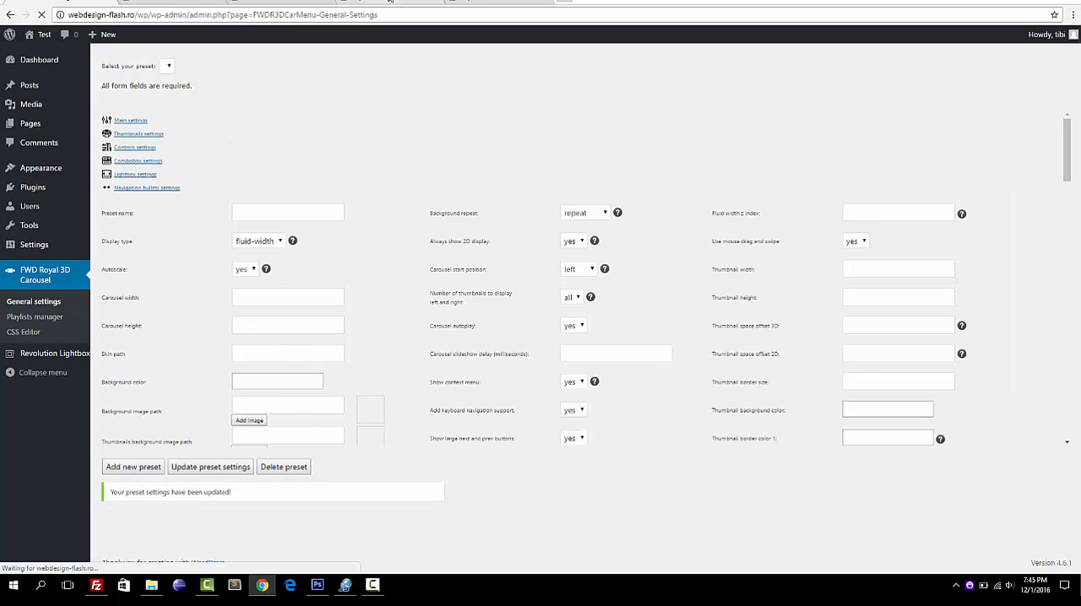
Reload the front page to check the carousel's category selector area and bring another thumbnail to the front.
left_click(365, 2)
left_click(287, 1)
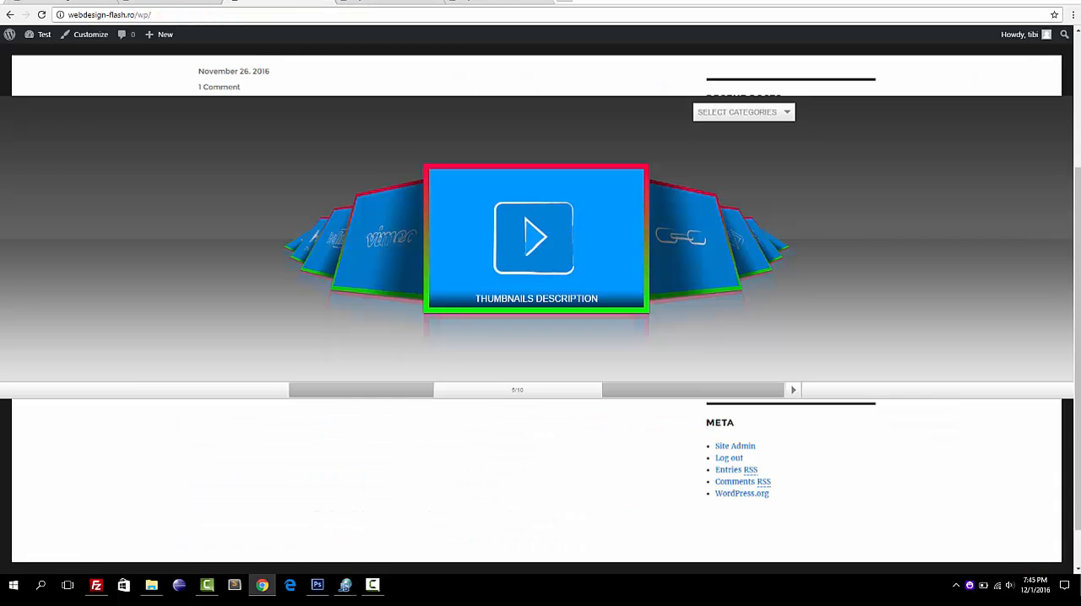
left_click(42, 15)
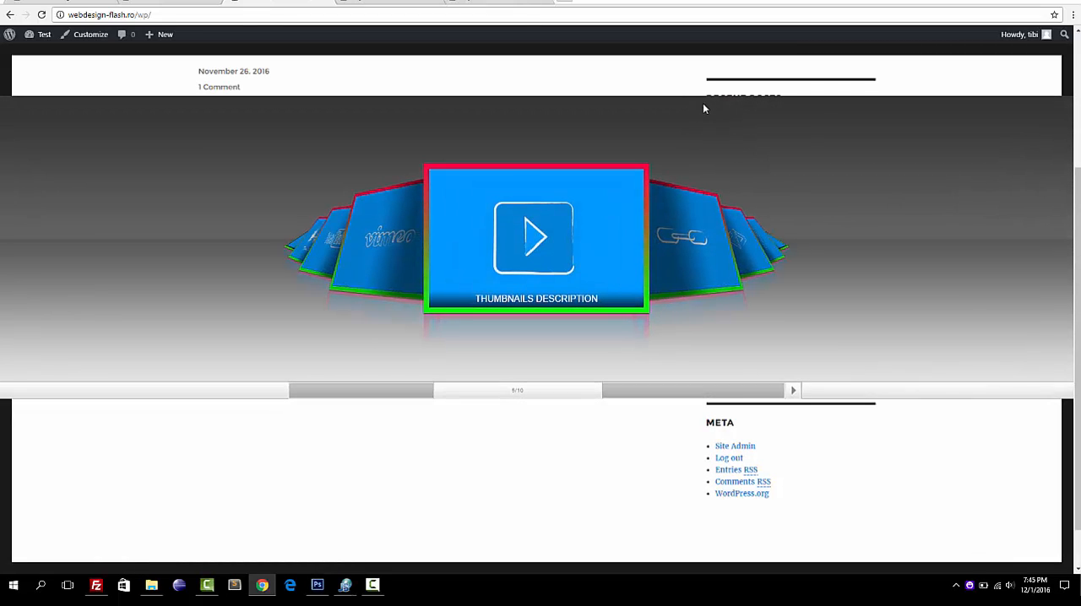
left_click(688, 242)
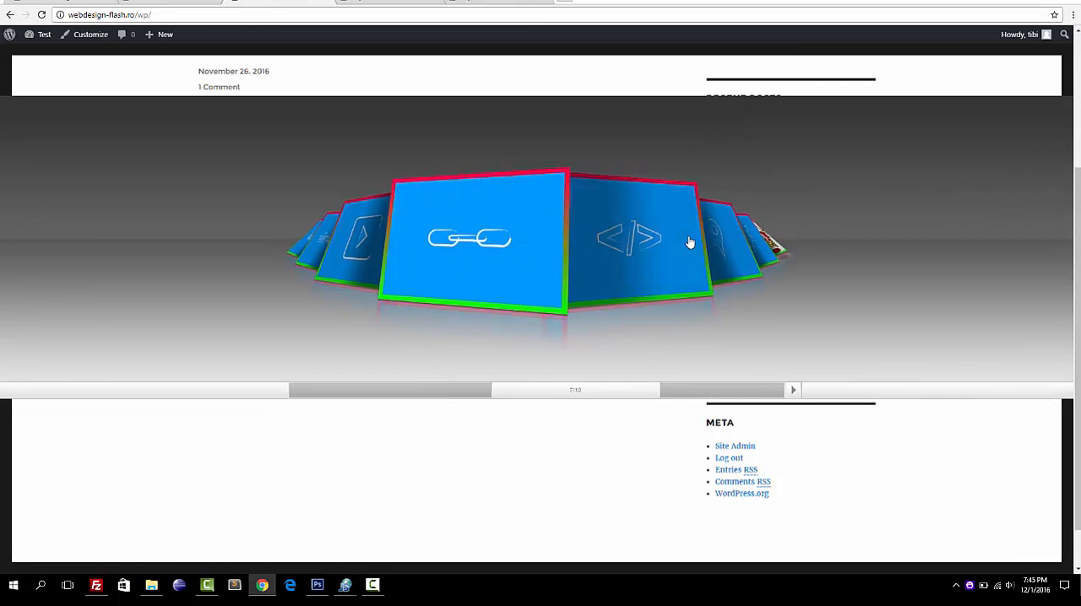
In the navigation bullets settings, set Show bullets navigation to yes, update the preset settings, and return to the controls settings.
left_click(41, 2)
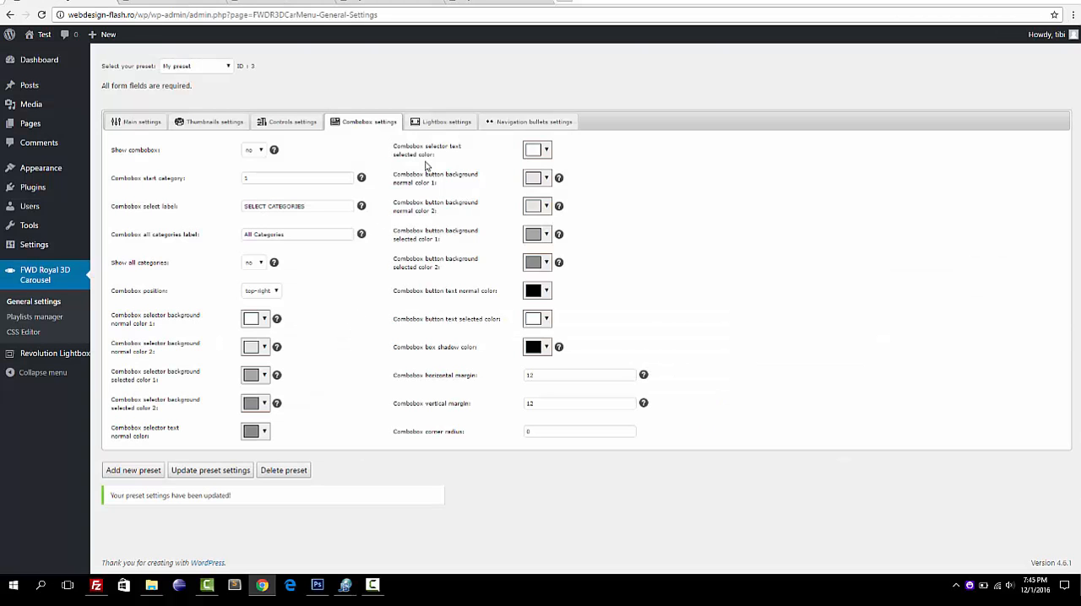
left_click(509, 124)
left_click(258, 151)
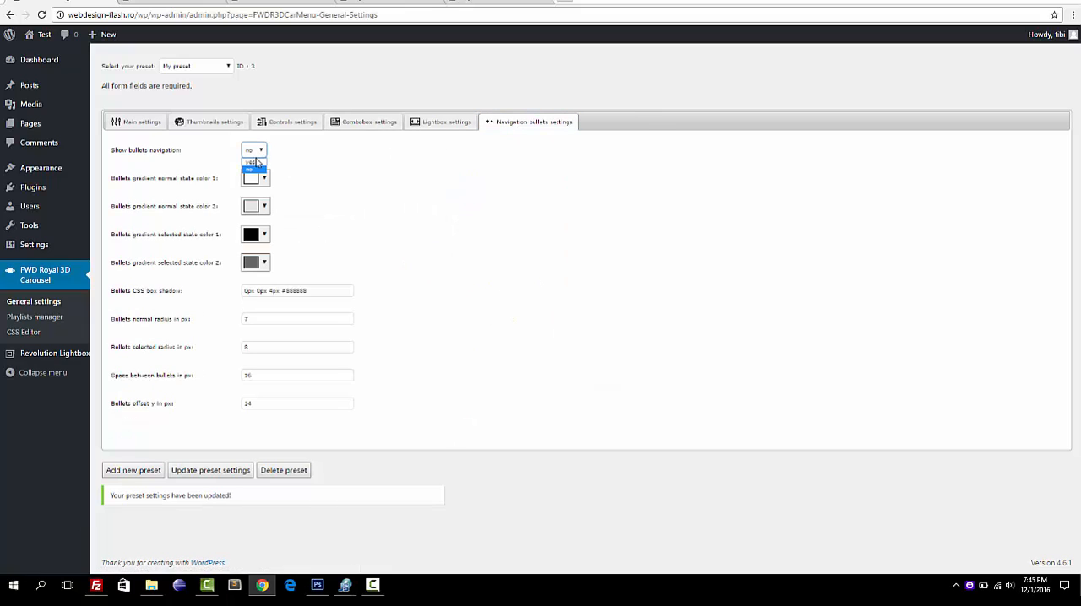
left_click(253, 162)
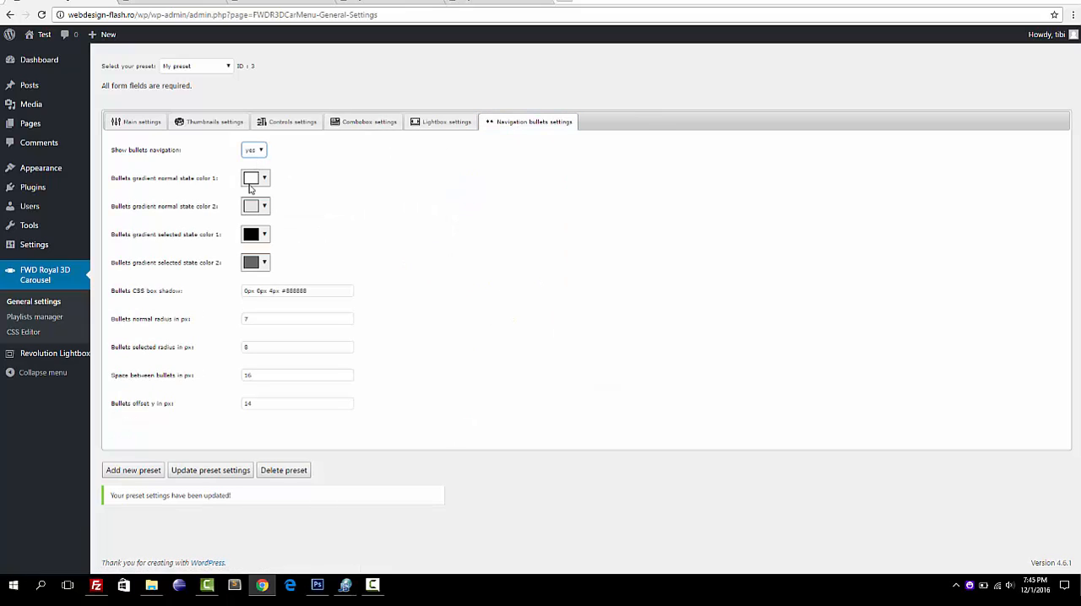
left_click(211, 471)
left_click(280, 126)
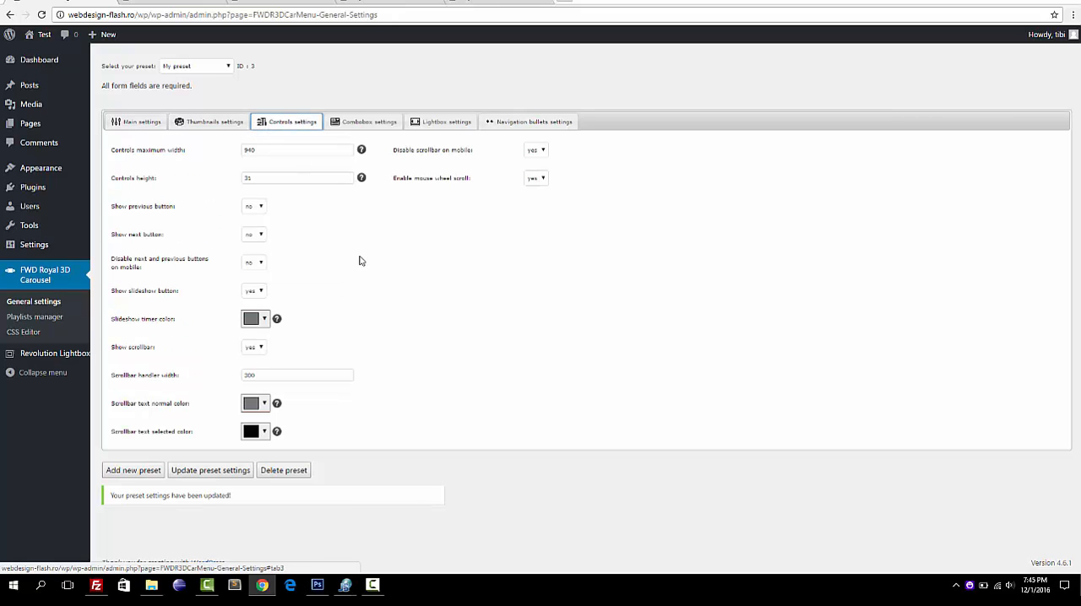
Reload the front page and test the carousel's navigation bullets by jumping between several thumbnails.
left_click(309, 1)
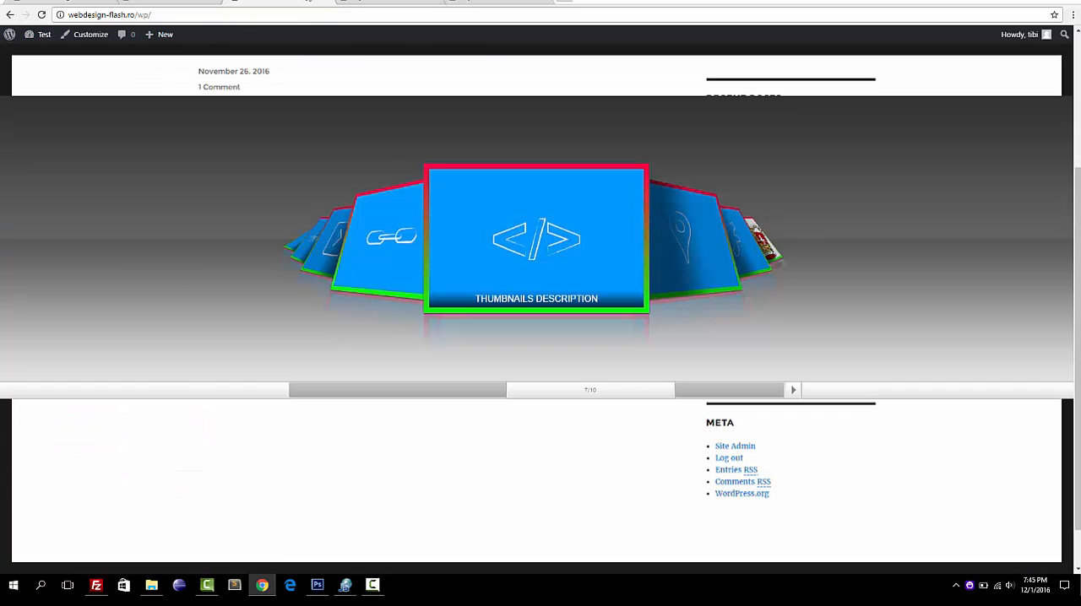
left_click(41, 15)
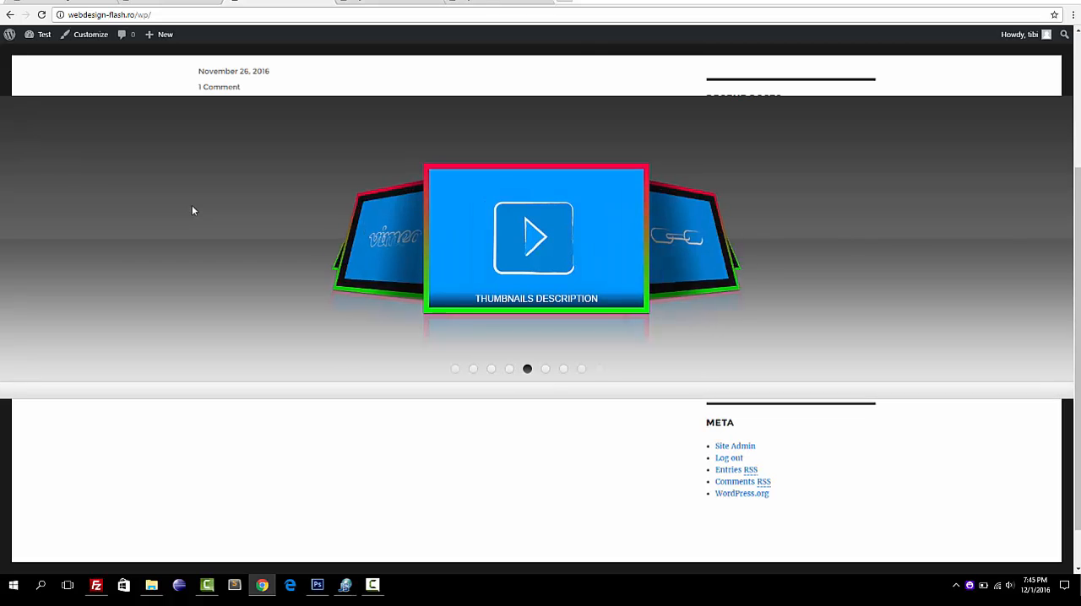
left_click(491, 370)
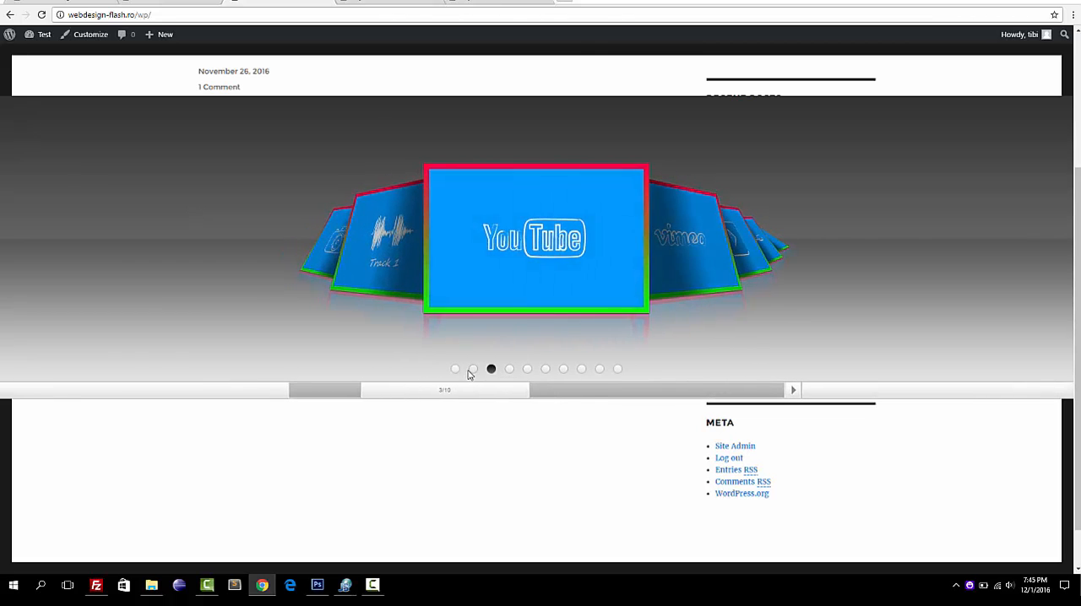
left_click(473, 370)
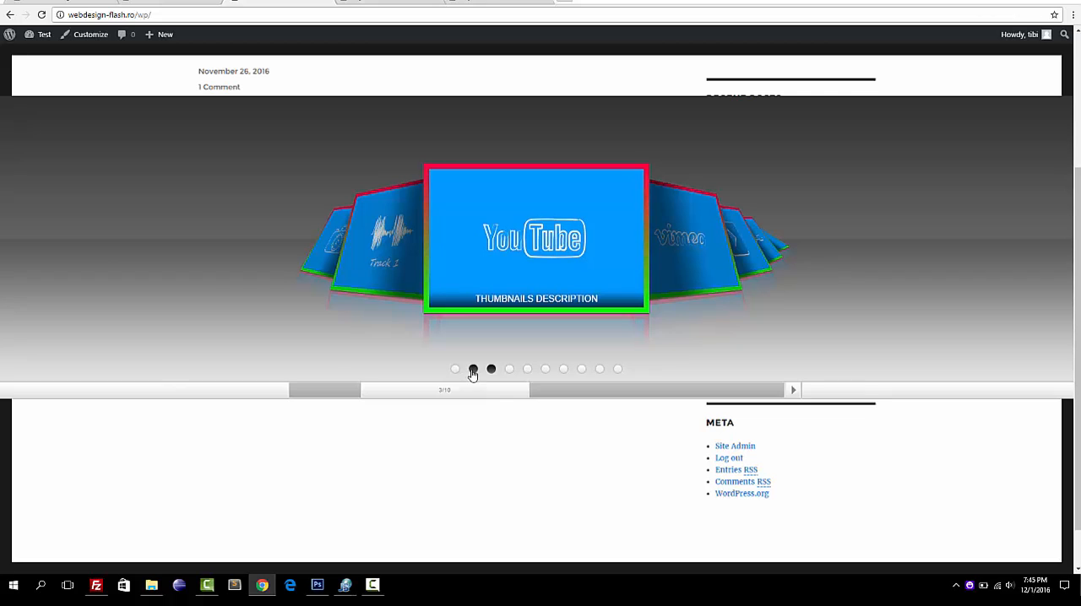
left_click(619, 370)
left_click(600, 370)
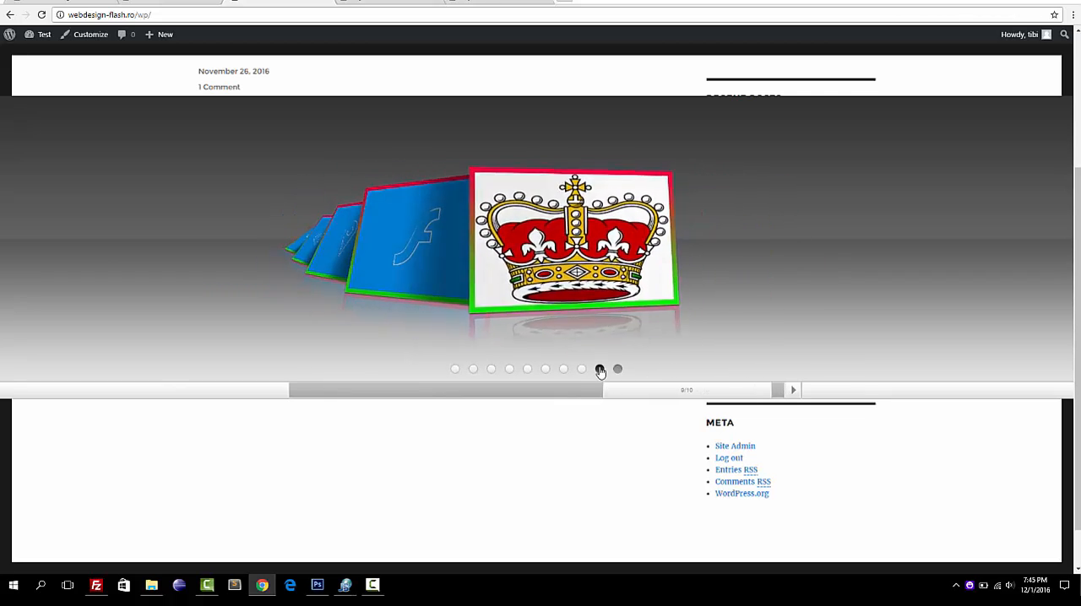
left_click(581, 369)
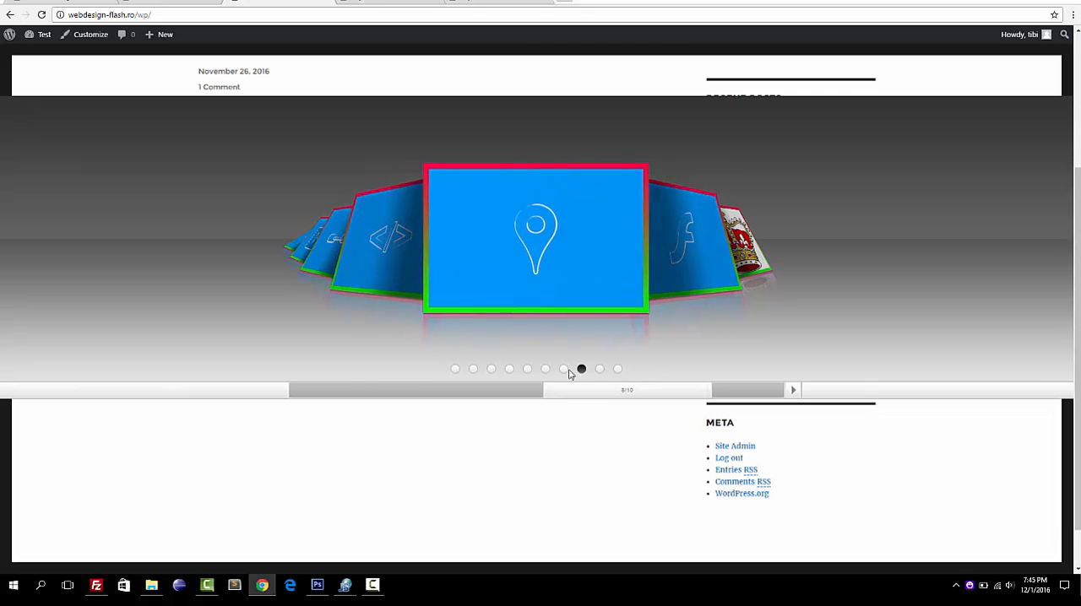
left_click(563, 369)
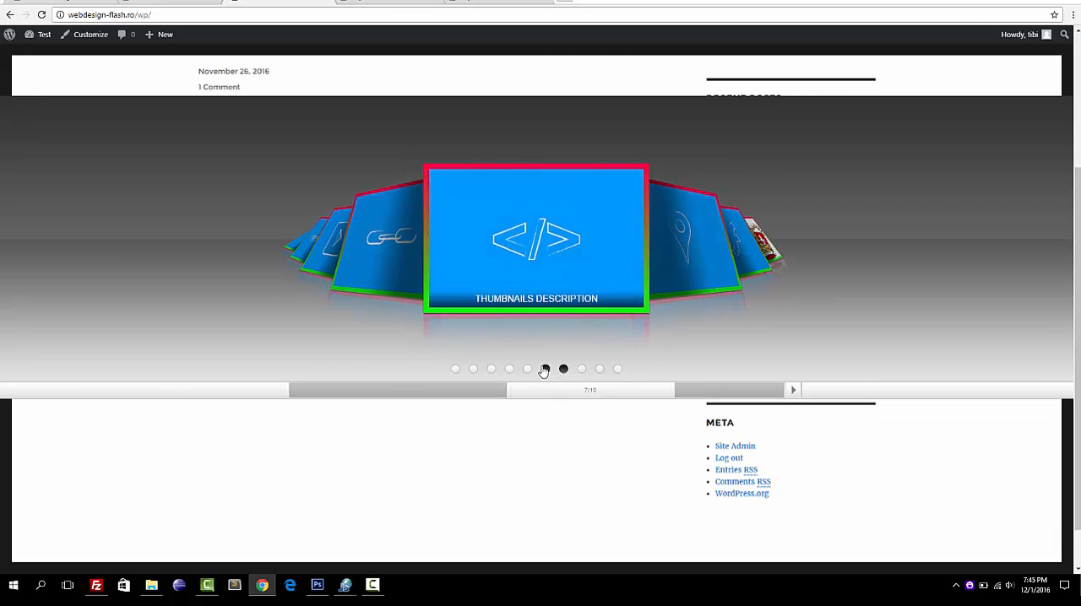
left_click(545, 370)
Rotate the carousel in both directions by selecting the thumbnails beside the front one.
left_click(406, 236)
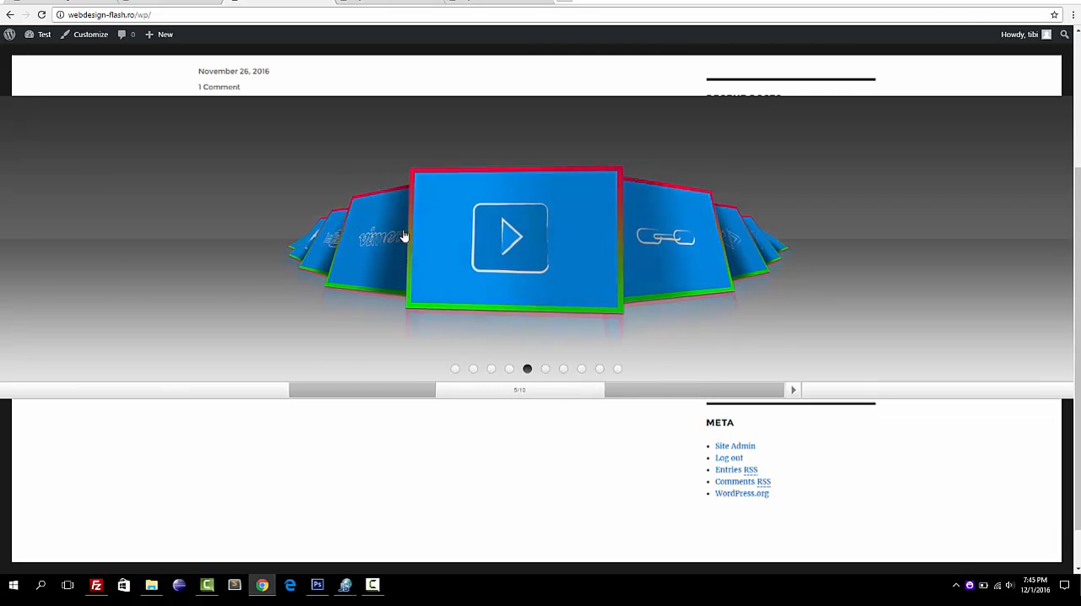
left_click(405, 237)
left_click(651, 248)
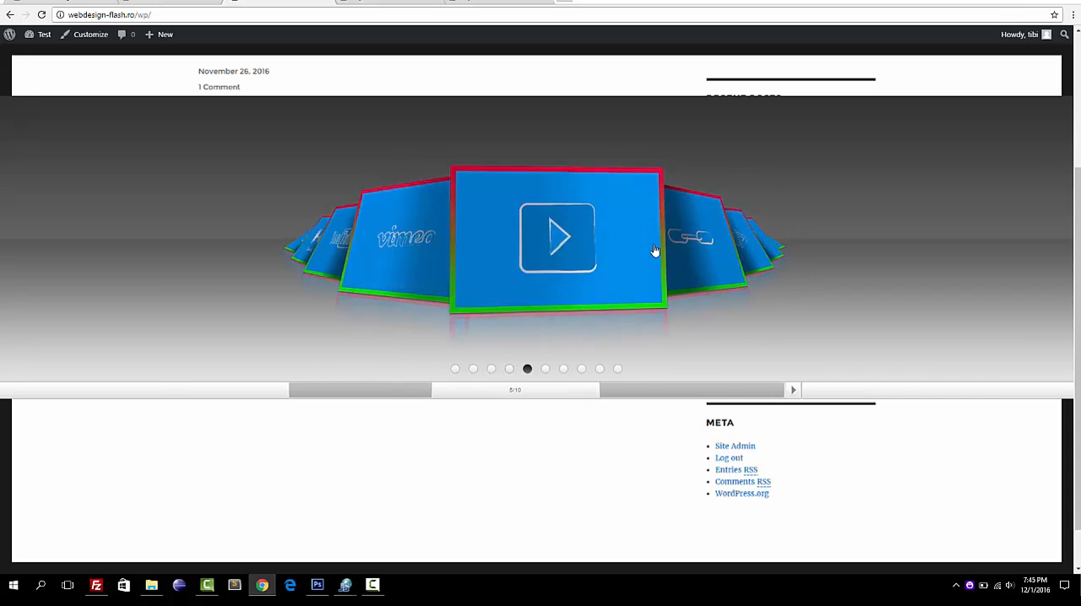
left_click(651, 244)
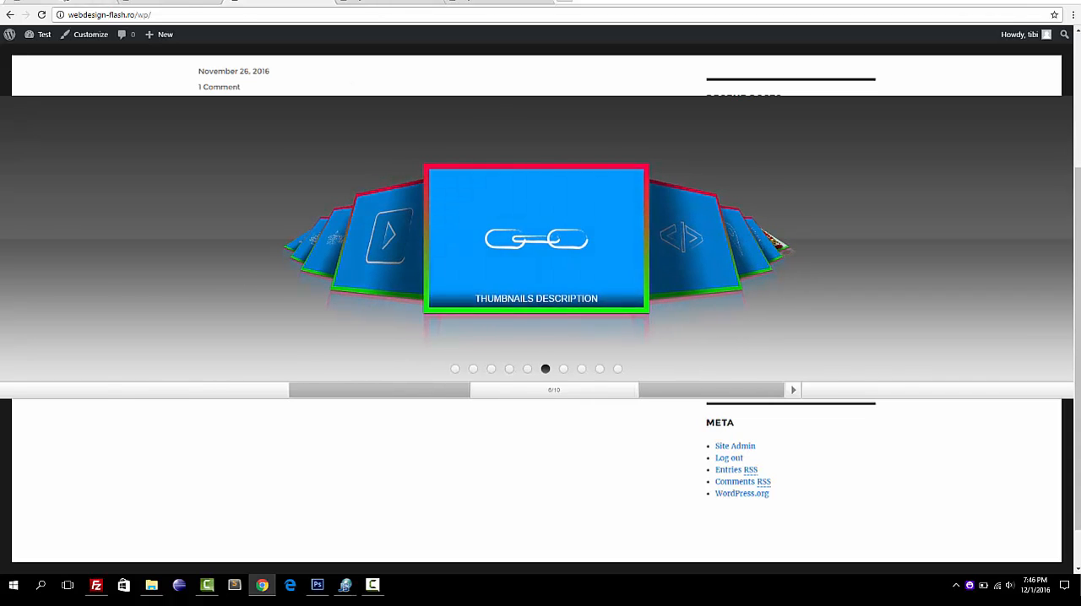
Revisit the plugin's playlists manager and its help file, and return to the front page carousel.
left_click(87, 1)
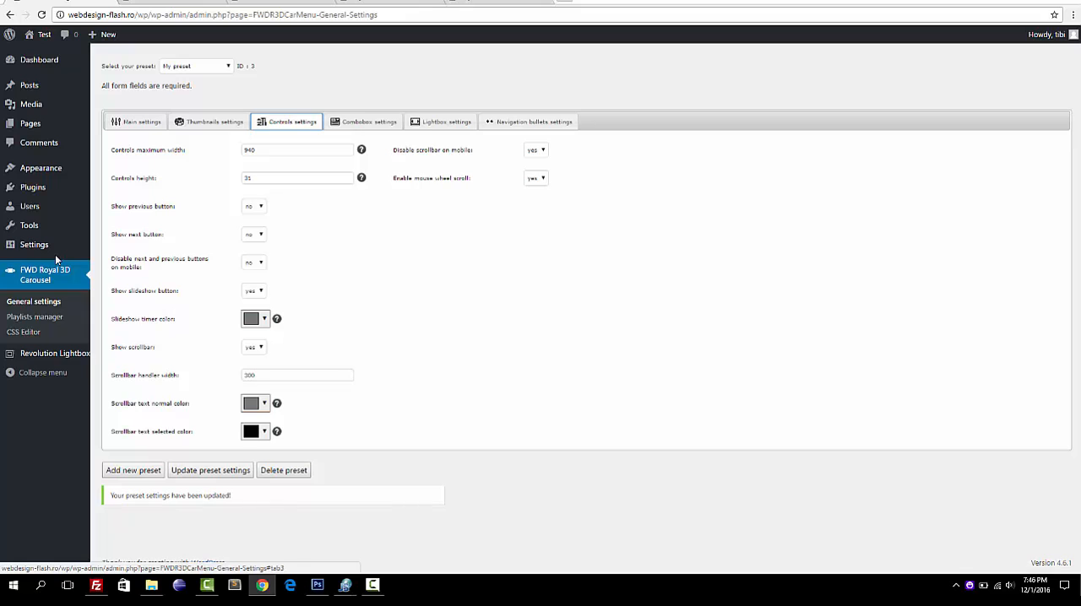
left_click(43, 321)
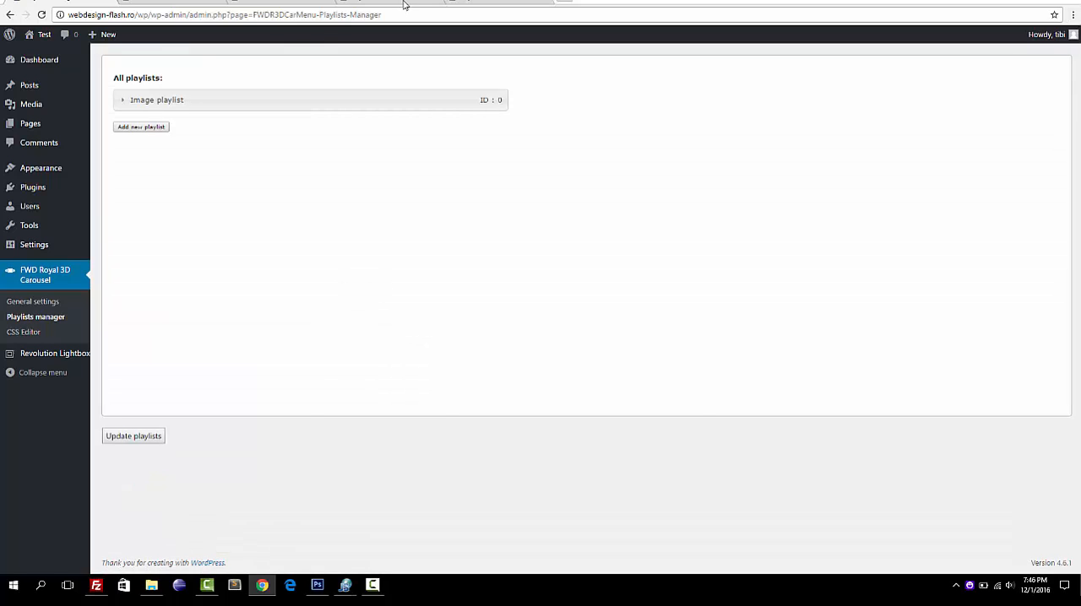
left_click(404, 4)
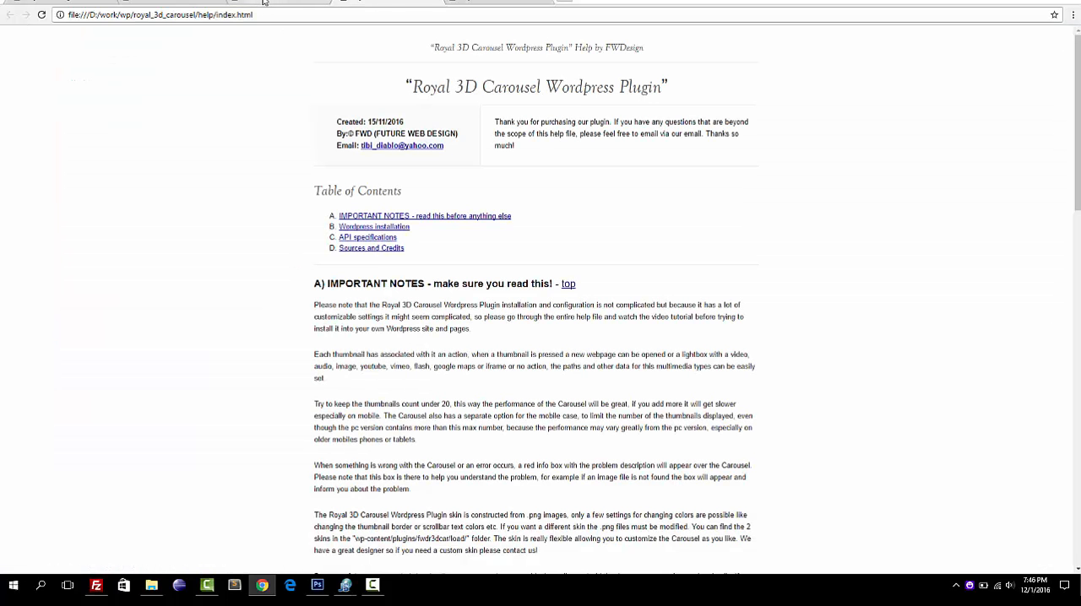
left_click(264, 2)
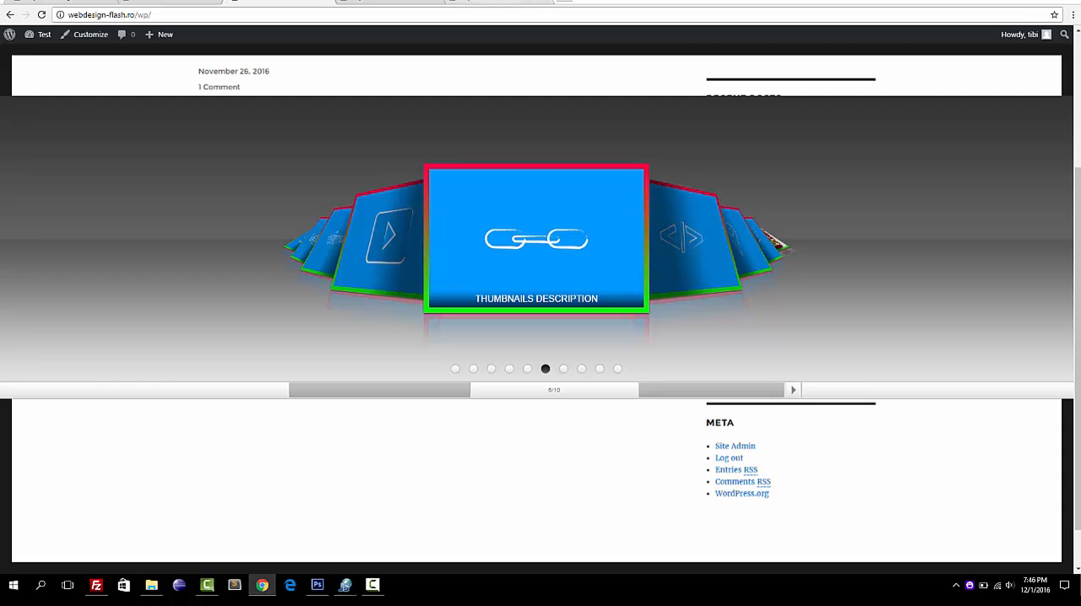
Open the Modern Warm example on the Royal 3D Carousel demo site and rotate its carousel to a neighboring thumbnail.
left_click(498, 2)
left_click(453, 123)
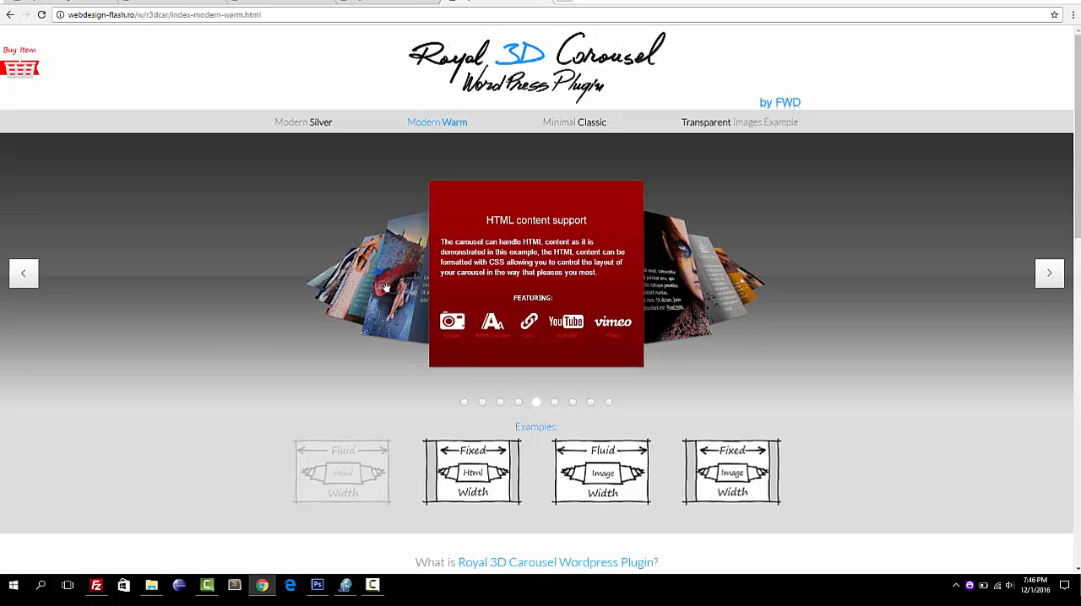
left_click(388, 287)
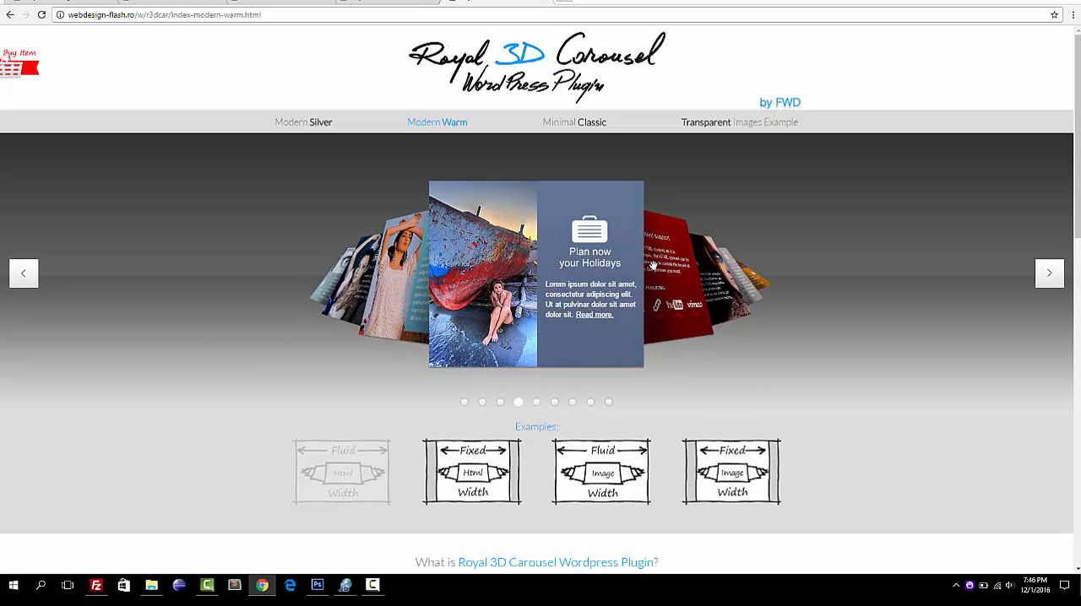
Rotate the Modern Warm demo carousel forward through its thumbnails to the one titled The perfect wedding.
left_click(656, 268)
left_click(656, 269)
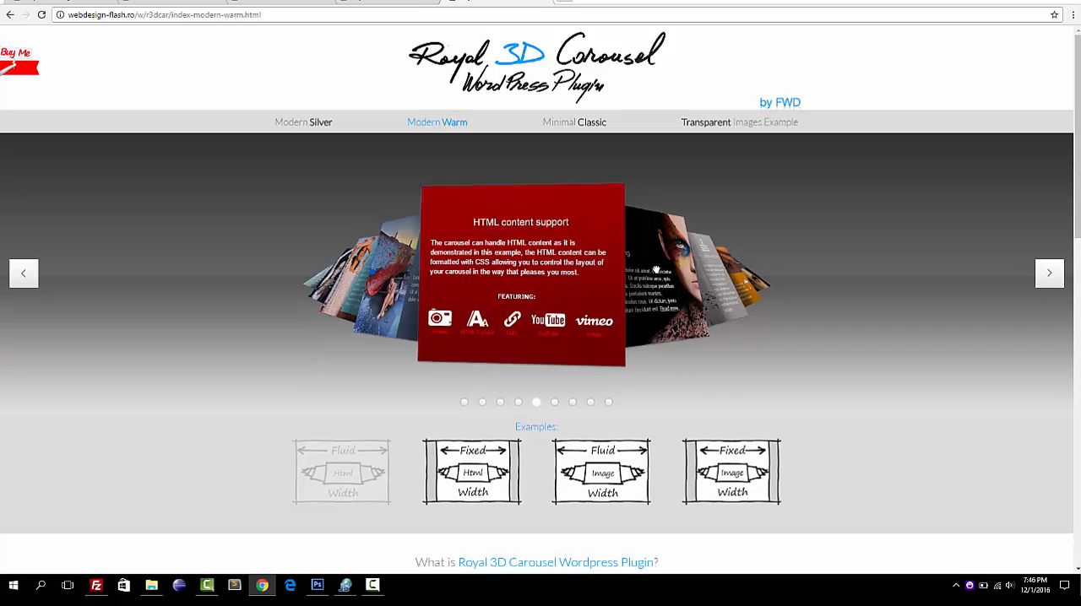
left_click(656, 269)
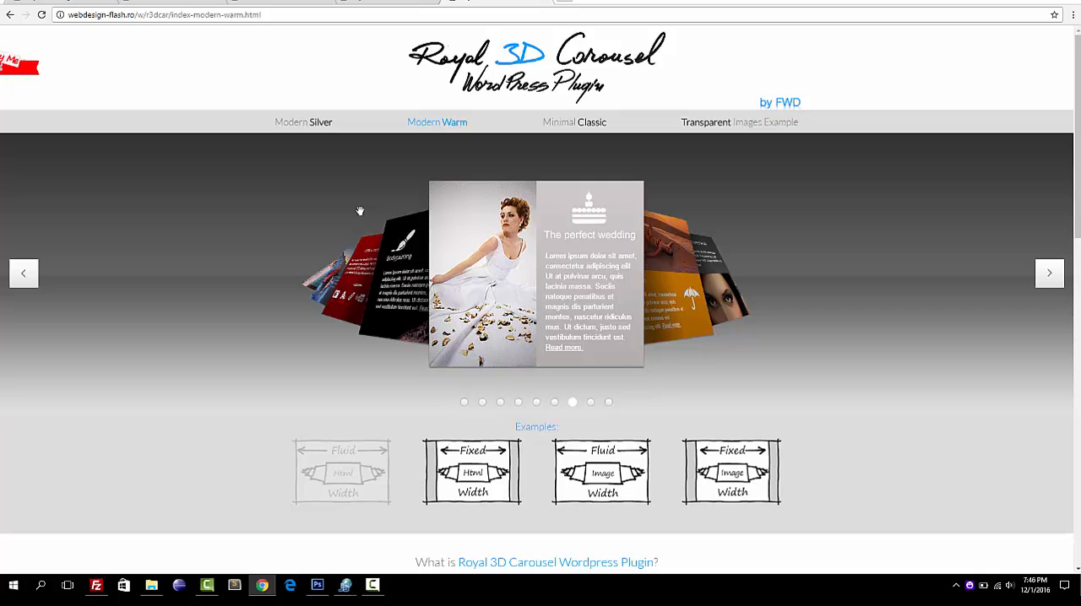
Return to the plugin's playlists manager and add a playlist named HTML playlist with the type html-content.
left_click(61, 2)
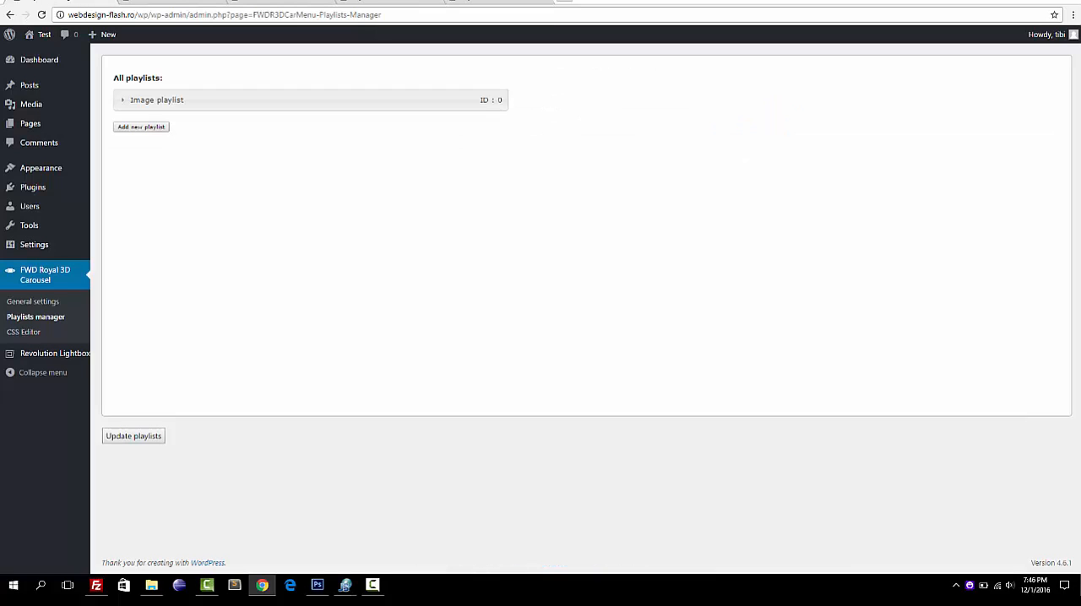
left_click(147, 129)
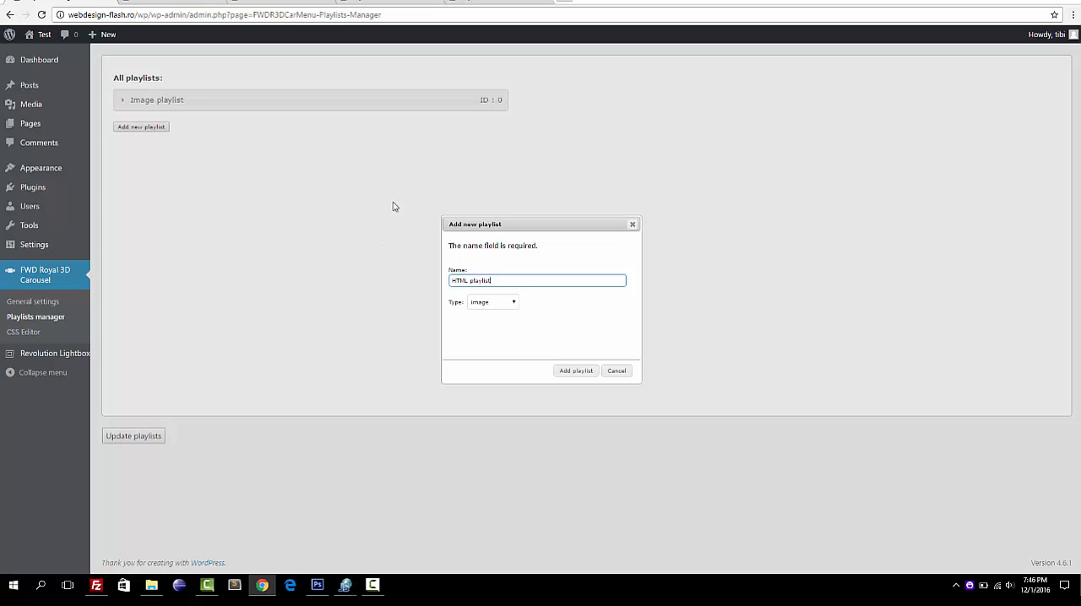
left_click(504, 306)
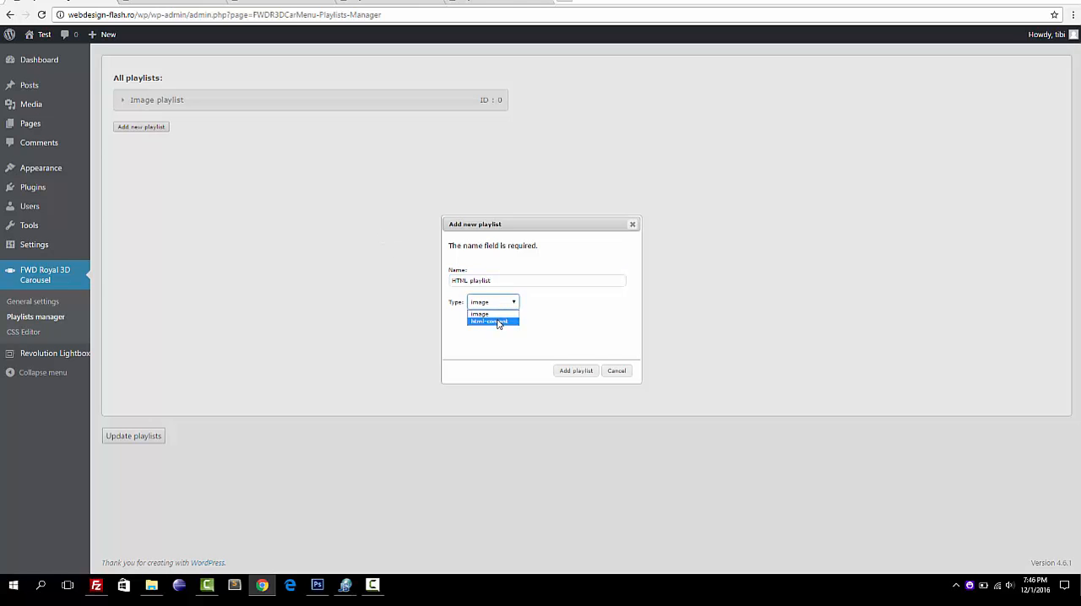
left_click(498, 322)
left_click(579, 372)
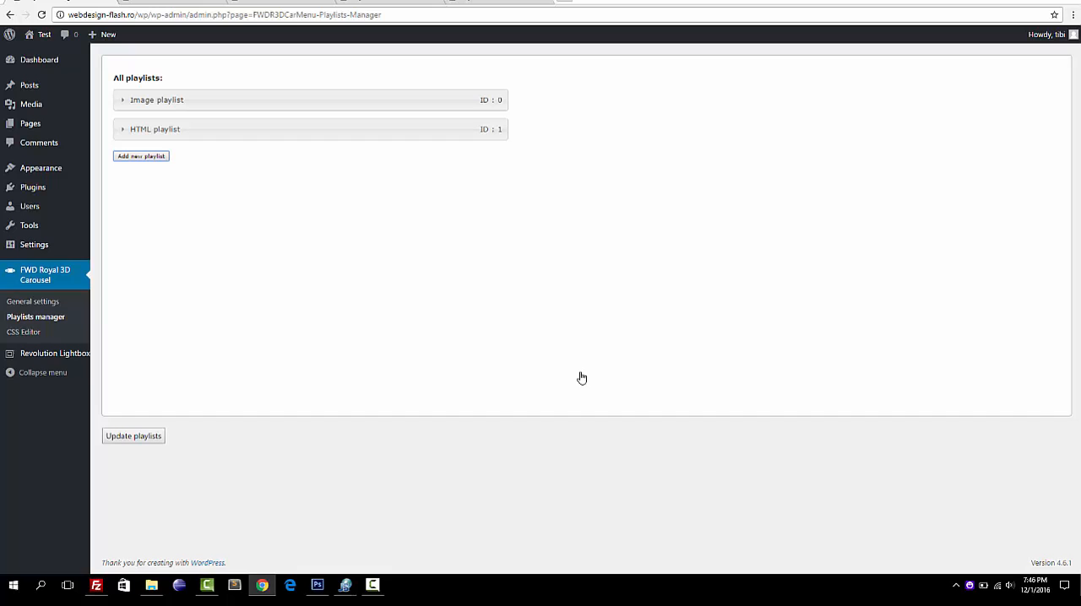
Expand HTML playlist and add a category named Category 1 to it.
left_click(344, 136)
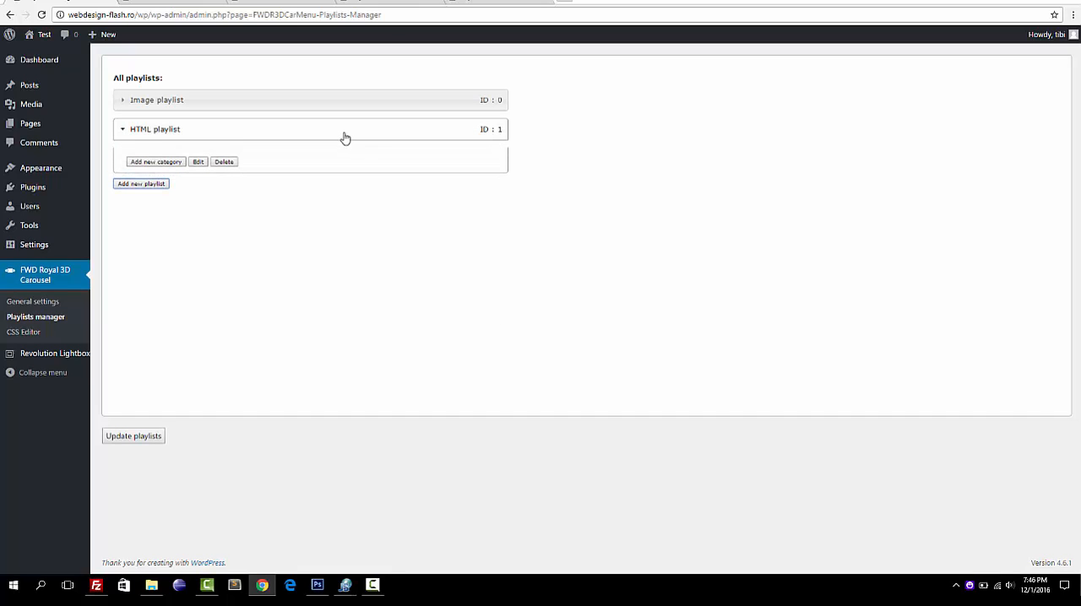
left_click(161, 163)
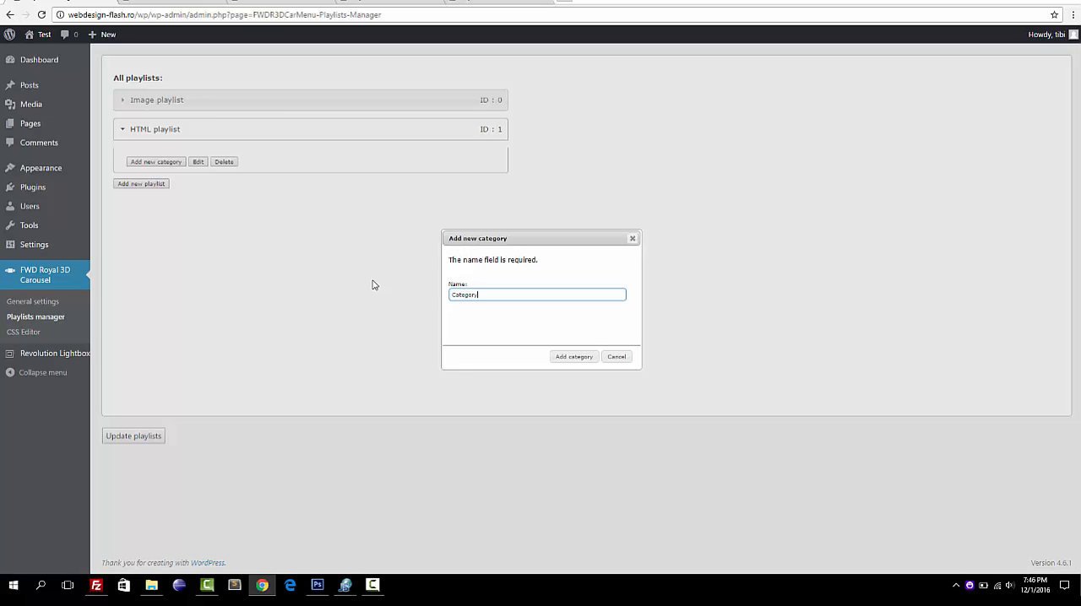
type("Category 1")
left_click(573, 355)
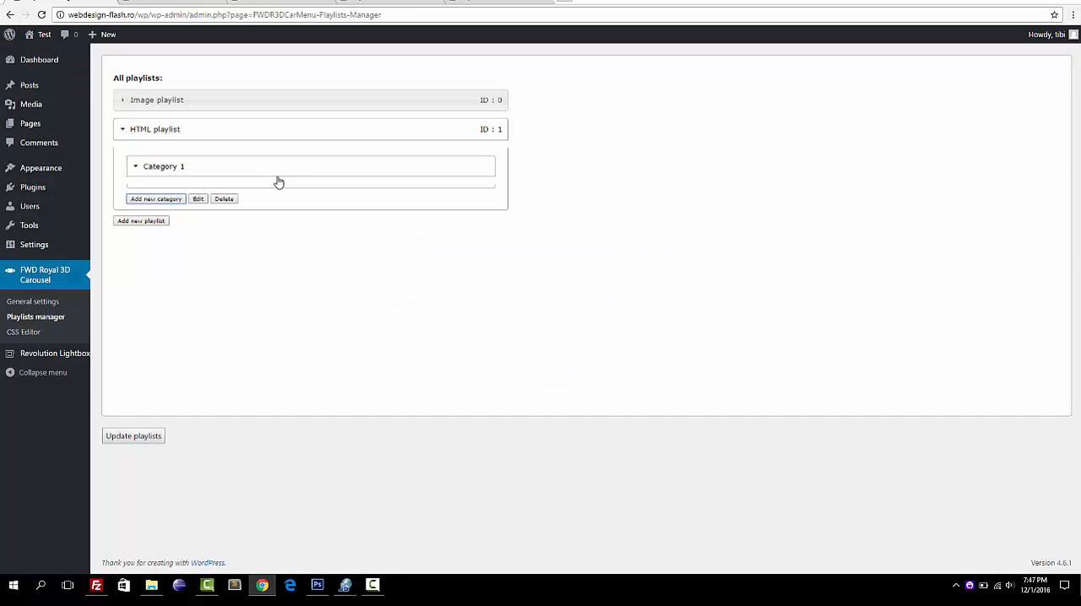
Add a thumbnail named Thumbnail 1 to Category 1 with the HTML content <strong>text test</strong>, keeping the lightbox source as none.
left_click(173, 198)
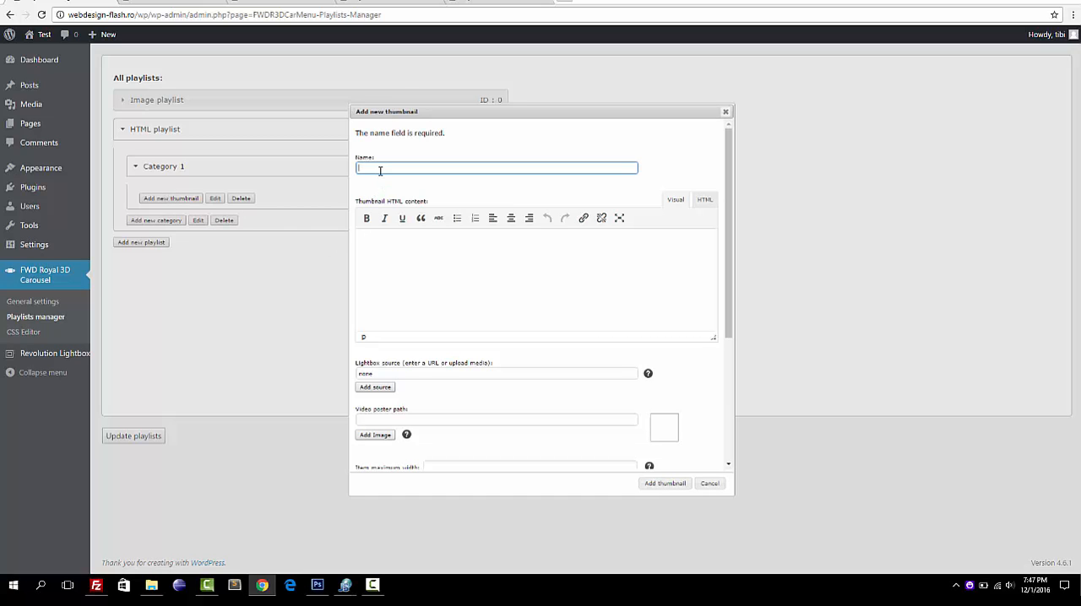
type("Thumbnail 1")
left_click(423, 264)
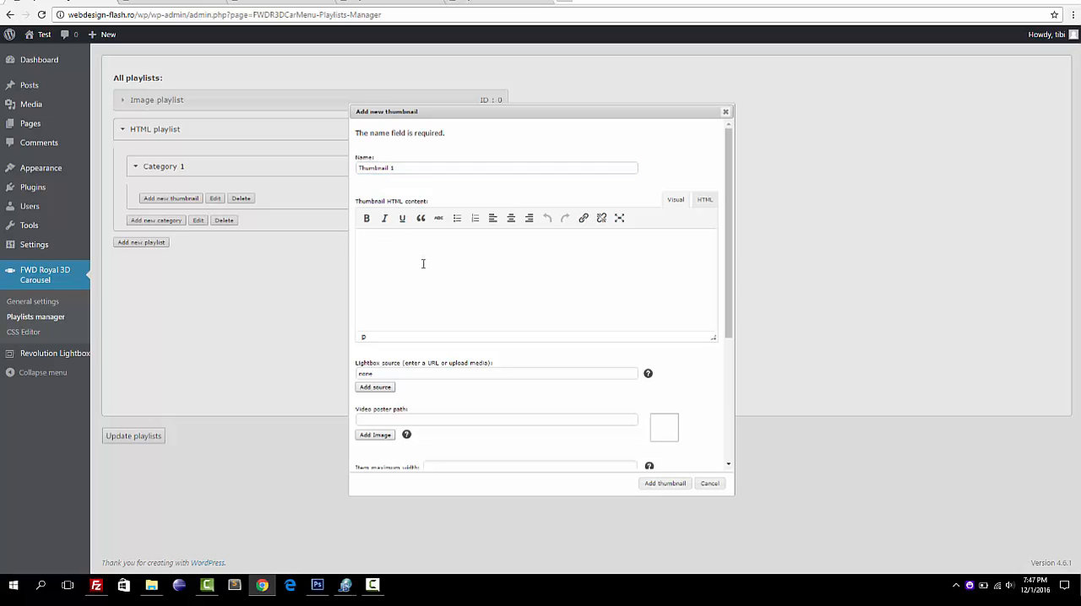
left_click(704, 200)
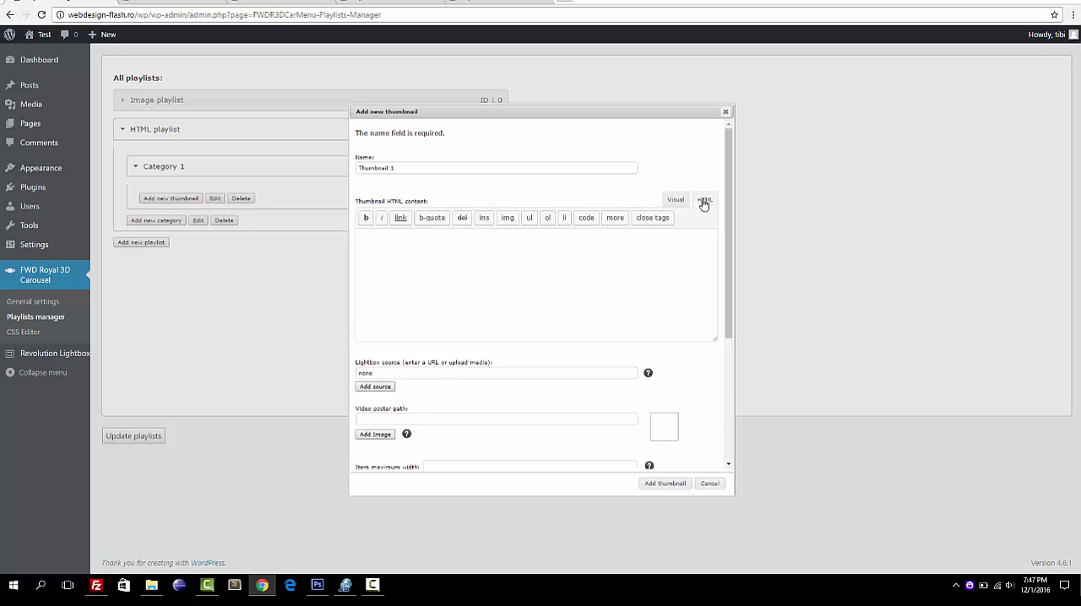
left_click(366, 217)
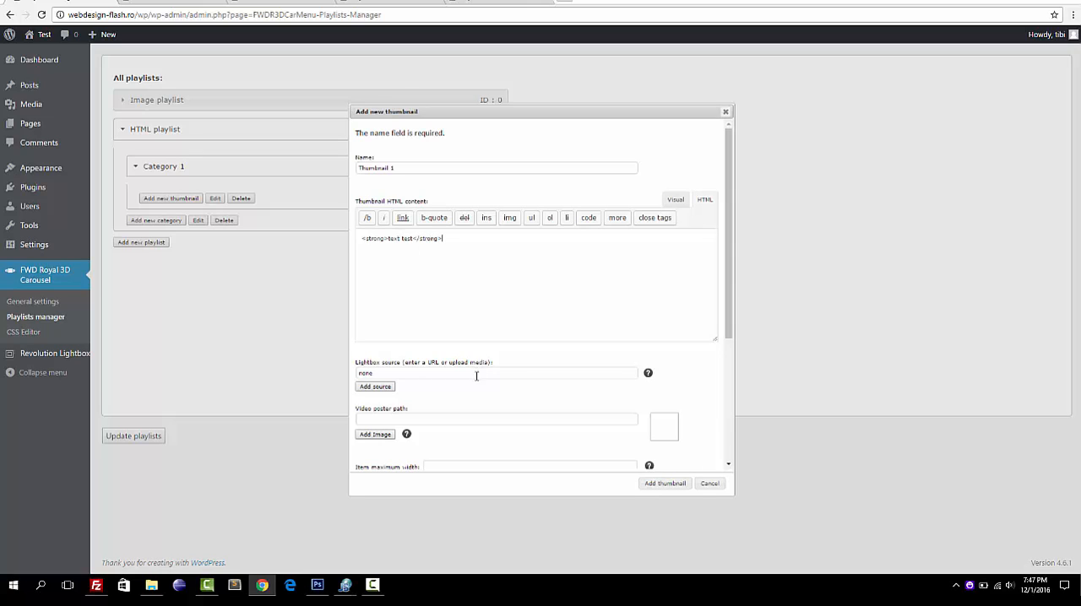
left_click(367, 372)
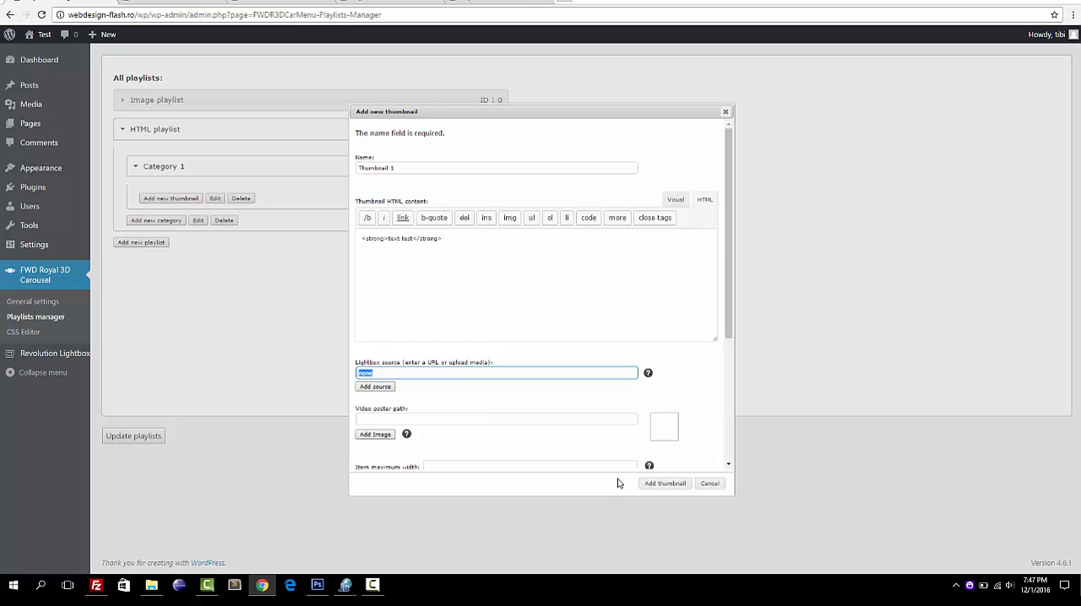
scroll(700, 376, "down", 3)
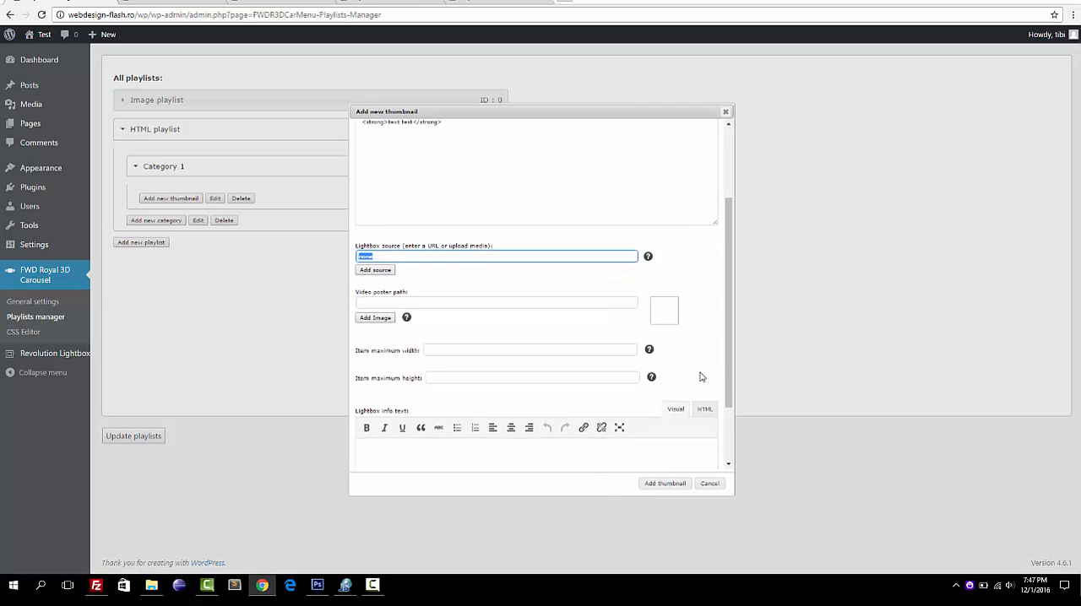
scroll(700, 377, "down", 2)
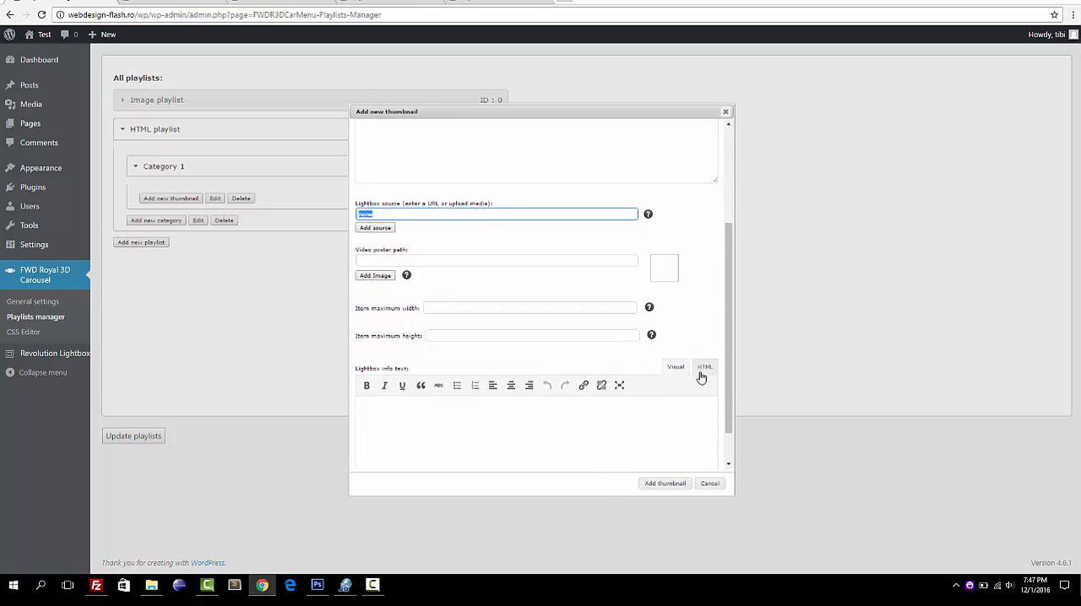
scroll(700, 373, "up", 5)
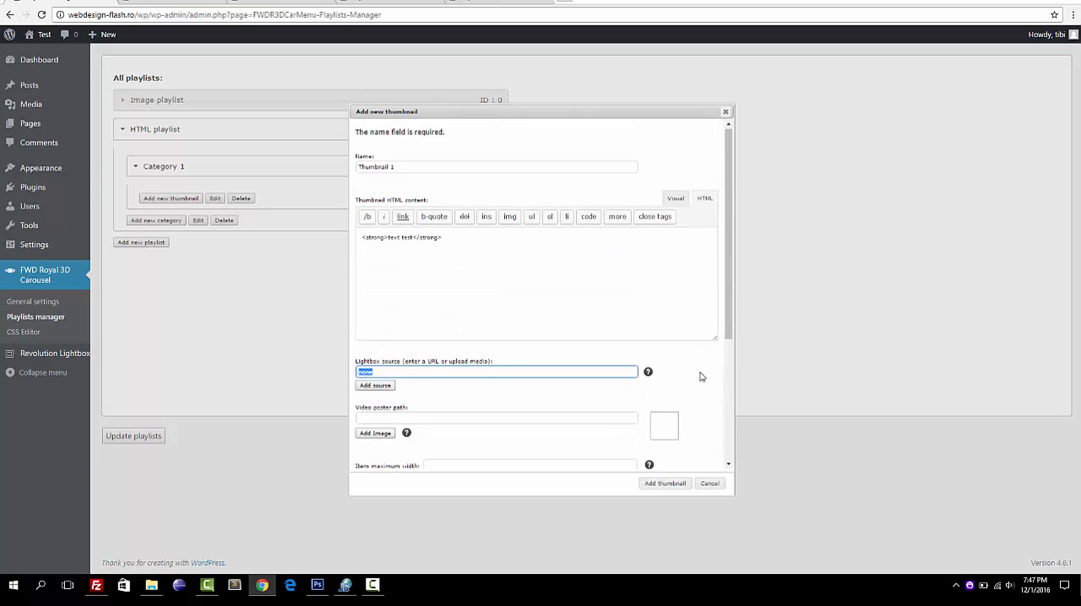
scroll(681, 409, "down", 5)
left_click(663, 484)
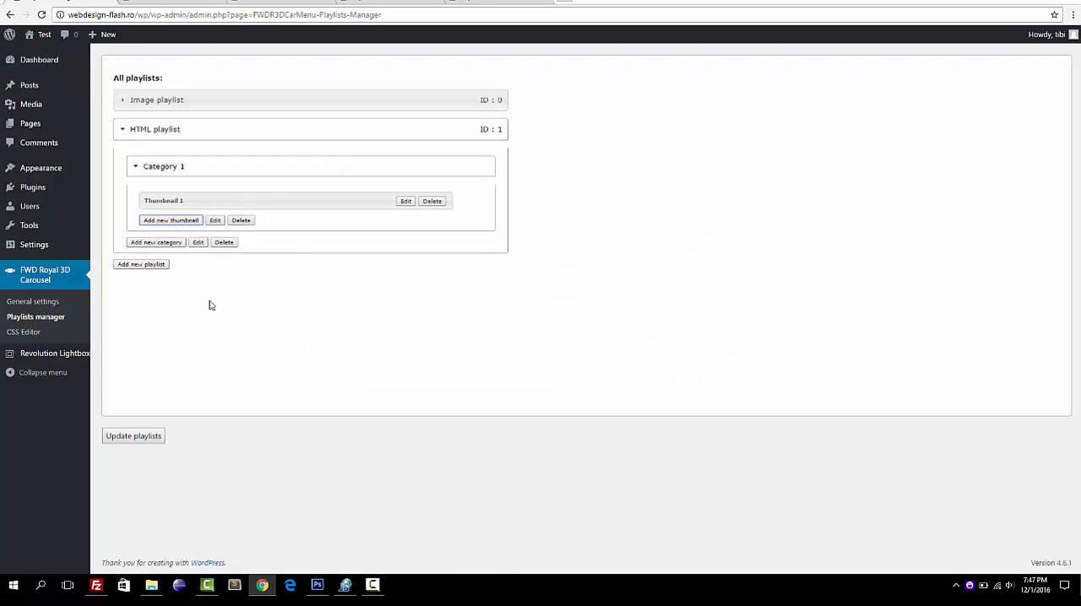
Add a second thumbnail named Thumbnail 2 with the HTML content <strong>Text 2</strong> to Category 1 and save the playlists.
left_click(172, 221)
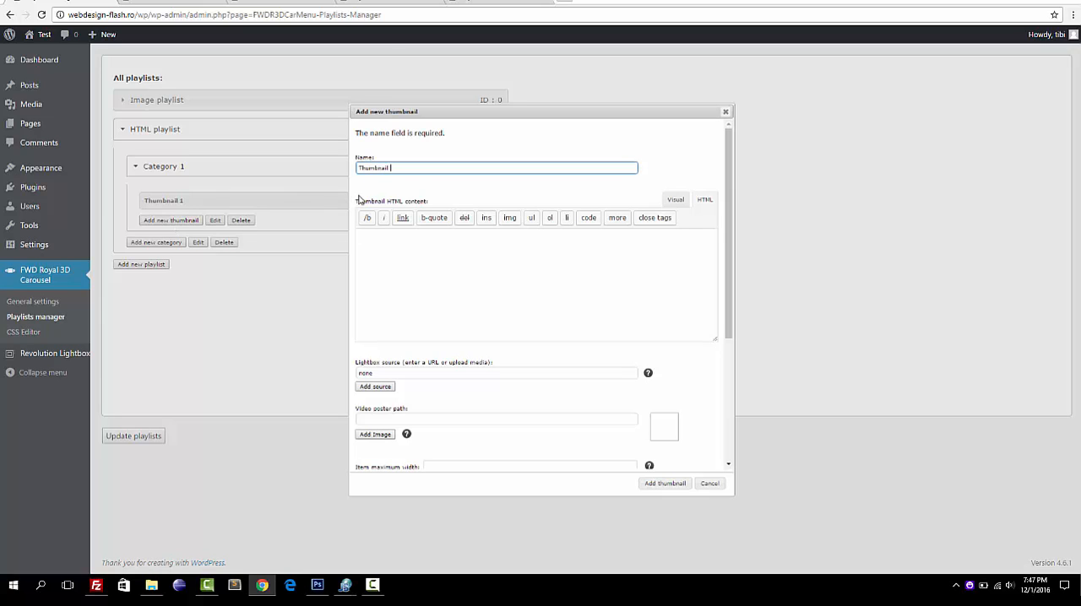
left_click(424, 252)
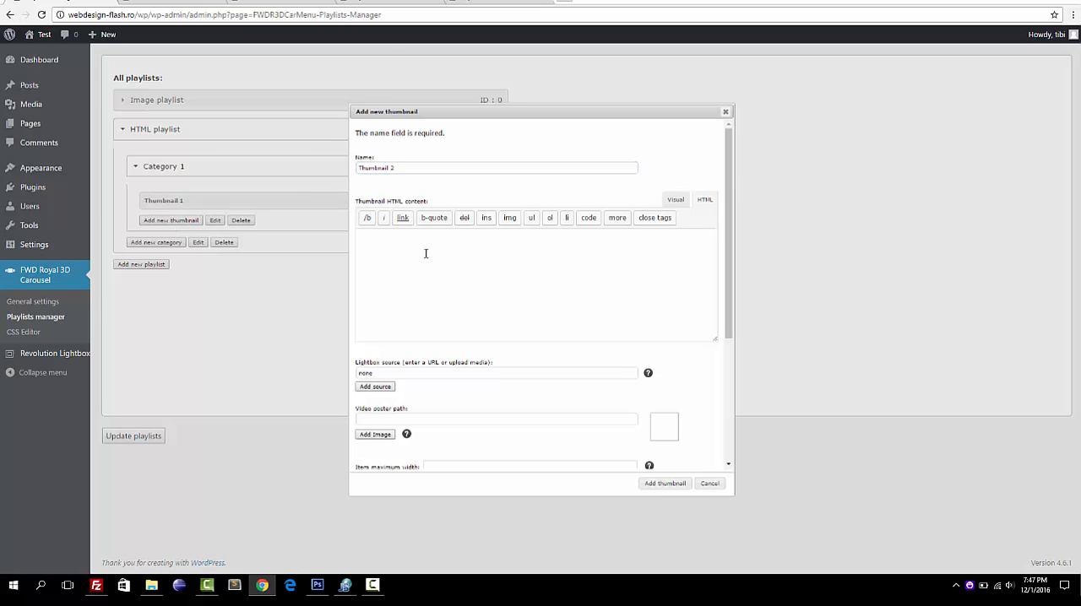
left_click(366, 218)
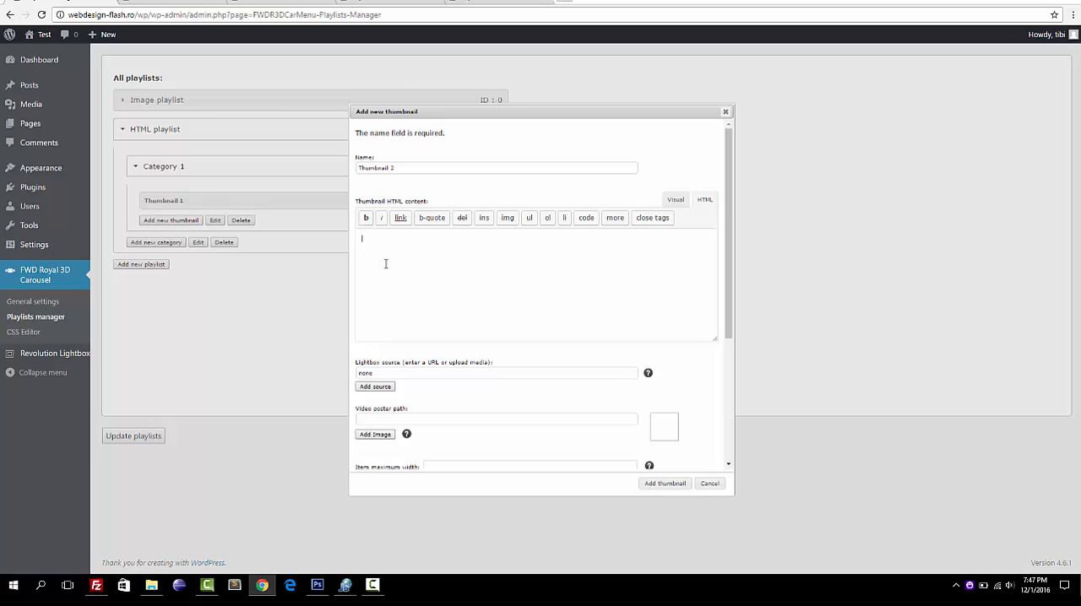
left_click(365, 218)
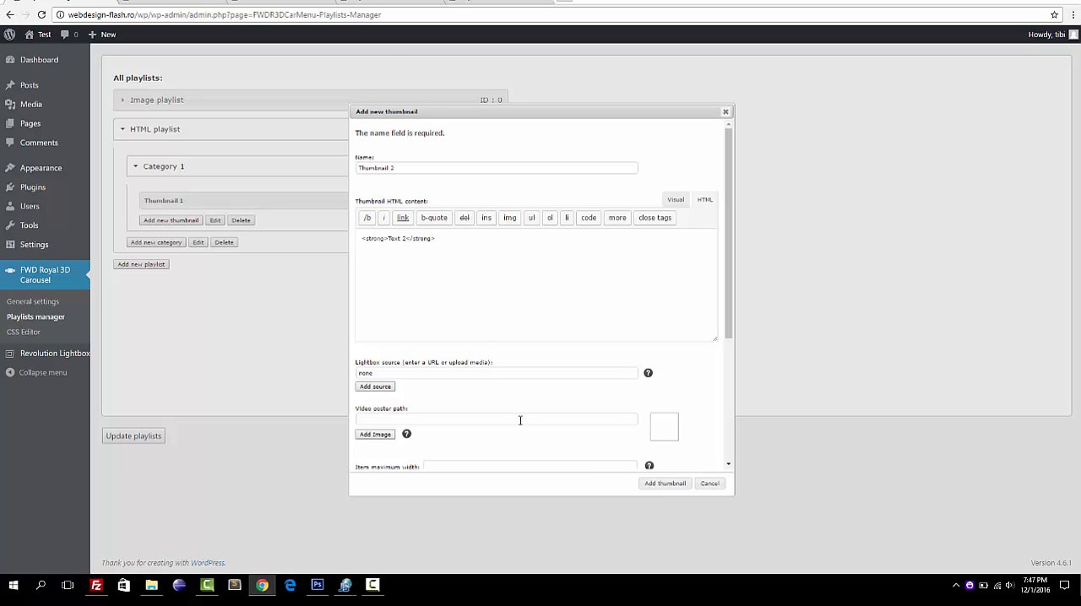
left_click(665, 484)
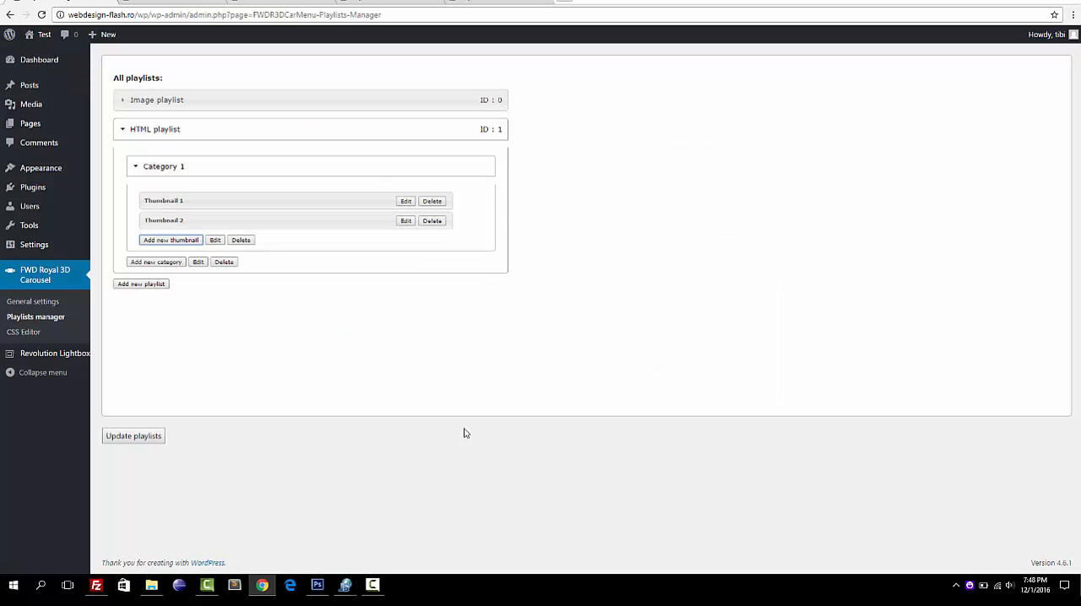
left_click(128, 436)
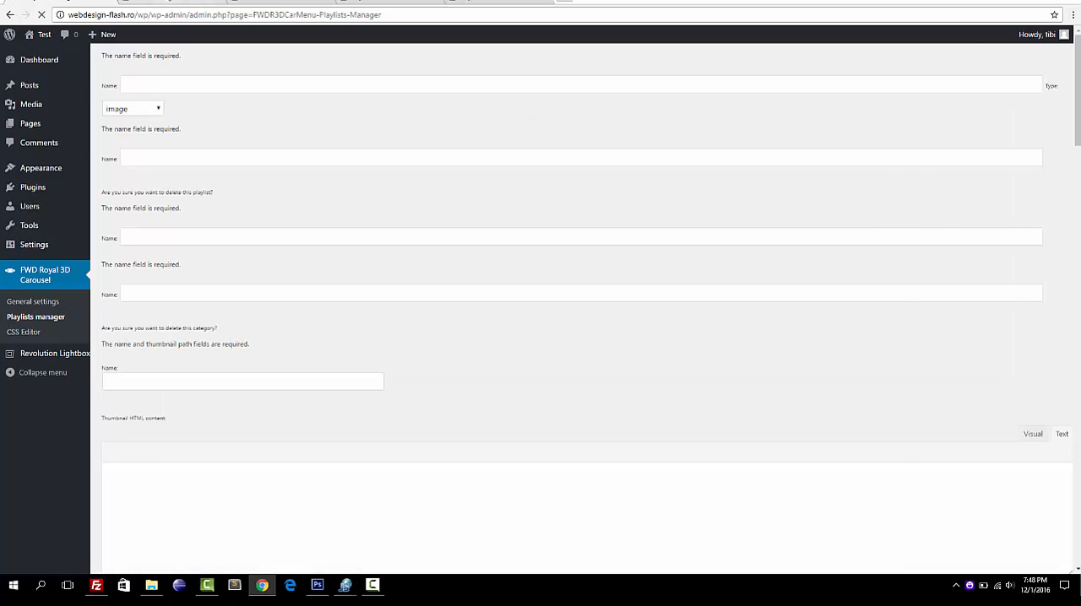
Go to the Hello world! post editor, clear its content, and reload the page without saving.
left_click(167, 2)
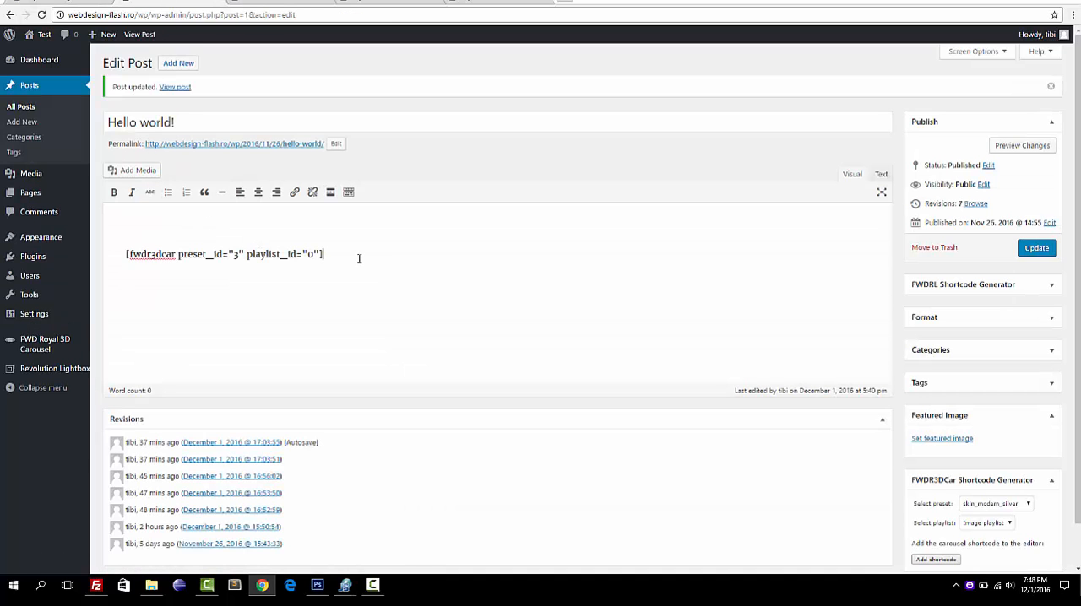
key("ctrl+a")
key("BackSpace")
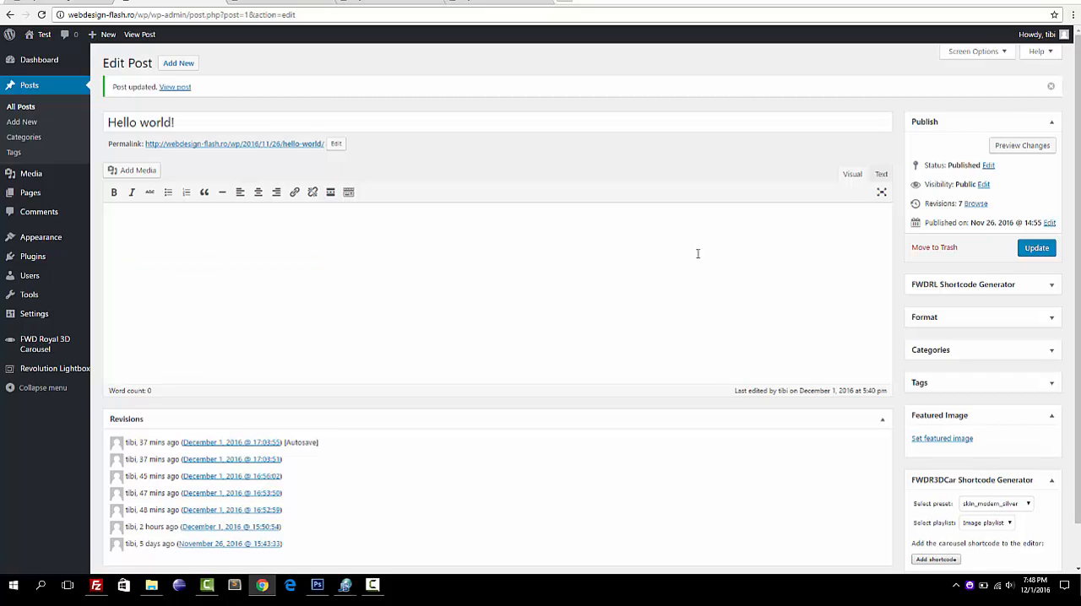
key("F5")
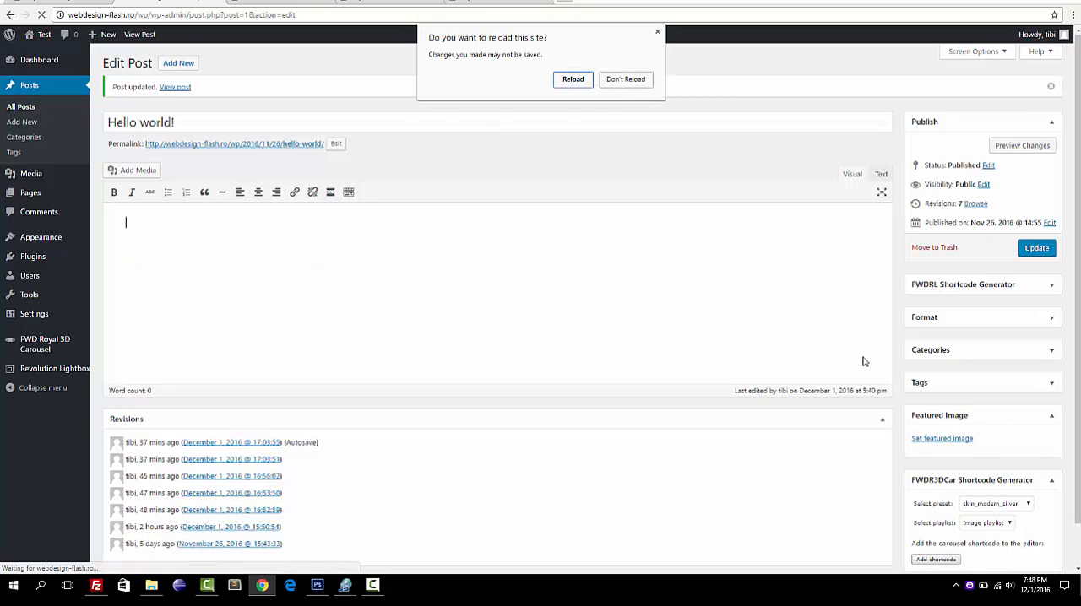
left_click(572, 83)
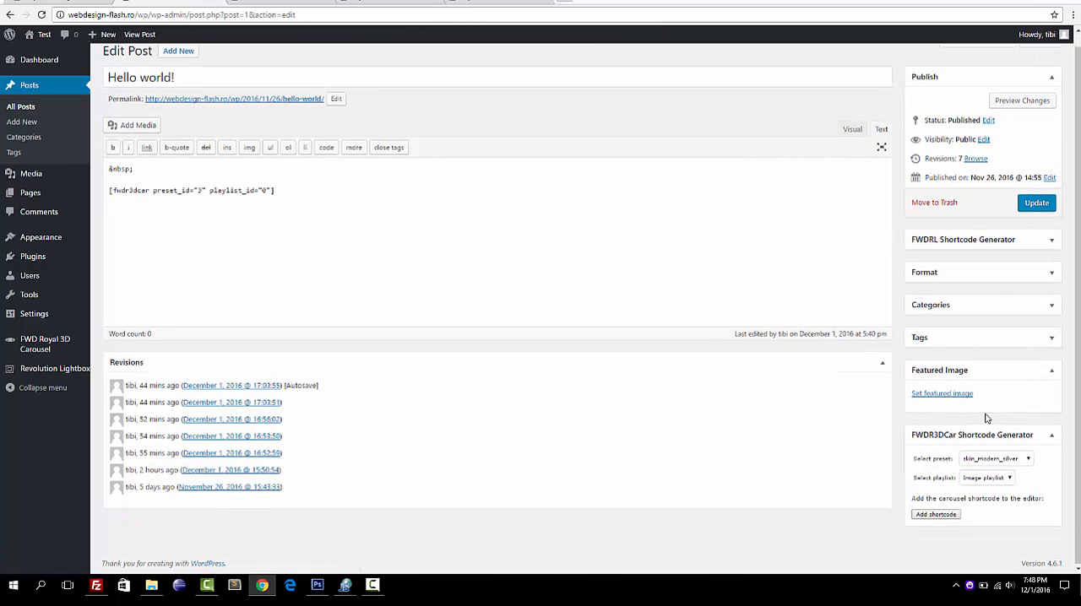
Choose HTML playlist and My preset in the carousel shortcode generator and add the shortcode to the post.
left_click(1007, 479)
left_click(984, 498)
left_click(1026, 461)
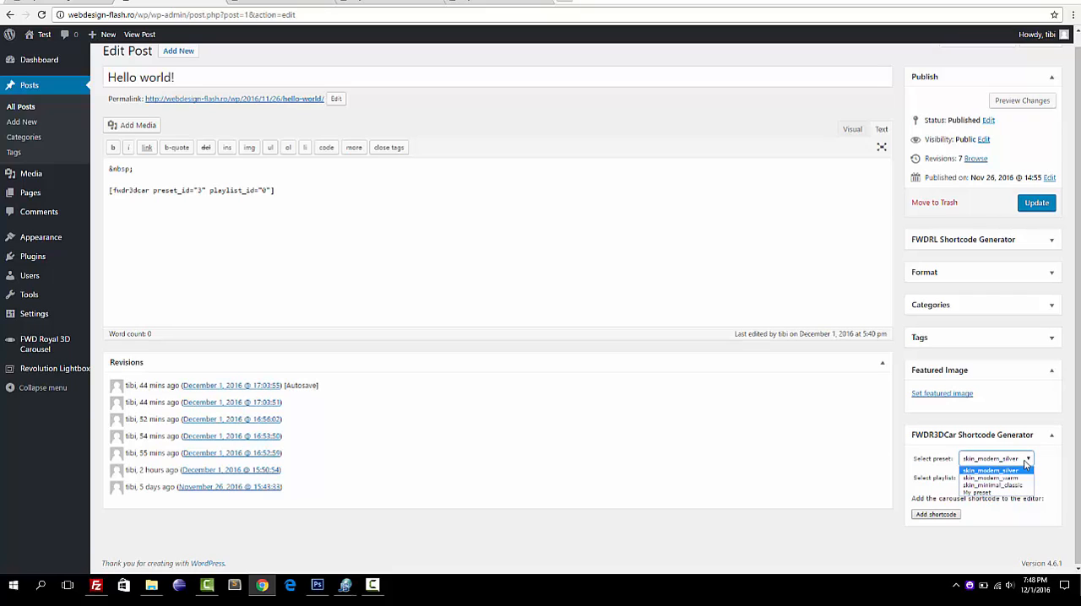
left_click(983, 493)
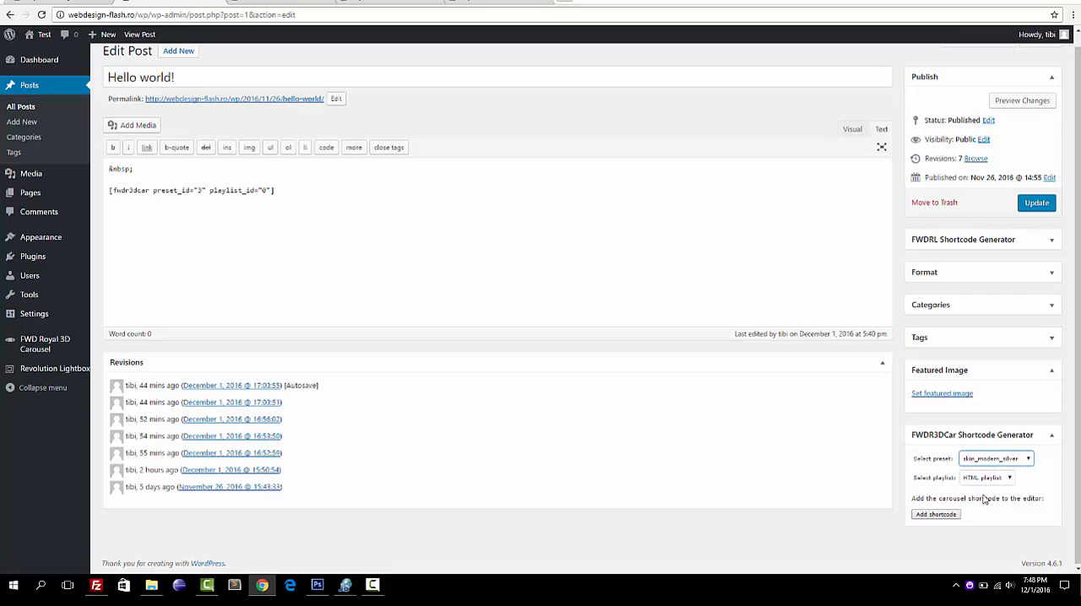
left_click(935, 515)
Replace the whole post content with only the My preset and HTML playlist shortcode in the visual editor, and update the post.
key("ctrl+a")
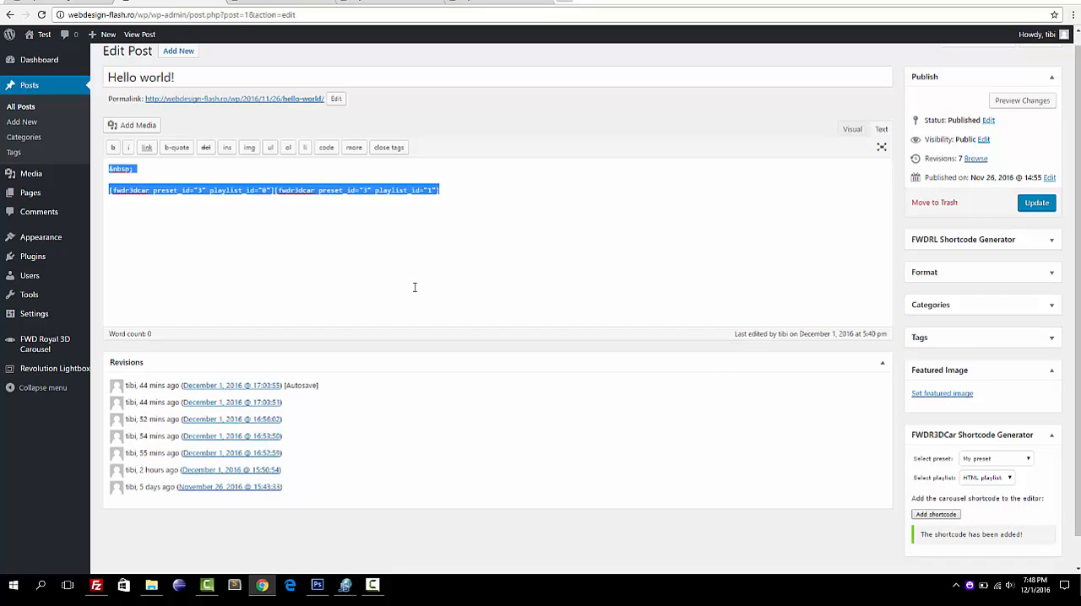
key("Delete")
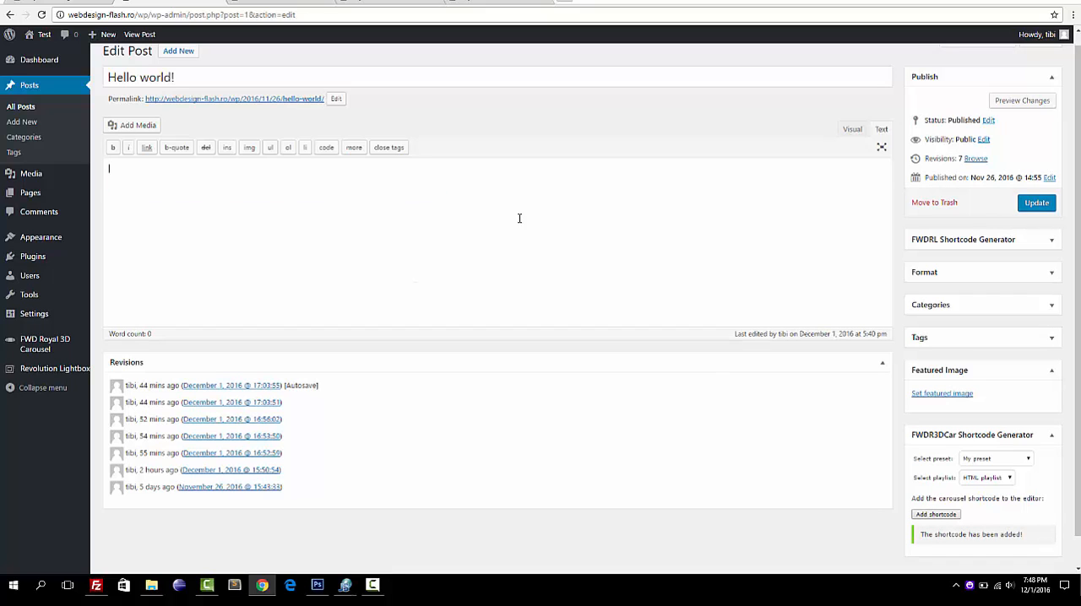
left_click(851, 130)
left_click(935, 514)
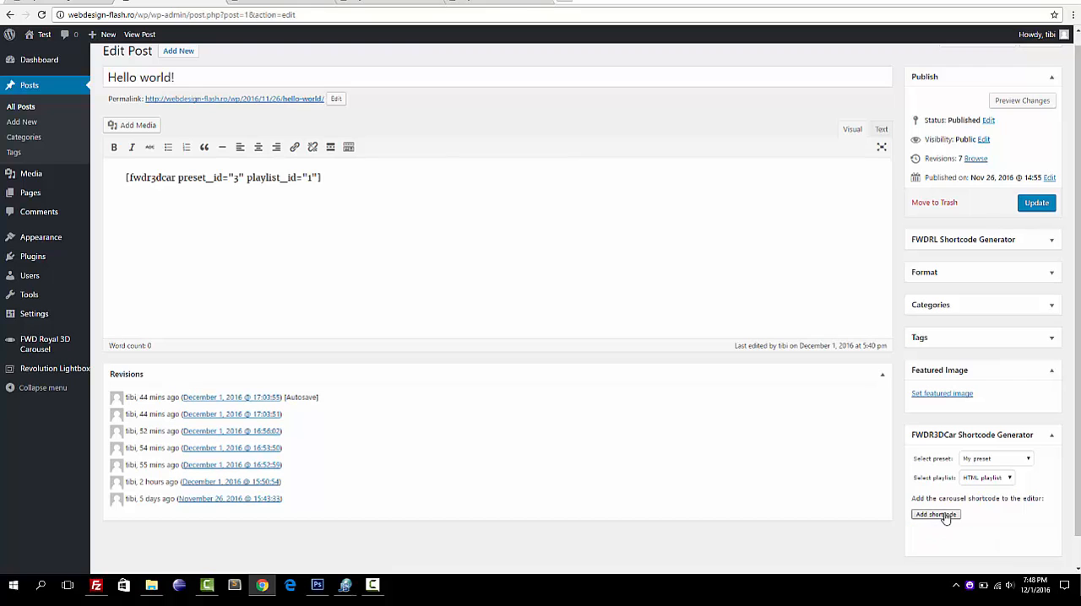
left_click(1035, 204)
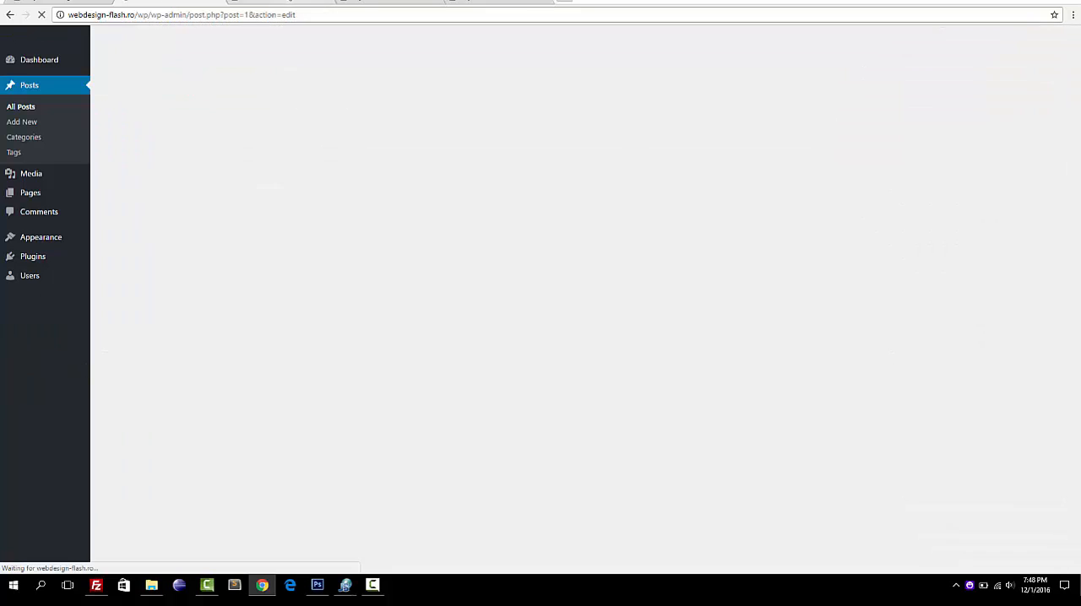
left_click(290, 1)
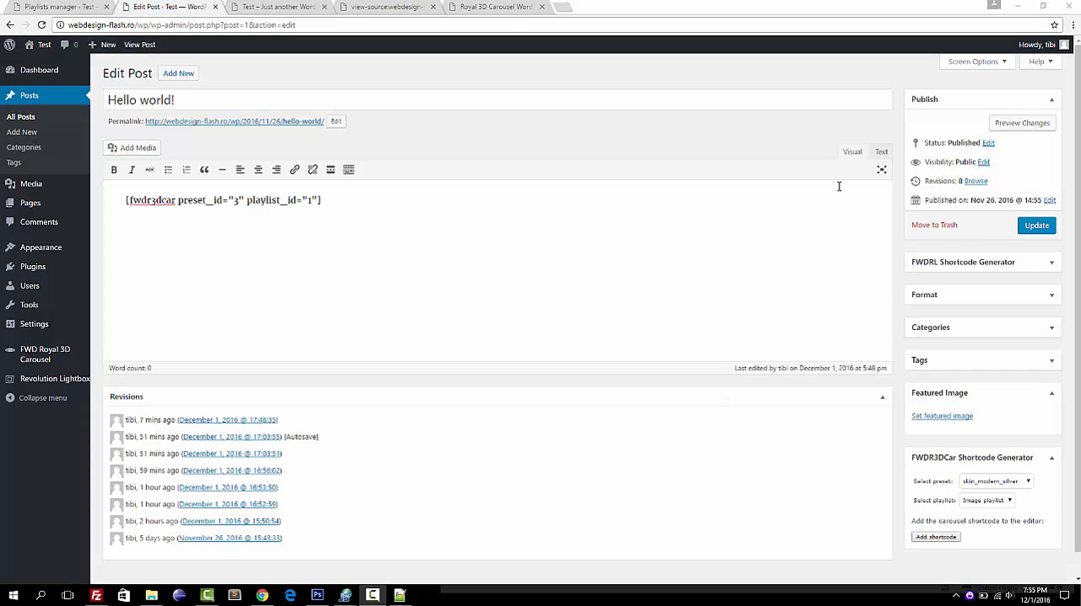
Reload the site's front page to check the carousel generated from the HTML playlist.
left_click(273, 5)
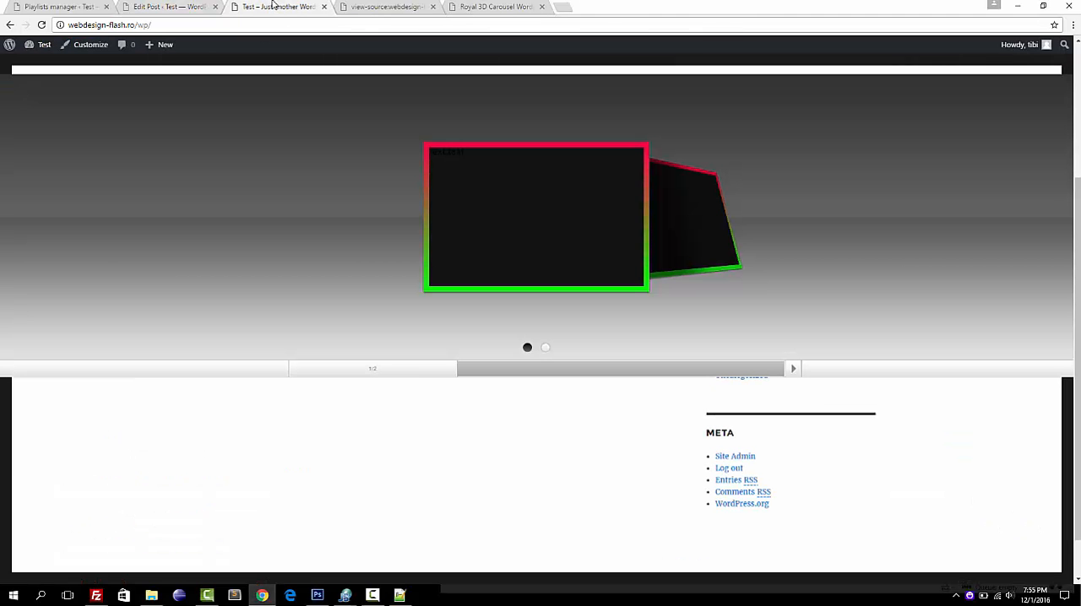
left_click(44, 25)
left_click(55, 6)
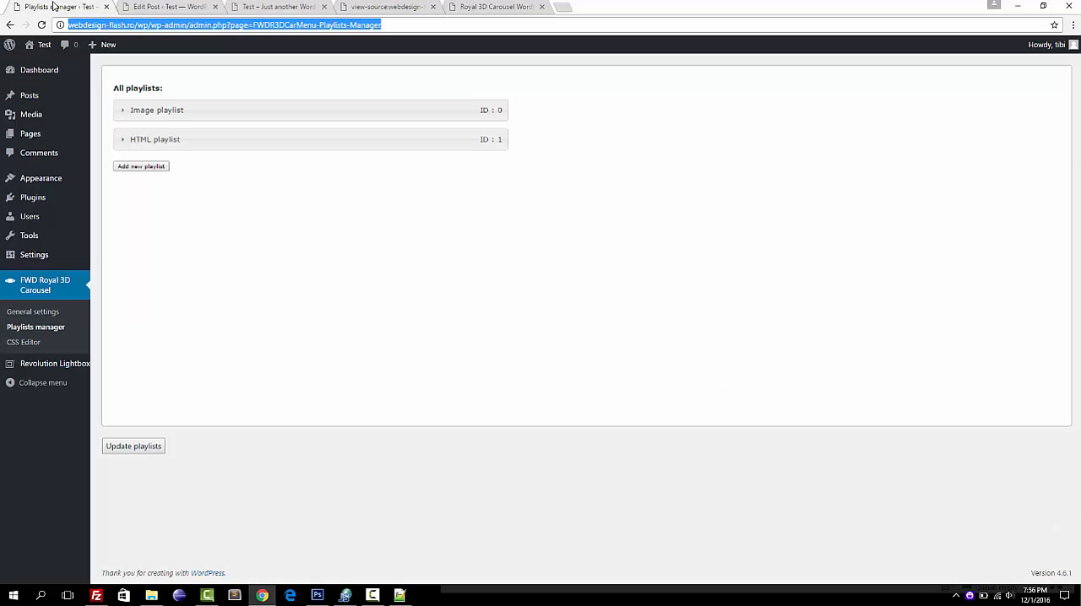
left_click(195, 139)
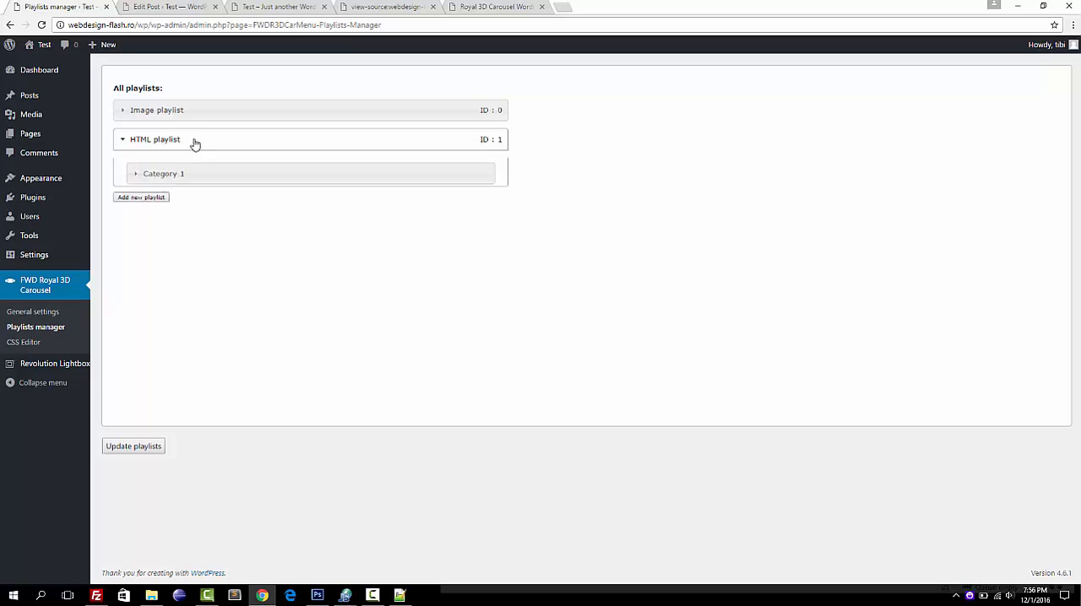
left_click(210, 176)
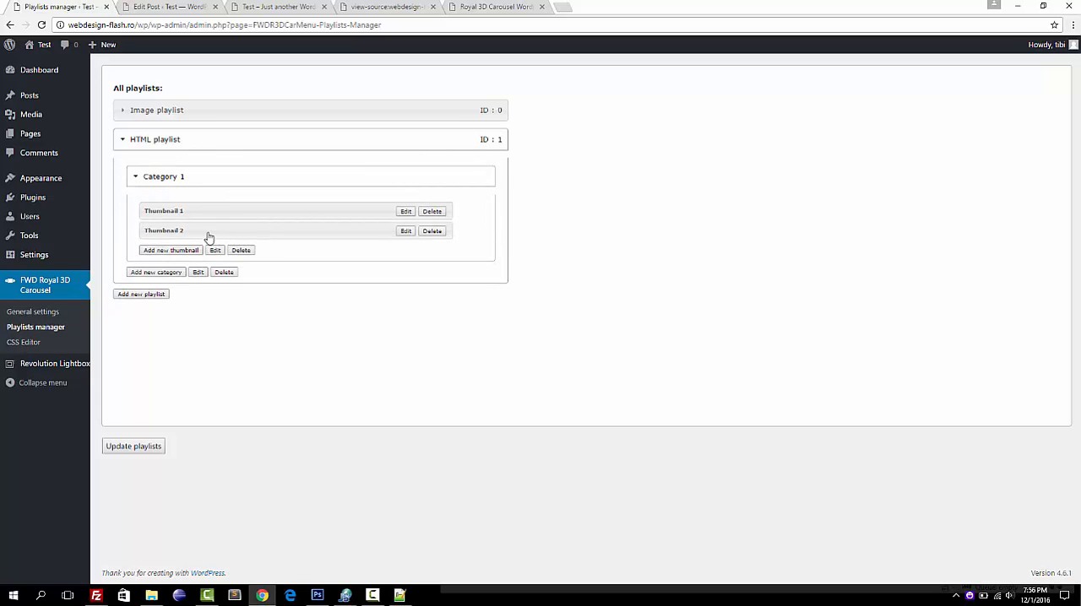
left_click(405, 211)
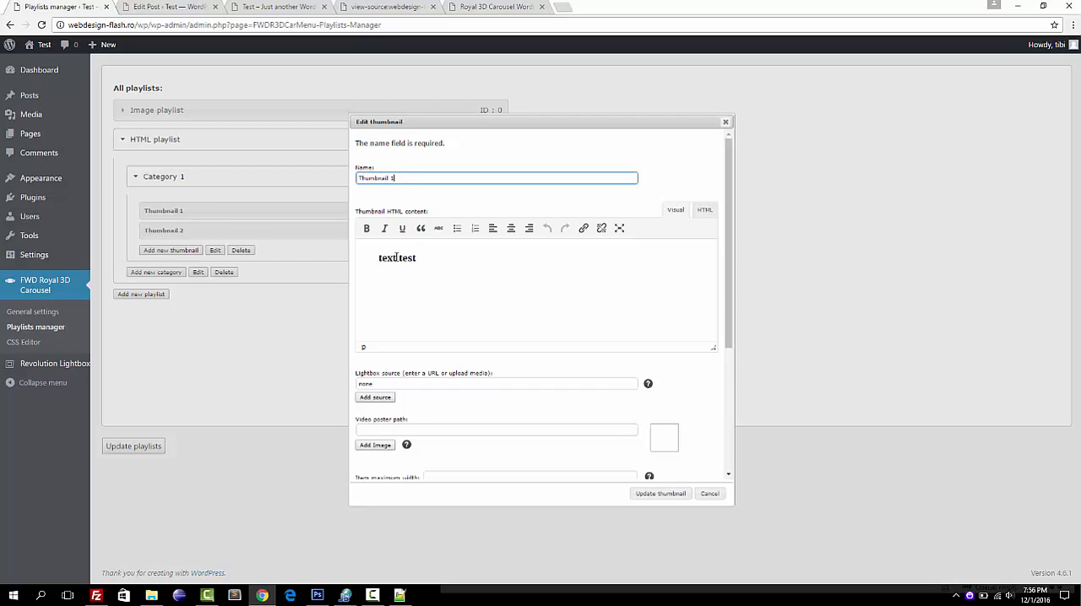
left_click(705, 211)
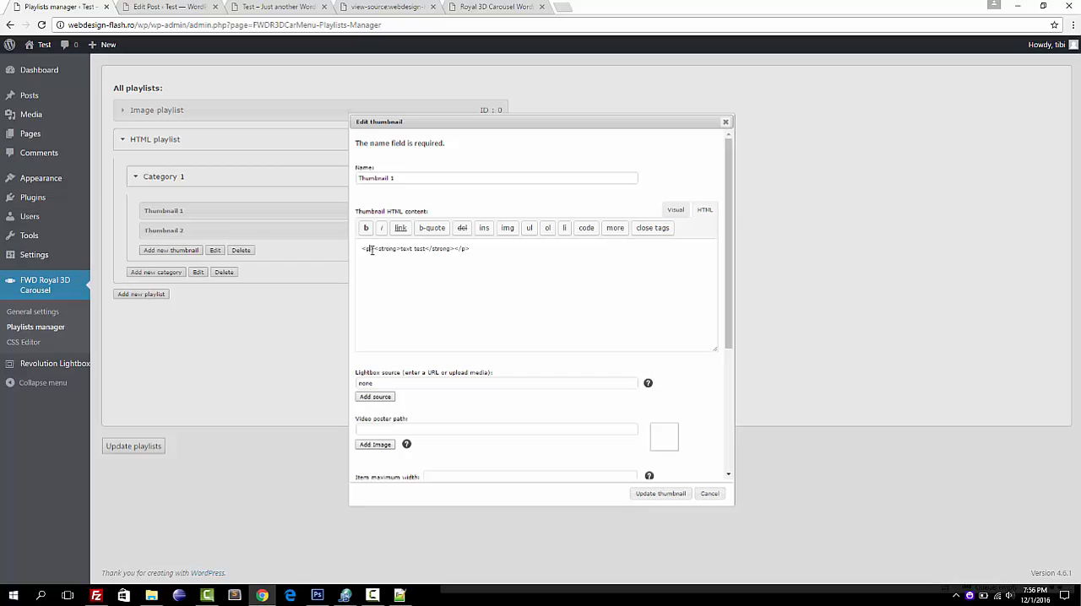
type("sty")
key("BackSpace")
key("BackSpace")
key("BackSpace")
key("BackSpace")
left_click(716, 494)
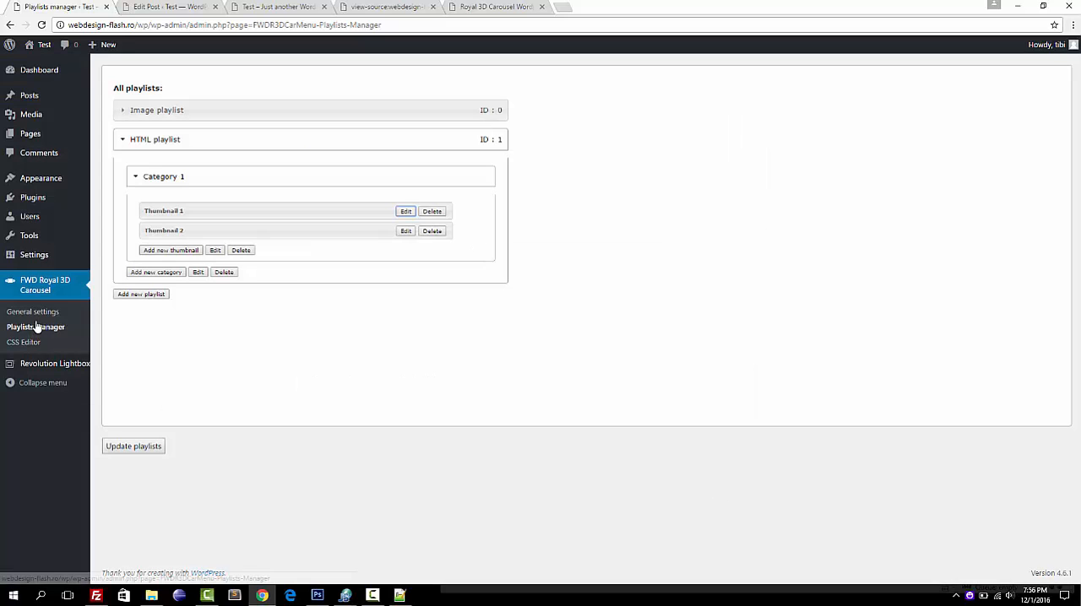
Open the carousel's CSS Editor and select the largeLabel class name in the thumbnails label section.
left_click(34, 344)
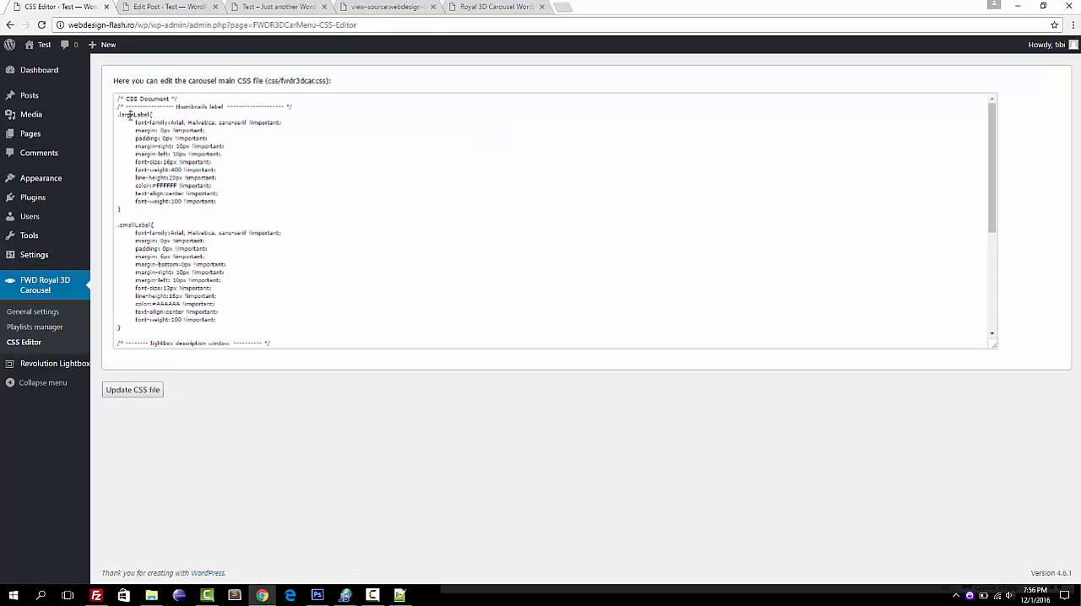
double_click(129, 115)
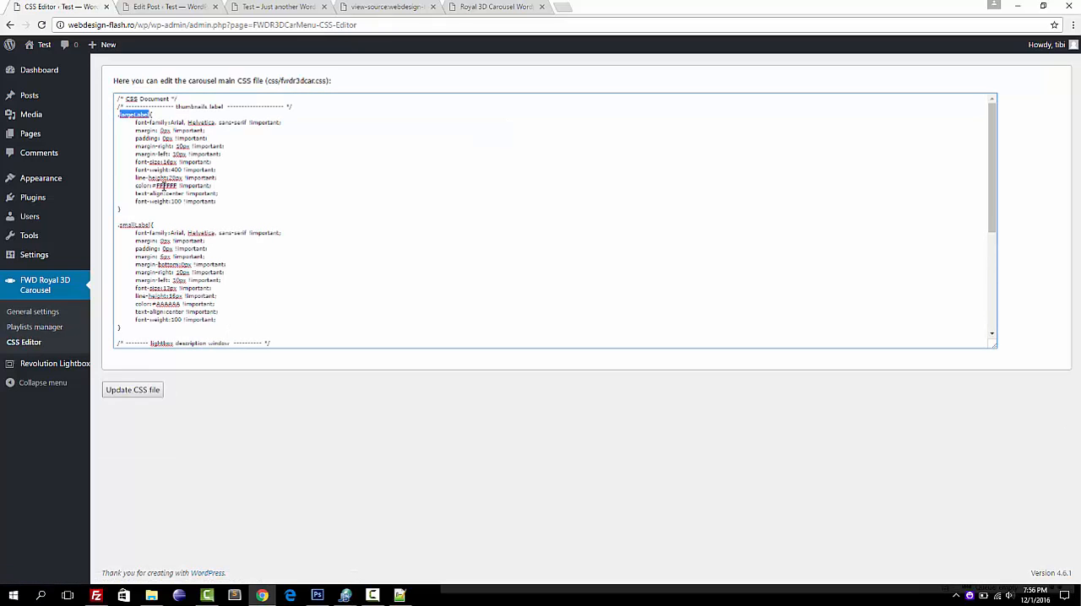
Wrap the HTML content of Thumbnail 1 in Category 1 of the HTML playlist in <p class="largeLabel"></p>, and save the thumbnail and playlists.
left_click(39, 326)
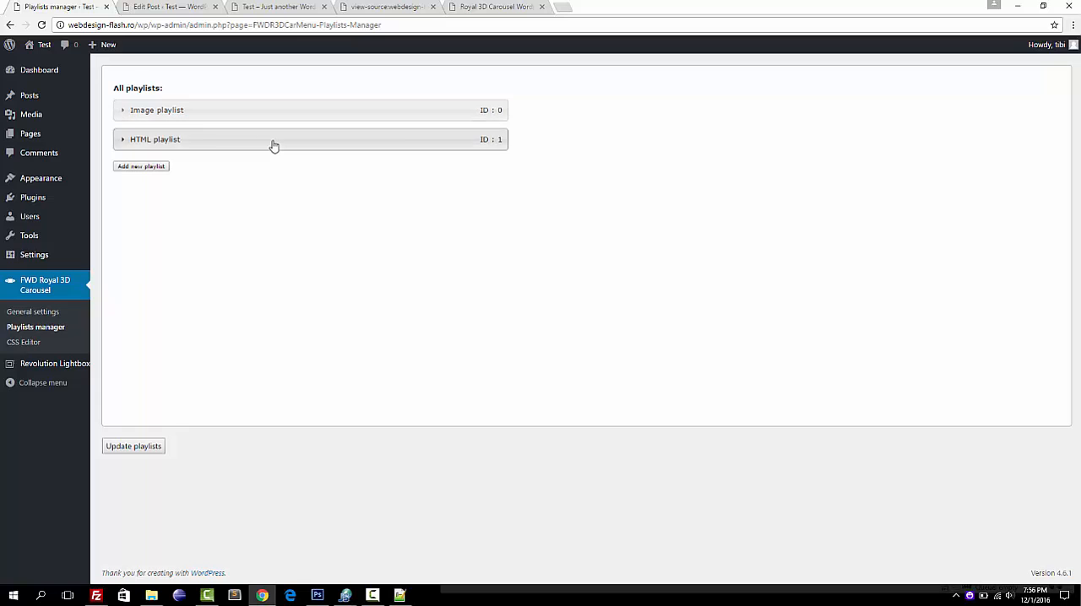
left_click(273, 145)
left_click(257, 181)
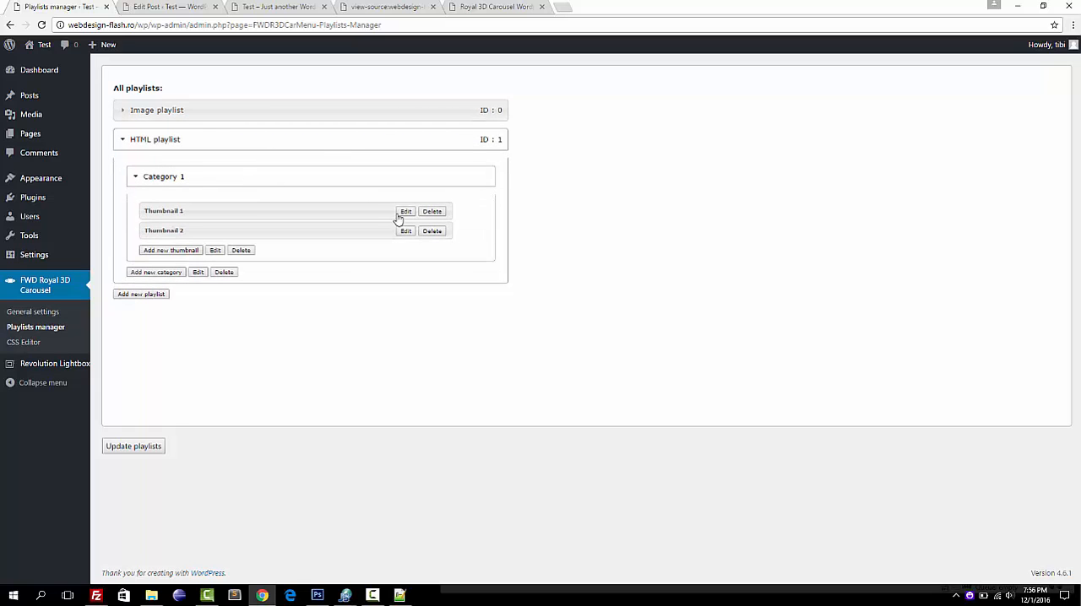
left_click(406, 212)
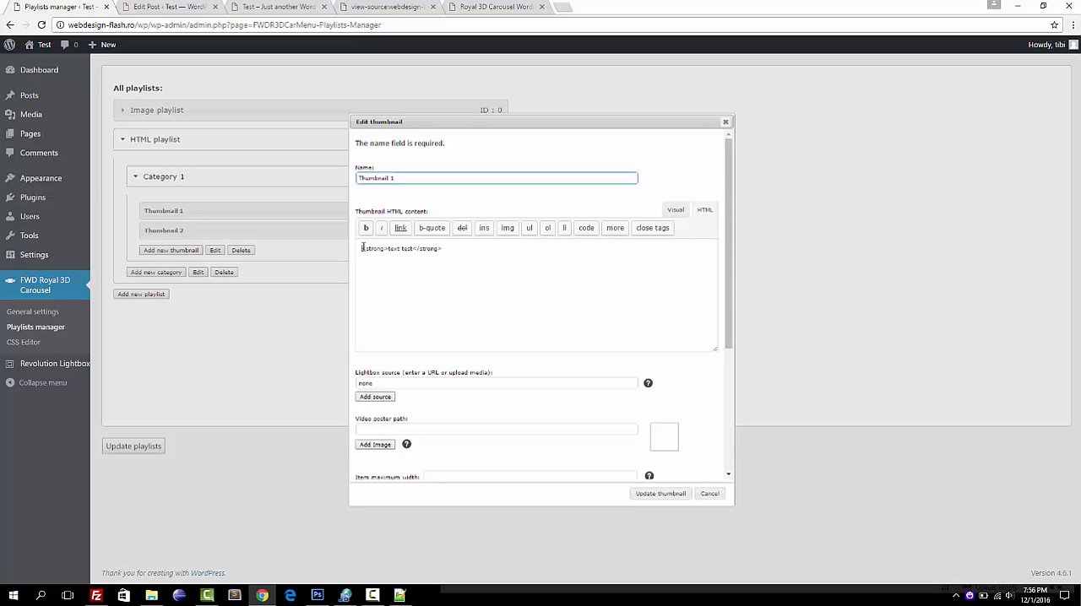
left_click(363, 247)
type("<p>")
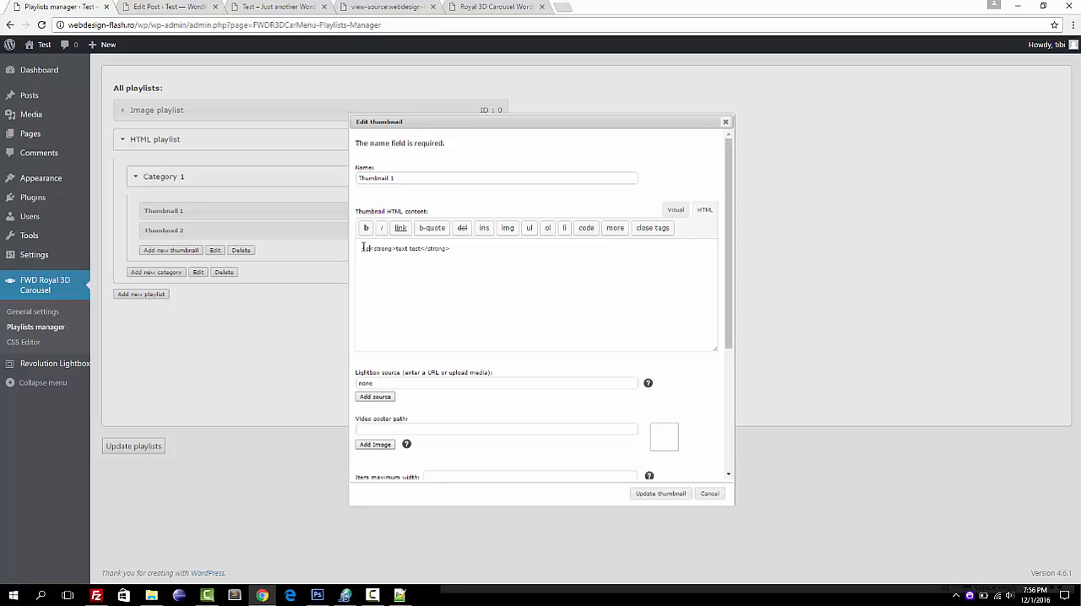
type(" class=\"largeLabel\"")
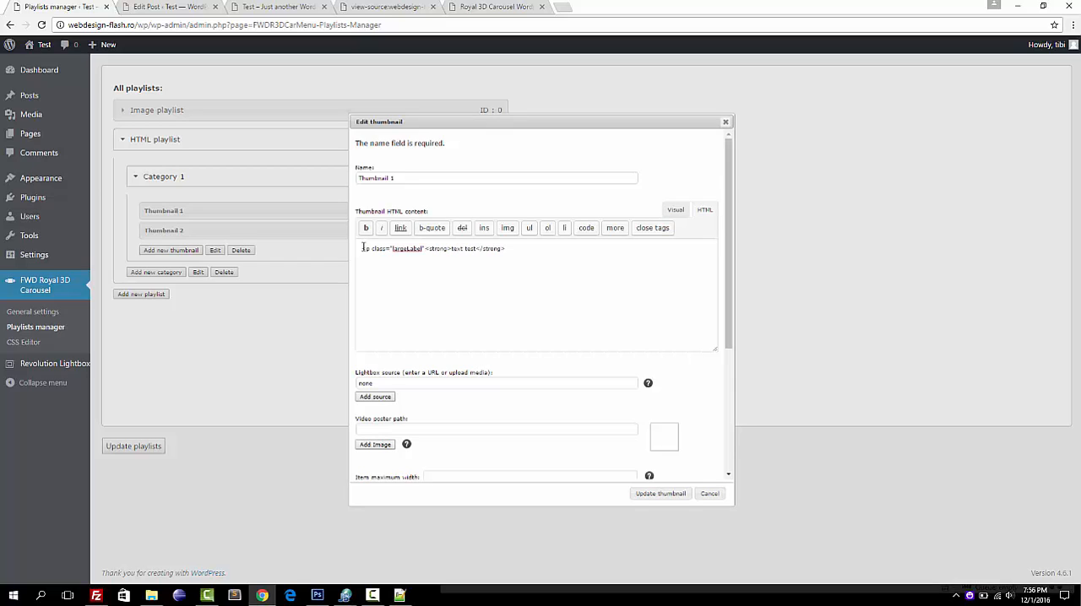
type(">")
left_click(652, 494)
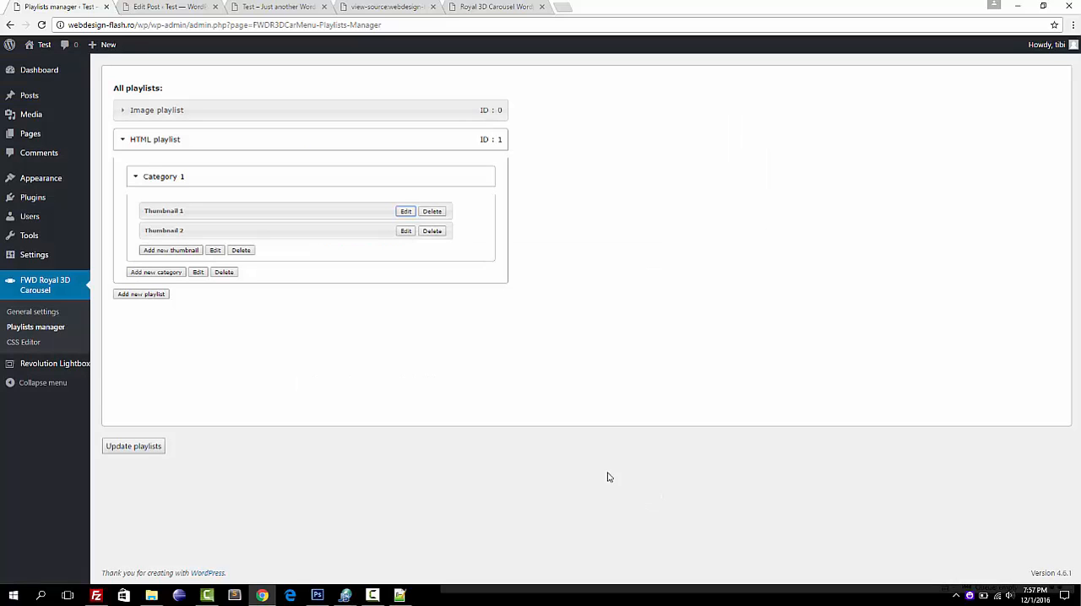
left_click(142, 449)
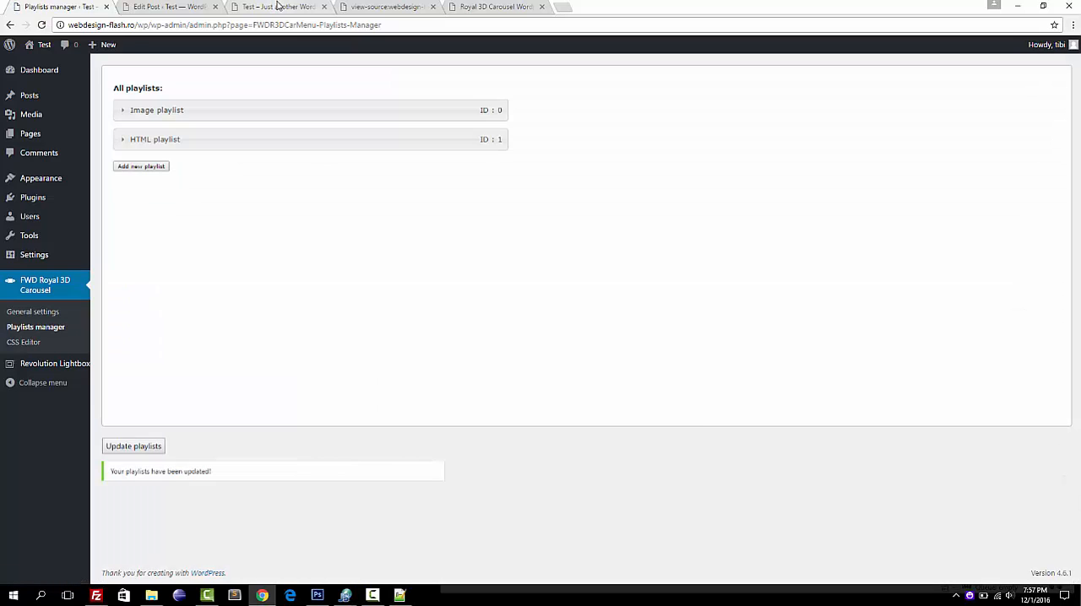
Reload the site's front page and rotate the carousel between both thumbnails to compare their text styling.
left_click(279, 6)
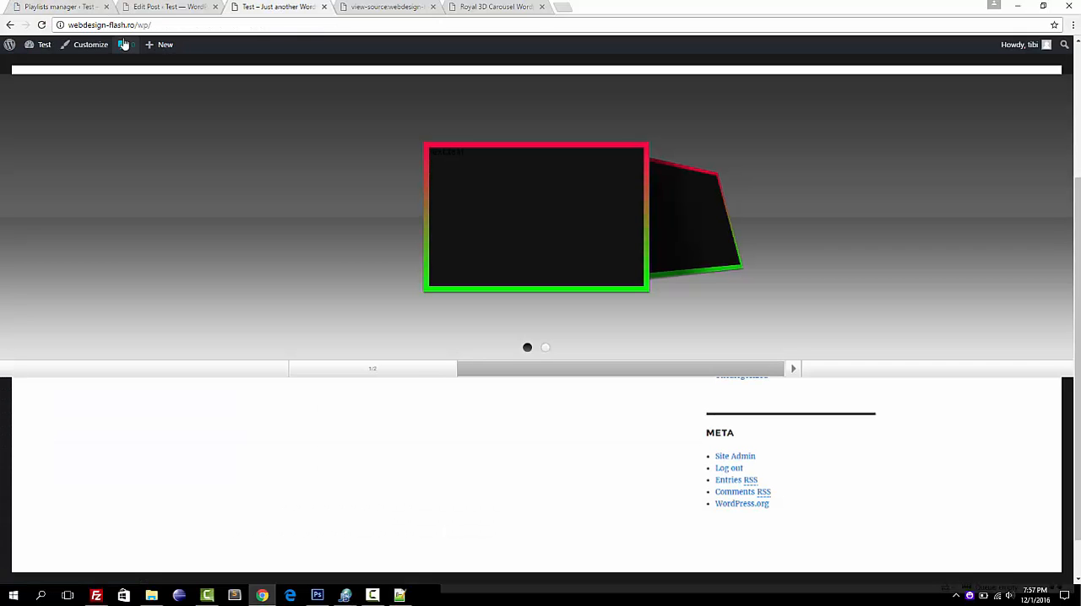
left_click(42, 25)
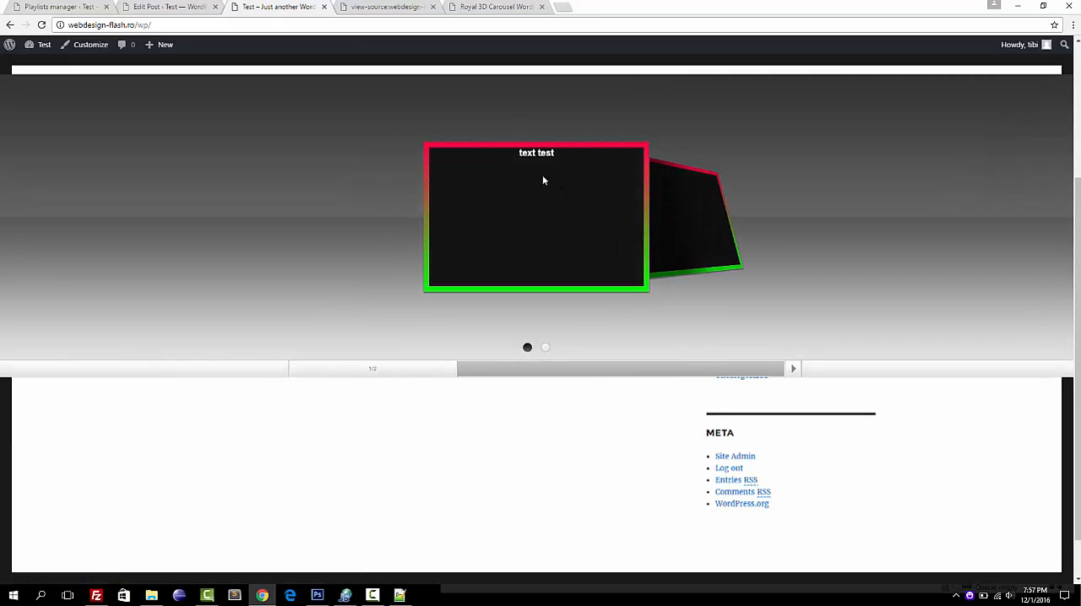
left_click_drag(519, 154, 556, 155)
left_click(557, 160)
right_click(546, 154)
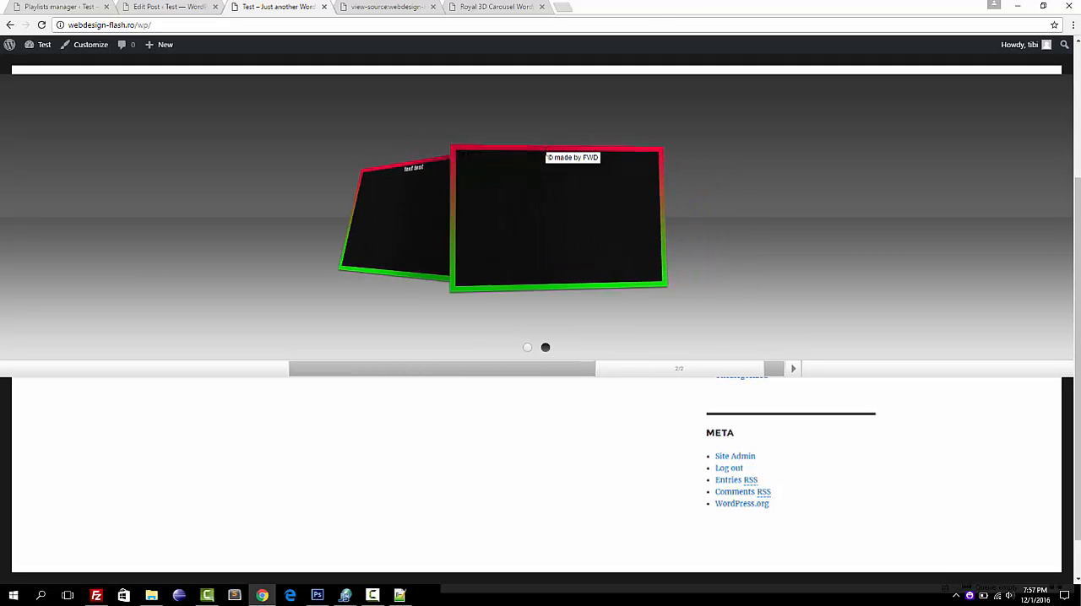
left_click(402, 186)
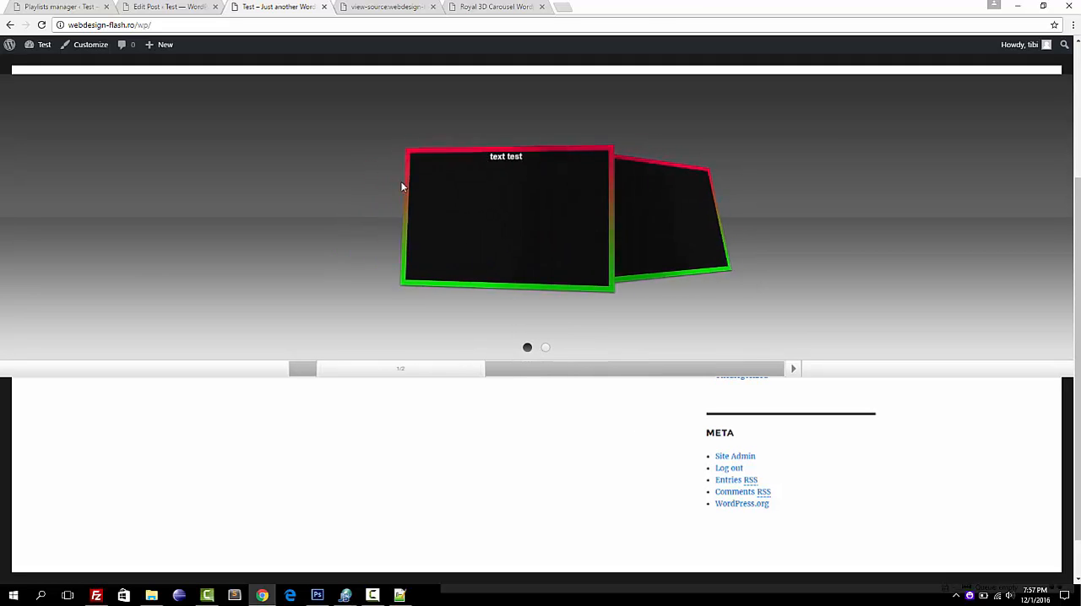
left_click(661, 205)
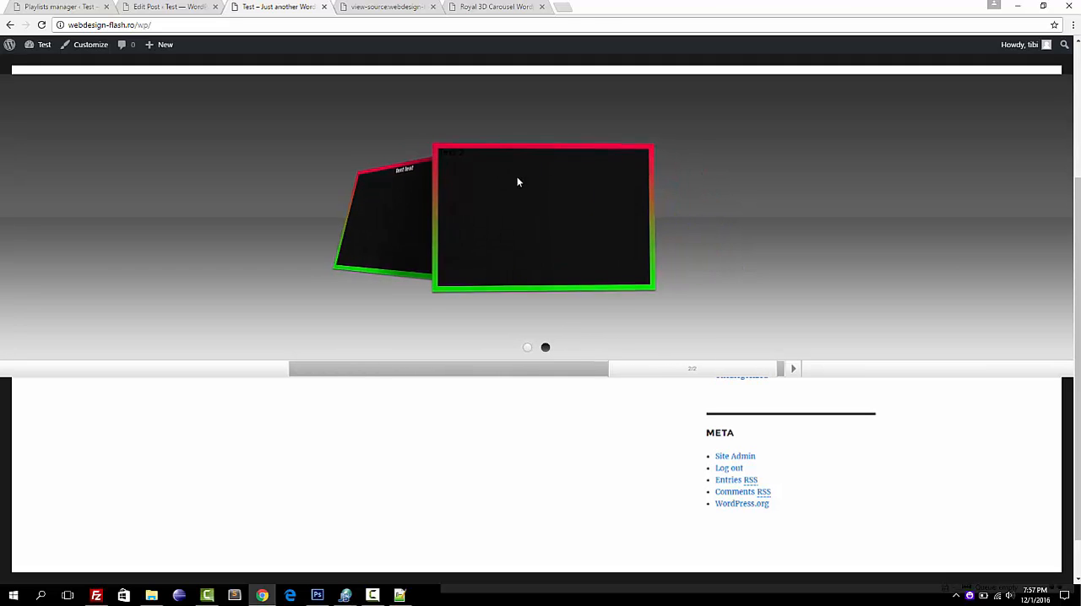
left_click(390, 199)
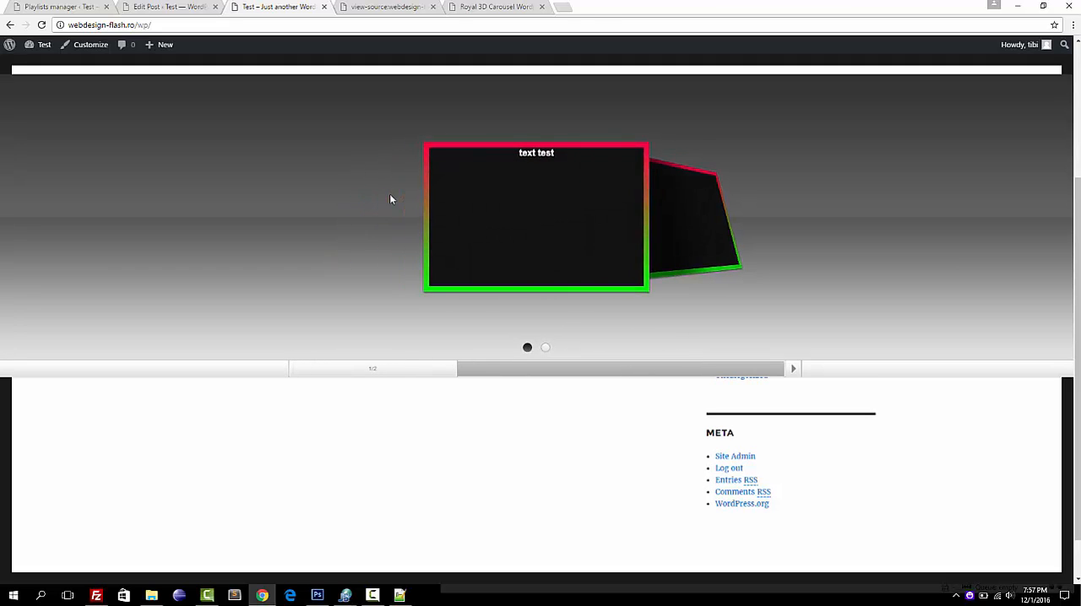
Replace the Hello world! post content with a carousel shortcode generated from My preset and Image playlist.
left_click(61, 10)
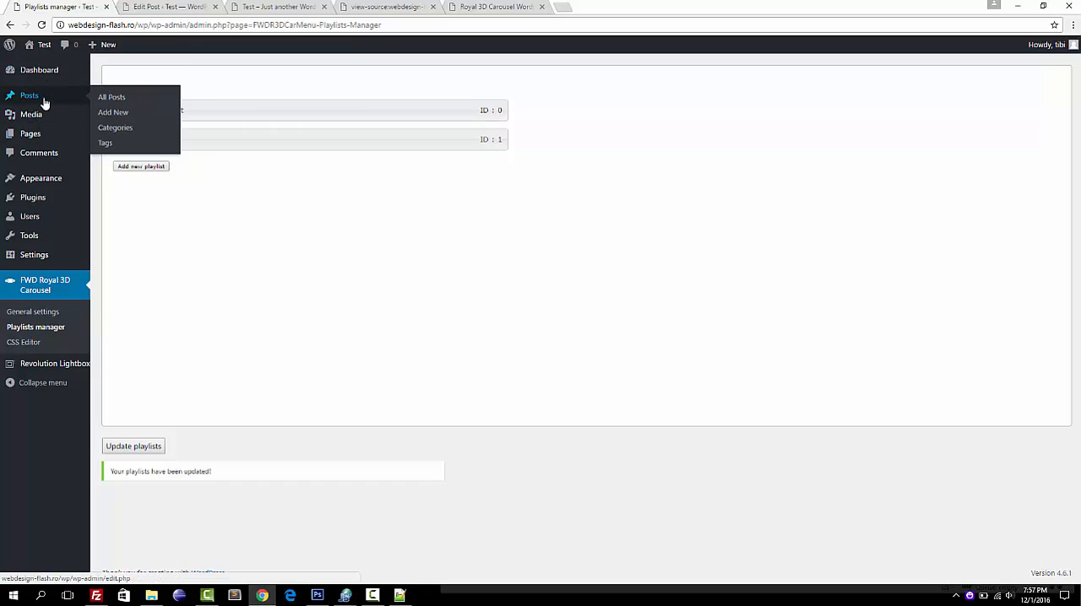
left_click(161, 10)
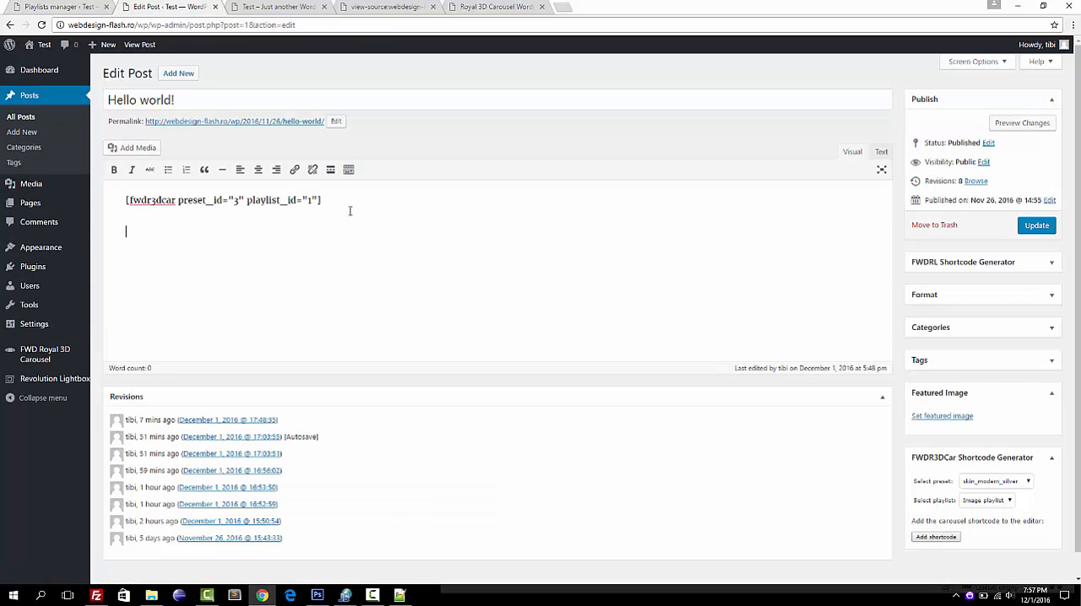
key("ctrl+a")
key("BackSpace")
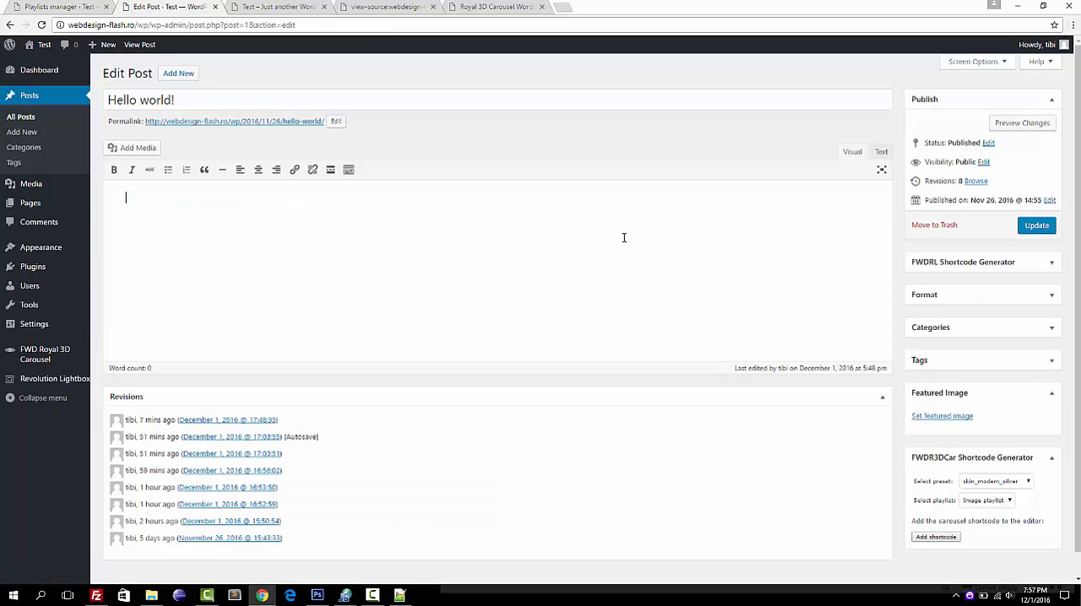
left_click(1028, 482)
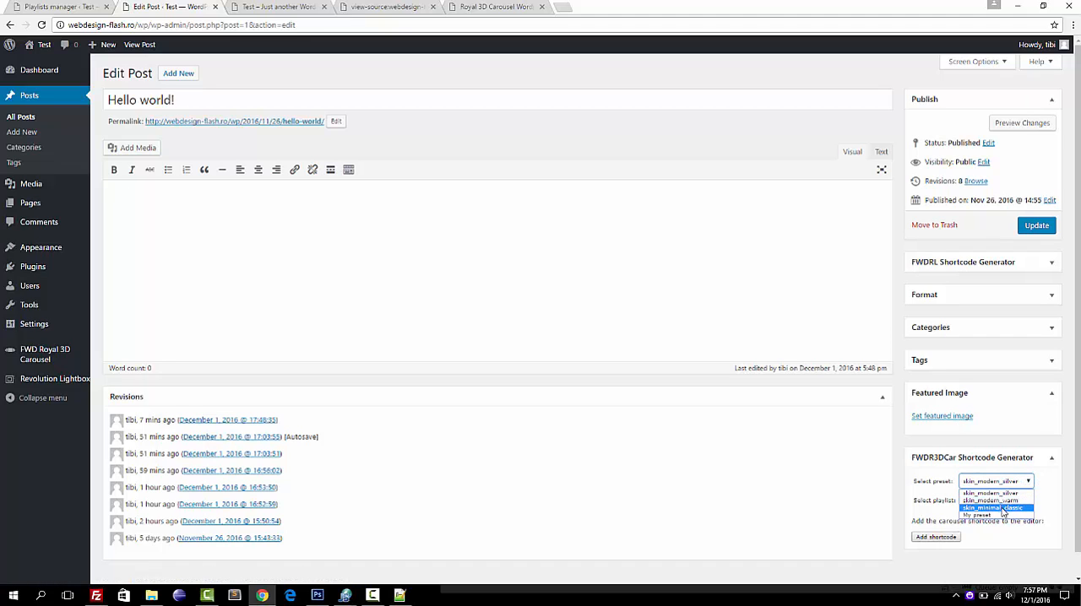
left_click(1001, 515)
left_click(998, 503)
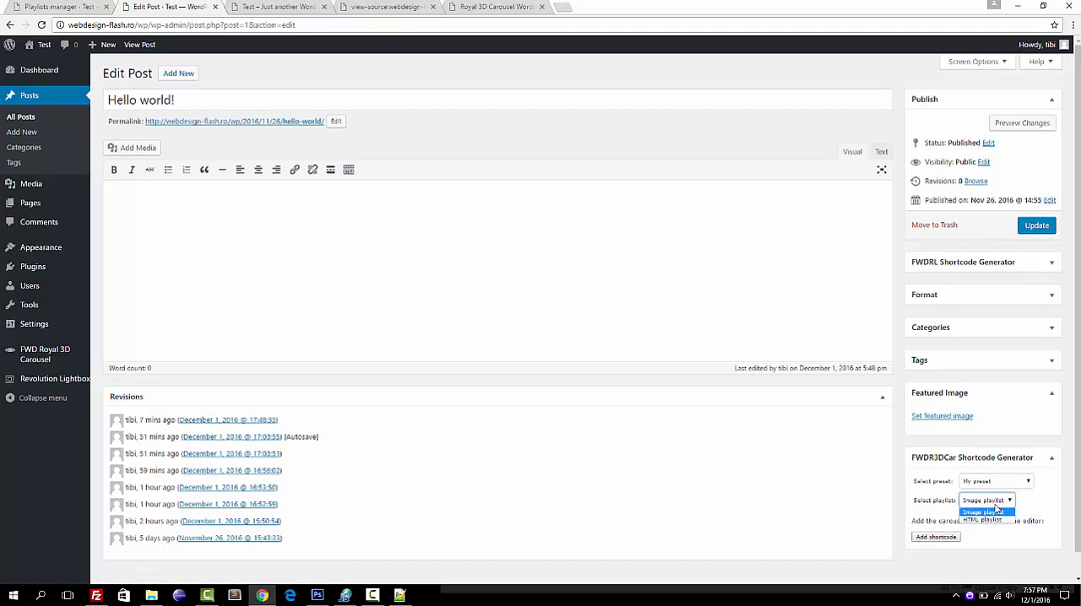
left_click(982, 512)
left_click(939, 538)
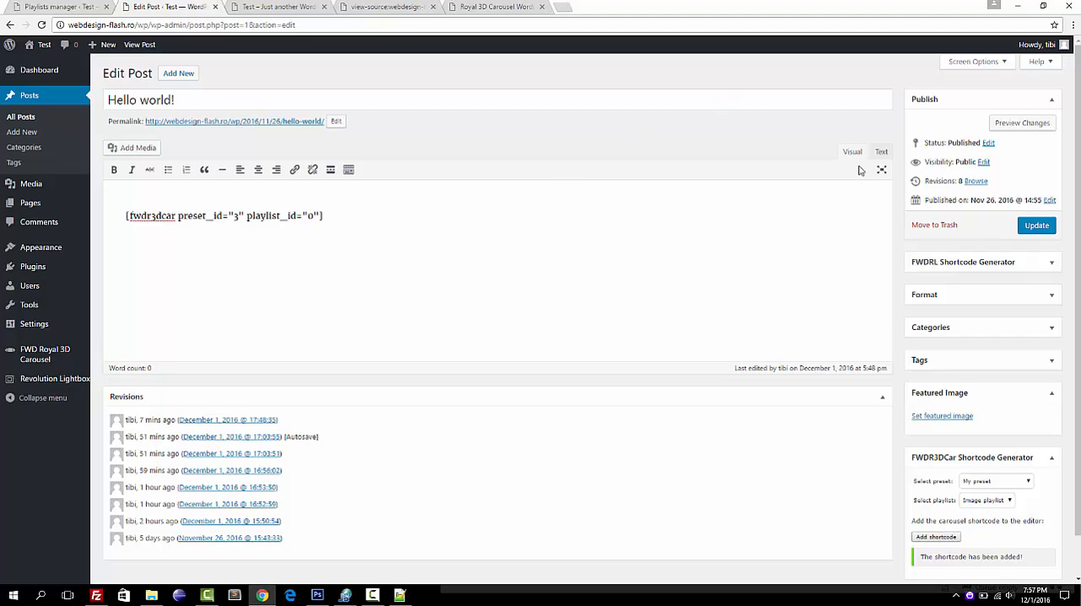
Remove the &nbsp; entity and the blank line above the shortcode in the post's text mode.
left_click(882, 152)
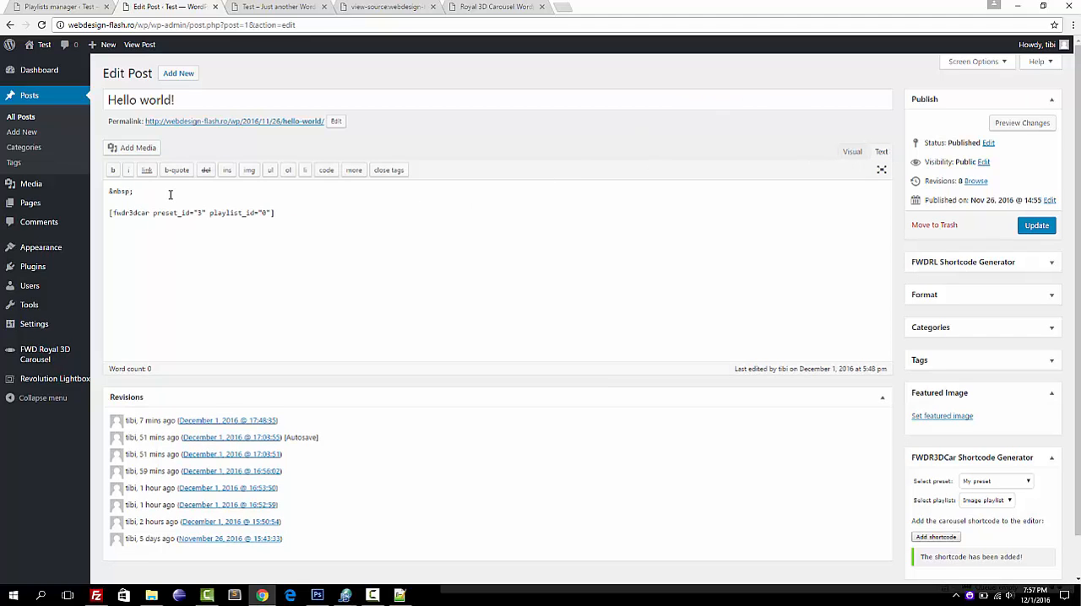
key("BackSpace")
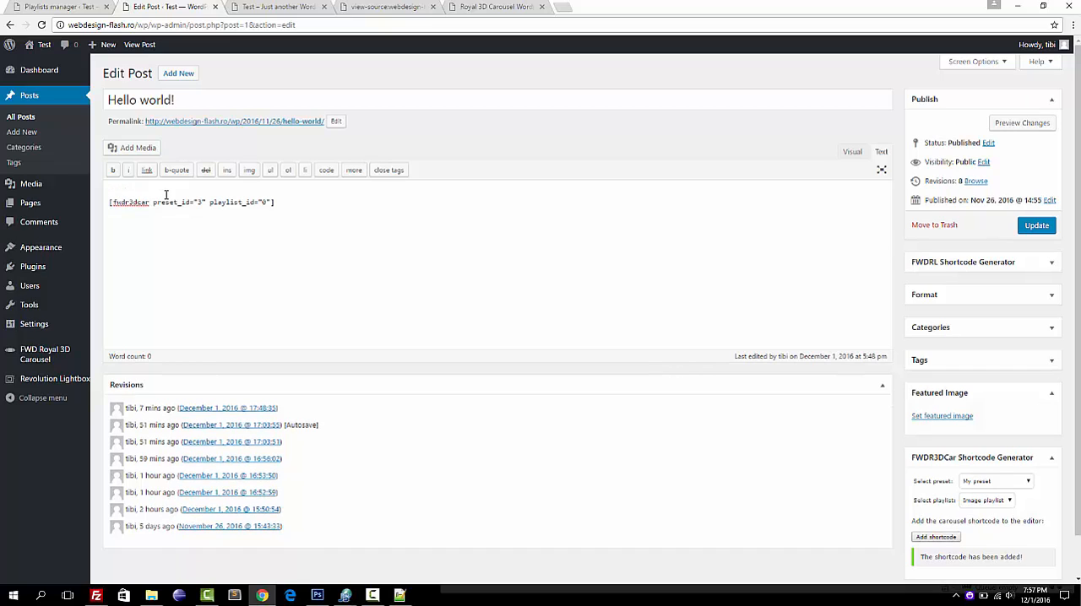
key("BackSpace")
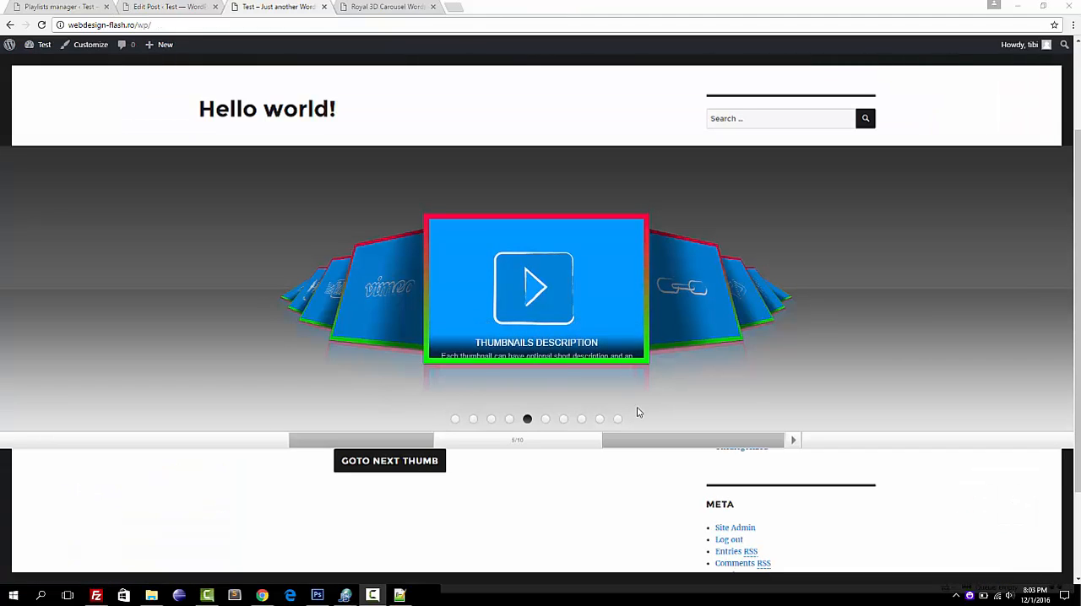
Examine the API specifications in the Royal 3D Carousel help page, including public methods, event listeners and the sample code.
left_click(386, 6)
left_click(229, 320)
scroll(229, 320, "up", 5)
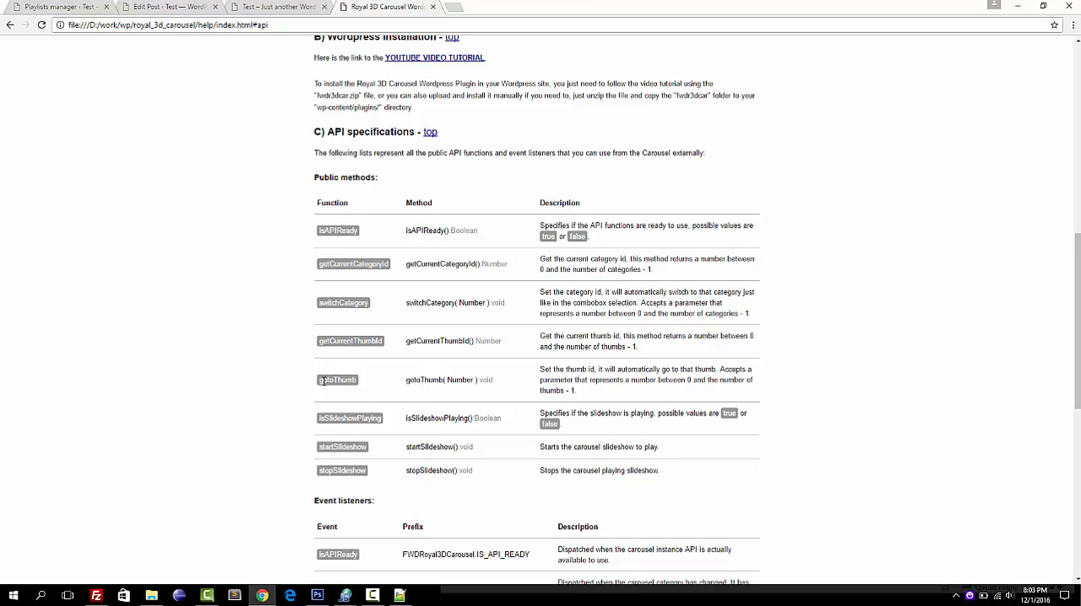
scroll(264, 347, "down", 3)
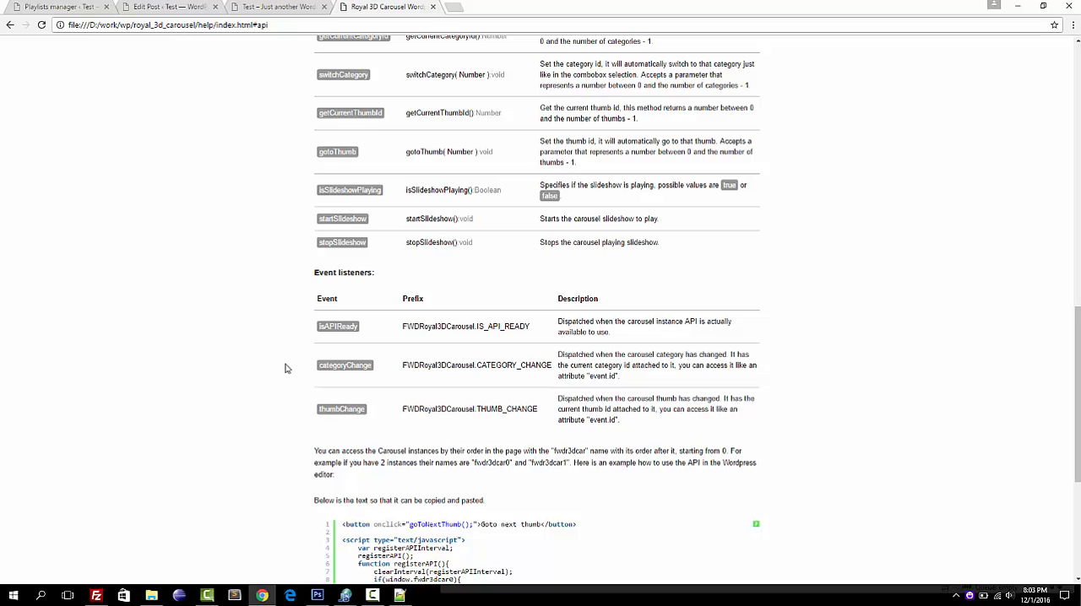
scroll(286, 369, "down", 2)
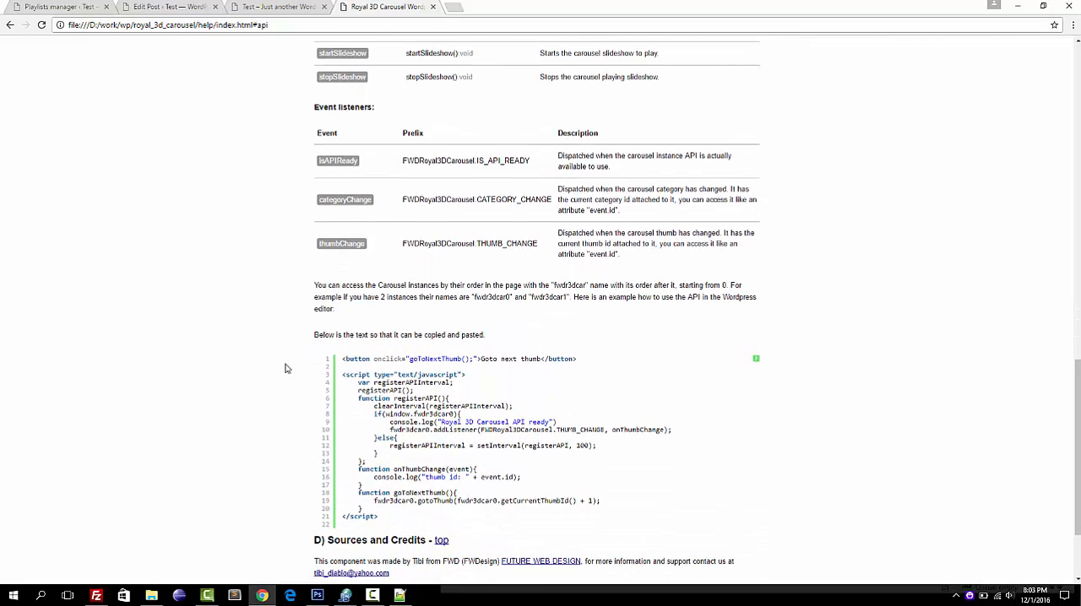
Copy the full API sample code from the help page into the Hello world! post below the carousel shortcode and update the post.
scroll(285, 368, "down", 1)
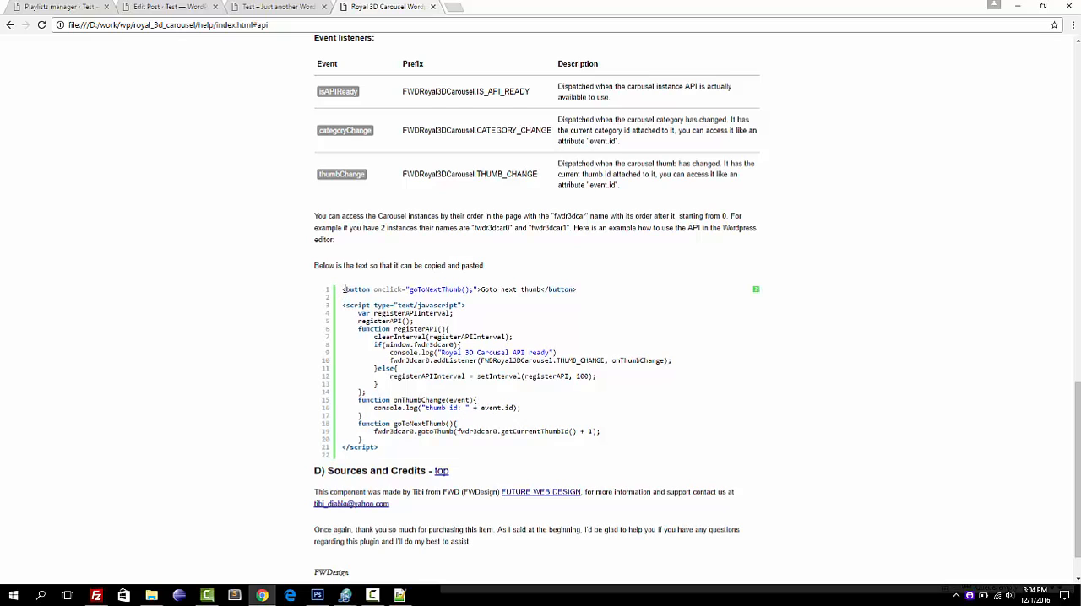
left_click_drag(343, 290, 430, 454)
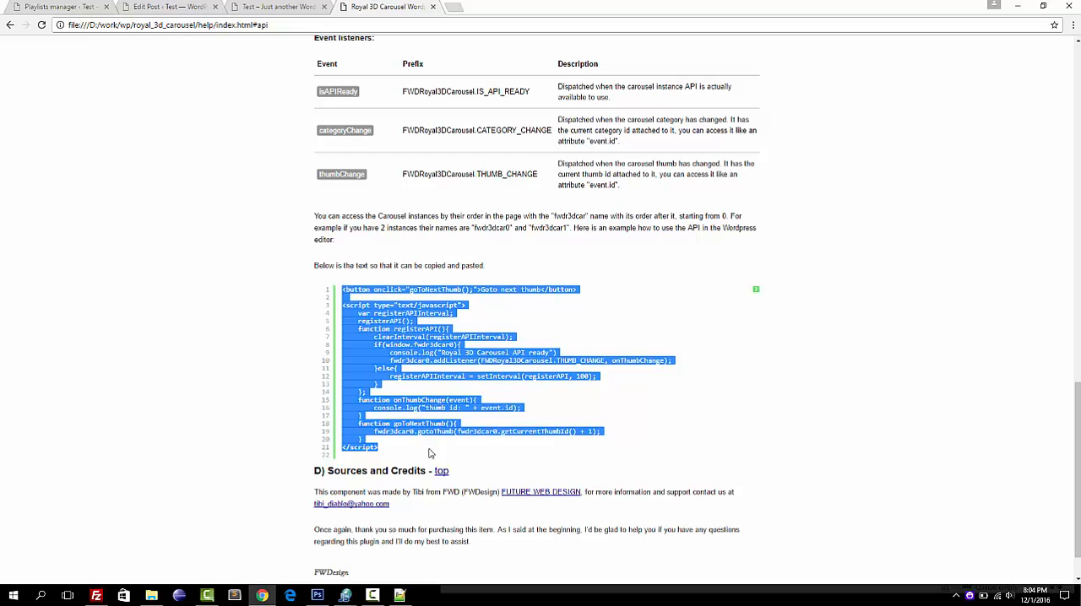
left_click(89, 7)
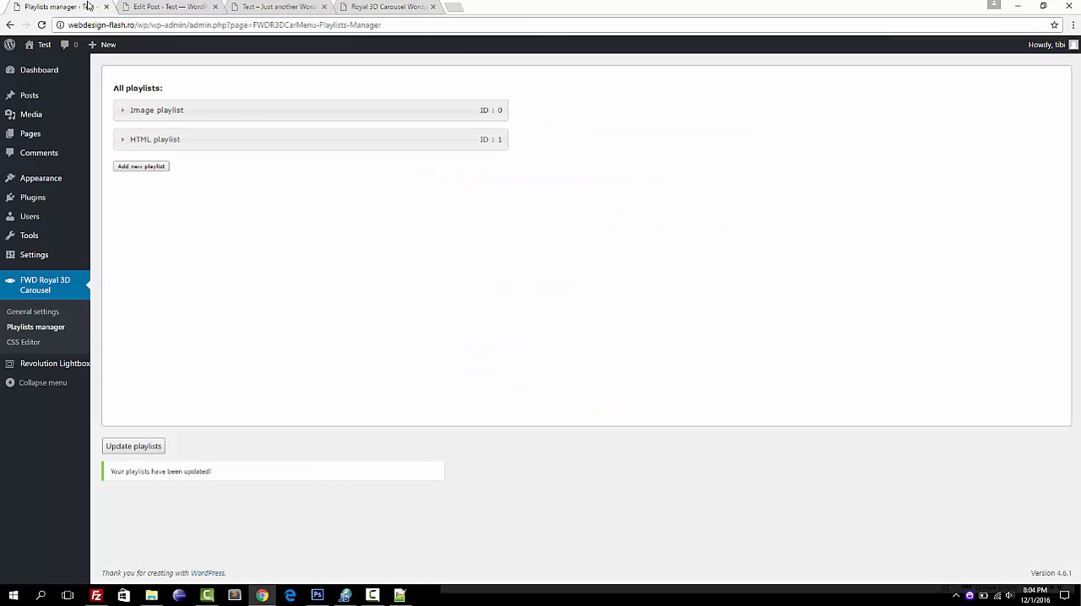
left_click(147, 8)
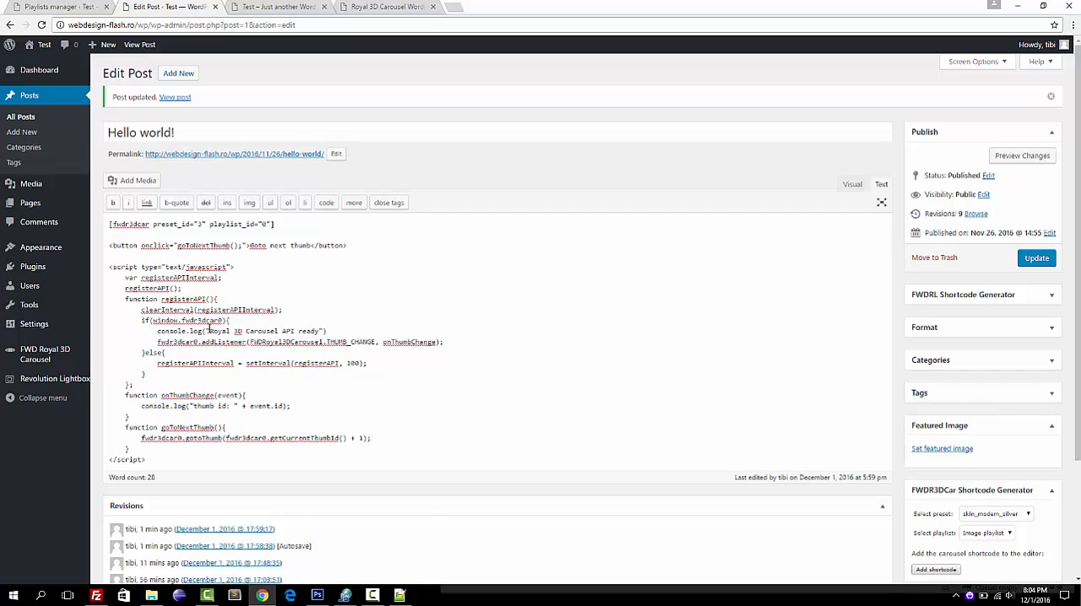
left_click(1038, 260)
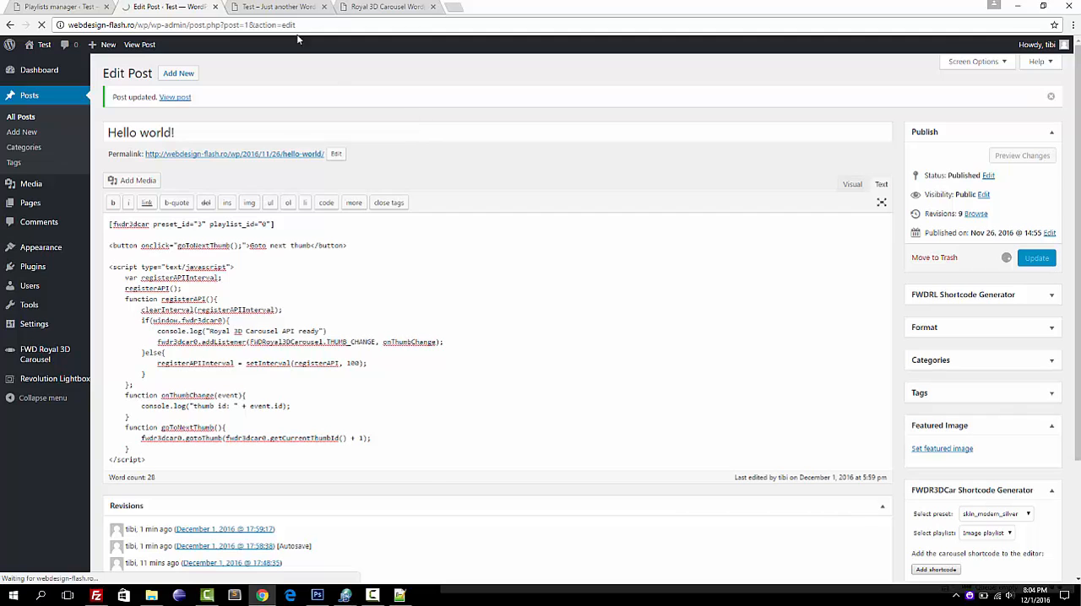
View the site's front page with the browser's JavaScript console open and check the carousel API's message.
left_click(284, 11)
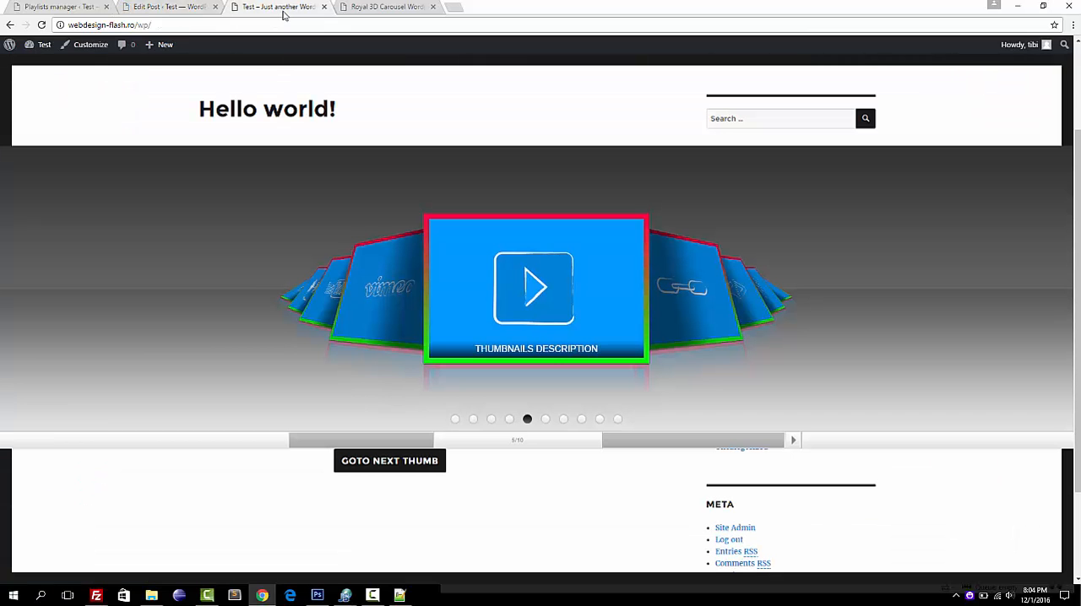
key("ctrl+shift+j")
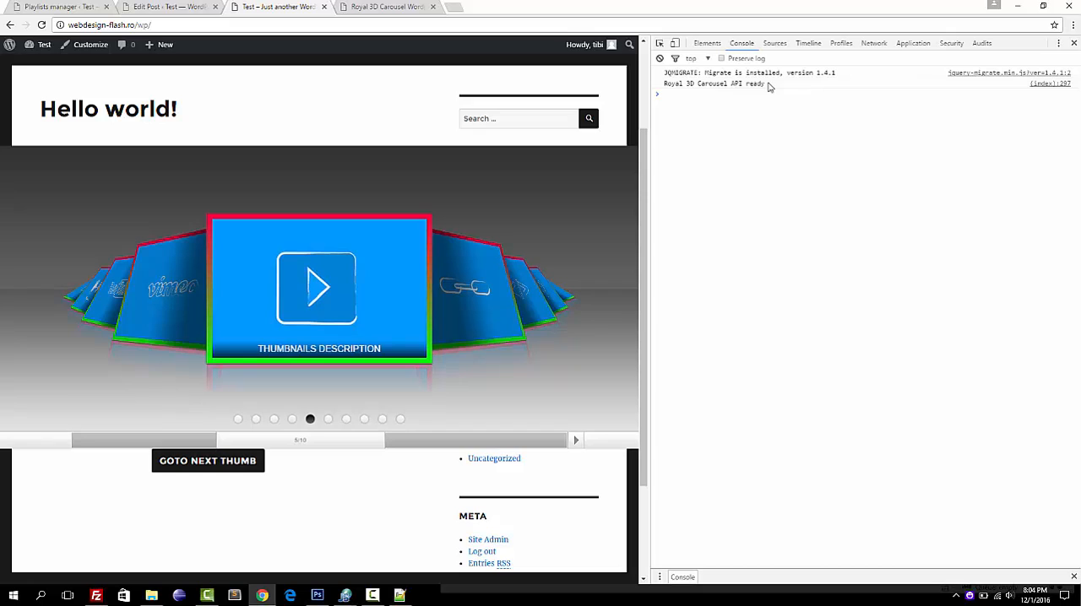
left_click_drag(769, 85, 658, 88)
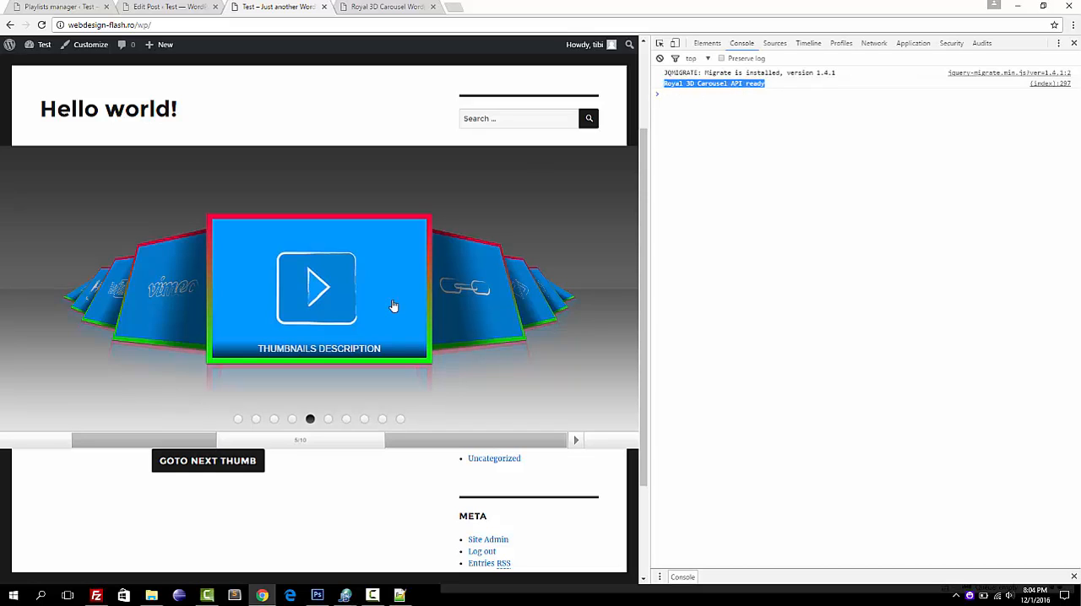
left_click(230, 522)
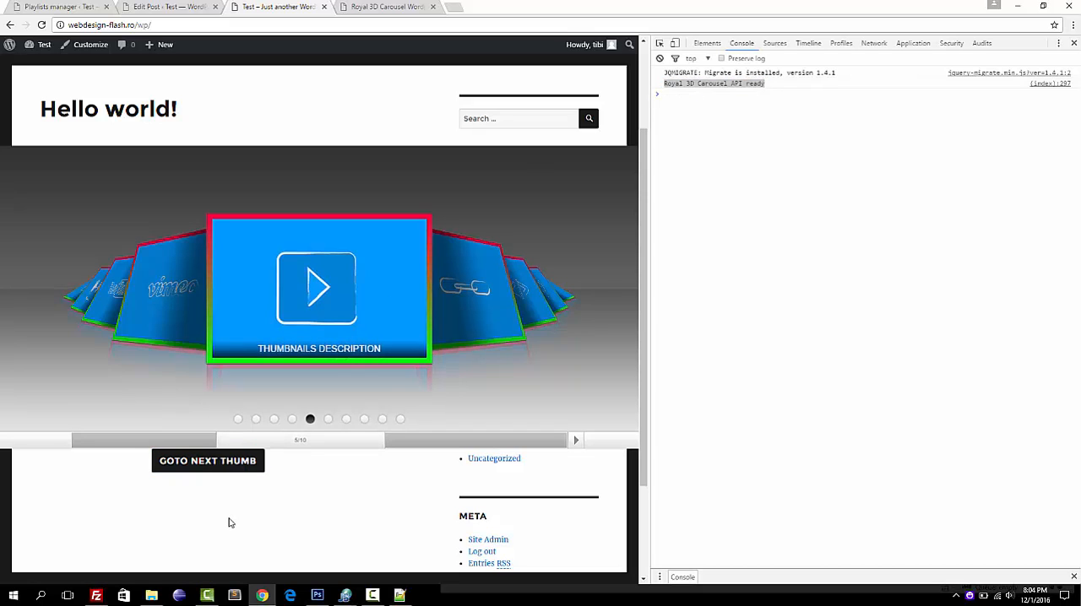
Test the Goto next thumb button below the carousel by advancing five thumbnails while watching the console's event log.
left_click(217, 471)
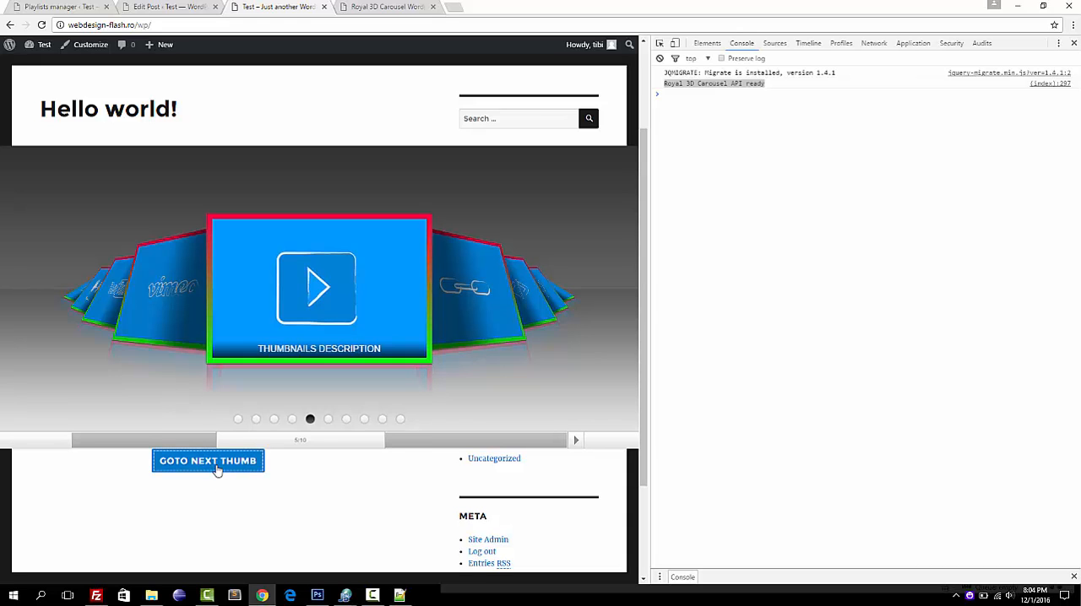
left_click(217, 470)
left_click(217, 470)
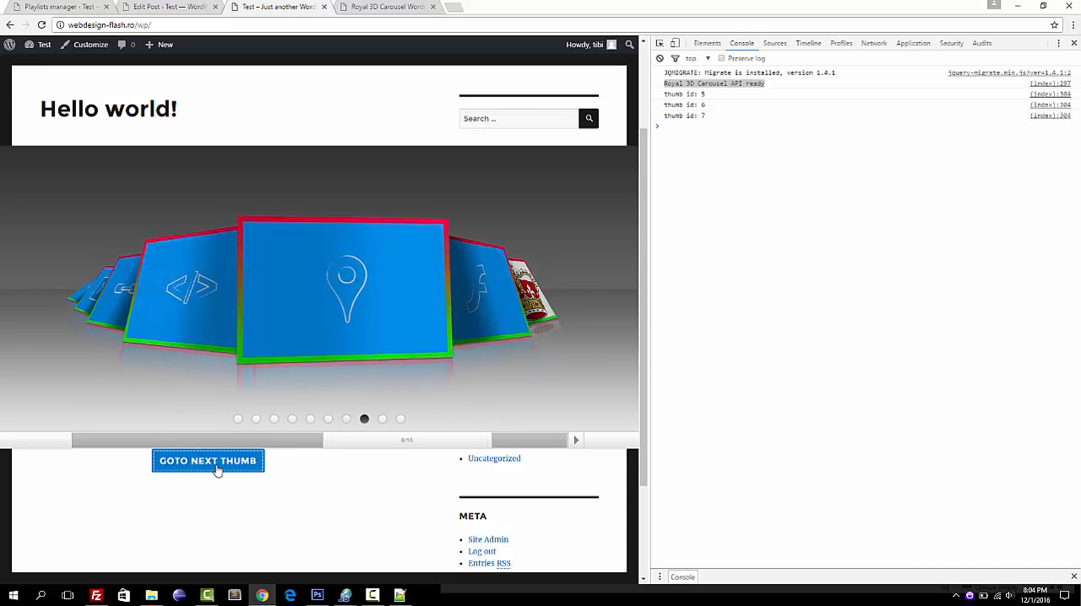
left_click(217, 470)
left_click(217, 470)
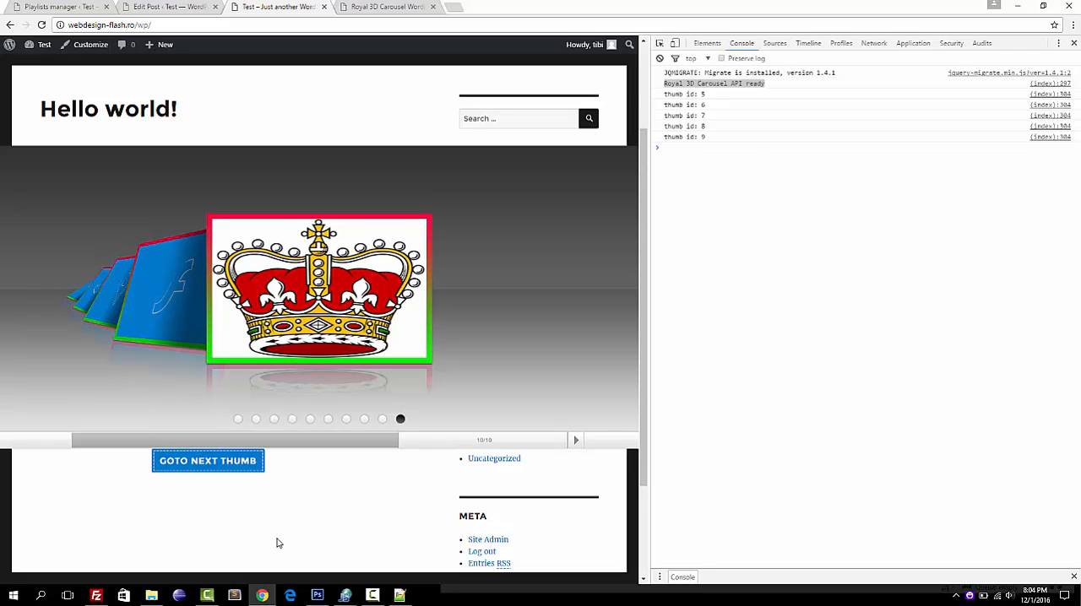
Jump to the carousel's third, first, fifth and sixth thumbnails using its bullets to check the thumb-change events in the console.
left_click(273, 420)
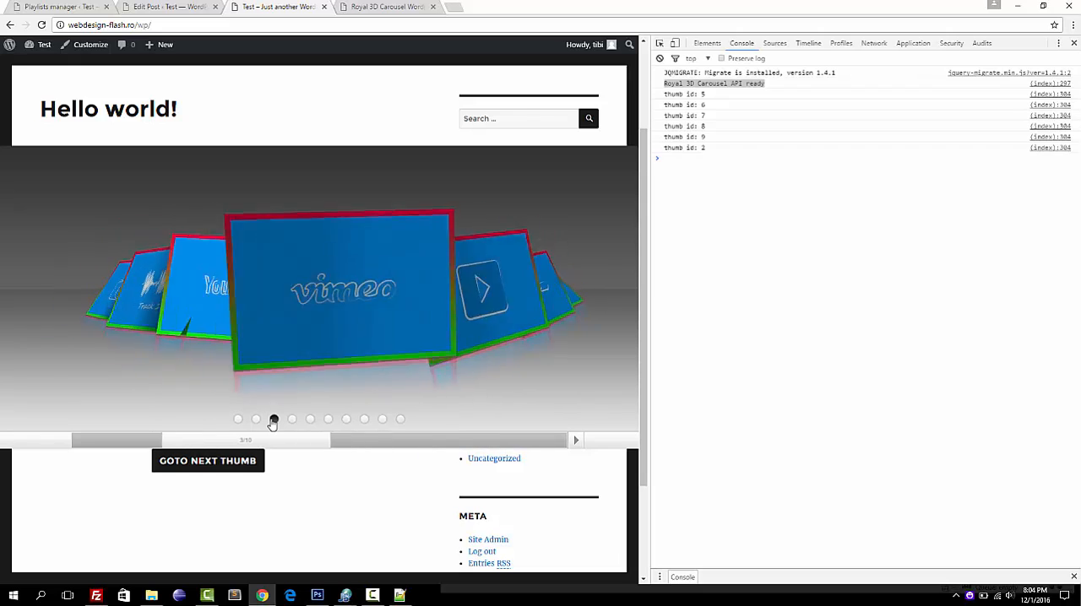
left_click(239, 420)
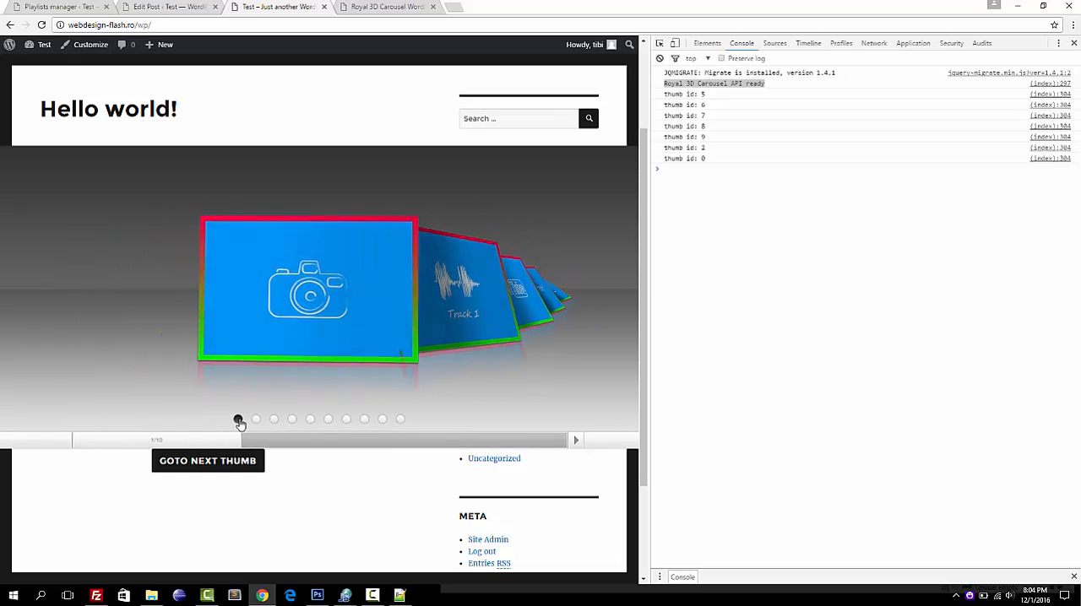
left_click(310, 420)
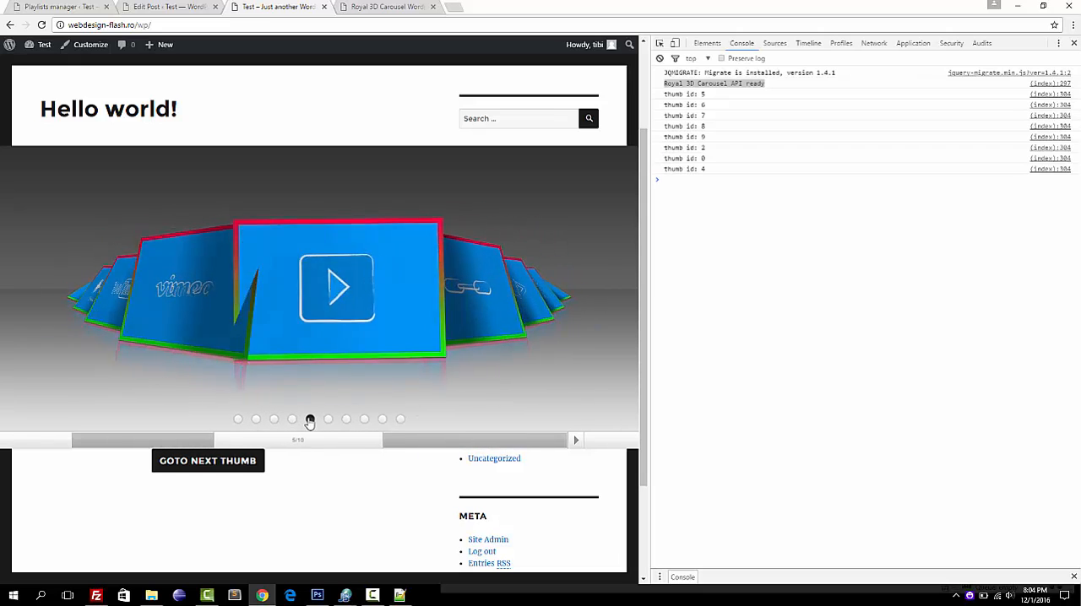
left_click(328, 420)
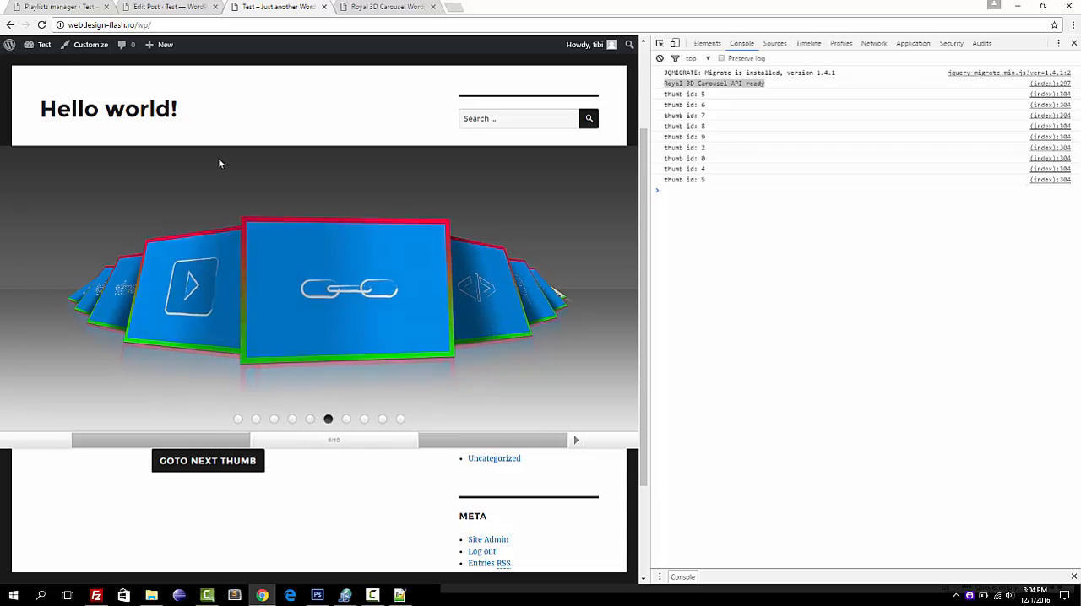
Add a new category named Category 2 to the Image playlist in the playlists manager.
left_click(173, 7)
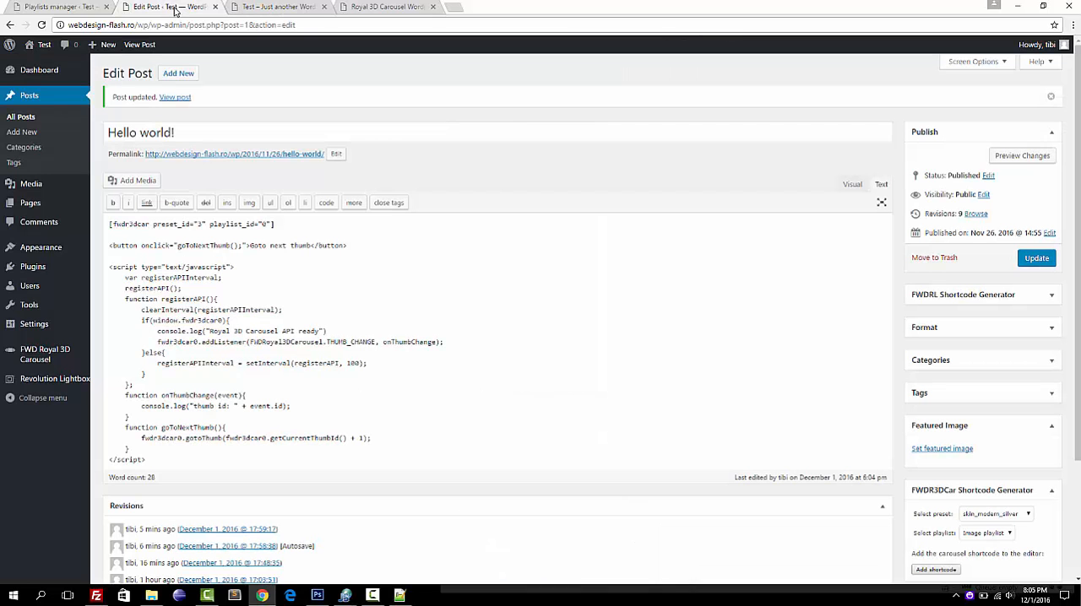
left_click(80, 6)
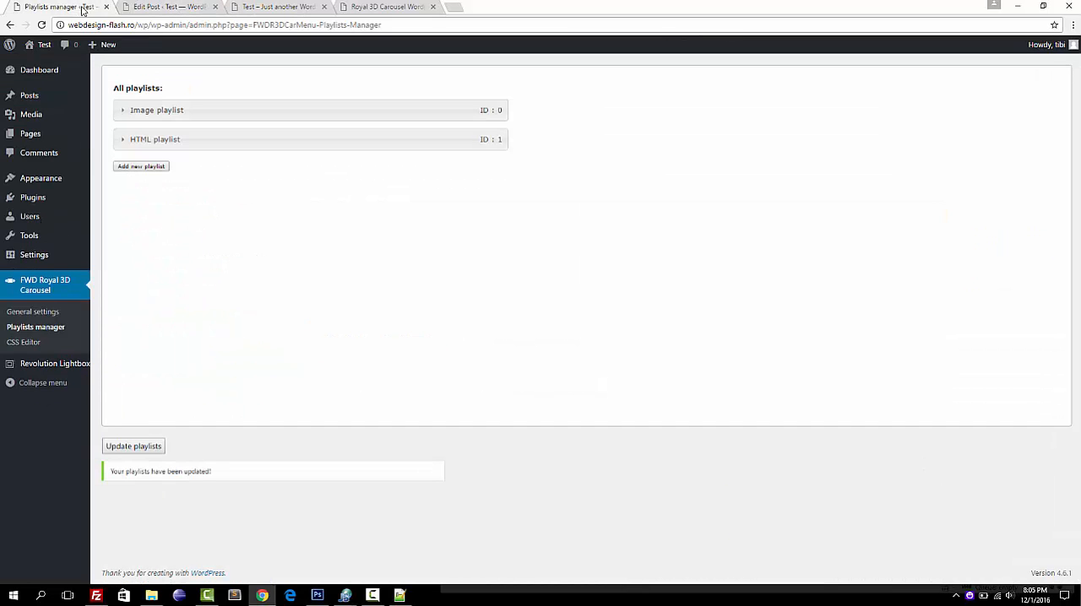
left_click(126, 108)
left_click(125, 109)
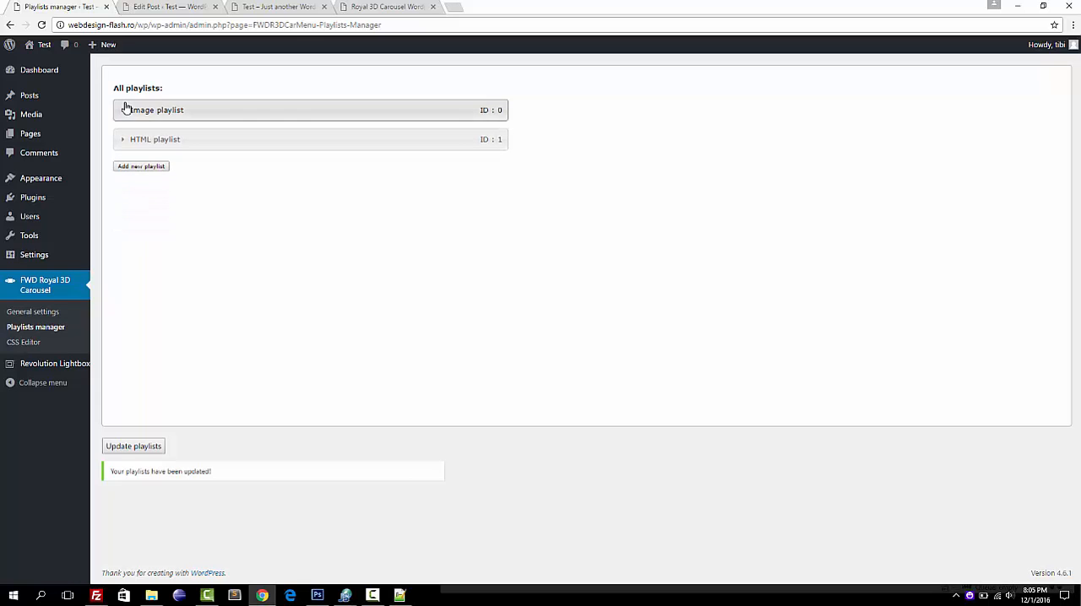
left_click(126, 108)
left_click(158, 176)
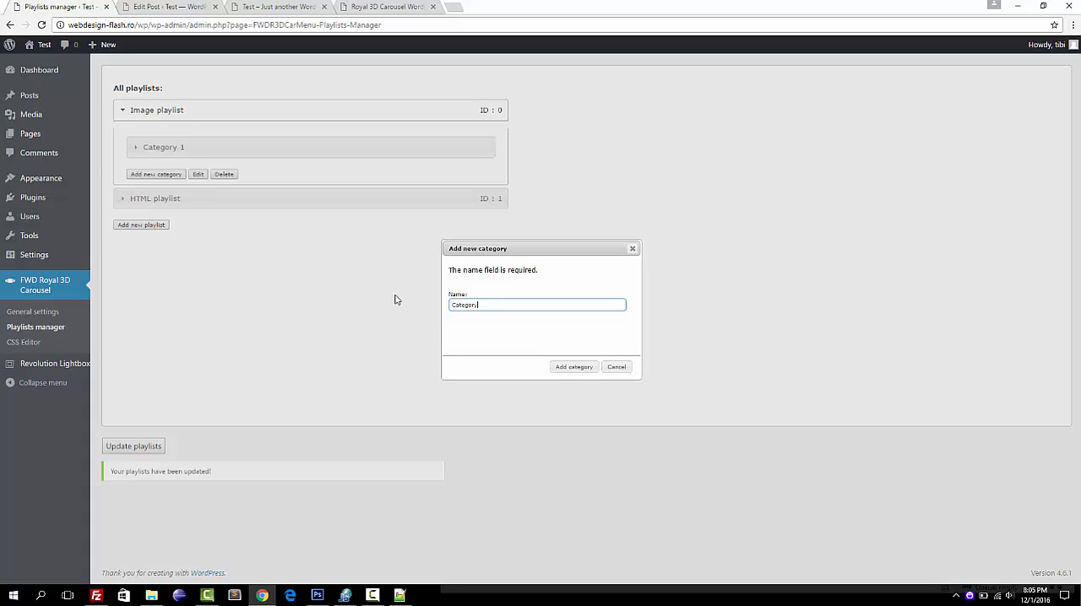
left_click(576, 367)
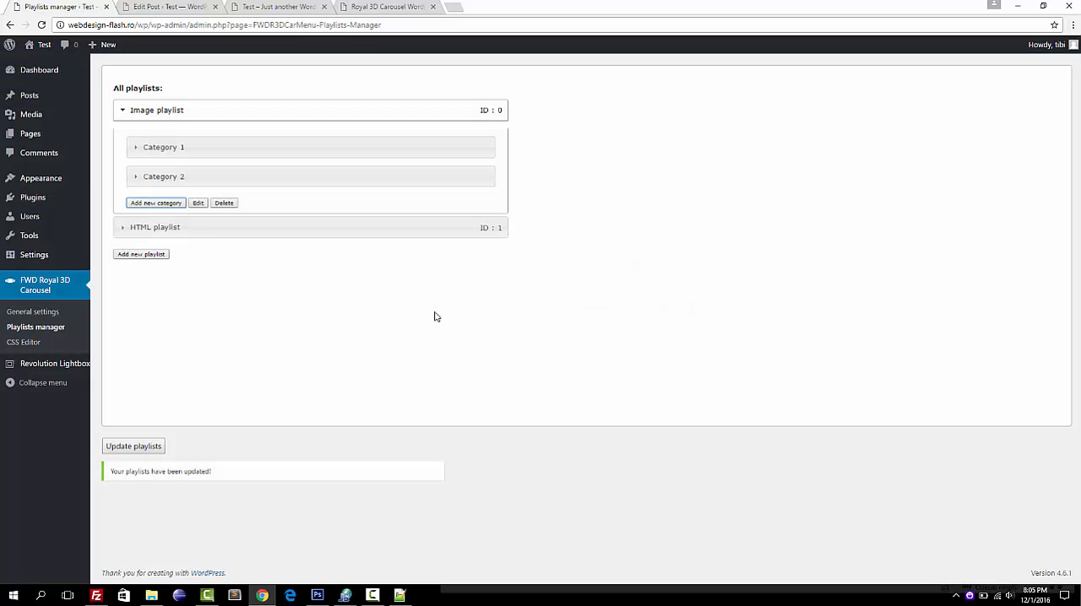
left_click(238, 178)
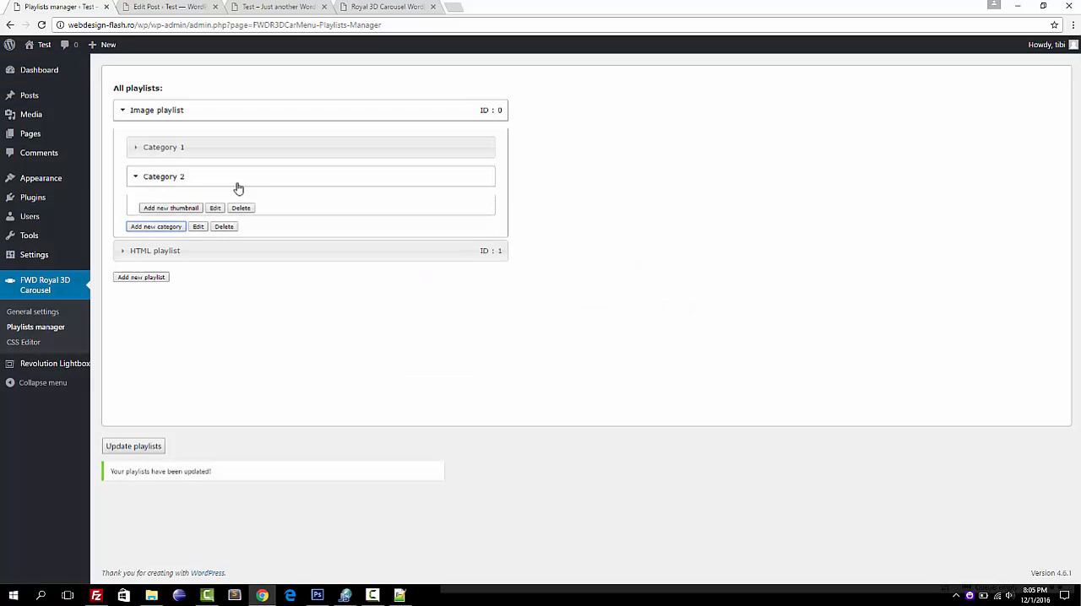
Start a new thumbnail in Category 2 named Image 1, with imgres.png from the media library as its thumbnail image.
left_click(175, 211)
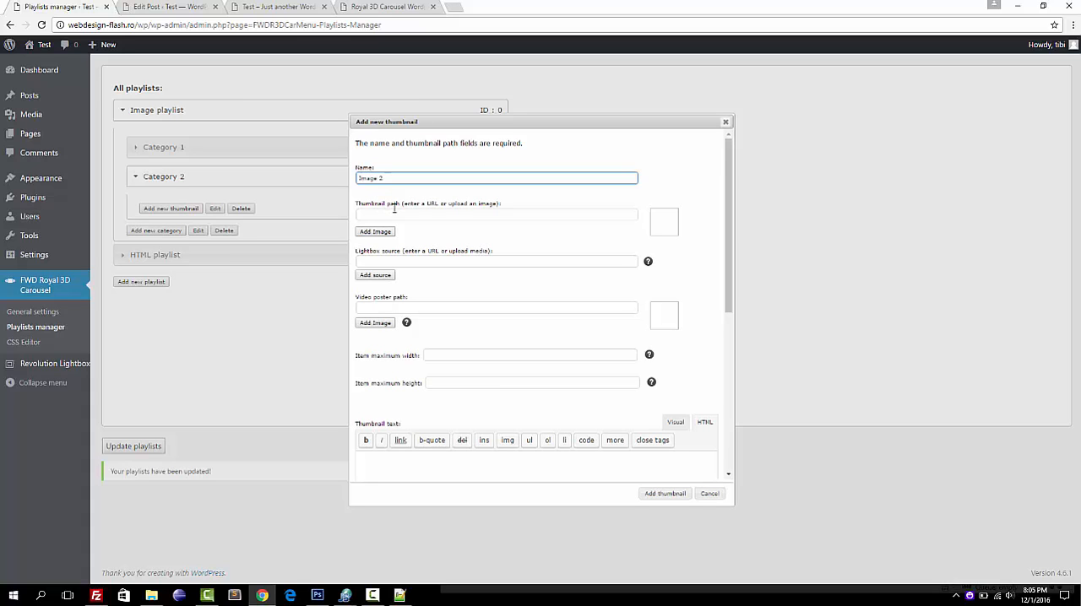
type("Image 1")
left_click(387, 230)
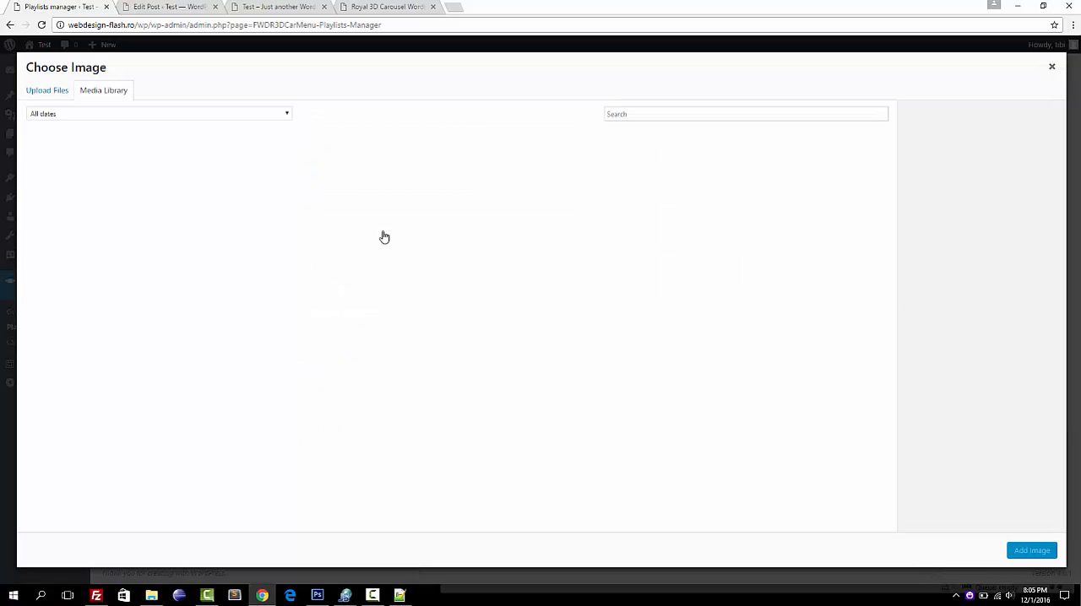
left_click(66, 177)
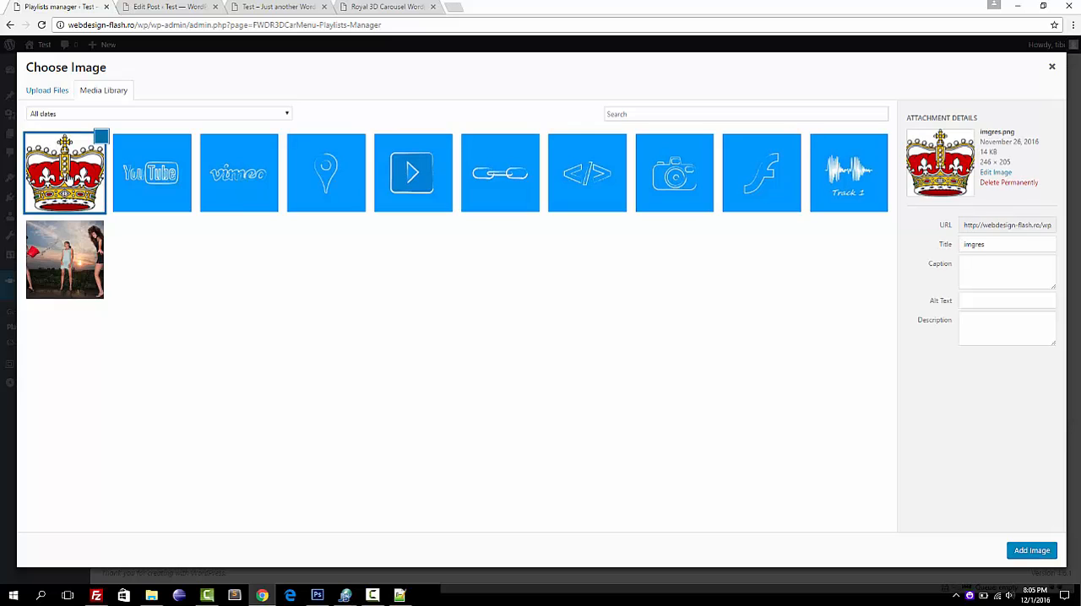
left_click(1031, 550)
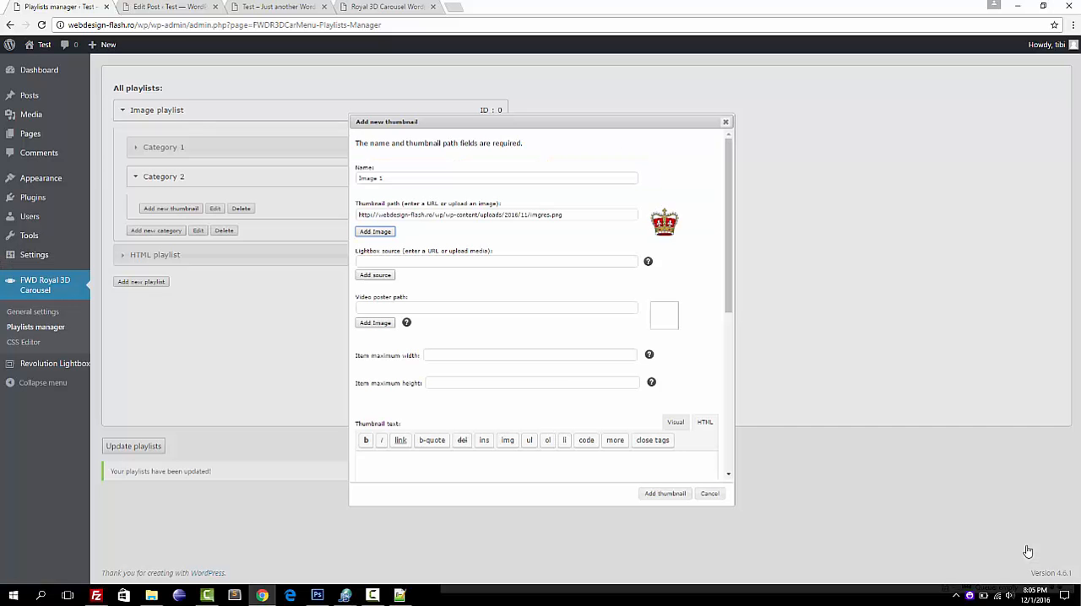
Set the lightbox source of Image 1 to imgres.png, then add the thumbnail and save the updated playlists.
left_click(395, 262)
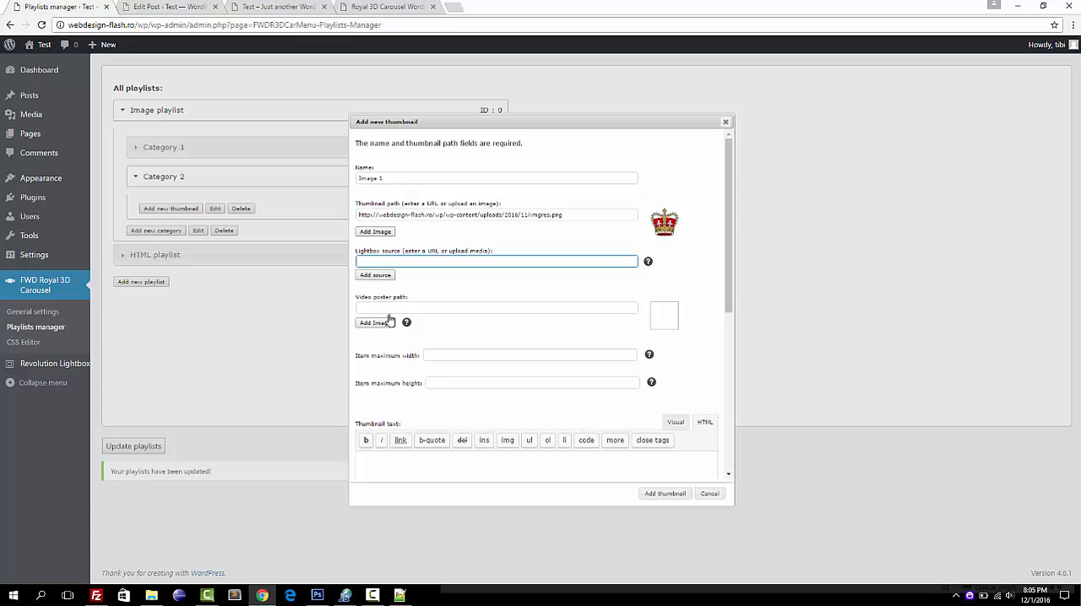
left_click(374, 276)
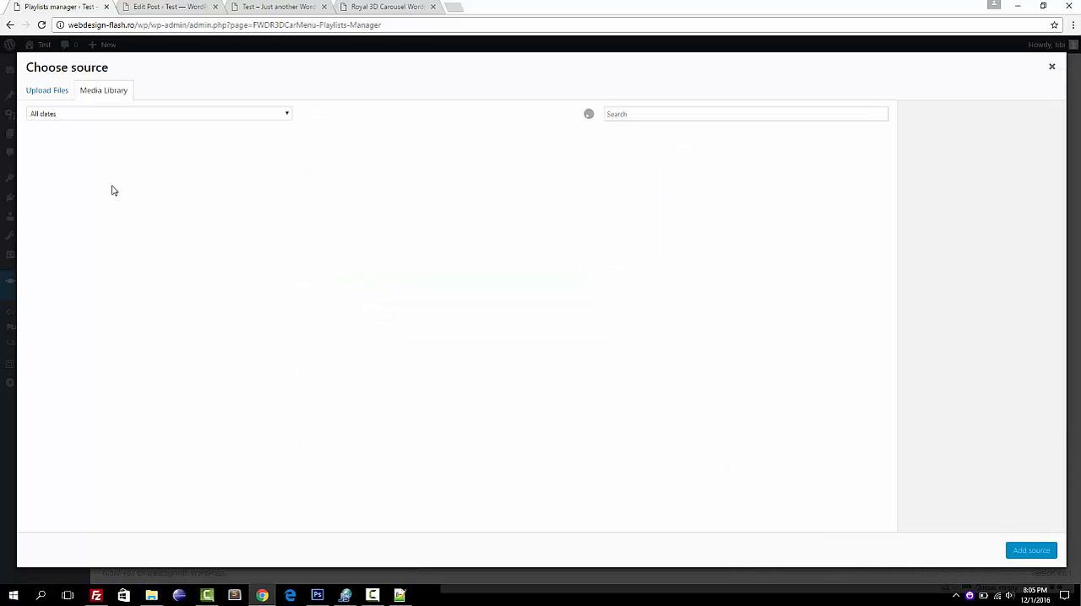
left_click(45, 173)
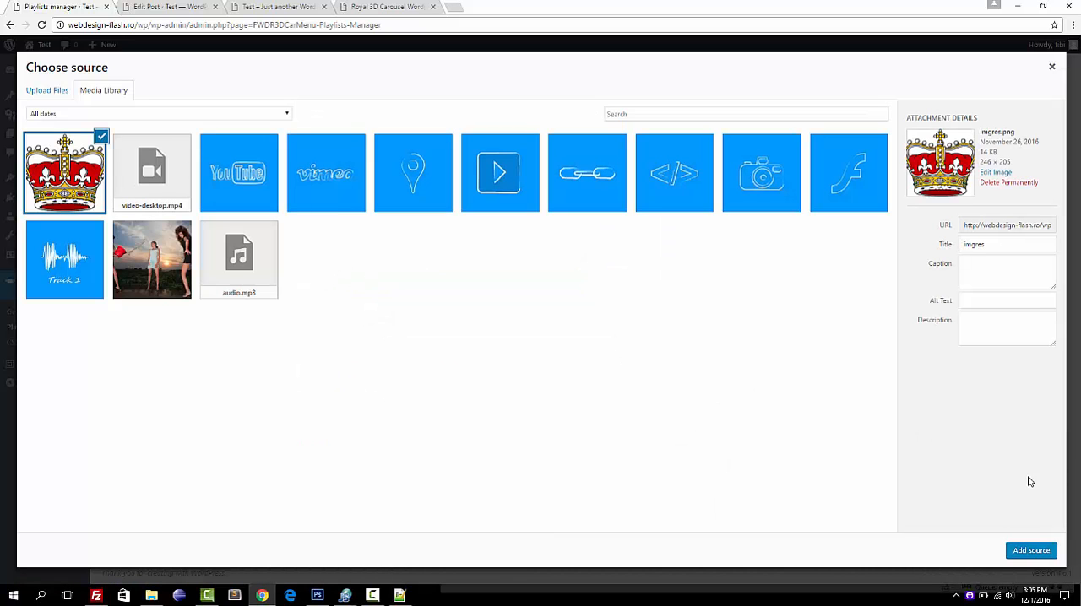
left_click(1027, 553)
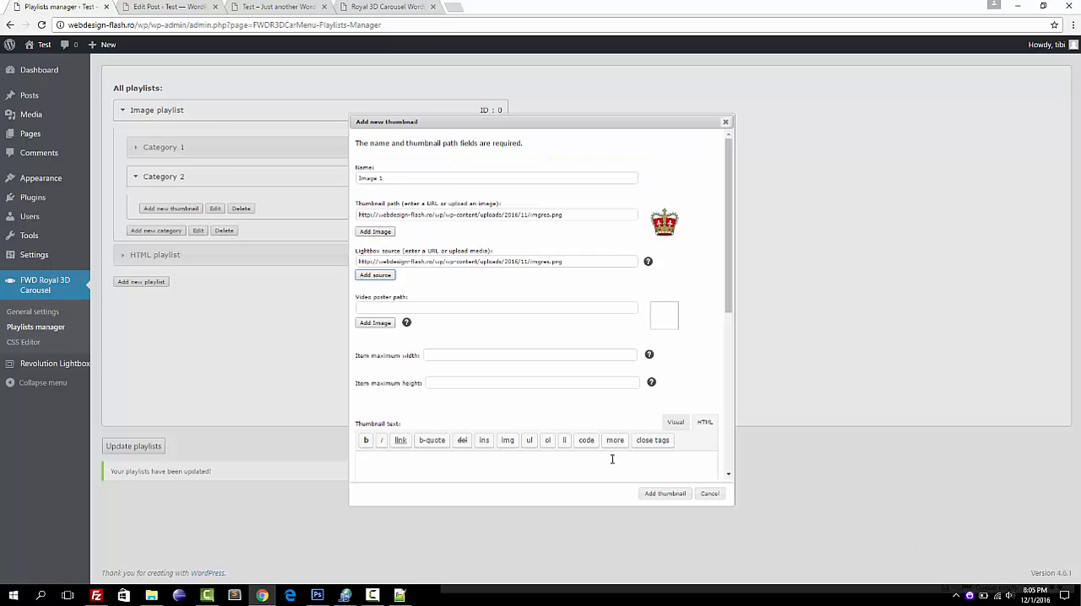
left_click(676, 493)
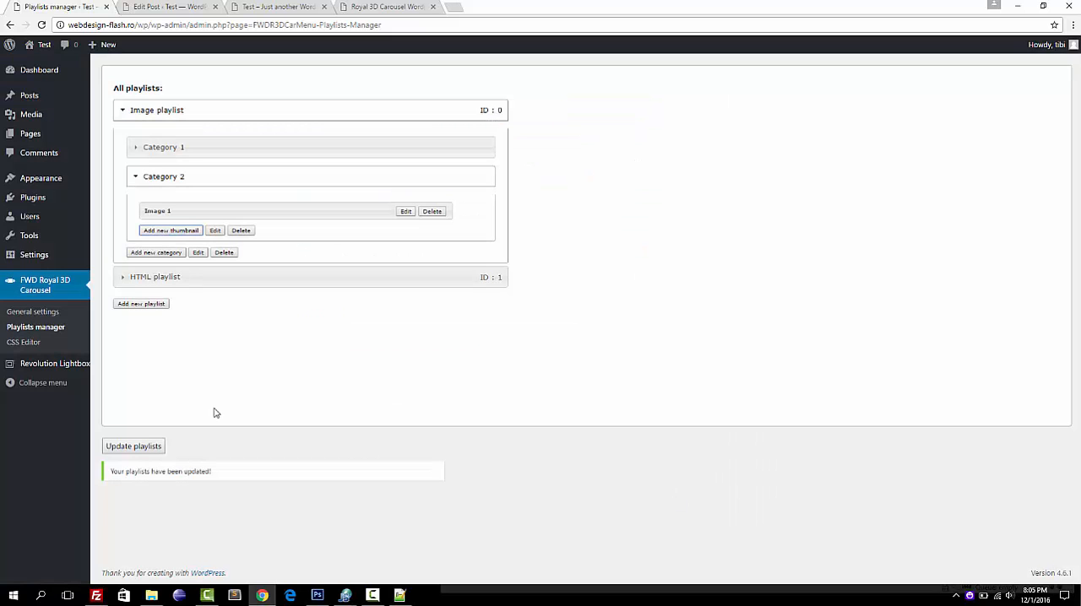
left_click(147, 445)
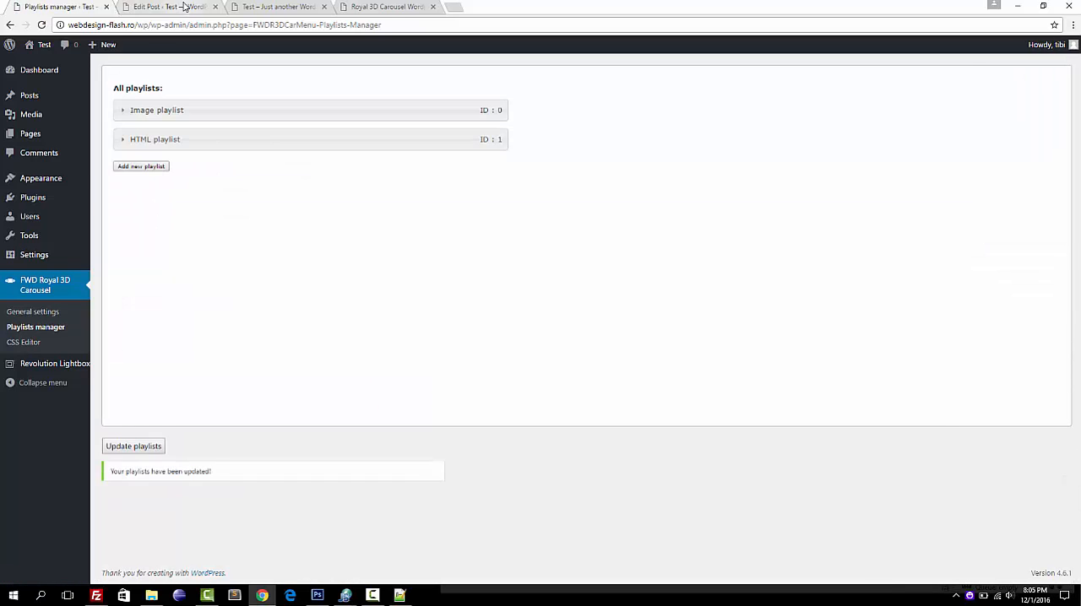
Reload the site's front page to check the carousel with the updated playlist, then return to the playlists manager.
left_click(184, 7)
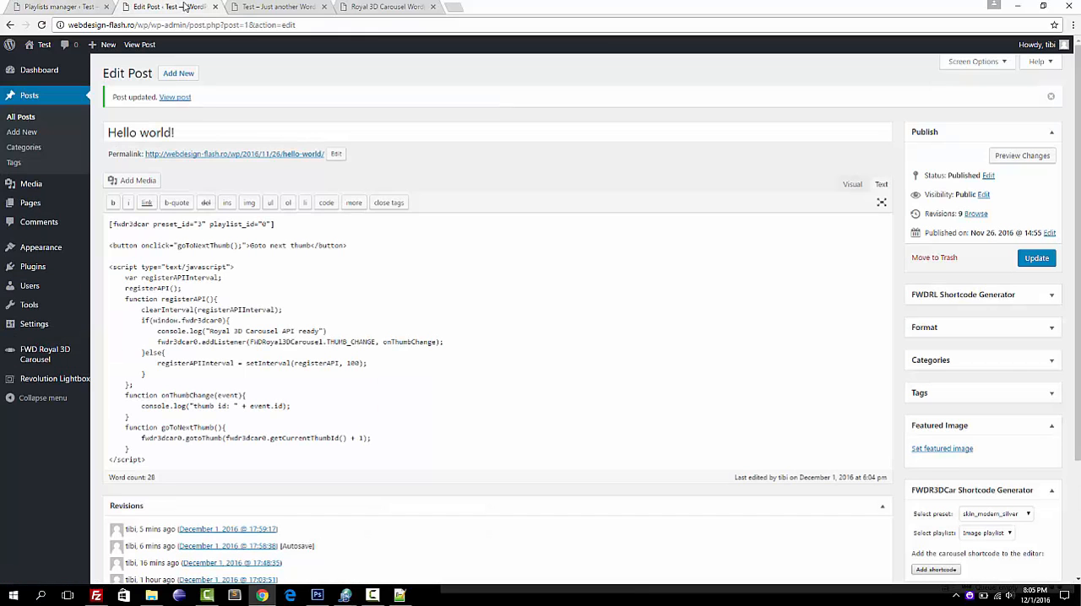
left_click(266, 6)
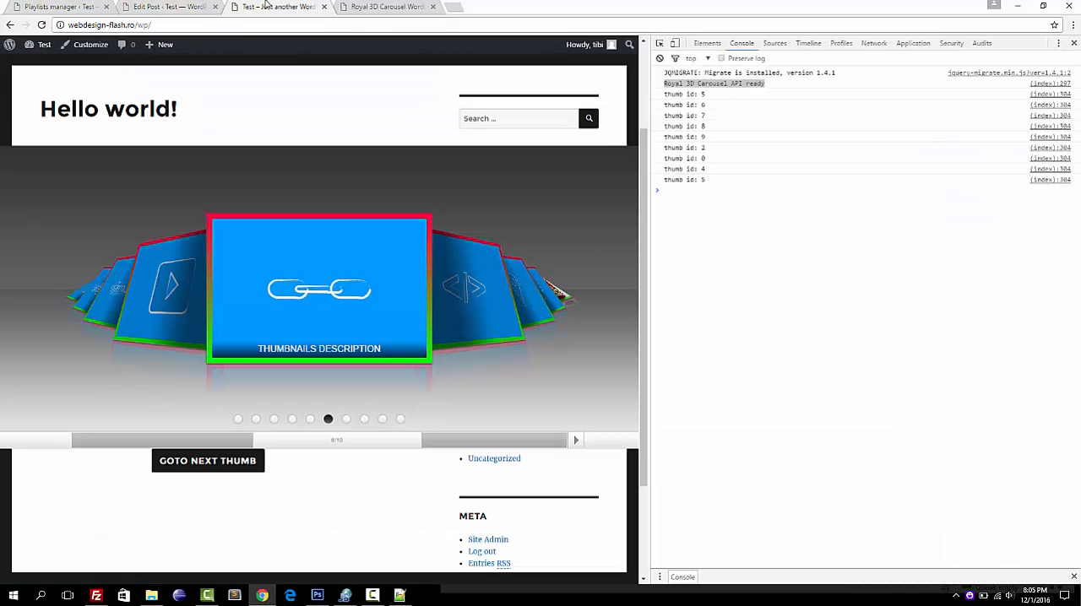
left_click(41, 25)
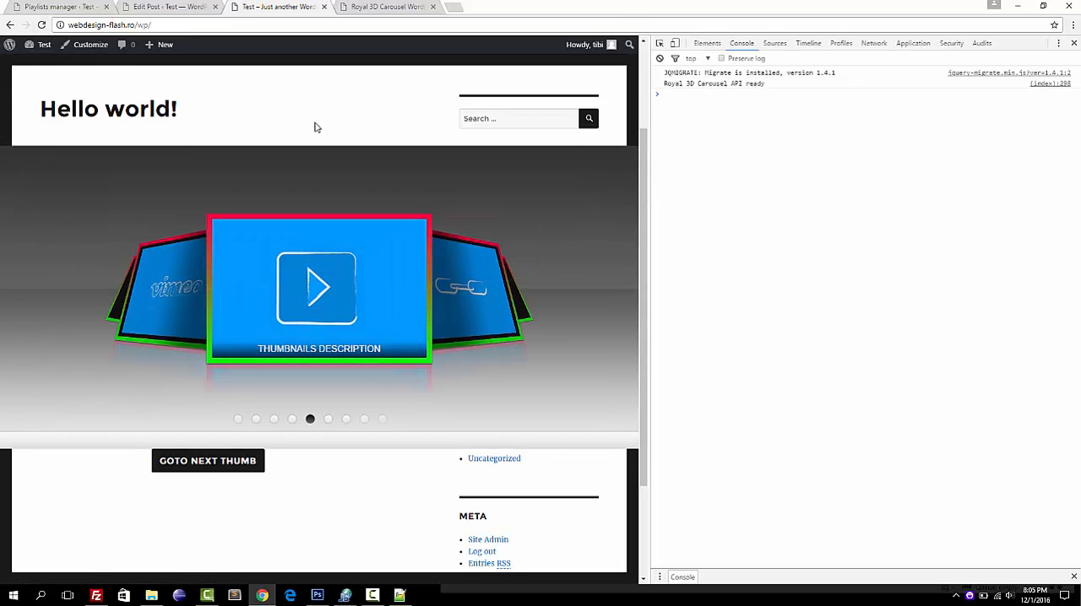
left_click(63, 9)
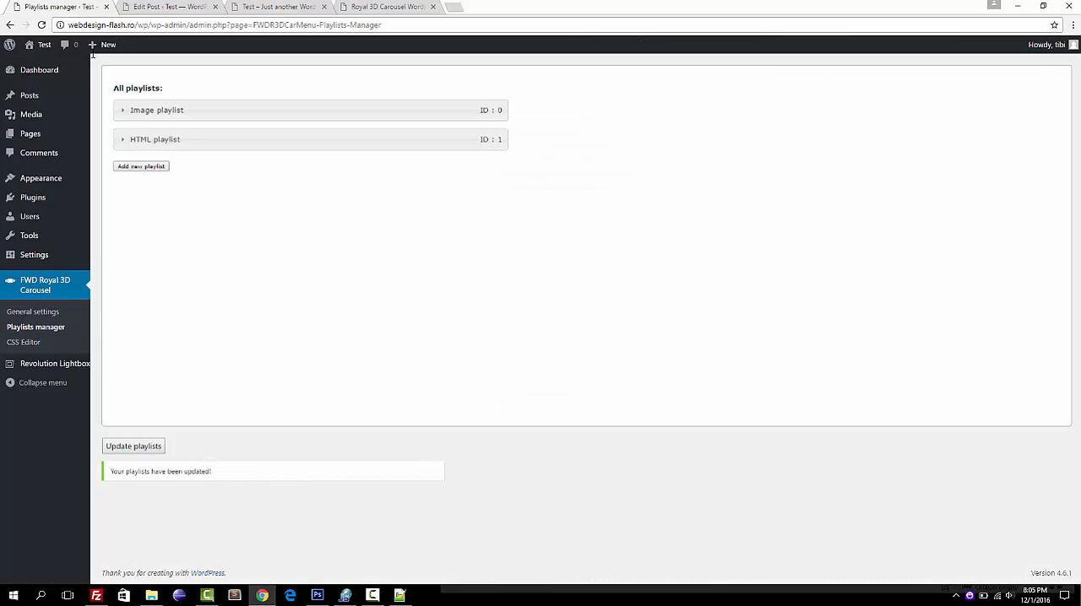
Open the combobox settings in the carousel plugin's general settings.
left_click(56, 313)
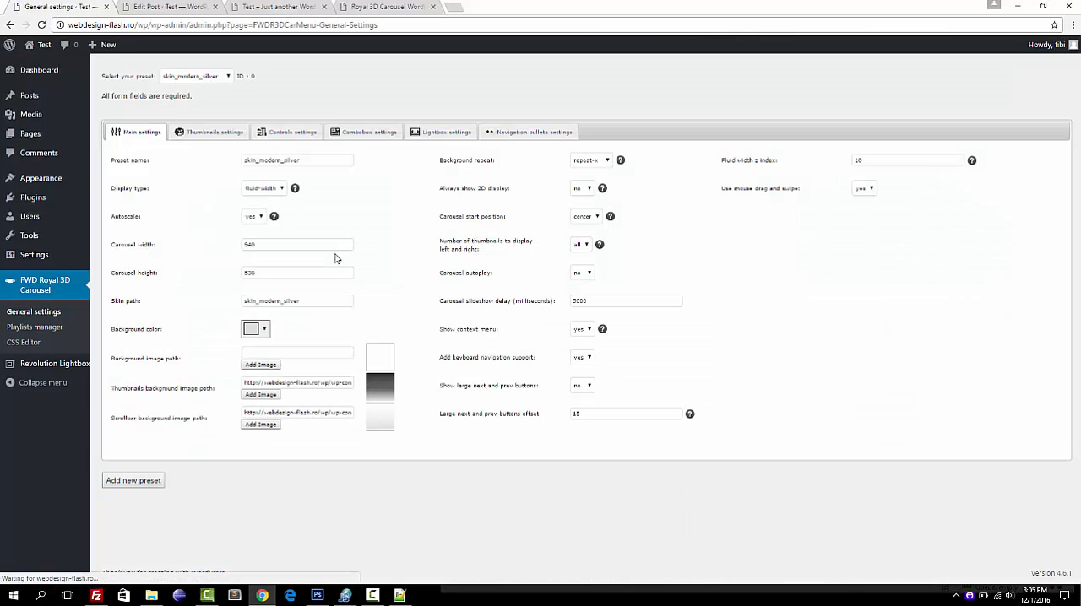
left_click(279, 135)
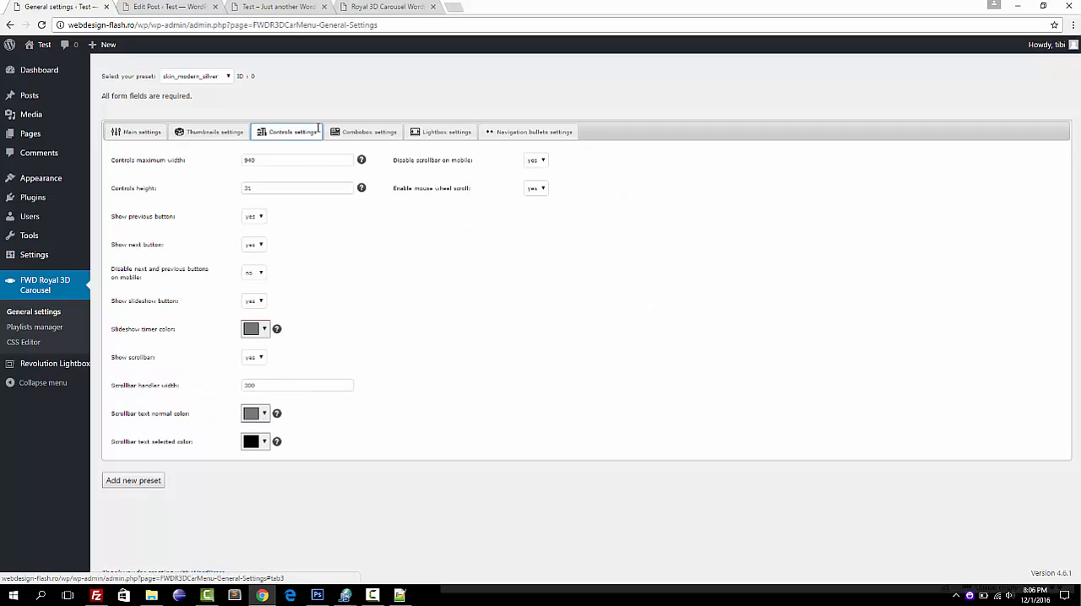
left_click(376, 132)
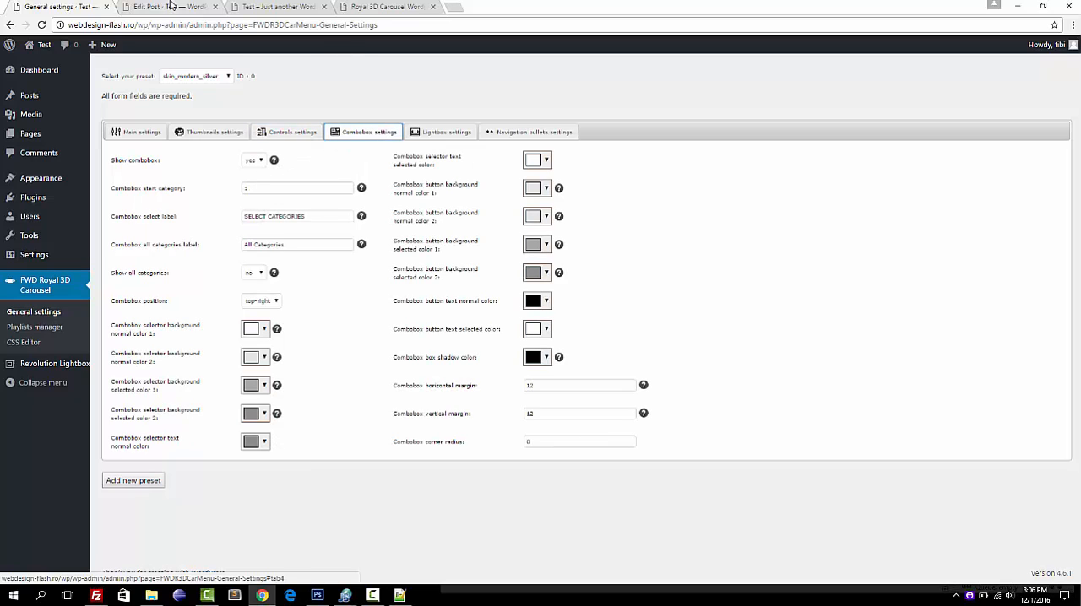
Reload the site's front page and move the carousel to its sixth thumbnail to check for the category selector.
left_click(270, 7)
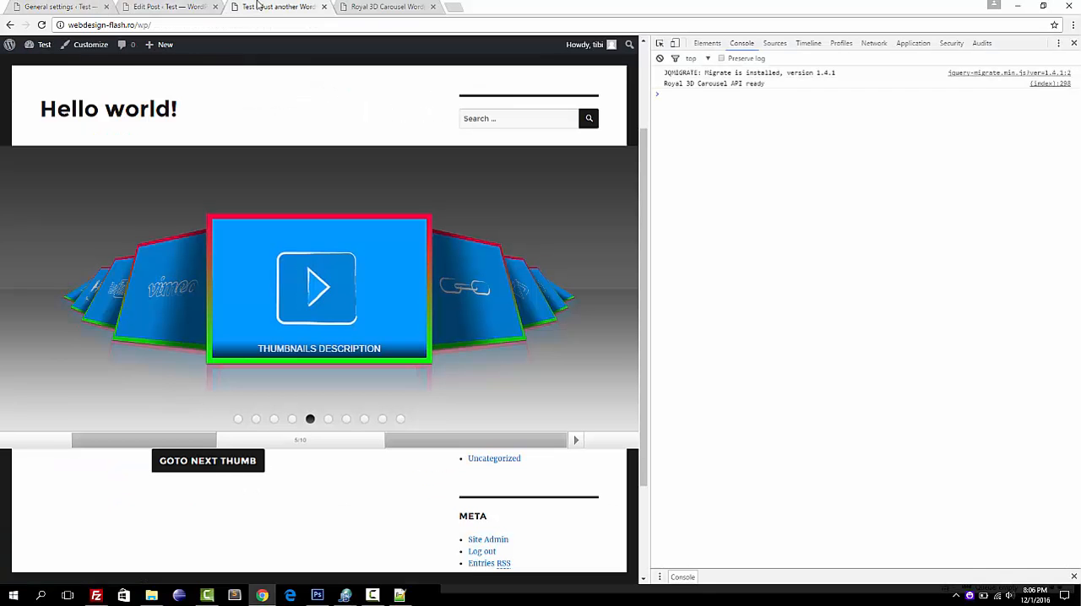
left_click(42, 25)
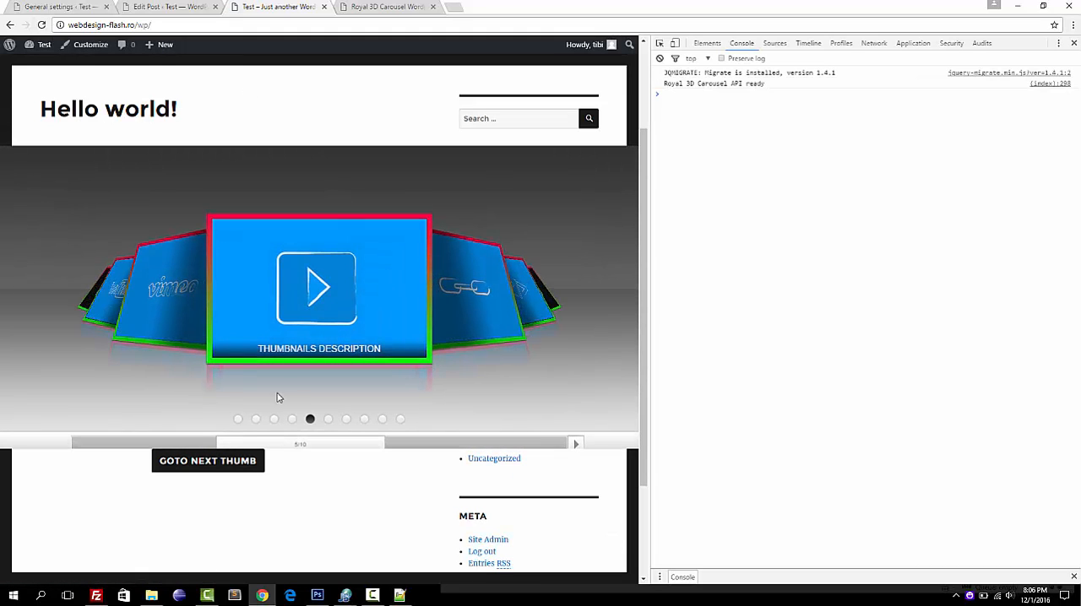
left_click(330, 420)
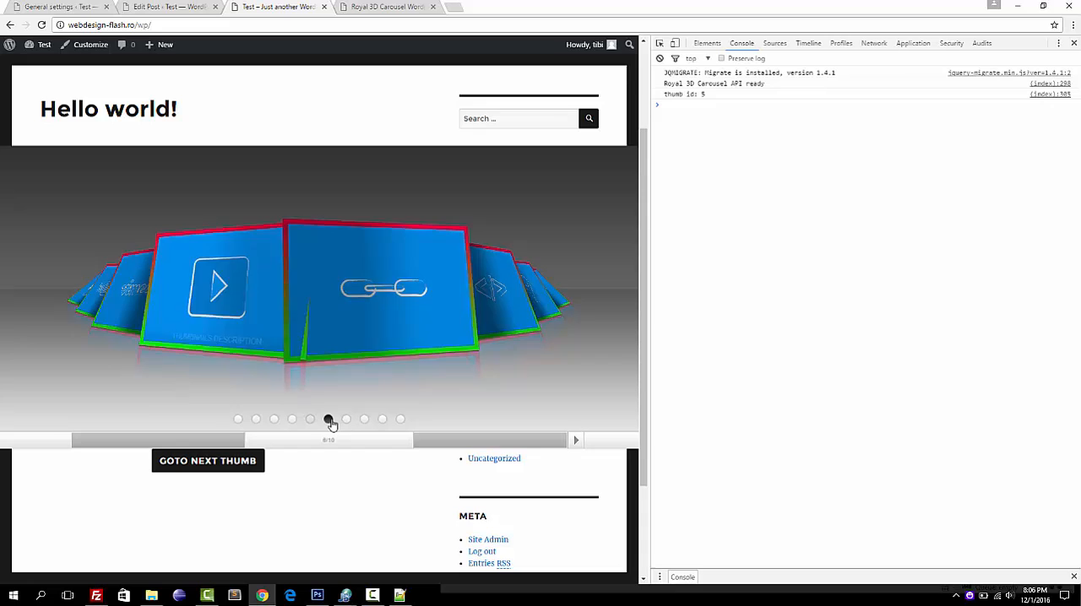
Set Show combobox to yes for the preset My preset and update the preset settings.
left_click(57, 7)
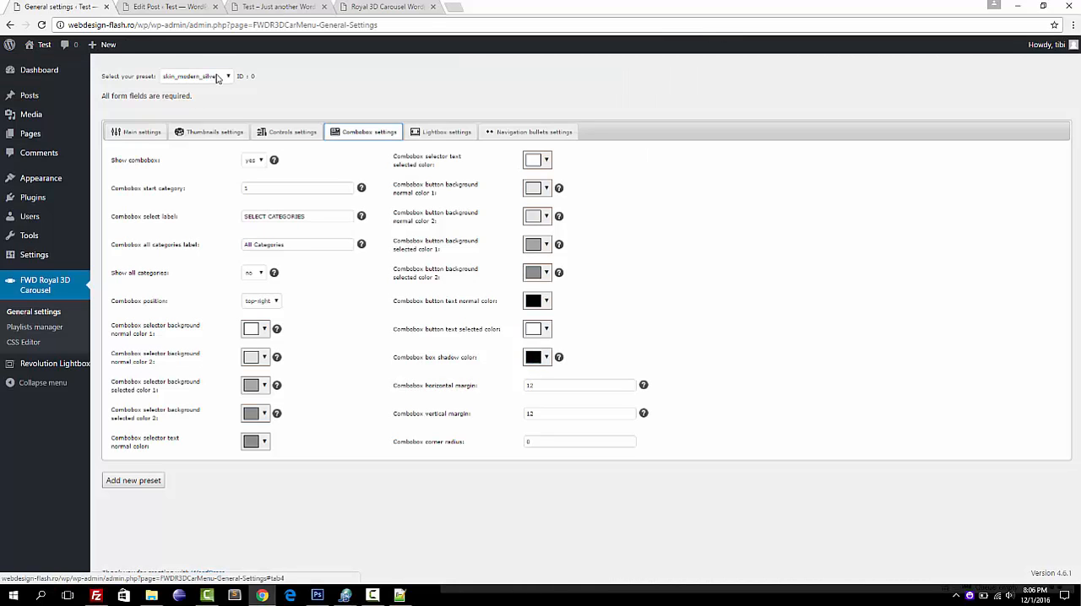
left_click(217, 78)
left_click(190, 109)
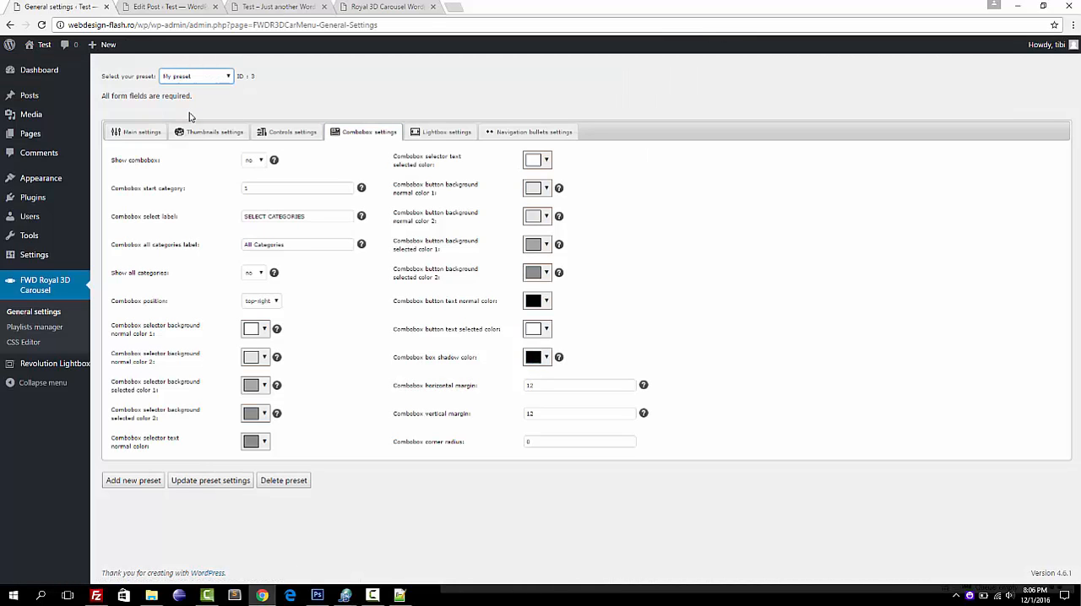
left_click(262, 161)
left_click(252, 172)
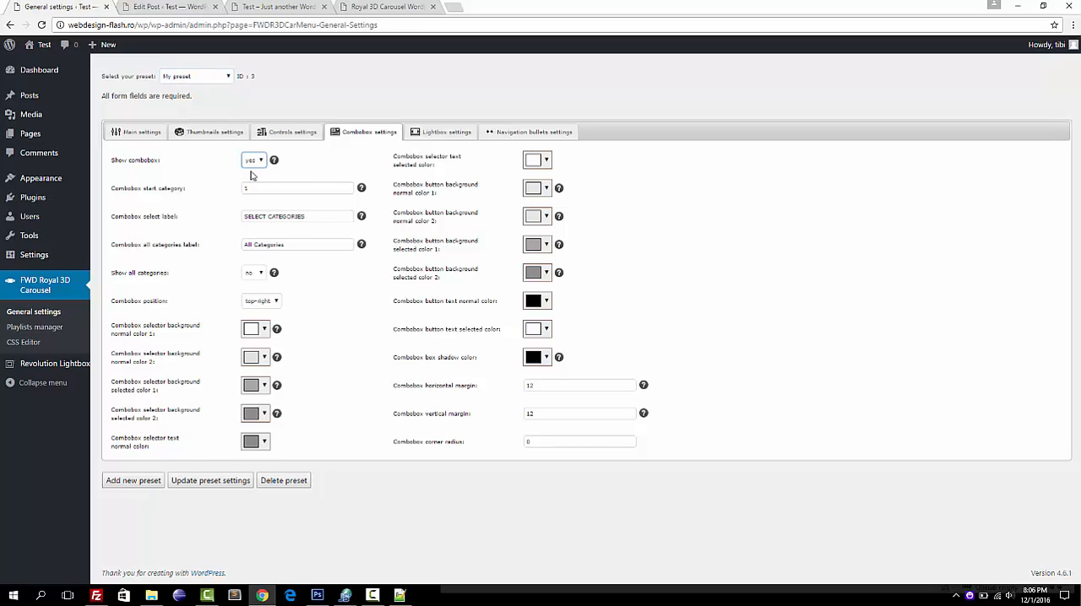
left_click(208, 482)
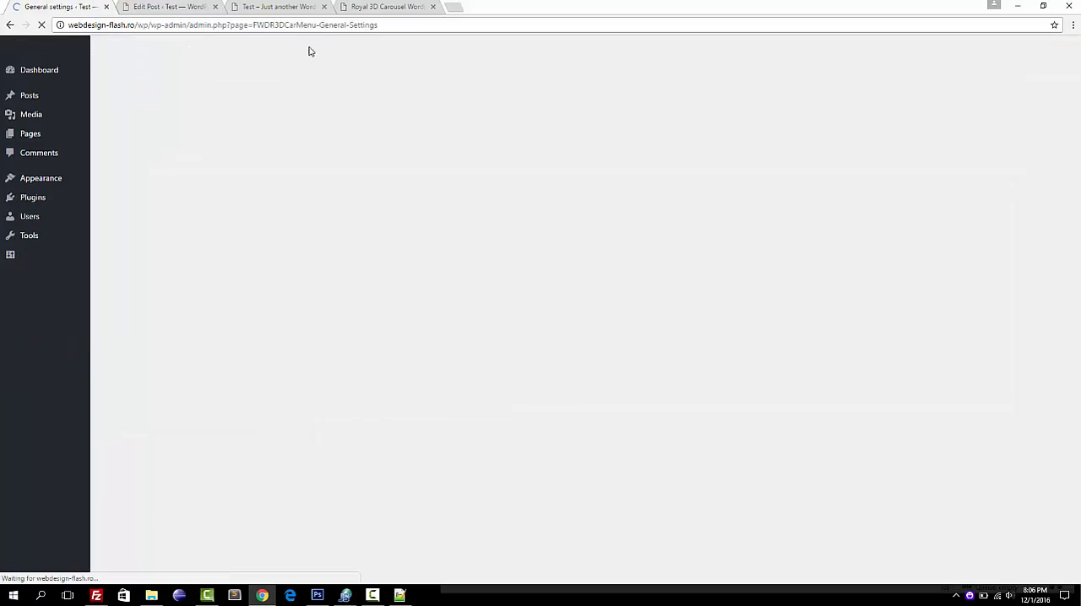
Reload the site's front page and switch the carousel to Category 2 with its category selector.
left_click(357, 7)
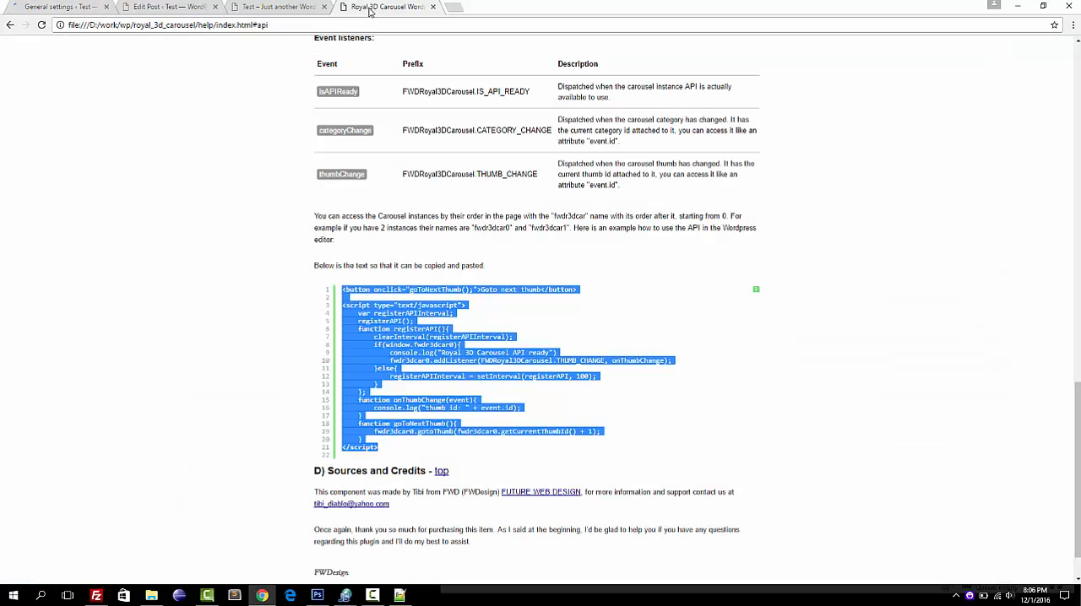
left_click(259, 10)
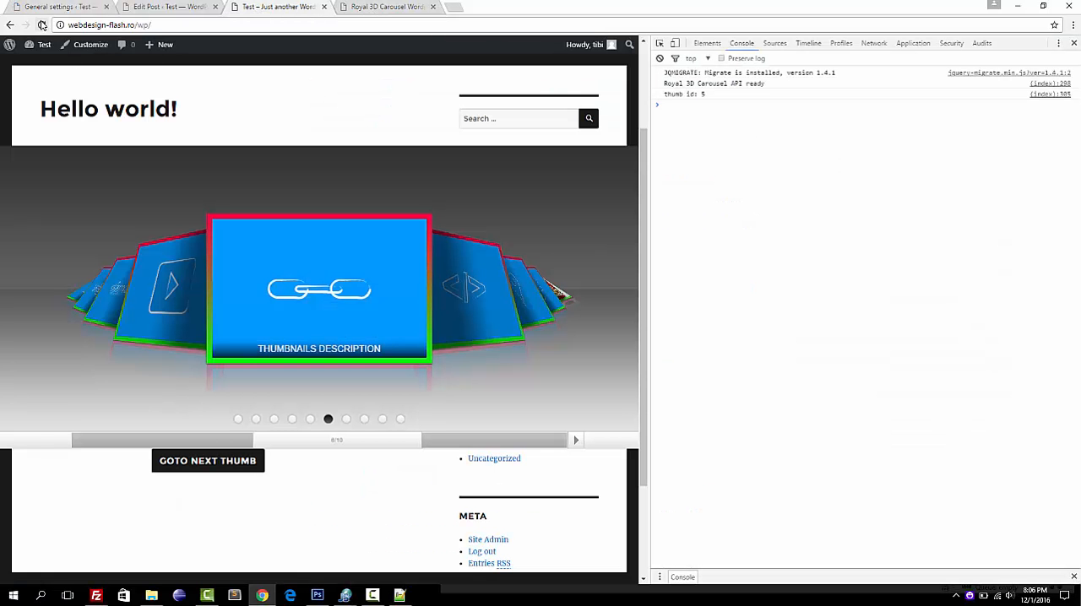
left_click(41, 24)
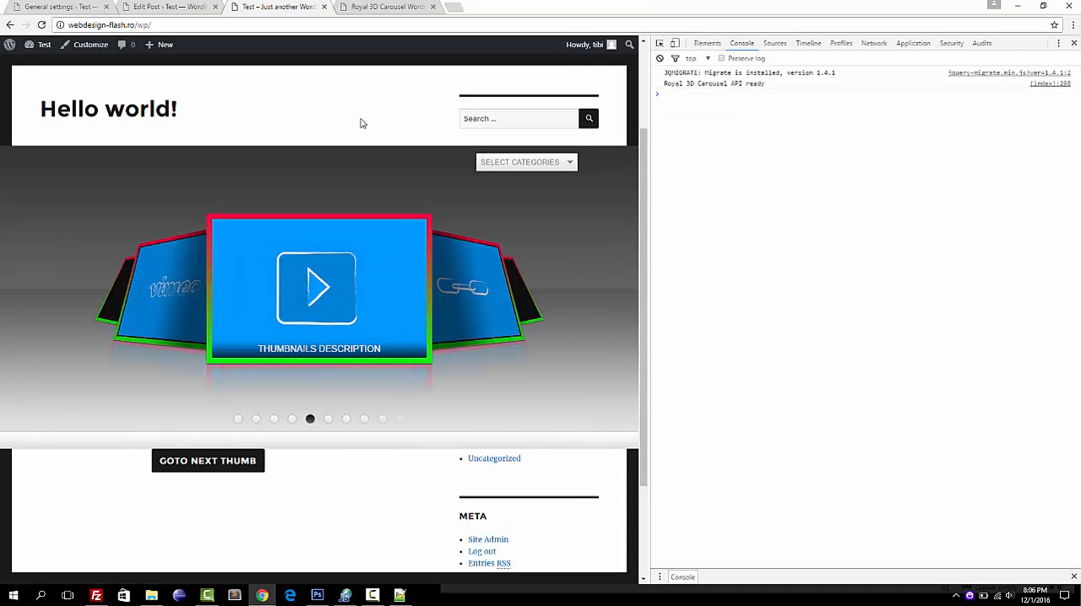
left_click(515, 163)
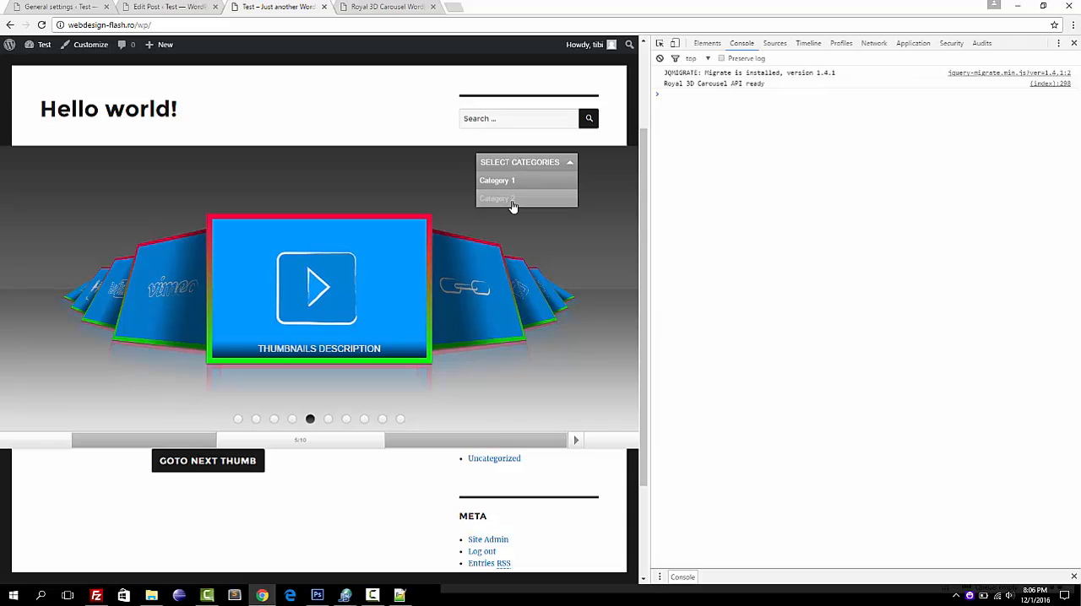
left_click(512, 206)
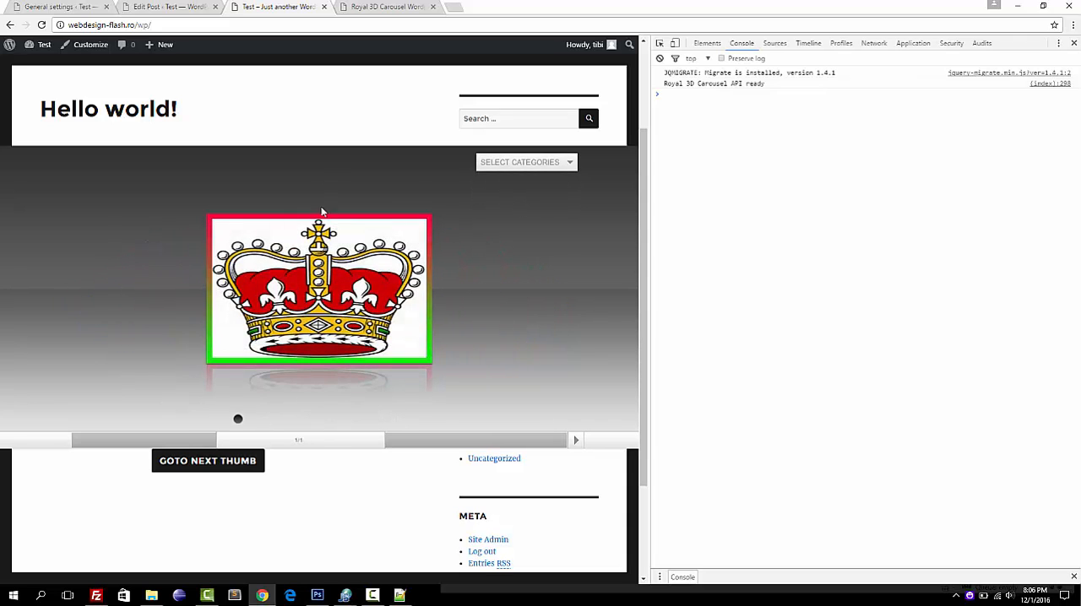
View the crown image in the lightbox, close it, and switch the carousel back to Category 1.
left_click(314, 283)
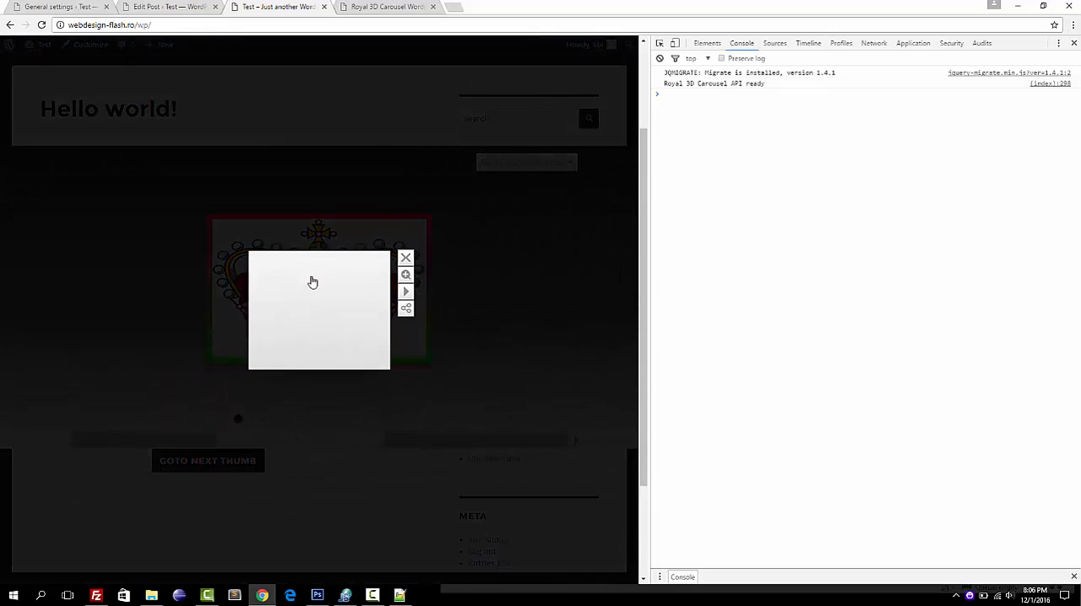
left_click(449, 218)
left_click(511, 163)
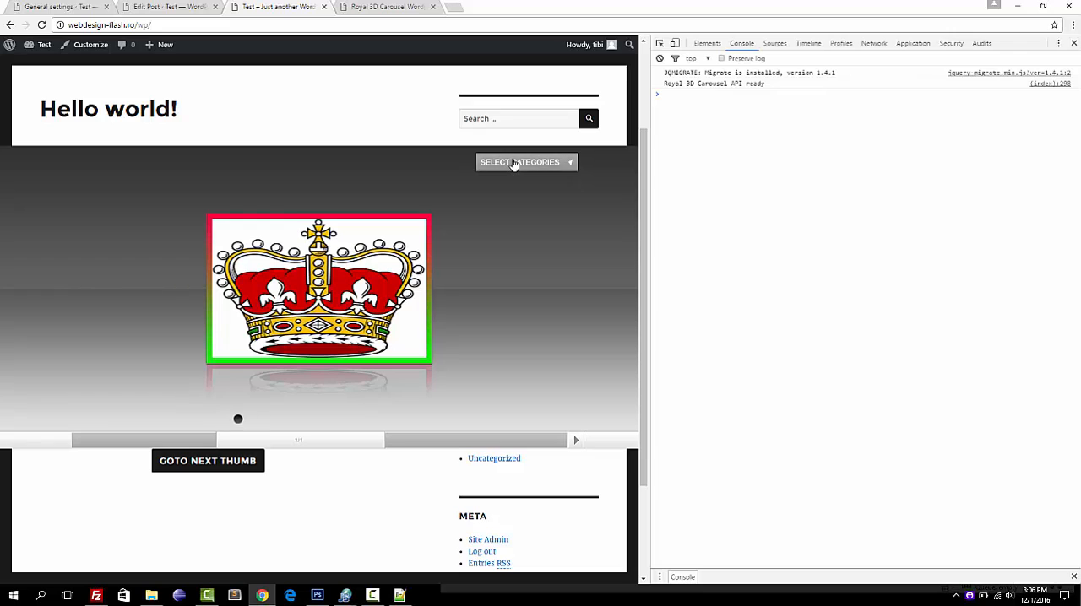
left_click(507, 183)
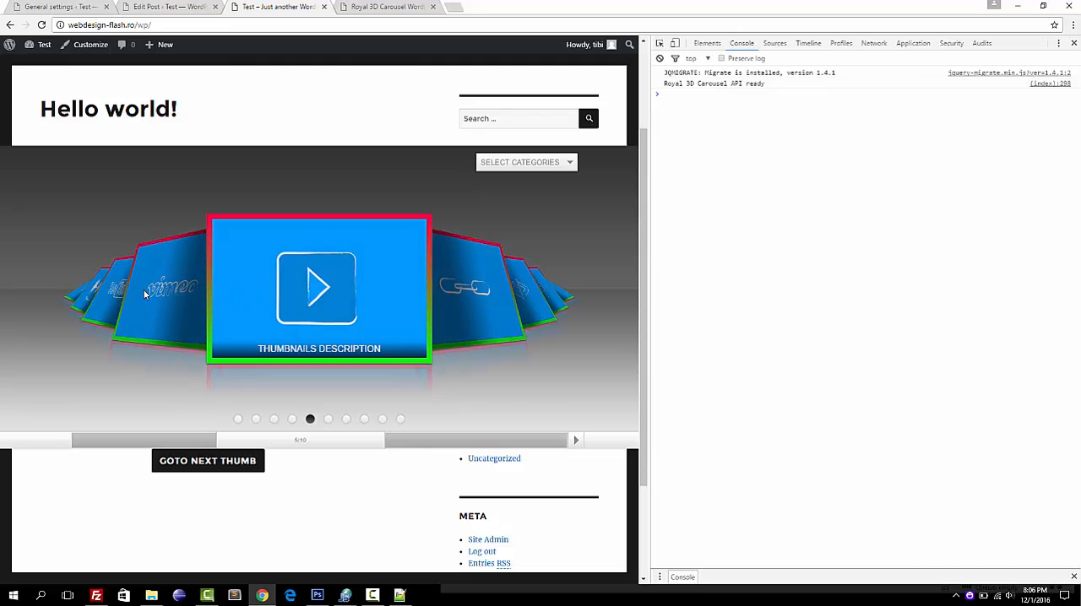
Browse the Category 1 thumbnails back to the first, forward to the last, and back to the first again.
left_click(163, 294)
left_click(163, 294)
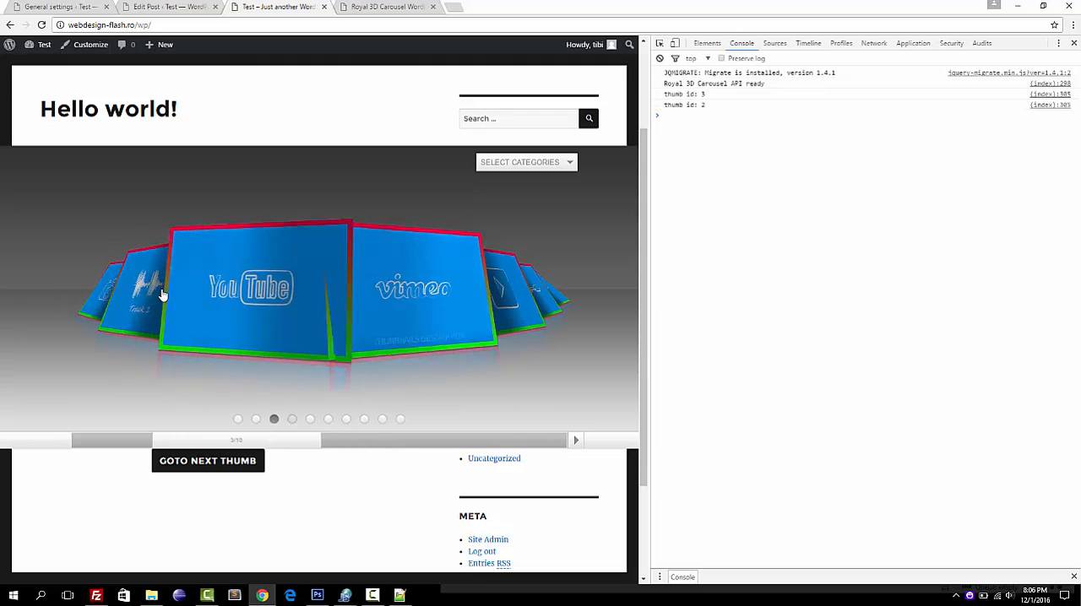
left_click(163, 293)
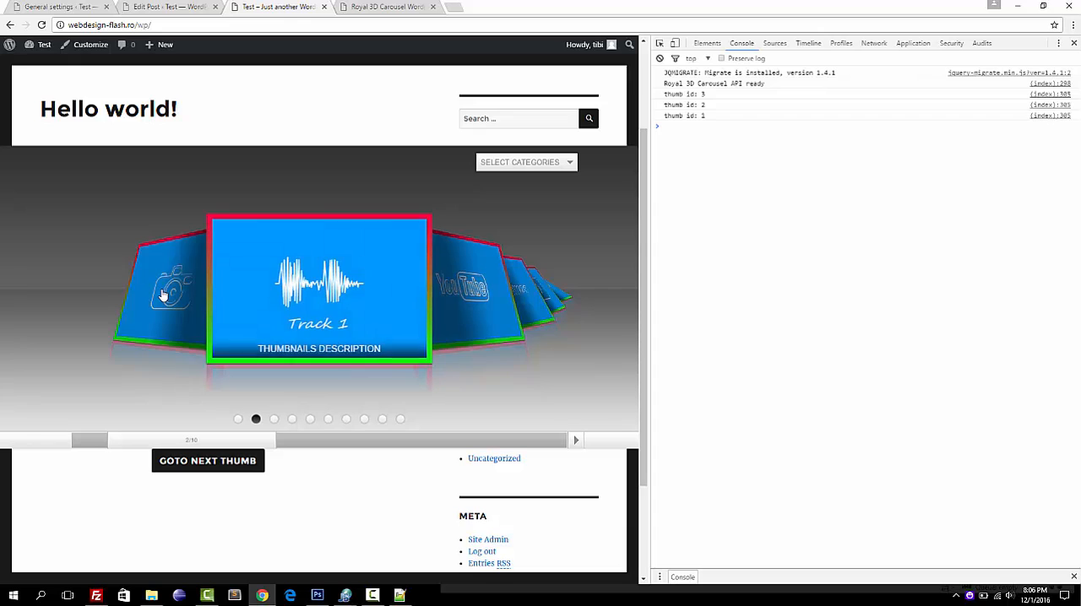
left_click(163, 294)
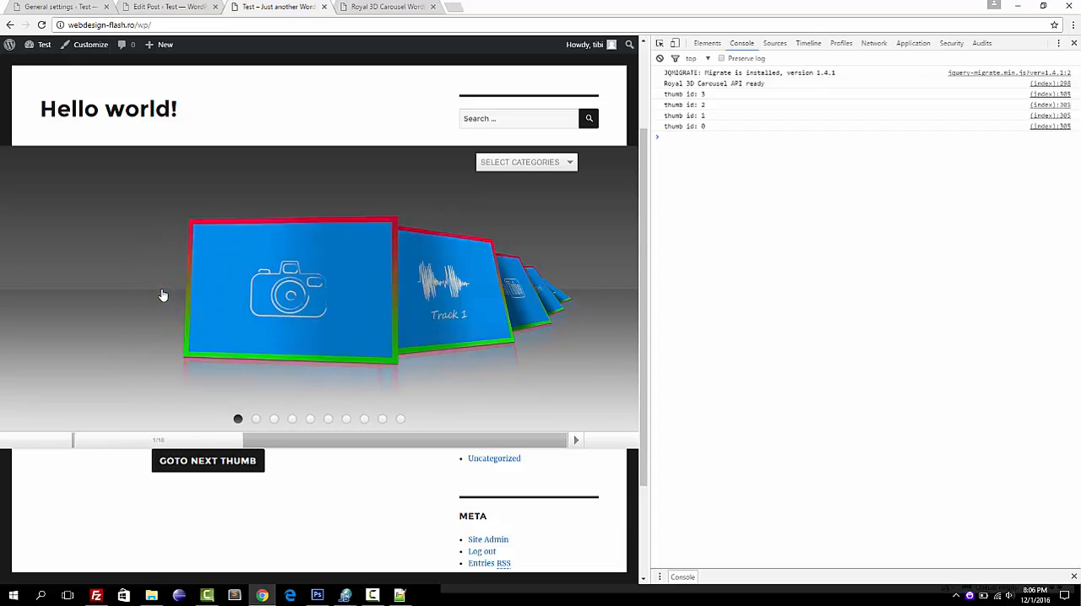
left_click(456, 273)
left_click(456, 273)
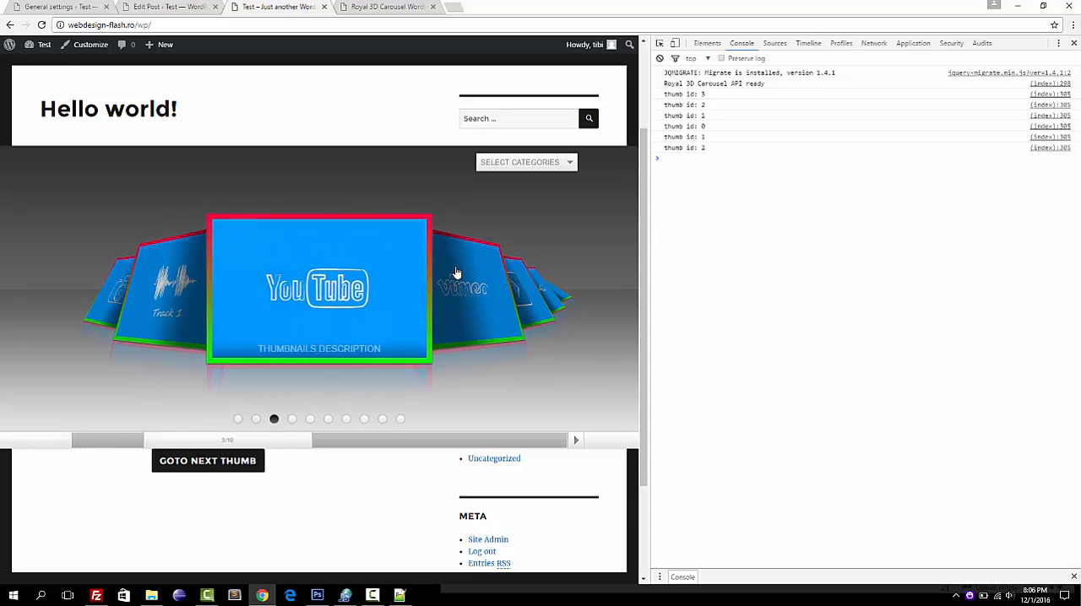
left_click(456, 272)
left_click(456, 273)
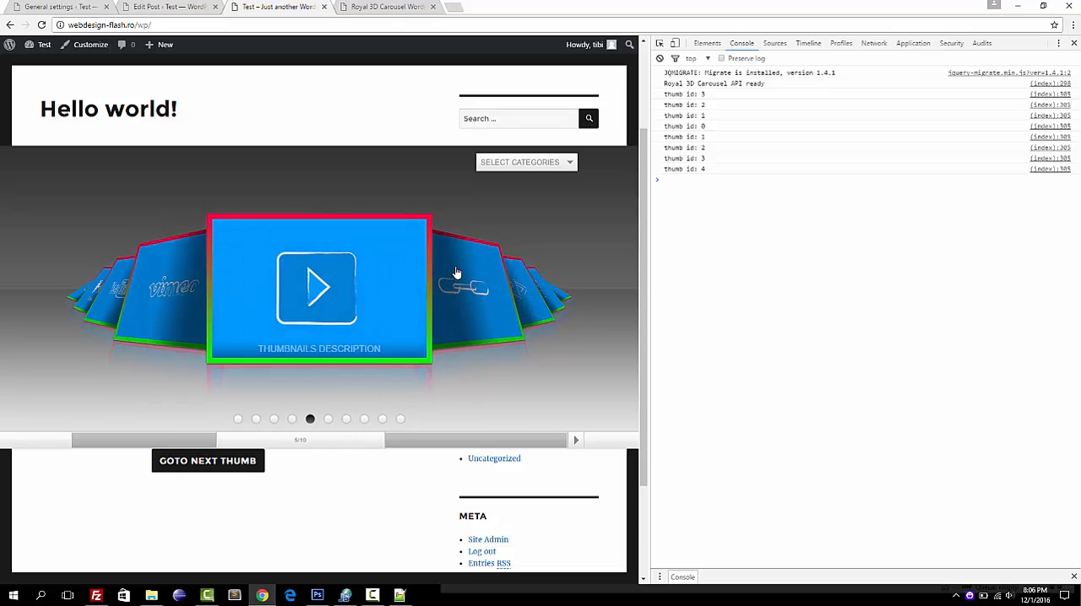
left_click(456, 272)
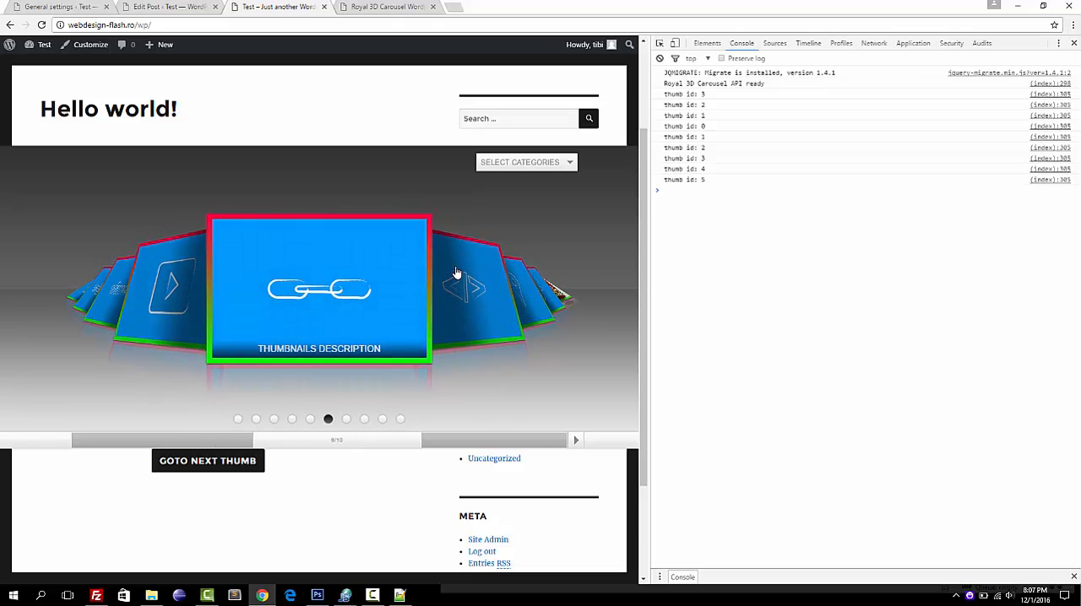
left_click(456, 272)
left_click(456, 273)
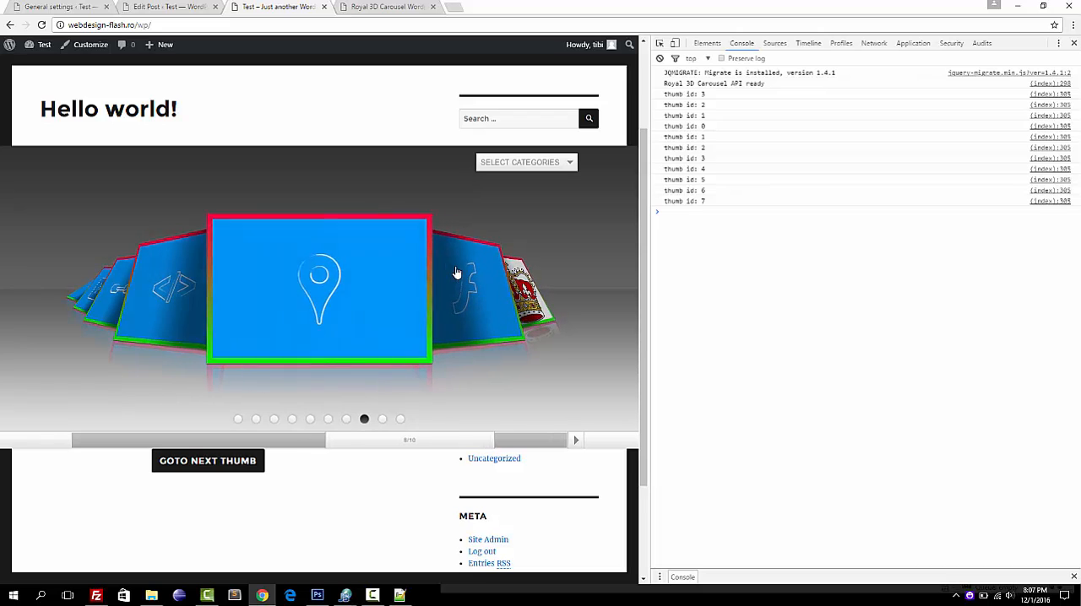
left_click(456, 273)
left_click(456, 272)
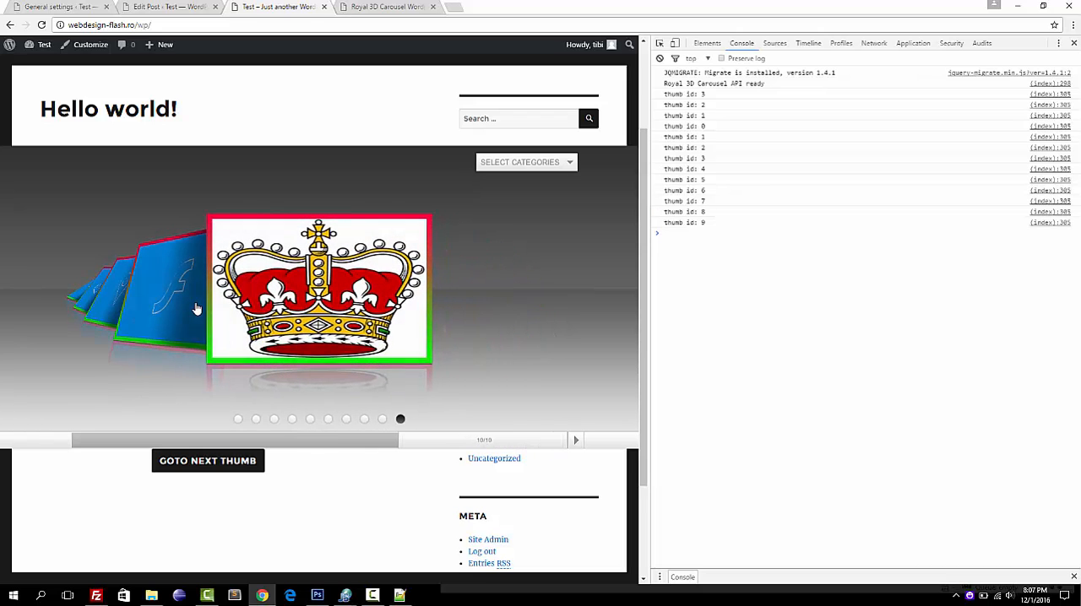
left_click(163, 306)
left_click(163, 306)
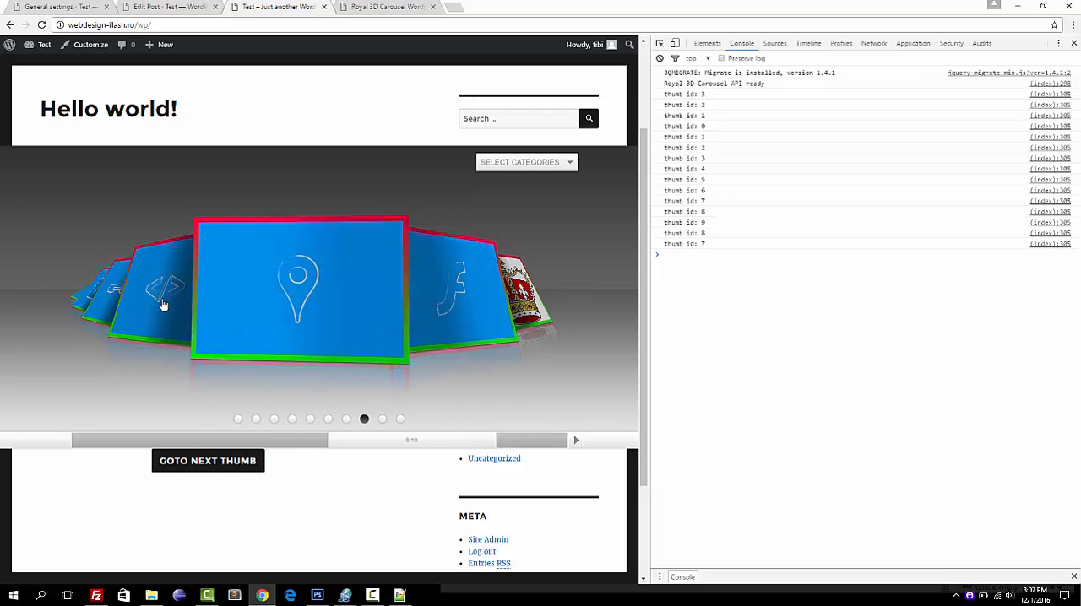
left_click(163, 305)
left_click(163, 306)
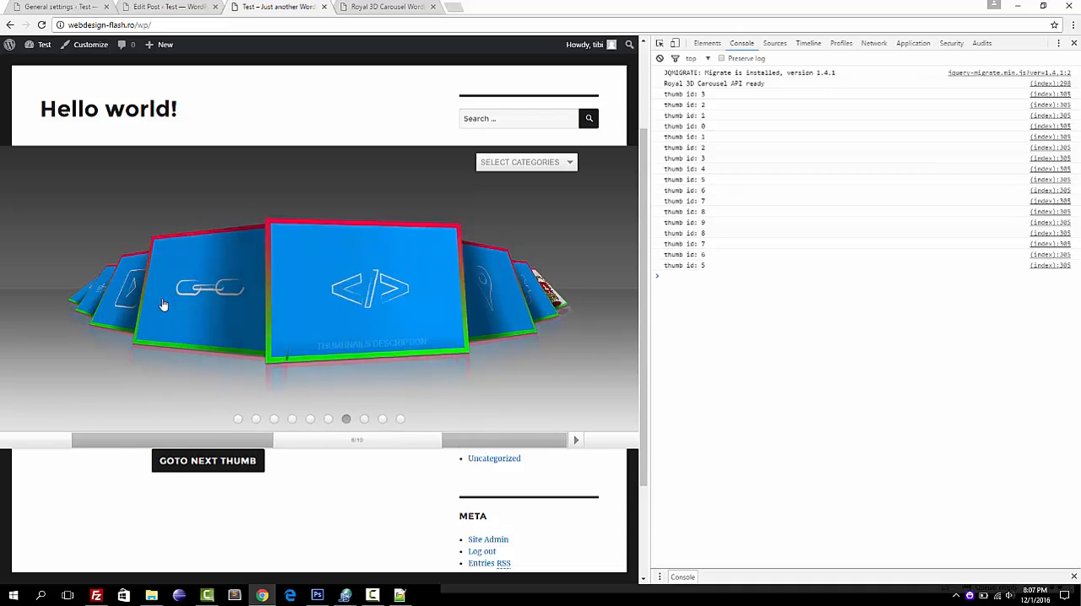
left_click(163, 305)
left_click(163, 306)
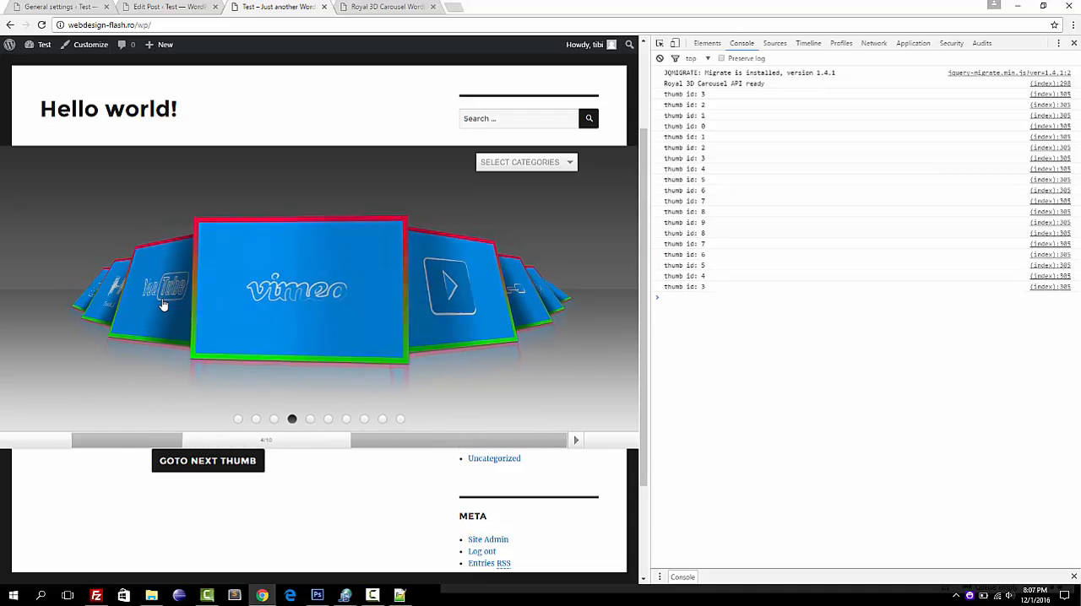
left_click(163, 306)
left_click(163, 305)
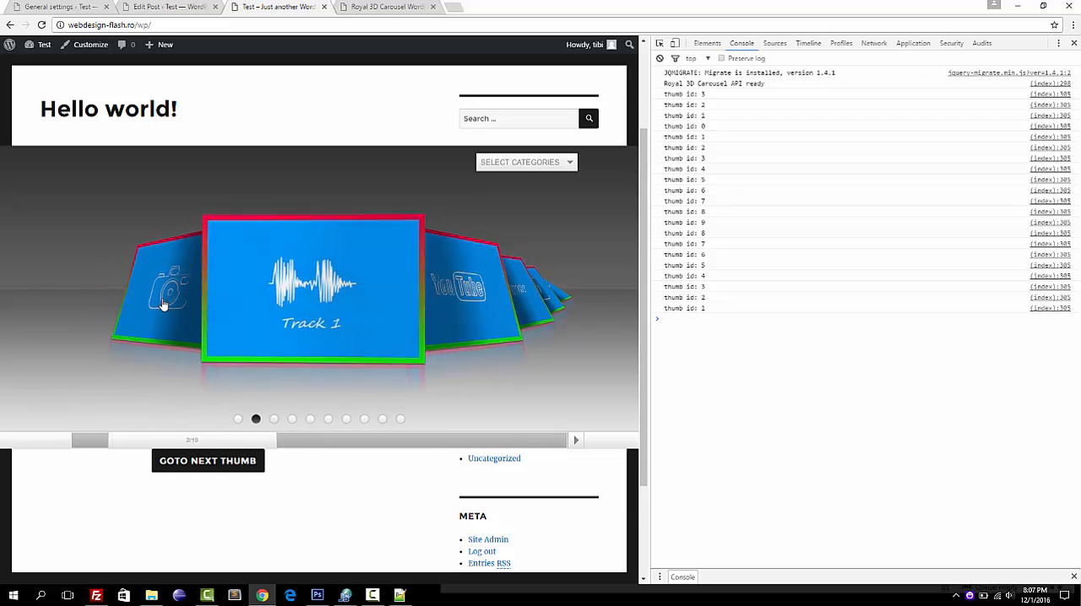
left_click(161, 307)
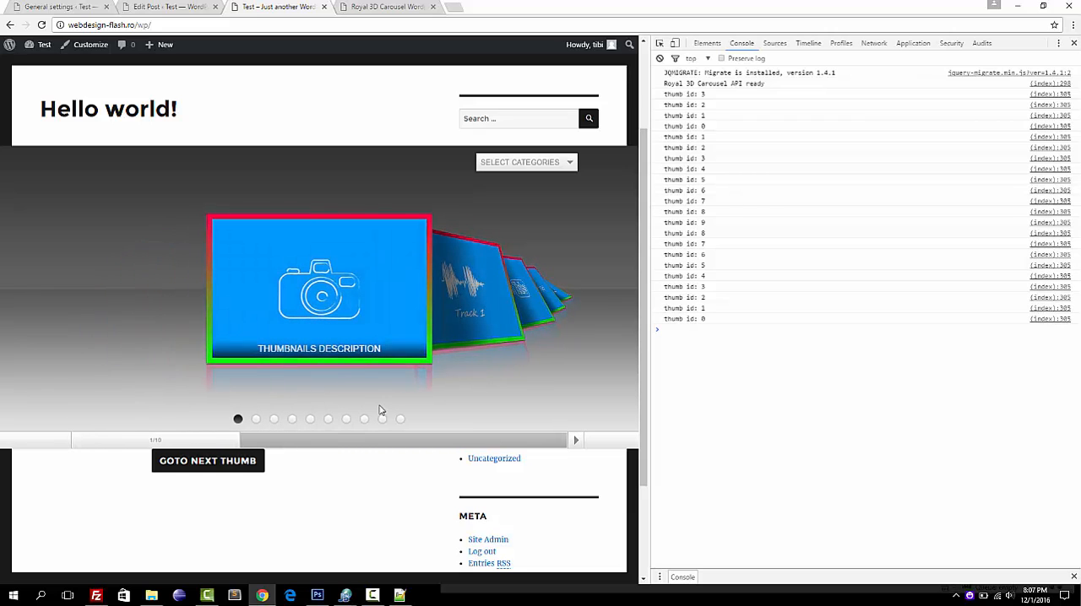
left_click(381, 596)
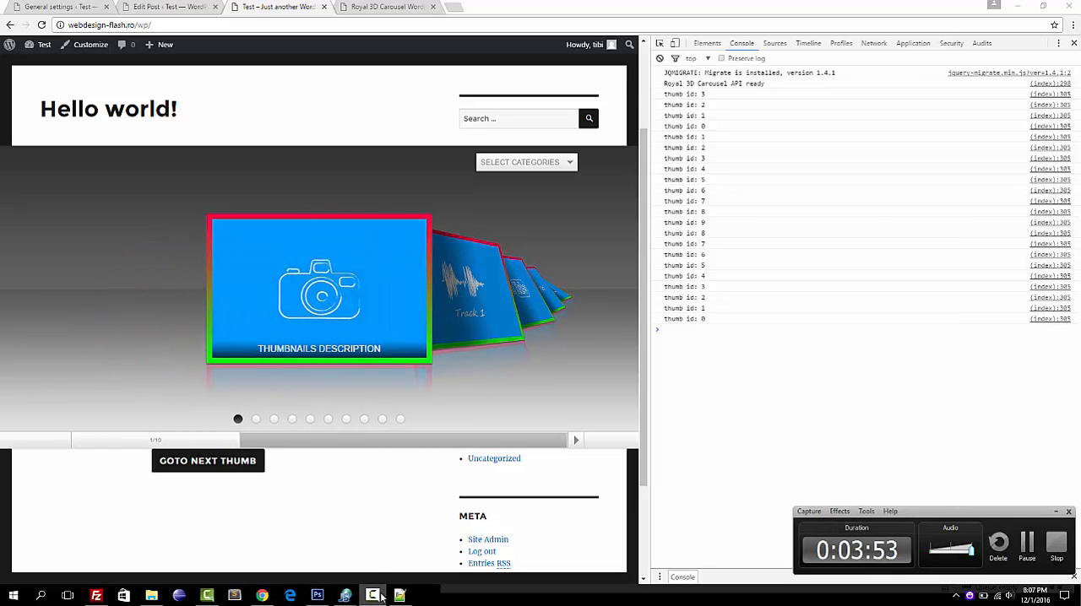